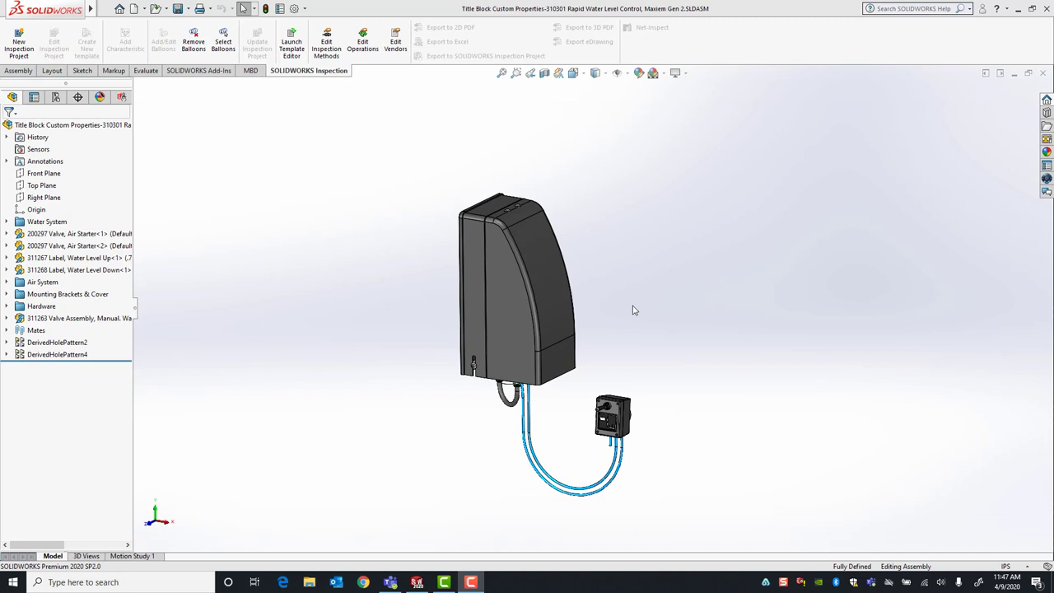
- Review the custom properties of the water level control assembly
{"action": "middle_click_drag", "start_coordinate": [633, 312], "coordinate": [638, 284]}
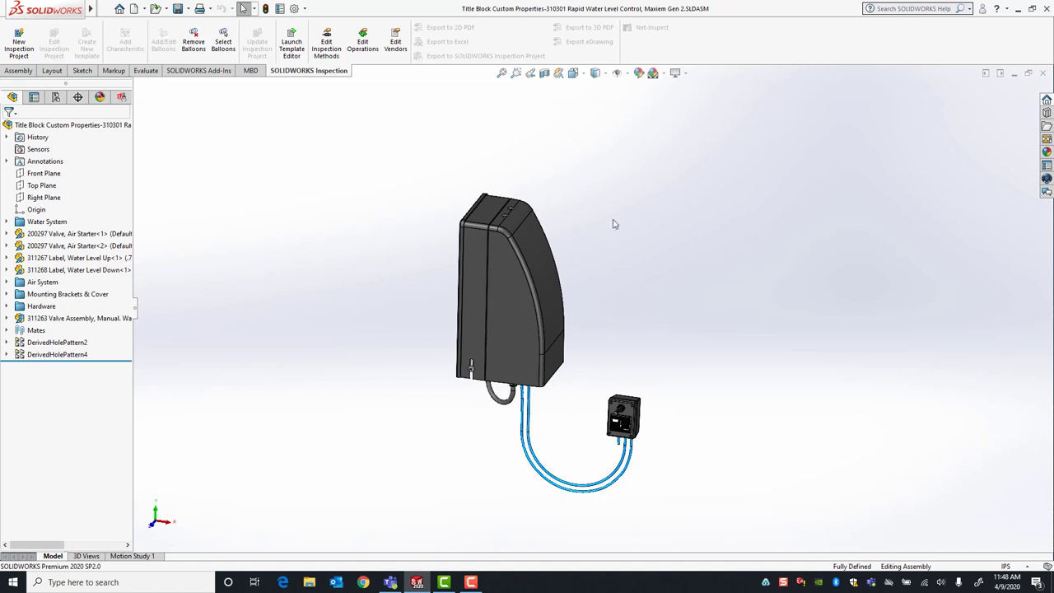
{"action": "left_click", "coordinate": [279, 10]}
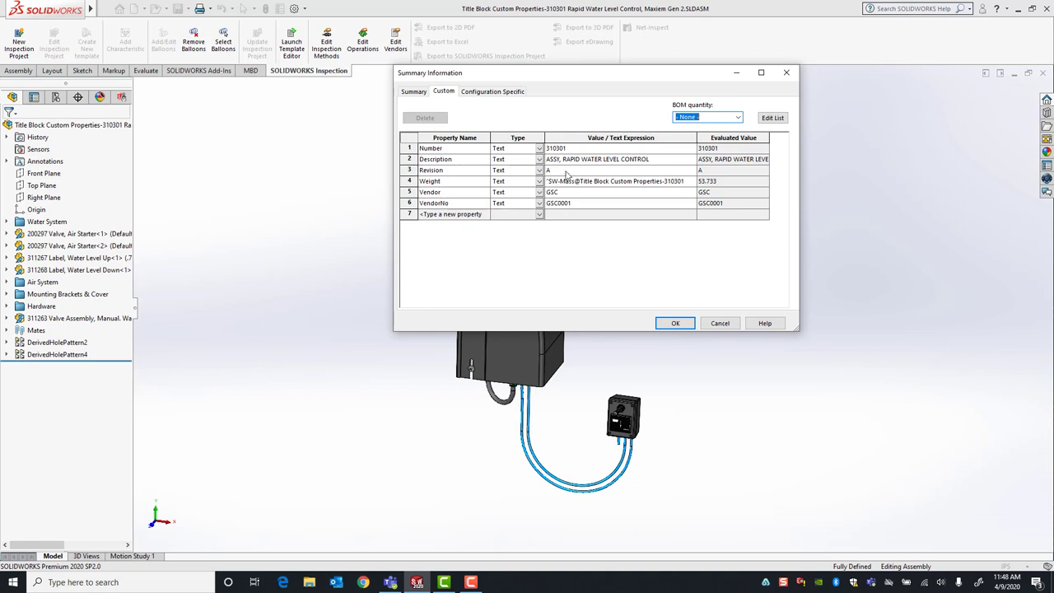
{"action": "left_click", "coordinate": [671, 321]}
{"action": "left_click", "coordinate": [411, 116]}
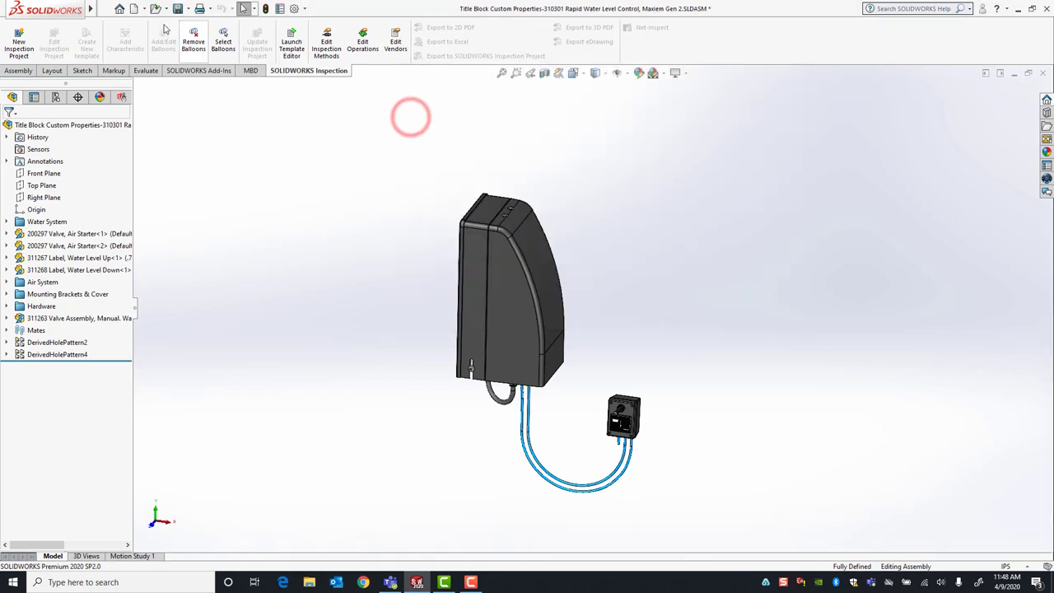
- Create a drawing from the assembly using the MicroMax_C_Size_ANSI_Inch training template
{"action": "left_click", "coordinate": [103, 9]}
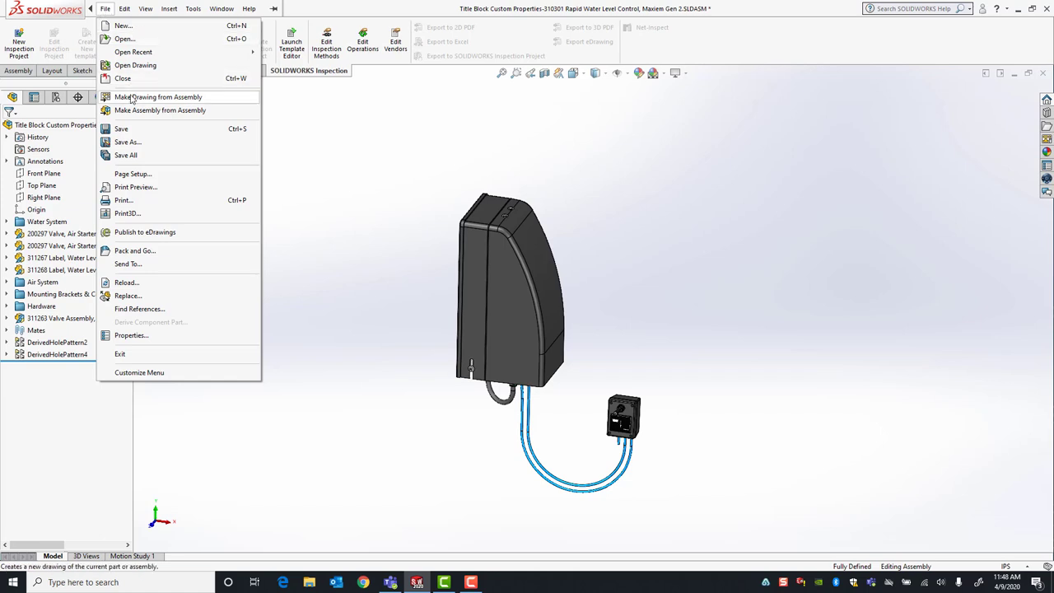
{"action": "left_click", "coordinate": [132, 97]}
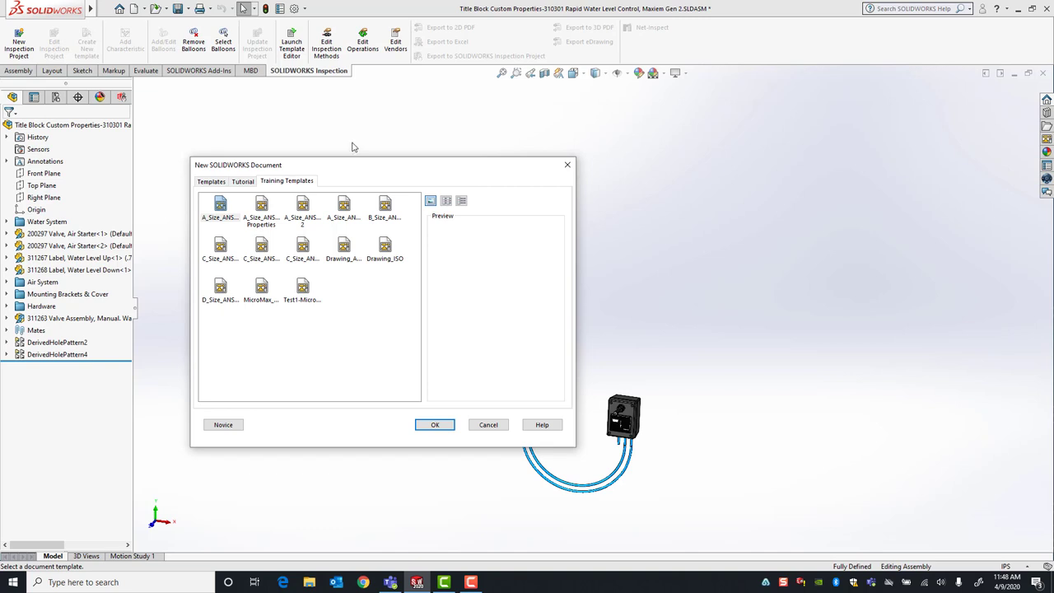
{"action": "left_click", "coordinate": [260, 288]}
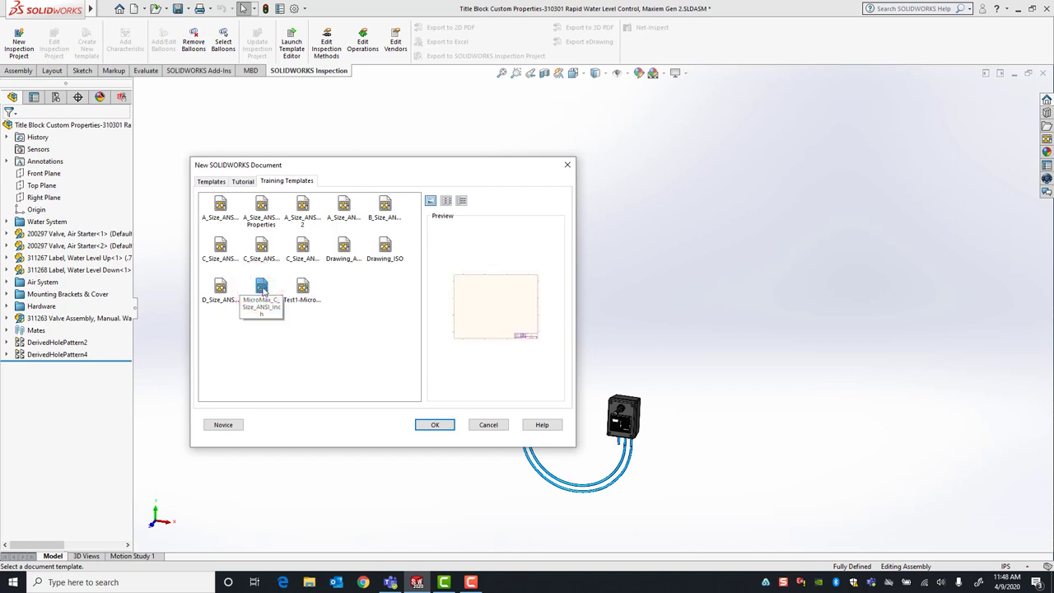
{"action": "left_click", "coordinate": [436, 425]}
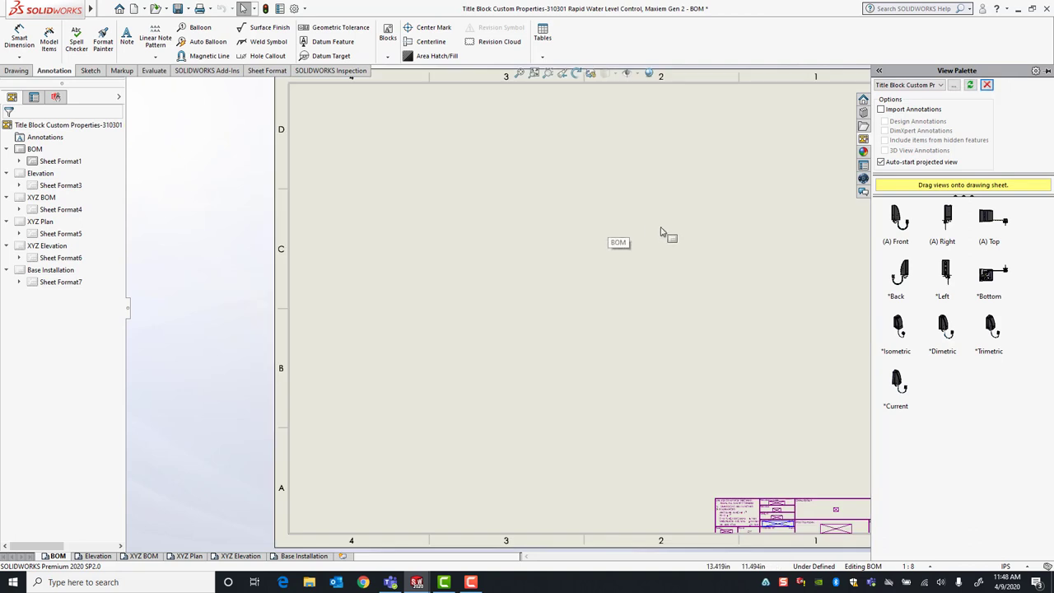
- Place the assembly's Front view near the upper middle of the BOM sheet, without any projected views
{"action": "scroll", "coordinate": [677, 239], "scroll_direction": "up", "scroll_amount": 2}
{"action": "scroll", "coordinate": [677, 238], "scroll_direction": "up", "scroll_amount": 1}
{"action": "scroll", "coordinate": [703, 247], "scroll_direction": "down", "scroll_amount": 1}
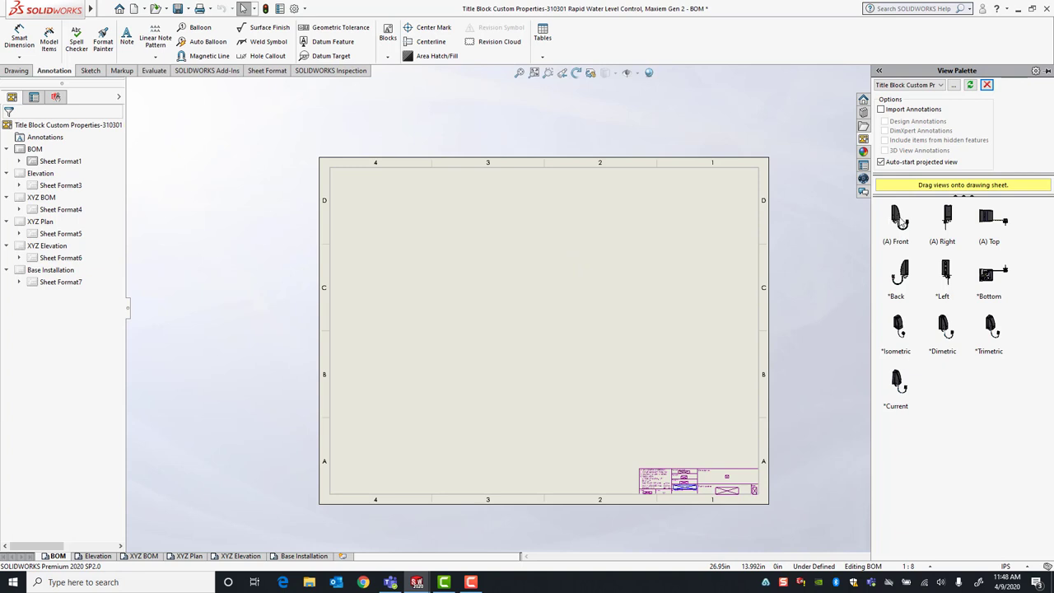
{"action": "mouse_move", "coordinate": [899, 221]}
{"action": "left_mouse_down"}
{"action": "mouse_move", "coordinate": [627, 256]}
{"action": "mouse_move", "coordinate": [558, 285]}
{"action": "left_mouse_up"}
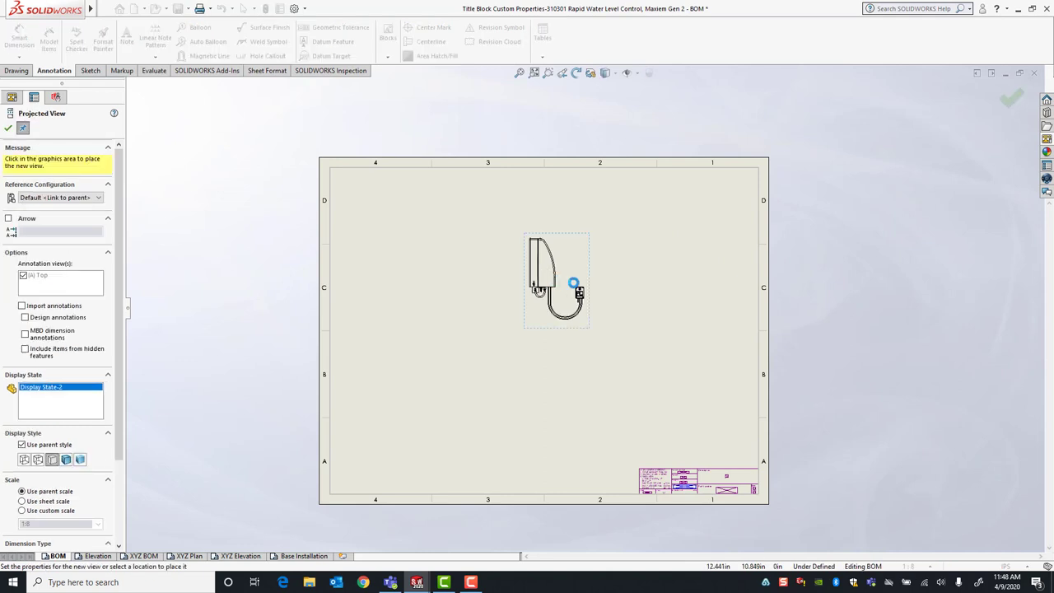
{"action": "key", "text": "Escape"}
- Examine the vendor, weight, description and part number fields in the BOM sheet's title block
{"action": "scroll", "coordinate": [729, 472], "scroll_direction": "down", "scroll_amount": 2}
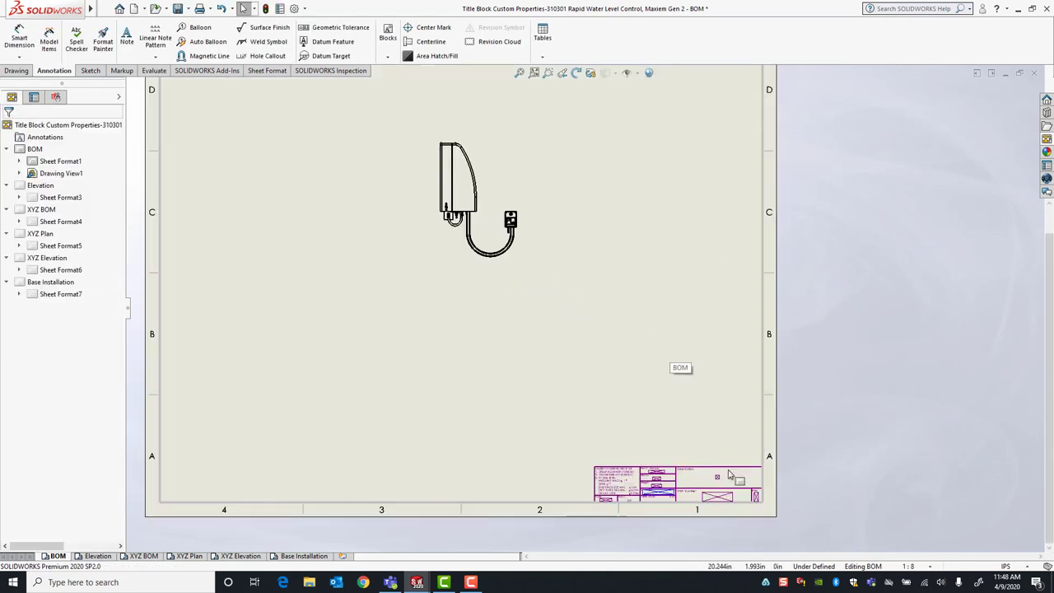
{"action": "scroll", "coordinate": [729, 472], "scroll_direction": "down", "scroll_amount": 4}
{"action": "scroll", "coordinate": [496, 268], "scroll_direction": "down", "scroll_amount": 1}
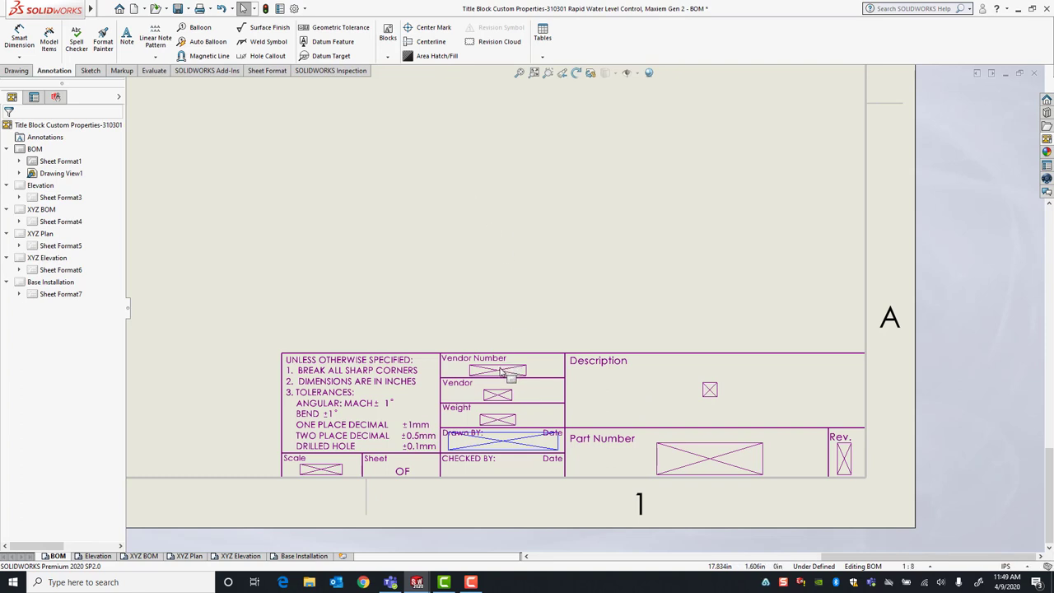
{"action": "scroll", "coordinate": [500, 371], "scroll_direction": "up", "scroll_amount": 2}
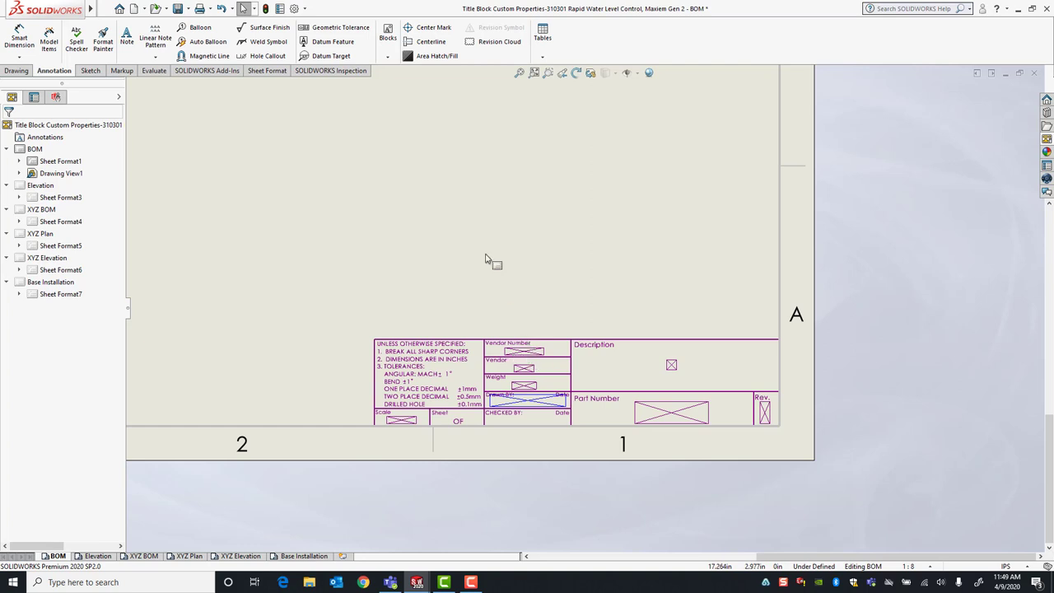
{"action": "scroll", "coordinate": [486, 262], "scroll_direction": "up", "scroll_amount": 5}
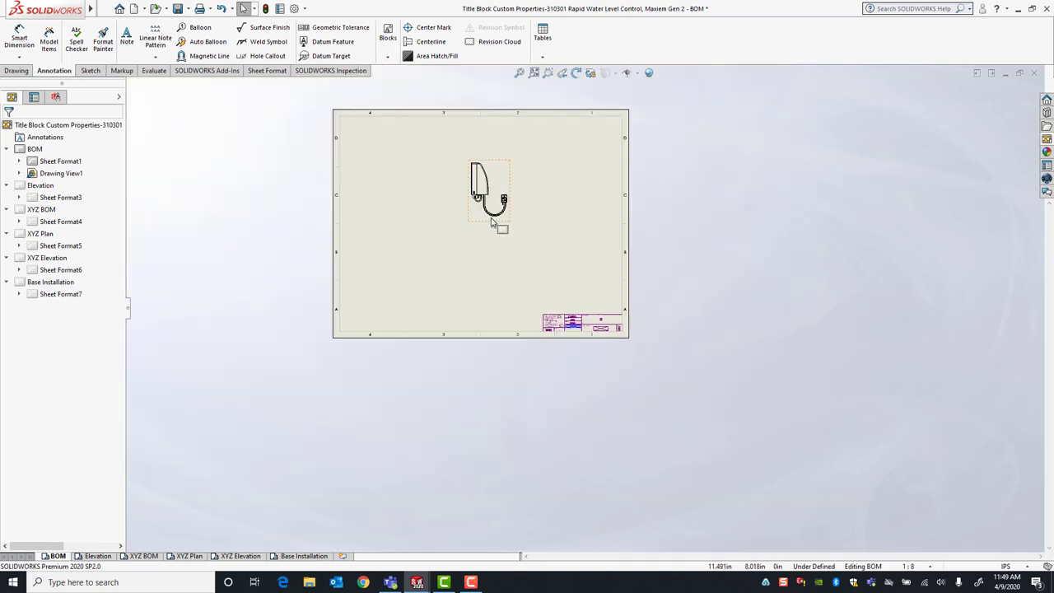
{"action": "scroll", "coordinate": [498, 225], "scroll_direction": "down", "scroll_amount": 2}
{"action": "scroll", "coordinate": [644, 262], "scroll_direction": "down", "scroll_amount": 1}
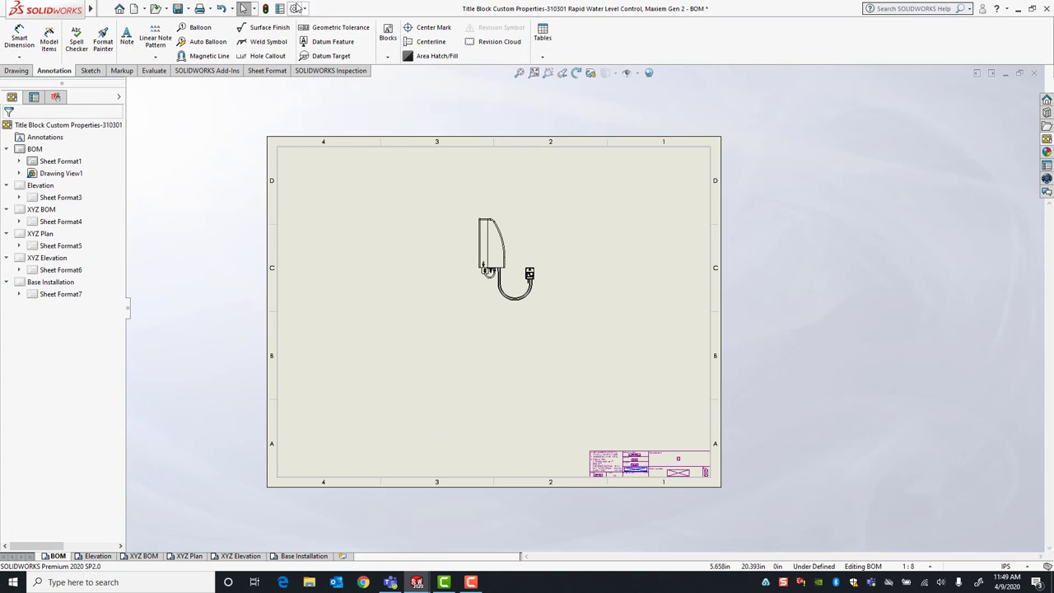
- Delete the spaced duplicates "Checked By" and "Drawn By" from the drawing's custom properties
{"action": "left_click", "coordinate": [279, 9]}
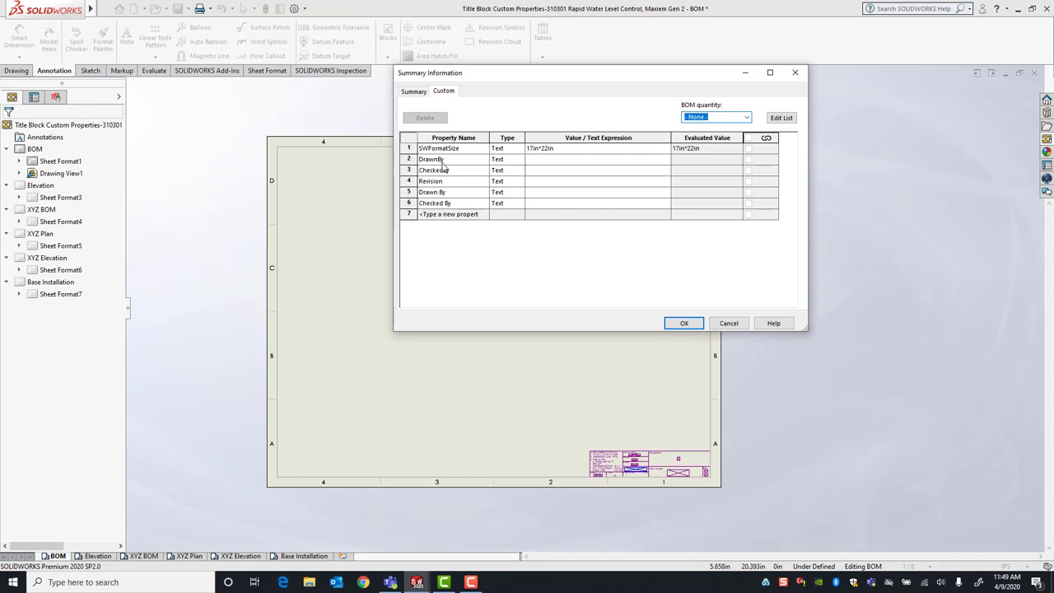
{"action": "left_click", "coordinate": [409, 202]}
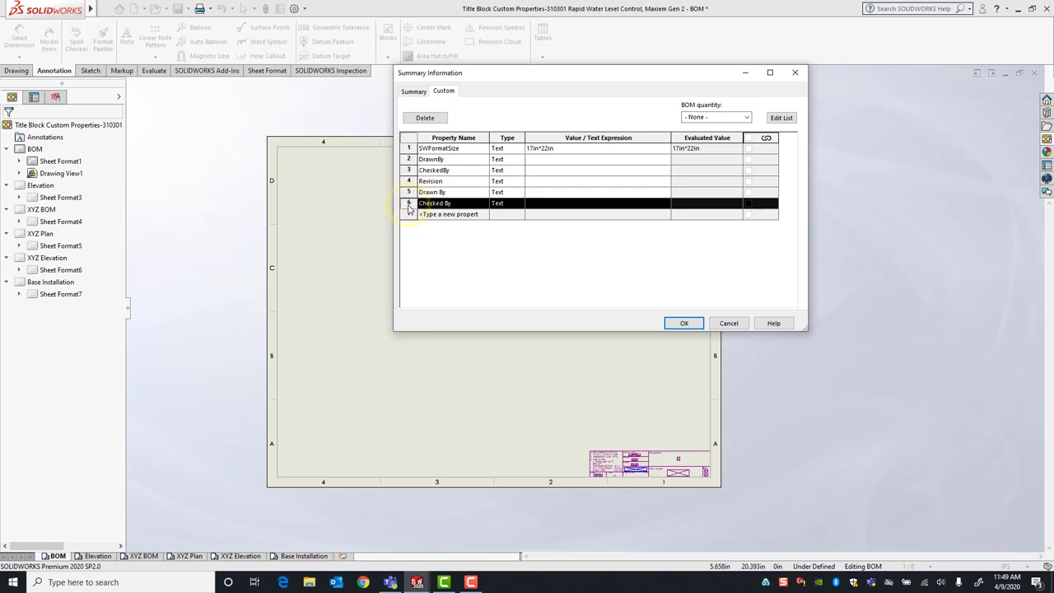
{"action": "key", "text": "Delete"}
{"action": "left_click", "coordinate": [409, 192]}
{"action": "key", "text": "Delete"}
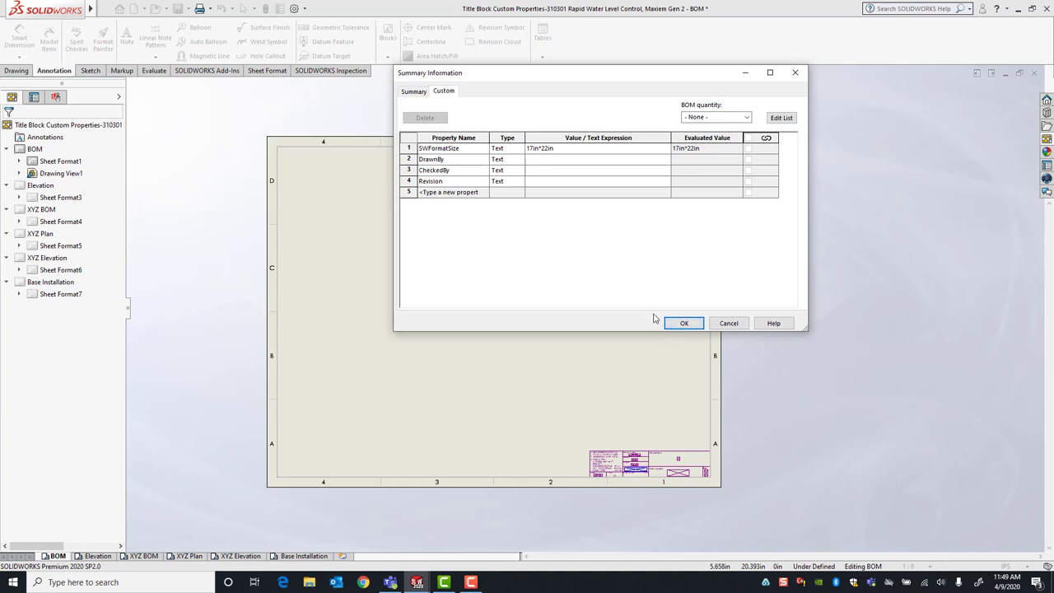
{"action": "left_click", "coordinate": [683, 323]}
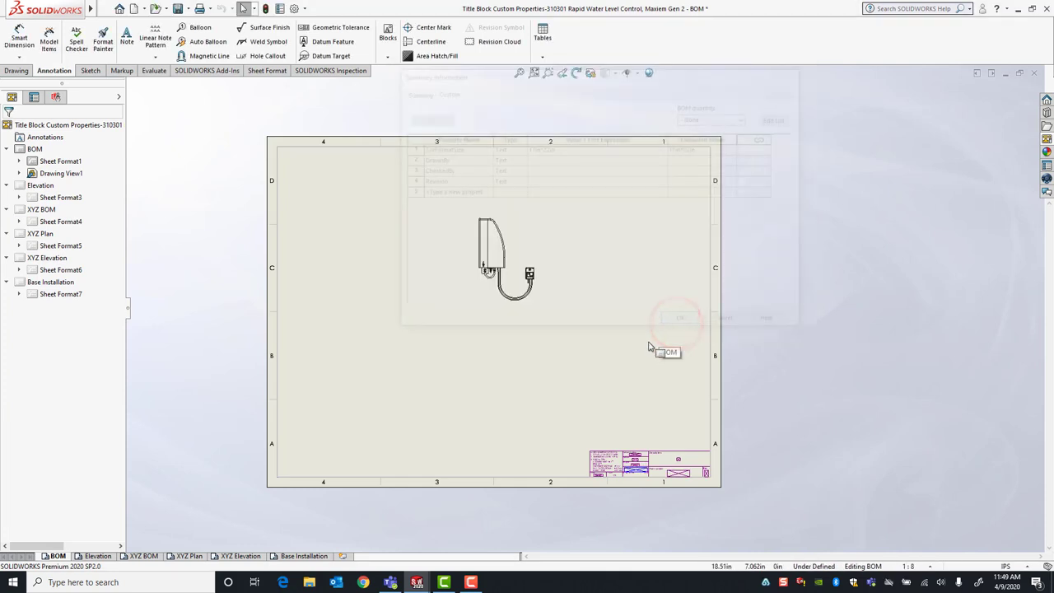
- Open the BOM sheet's format for editing at the title block
{"action": "scroll", "coordinate": [588, 280], "scroll_direction": "down", "scroll_amount": 1}
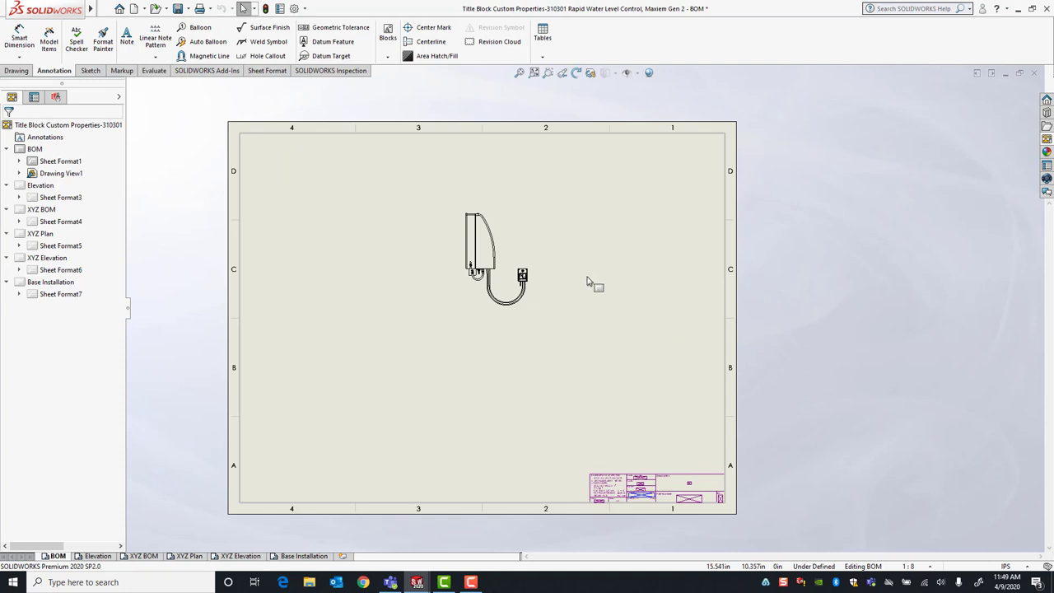
{"action": "scroll", "coordinate": [598, 362], "scroll_direction": "down", "scroll_amount": 1}
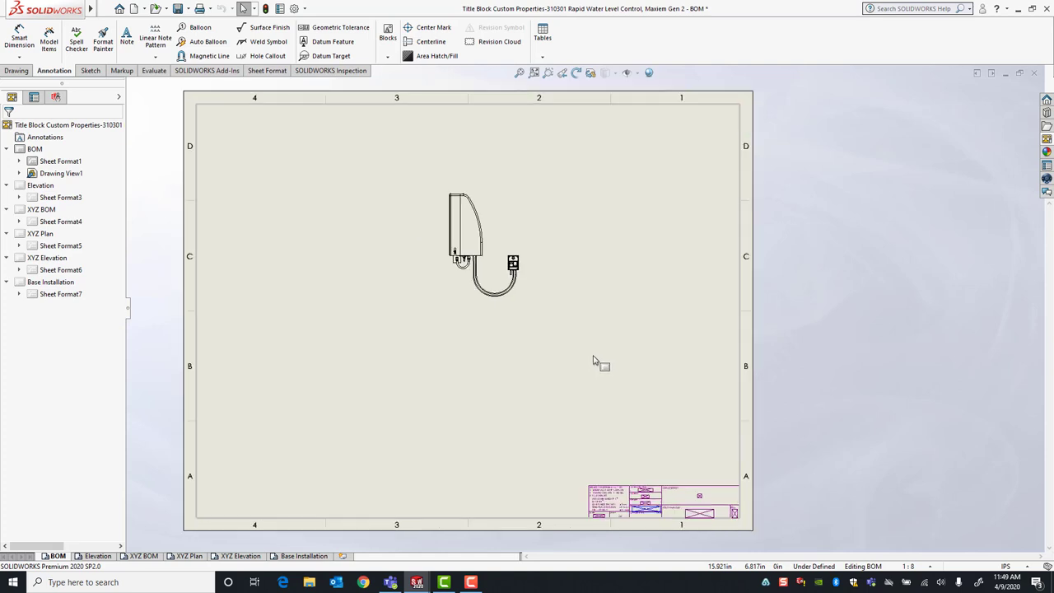
{"action": "right_click", "coordinate": [592, 352]}
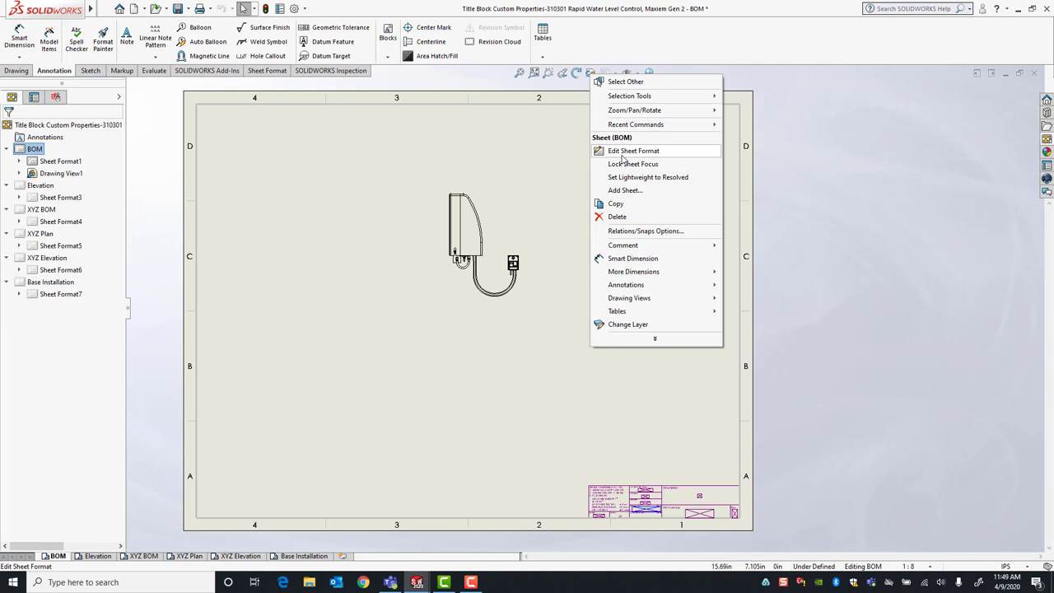
{"action": "left_click", "coordinate": [622, 151]}
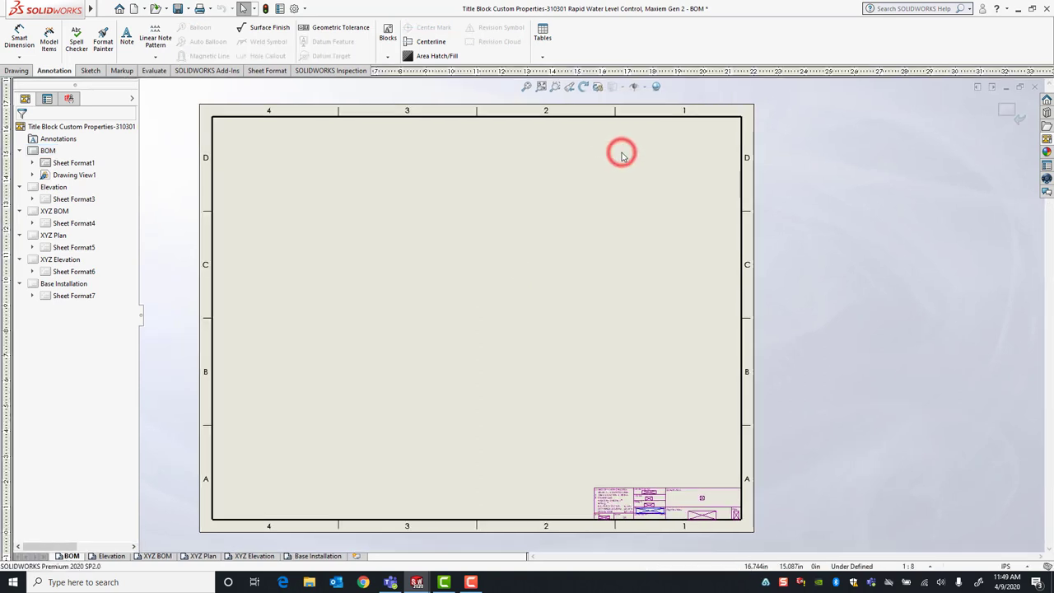
{"action": "scroll", "coordinate": [656, 417], "scroll_direction": "down", "scroll_amount": 6}
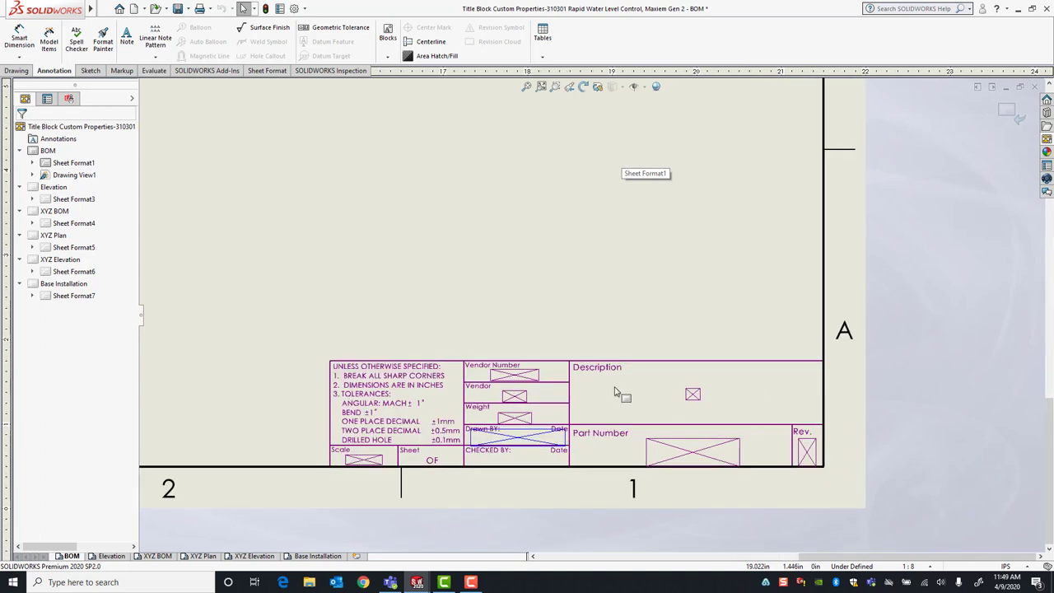
{"action": "scroll", "coordinate": [611, 395], "scroll_direction": "down", "scroll_amount": 1}
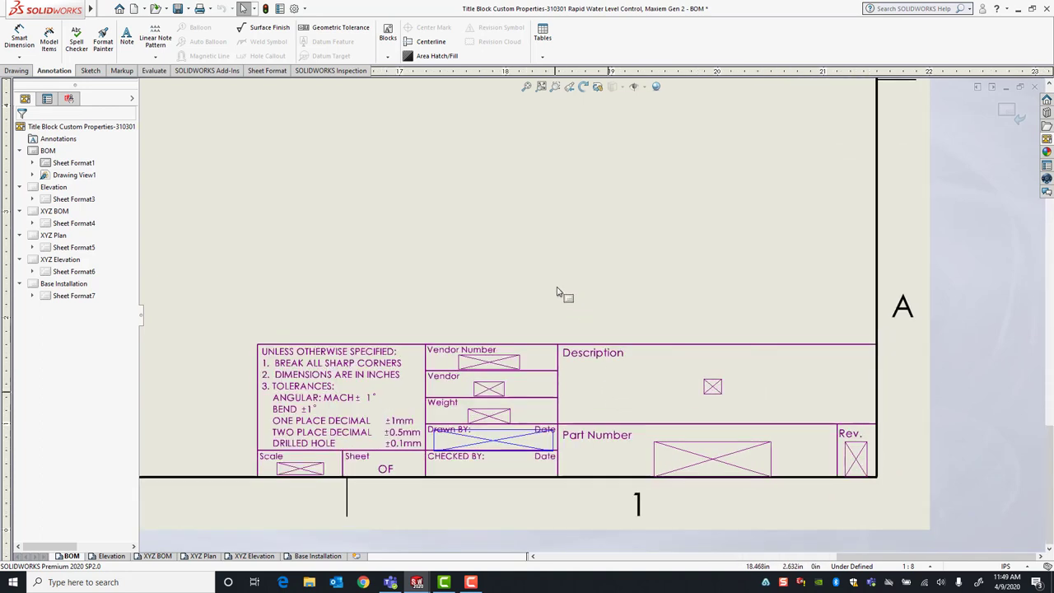
- Delete the existing placeholder note in the title block's Description cell
{"action": "left_click", "coordinate": [709, 391]}
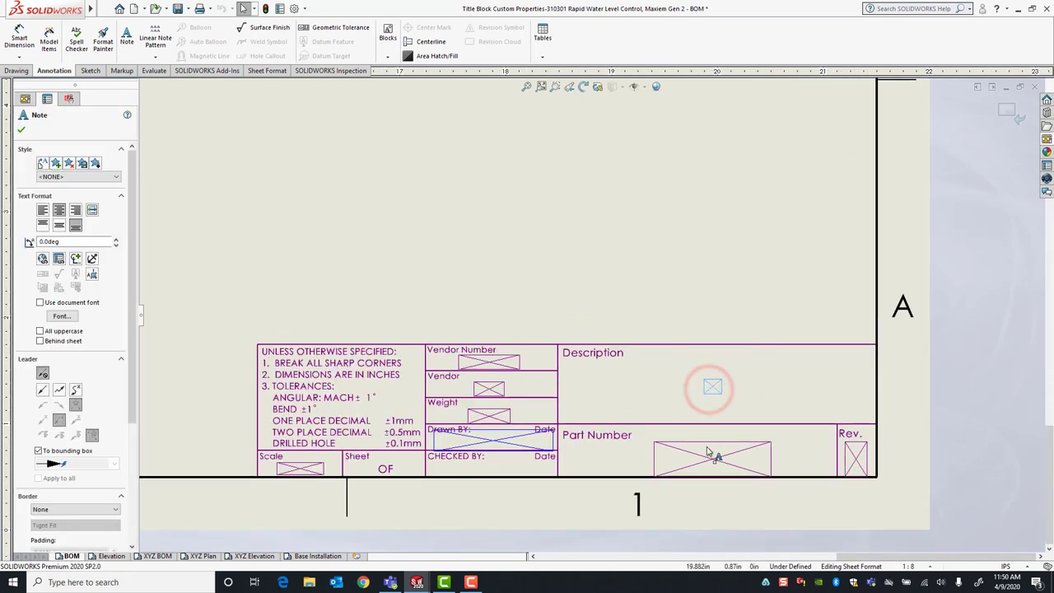
{"action": "left_click", "coordinate": [708, 453]}
{"action": "left_click", "coordinate": [708, 387]}
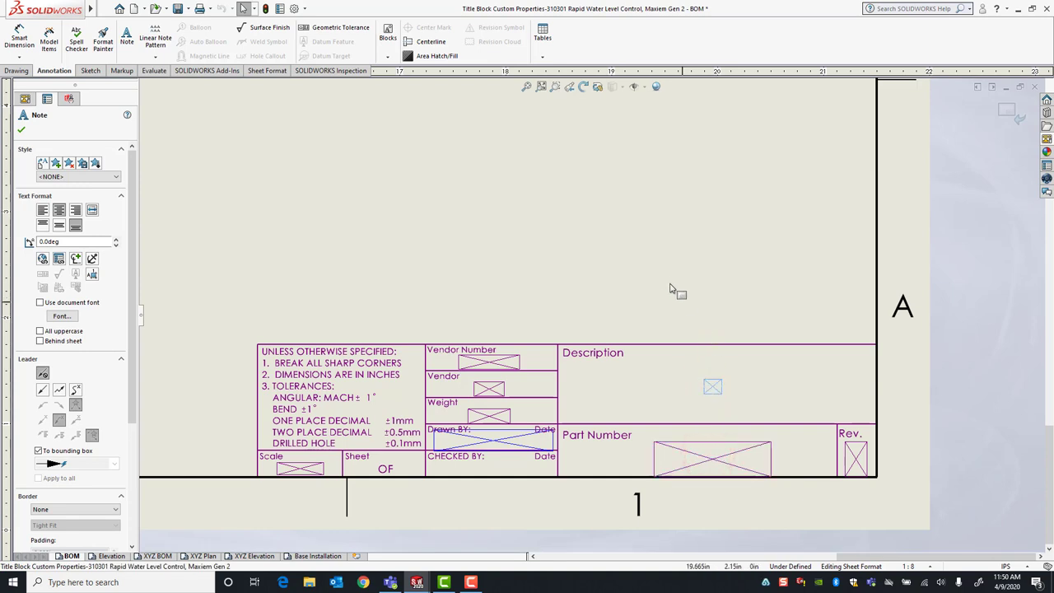
{"action": "key", "text": "Escape"}
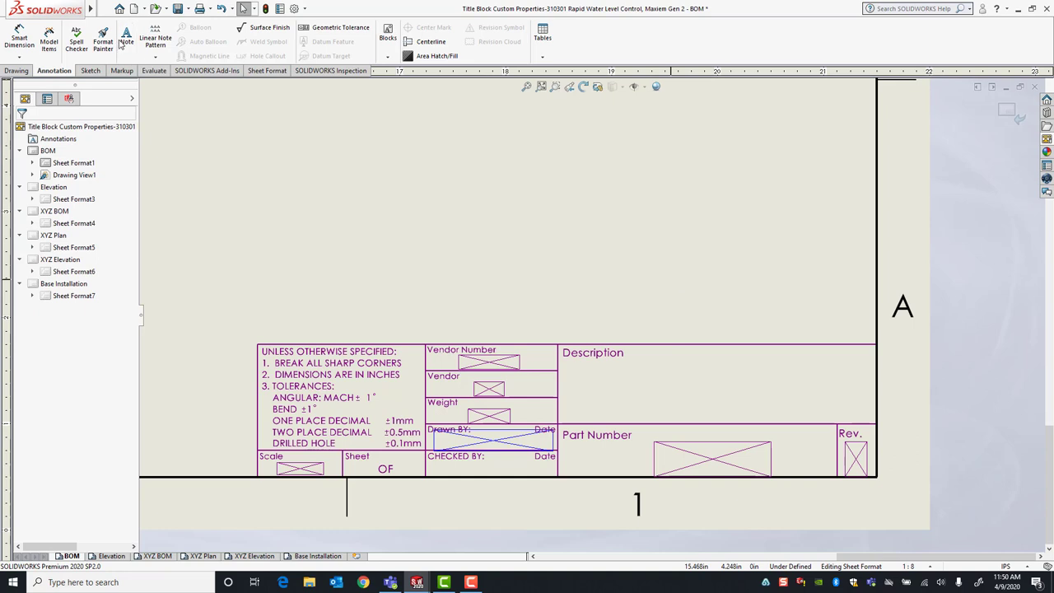
- Add an empty note spanning most of the Description cell's width, with the font size set to 10
{"action": "left_click", "coordinate": [126, 37]}
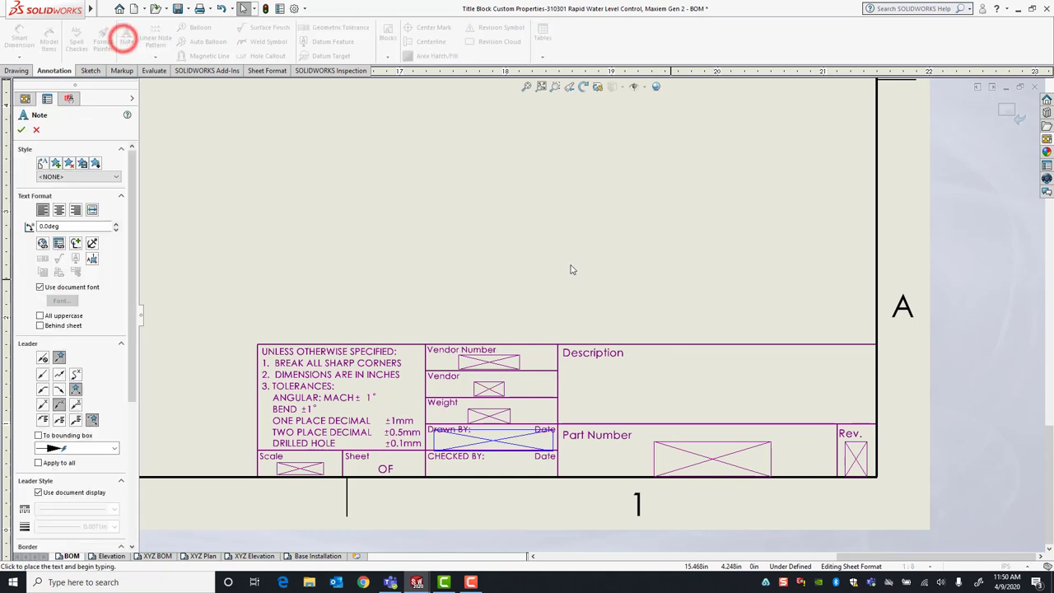
{"action": "left_click", "coordinate": [660, 378]}
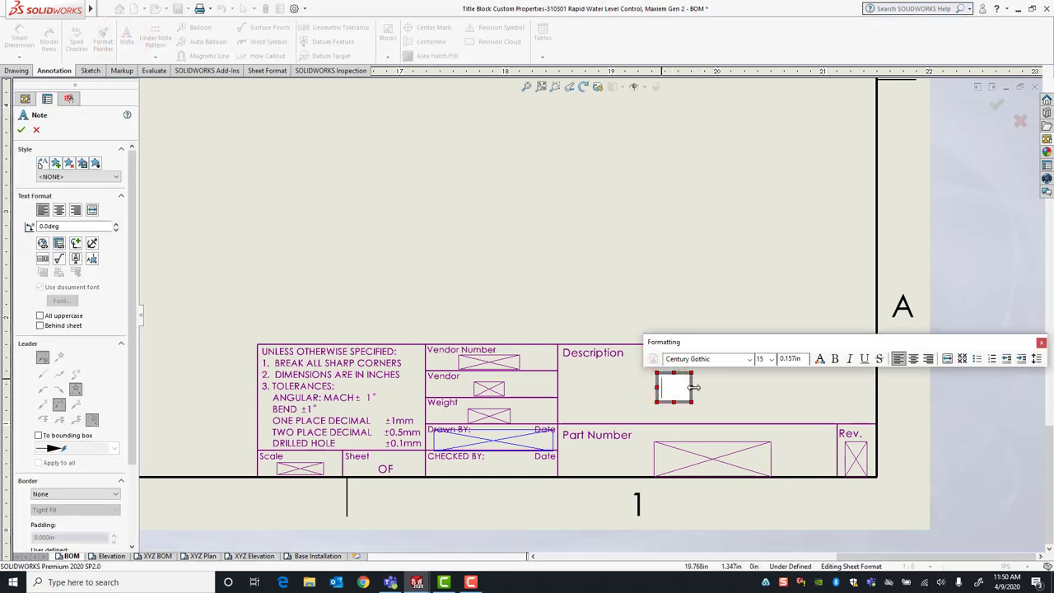
{"action": "left_click_drag", "start_coordinate": [696, 384], "coordinate": [876, 391]}
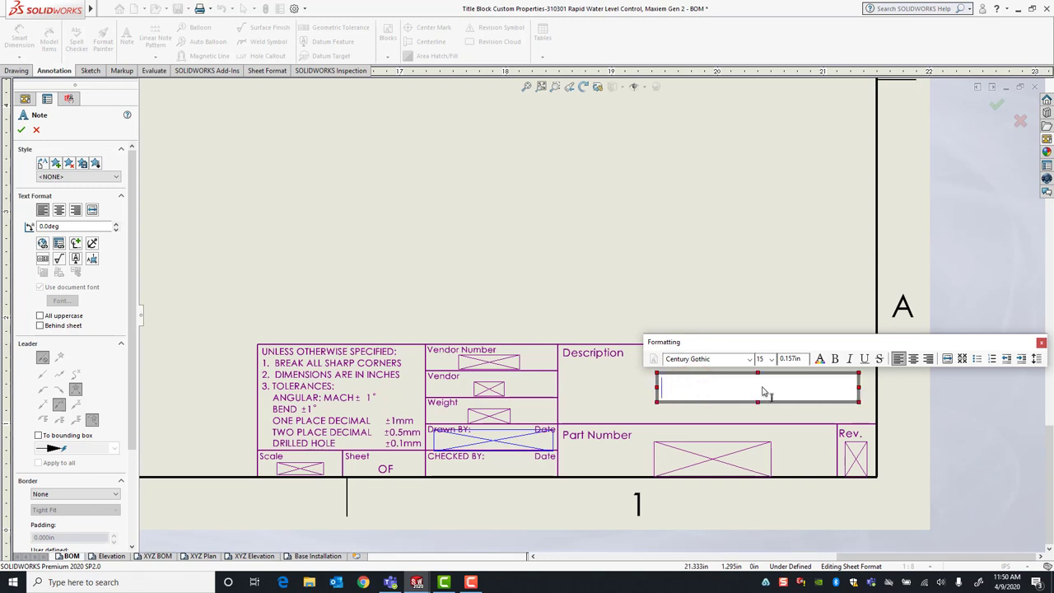
{"action": "left_click_drag", "start_coordinate": [655, 388], "coordinate": [571, 378]}
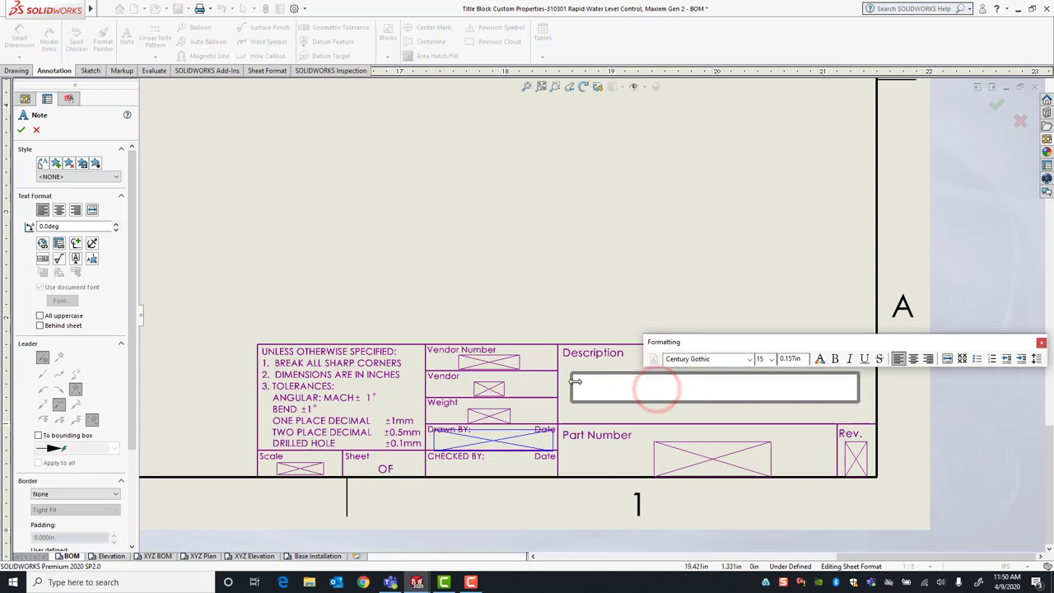
{"action": "left_click", "coordinate": [771, 359]}
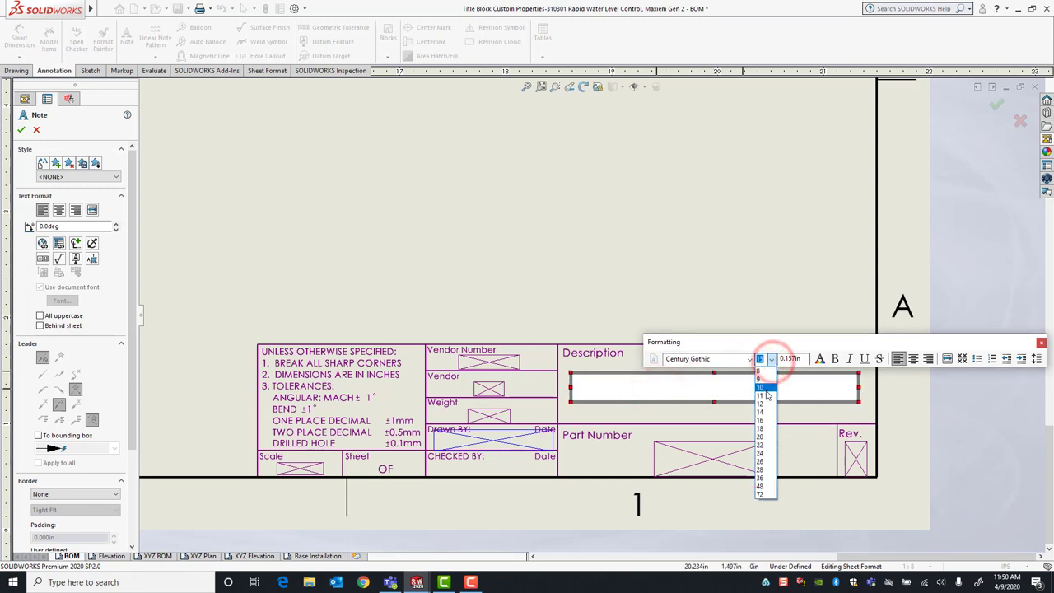
{"action": "left_click", "coordinate": [765, 386]}
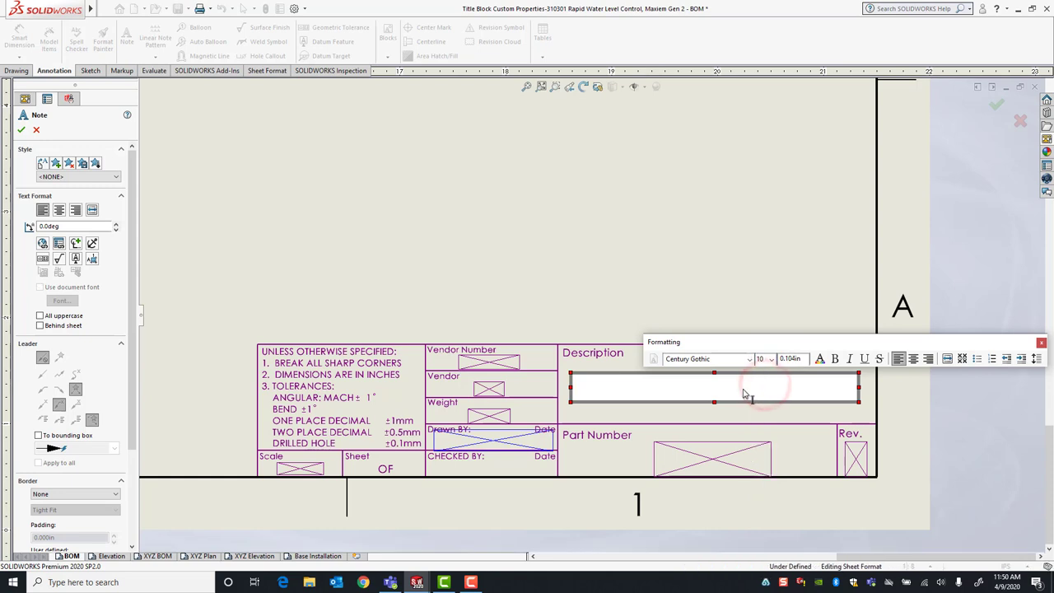
{"action": "left_click", "coordinate": [583, 264]}
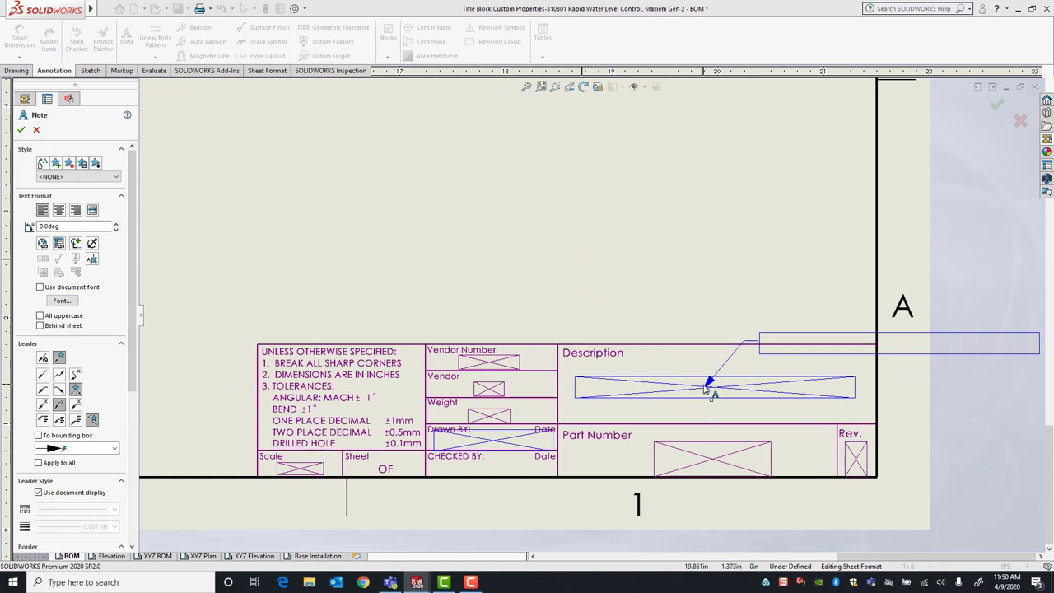
{"action": "key", "text": "Escape"}
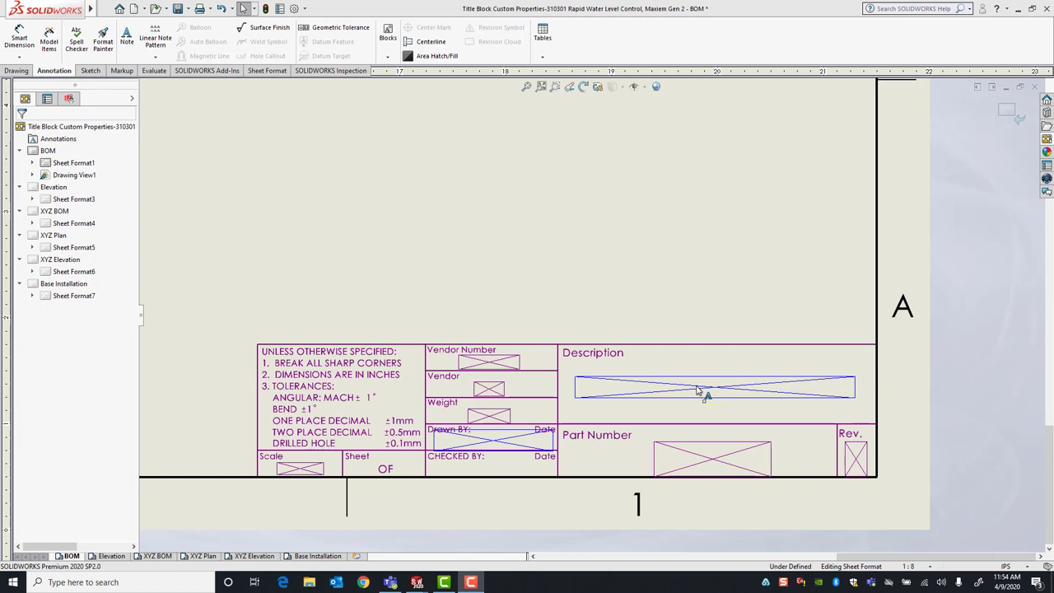
- Link the empty Description note to the Description property of the model in the drawing view specified in Sheet Properties
{"action": "double_click", "coordinate": [696, 390]}
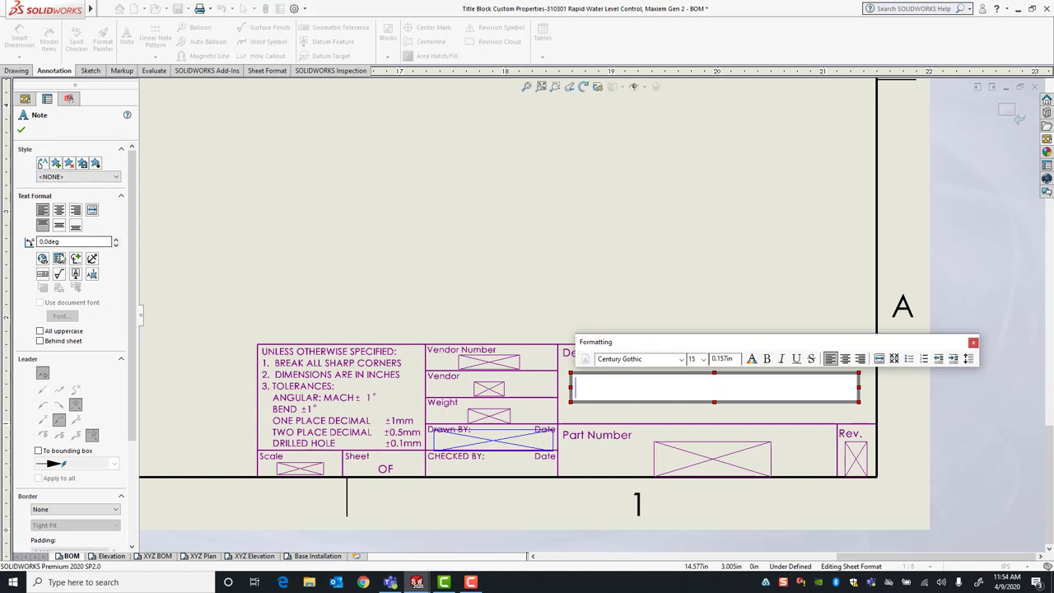
{"action": "left_click", "coordinate": [58, 259]}
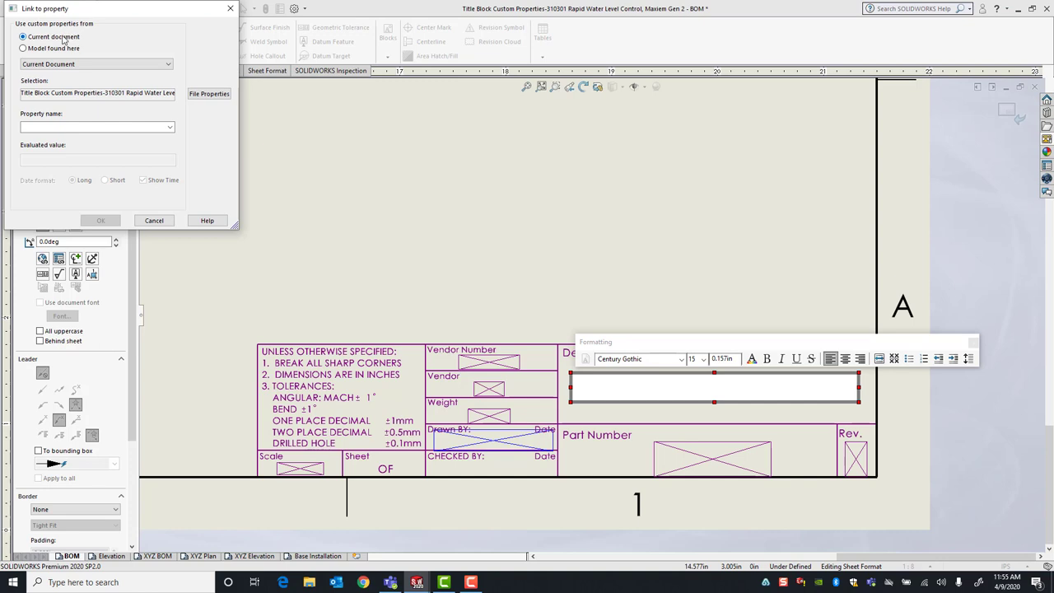
{"action": "left_click", "coordinate": [23, 48]}
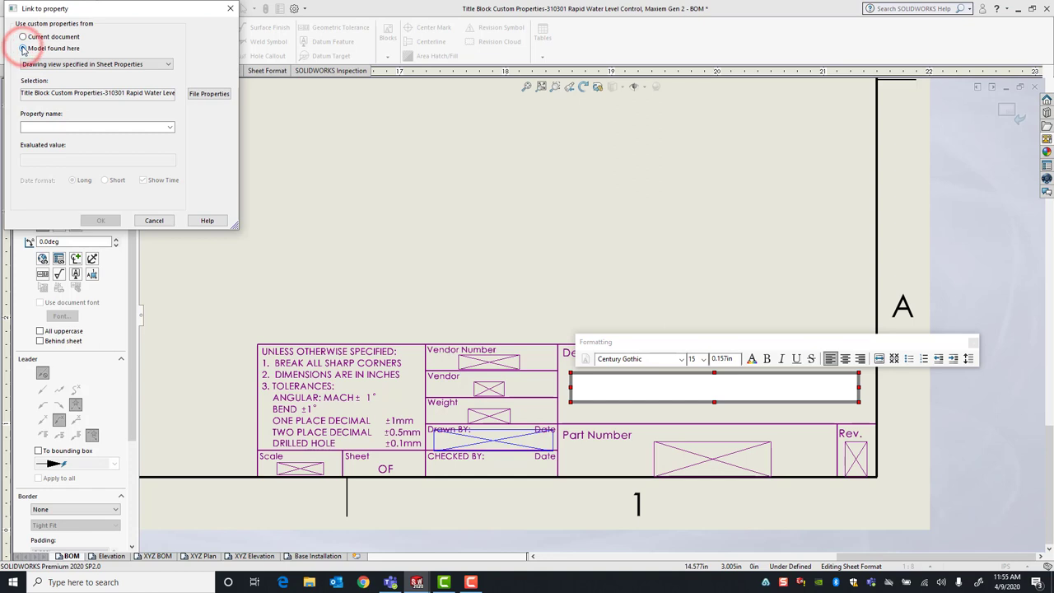
{"action": "left_click", "coordinate": [121, 63]}
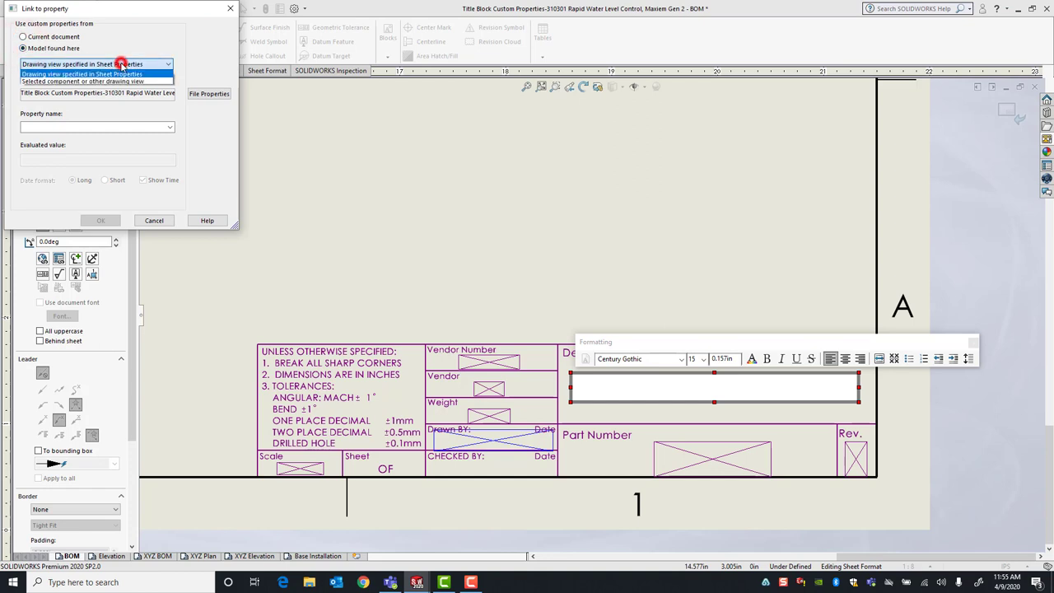
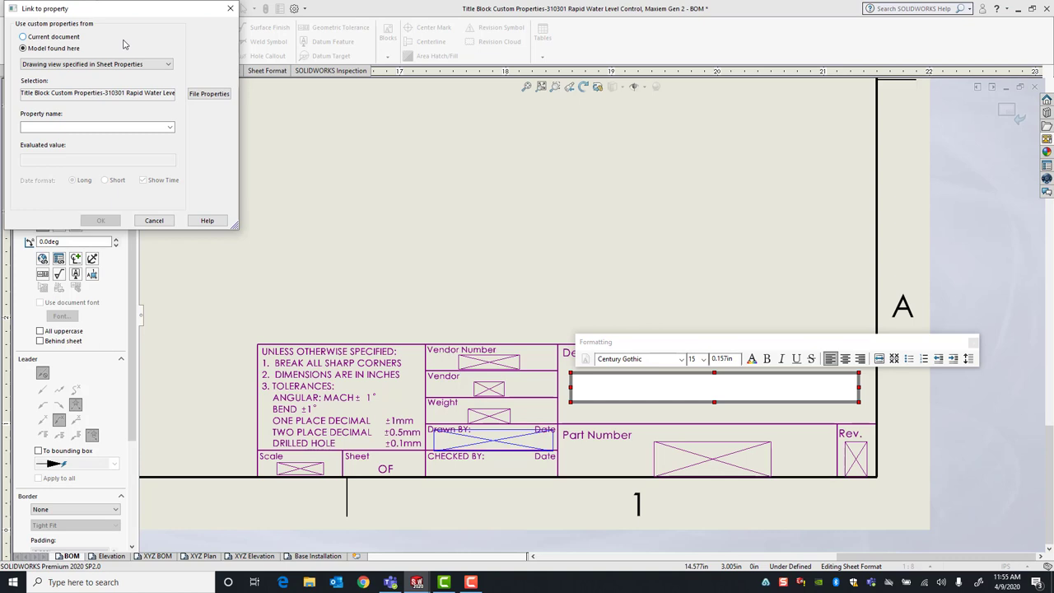
{"action": "left_click", "coordinate": [171, 128]}
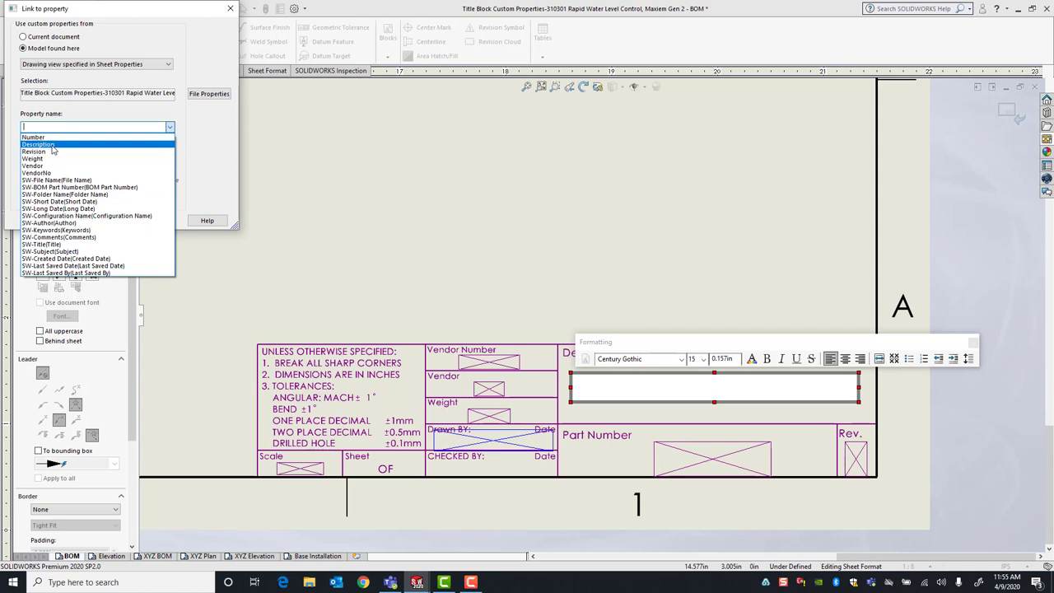
{"action": "left_click", "coordinate": [51, 145]}
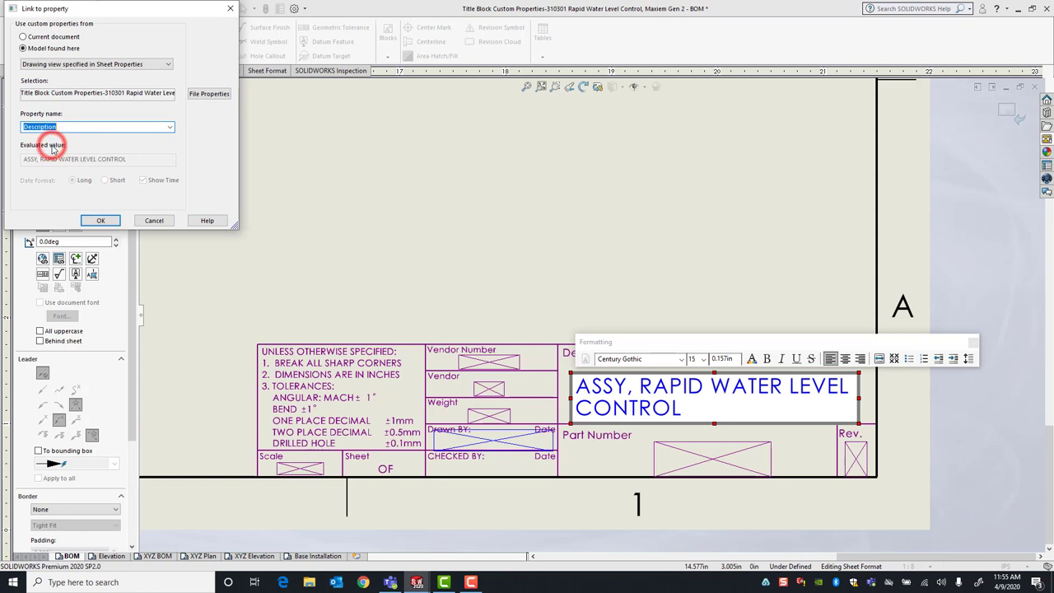
{"action": "left_click", "coordinate": [97, 221]}
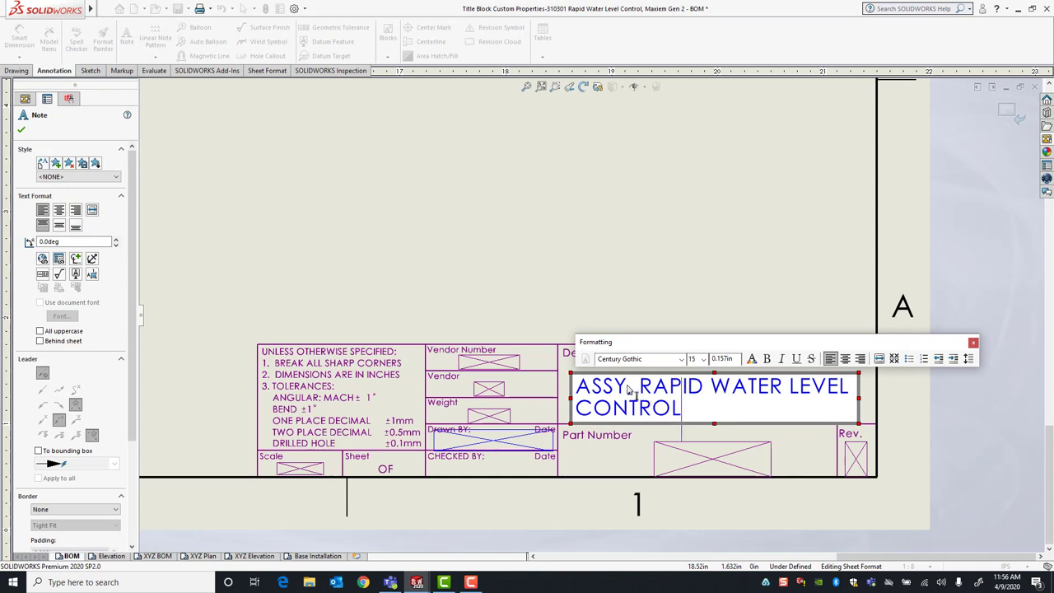
{"action": "left_click", "coordinate": [21, 131]}
{"action": "left_click", "coordinate": [312, 177]}
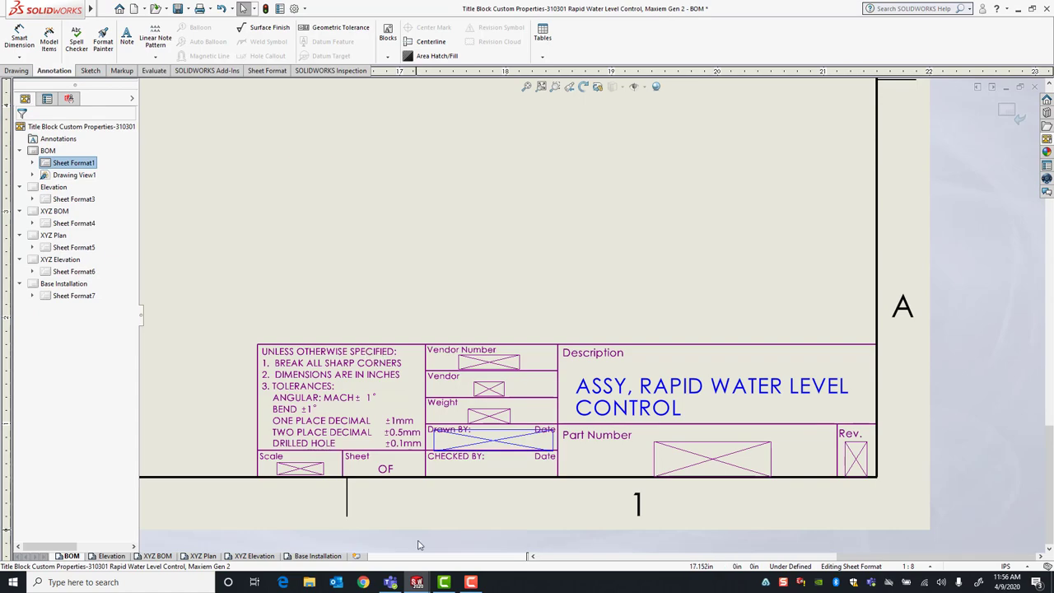
- Check the Description entry in the assembly file's custom properties and return to the drawing
{"action": "mouse_move", "coordinate": [417, 582]}
{"action": "left_click", "coordinate": [388, 540]}
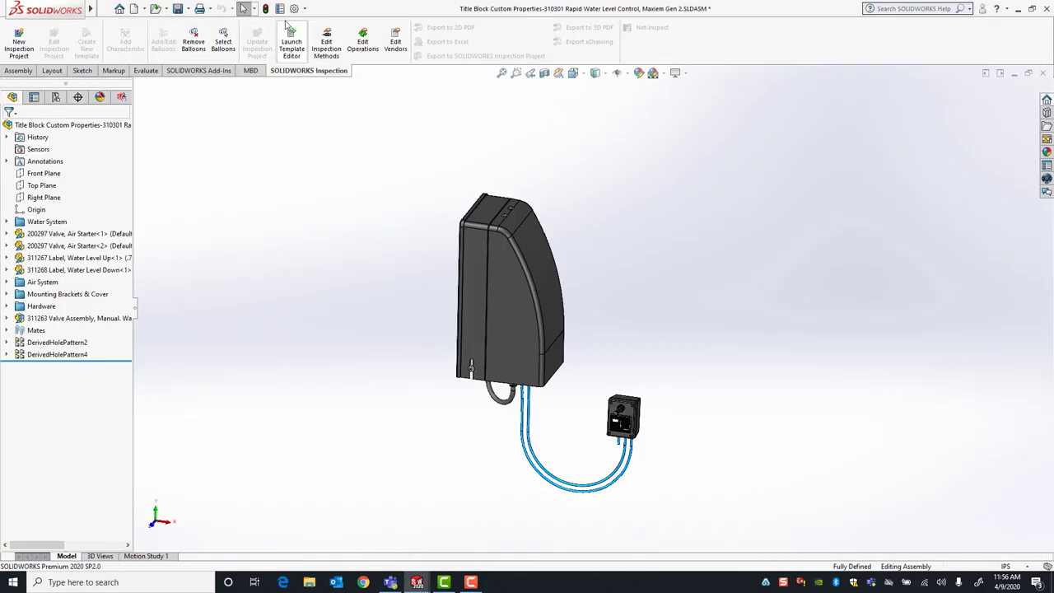
{"action": "left_click", "coordinate": [280, 8]}
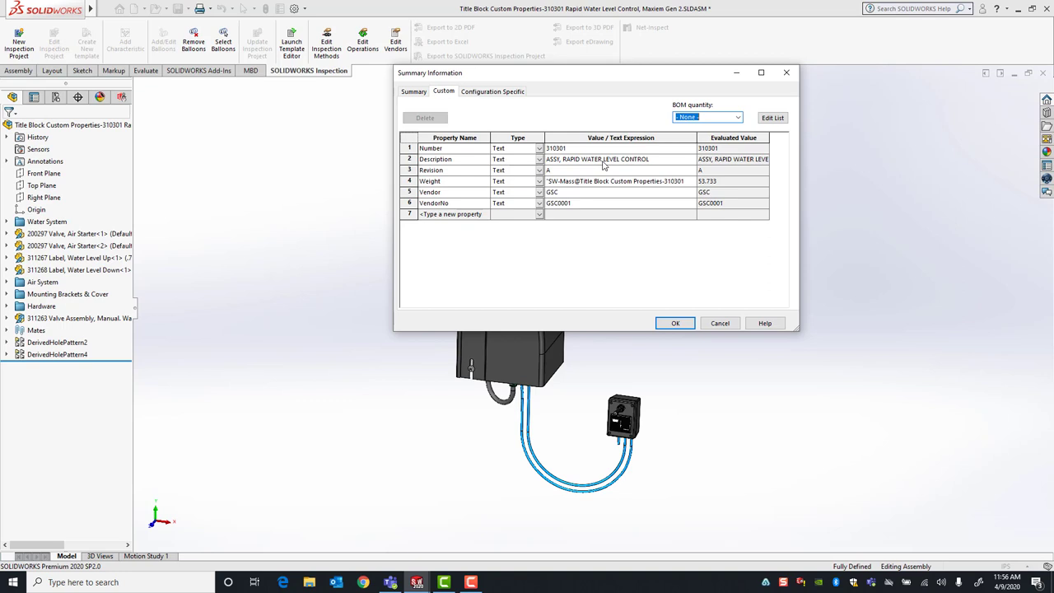
{"action": "left_click", "coordinate": [673, 322]}
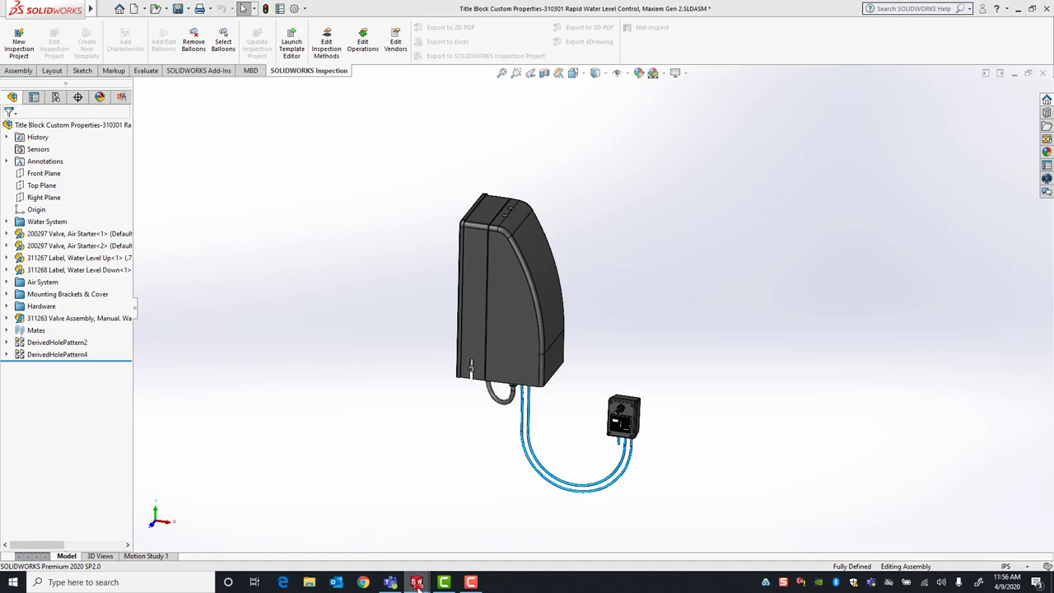
{"action": "mouse_move", "coordinate": [417, 583]}
{"action": "left_click", "coordinate": [462, 533]}
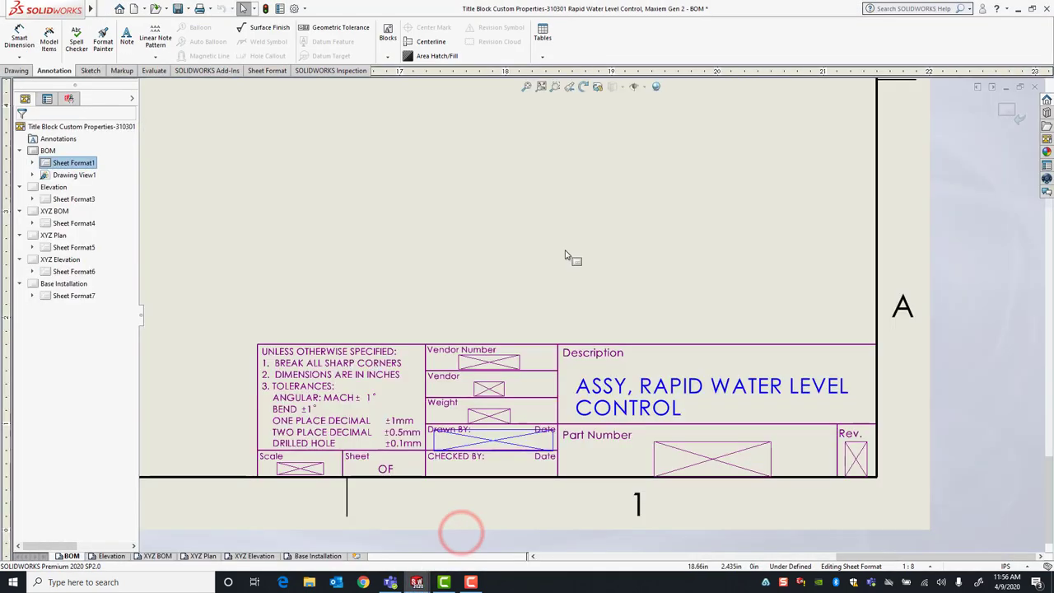
- Link the title block's Vendor Number note to the model's VendorNo property
{"action": "scroll", "coordinate": [560, 236], "scroll_direction": "up", "scroll_amount": 5}
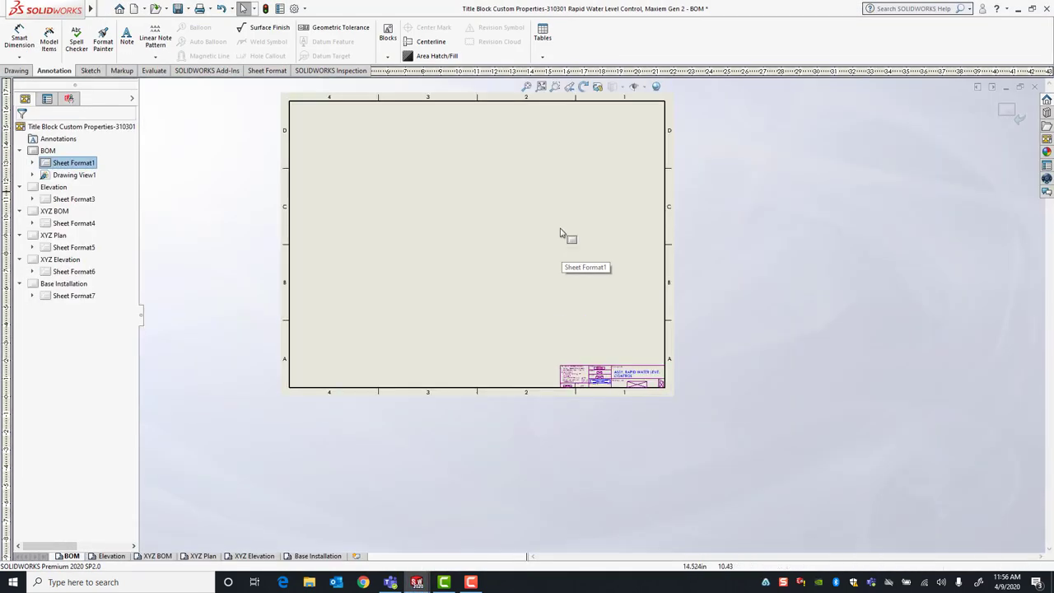
{"action": "scroll", "coordinate": [626, 362], "scroll_direction": "down", "scroll_amount": 6}
{"action": "scroll", "coordinate": [626, 372], "scroll_direction": "down", "scroll_amount": 2}
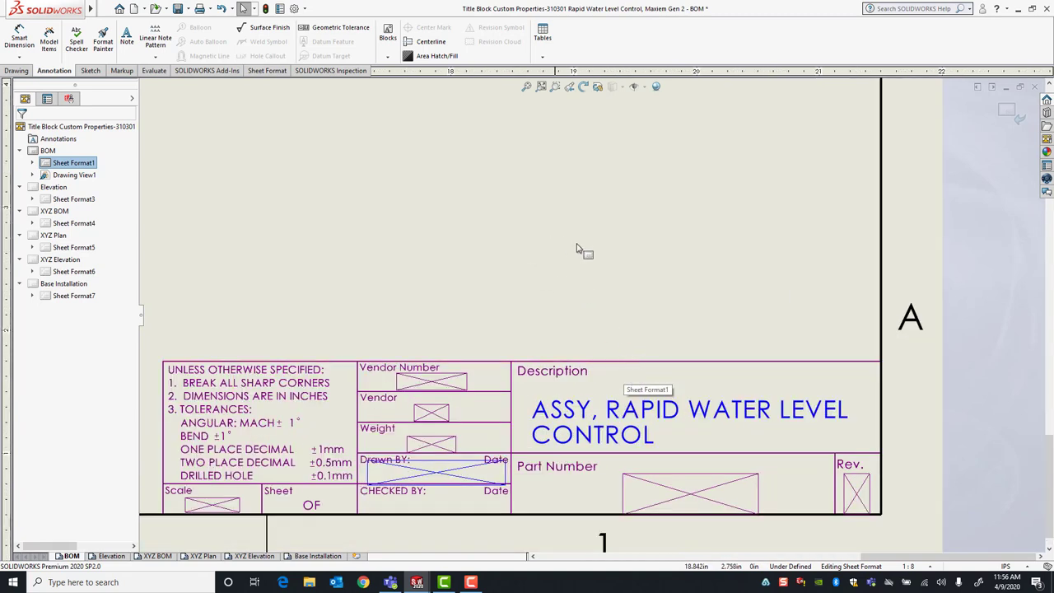
{"action": "double_click", "coordinate": [431, 381]}
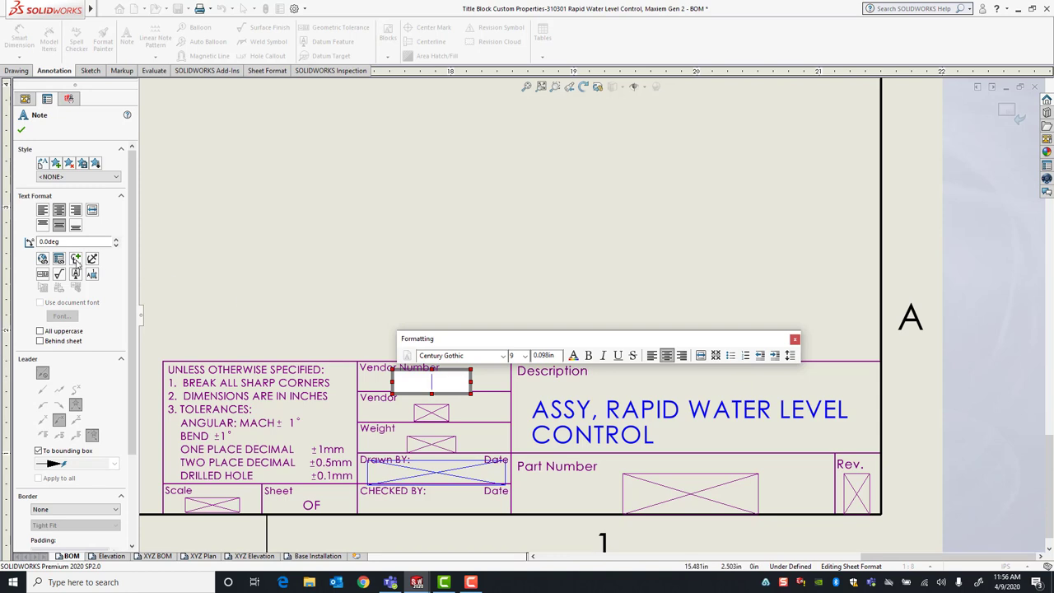
{"action": "left_click", "coordinate": [59, 259]}
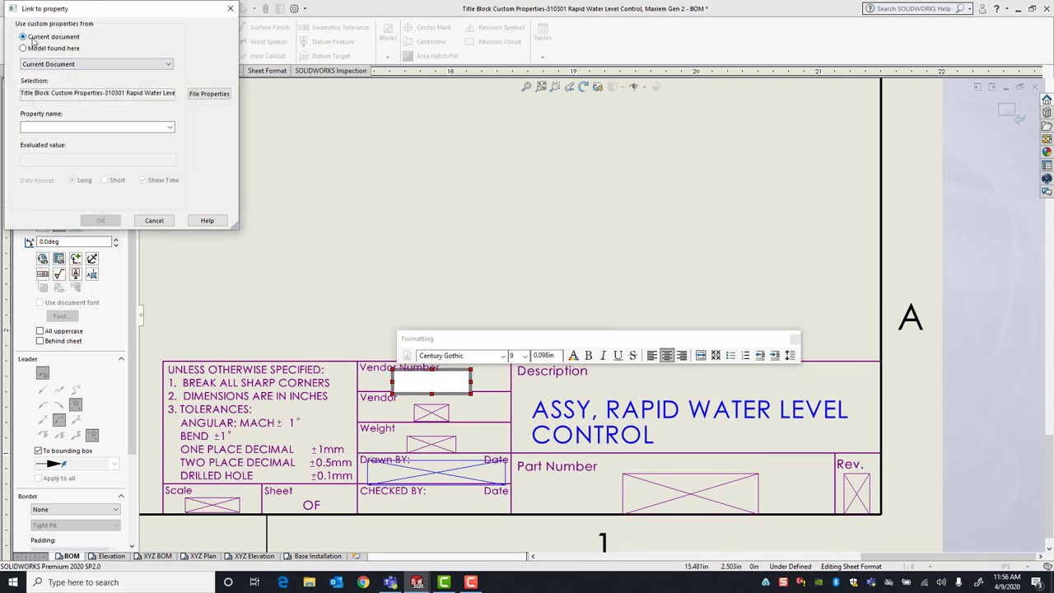
{"action": "left_click", "coordinate": [22, 48]}
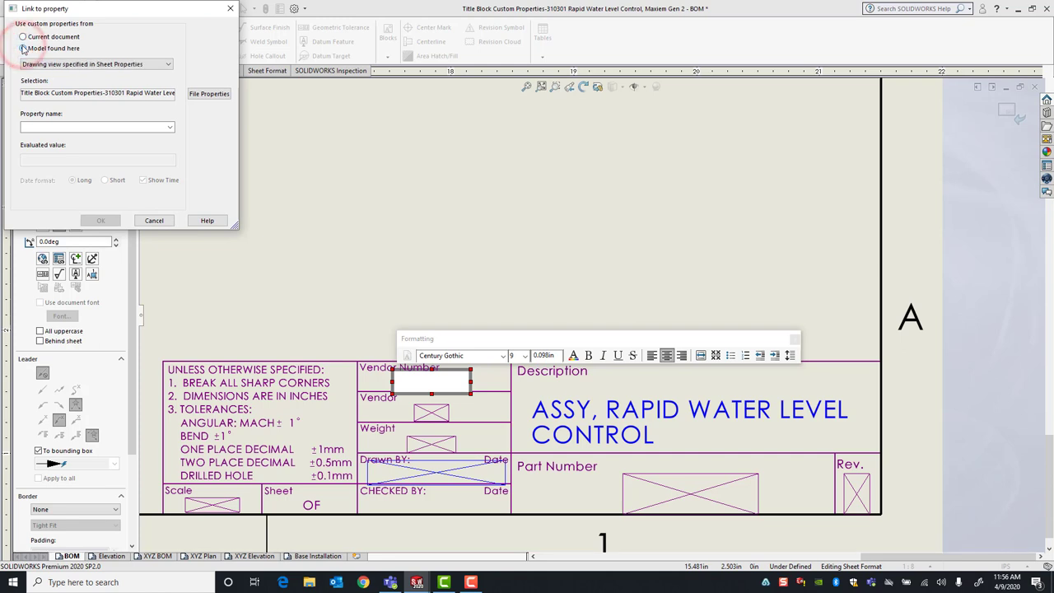
{"action": "left_click", "coordinate": [167, 127]}
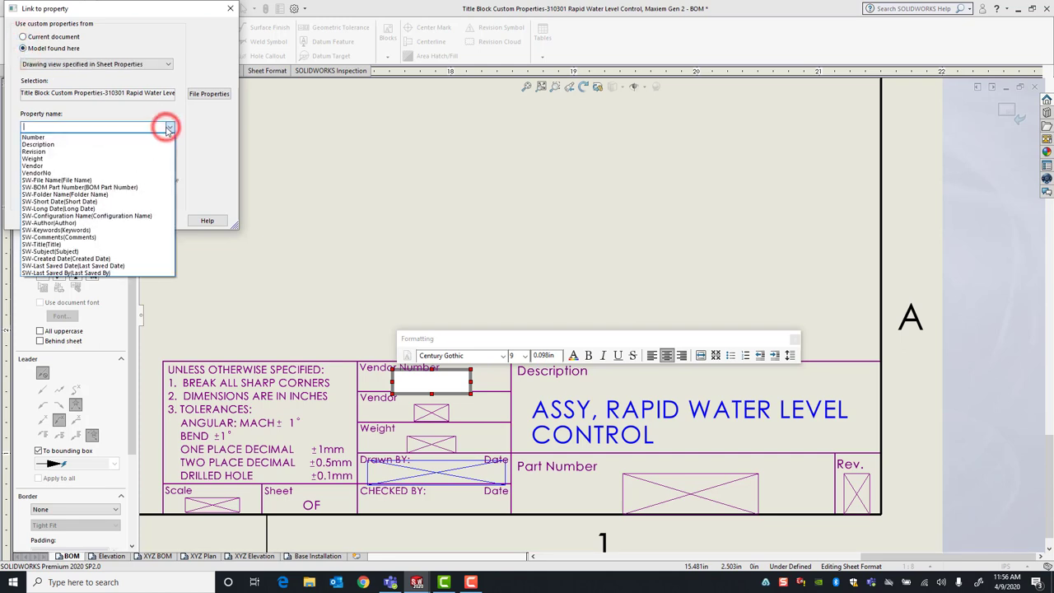
{"action": "left_click", "coordinate": [98, 172]}
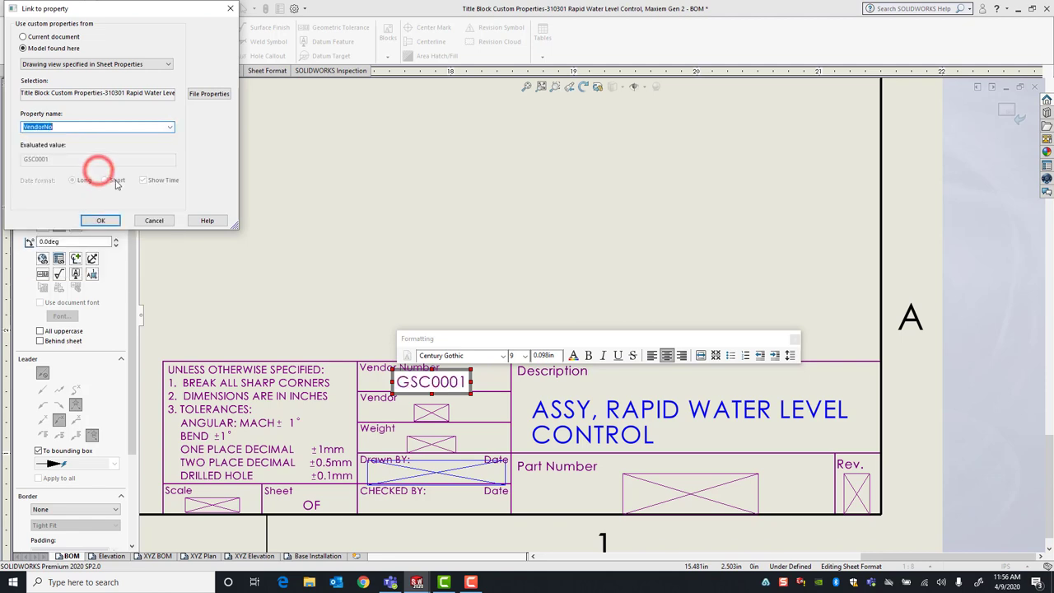
{"action": "left_click", "coordinate": [106, 220]}
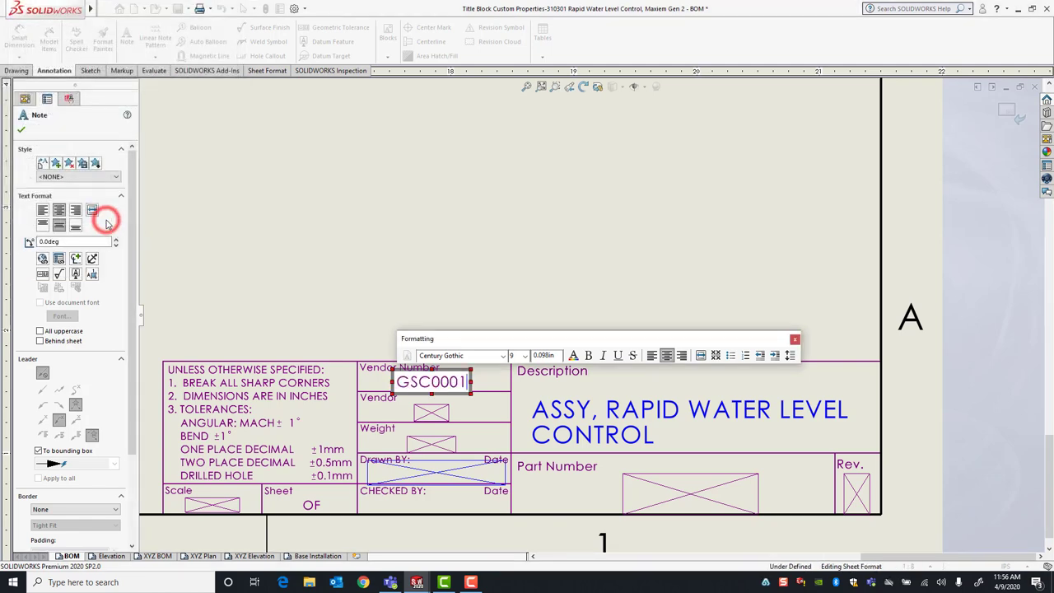
{"action": "left_click", "coordinate": [422, 412]}
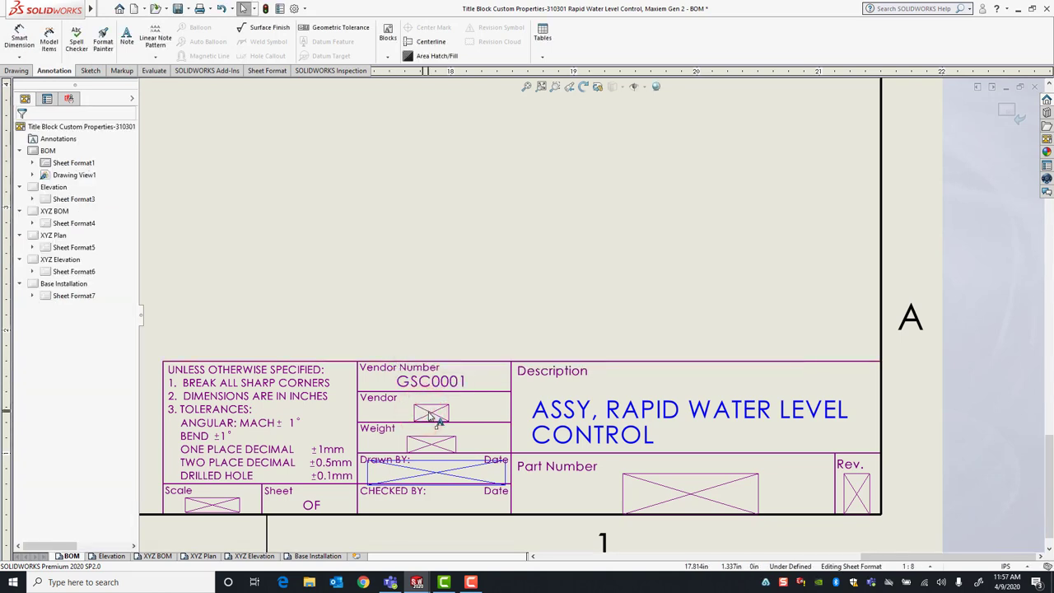
- Link the title block's Vendor note to the Vendor property of the model found in the drawing view
{"action": "double_click", "coordinate": [426, 414]}
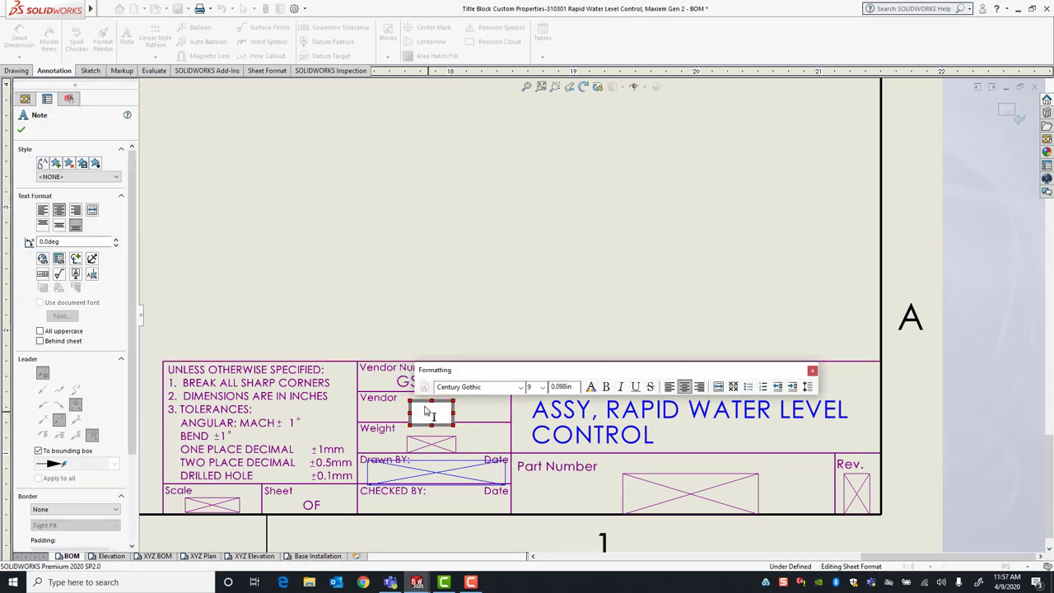
{"action": "left_click", "coordinate": [58, 259]}
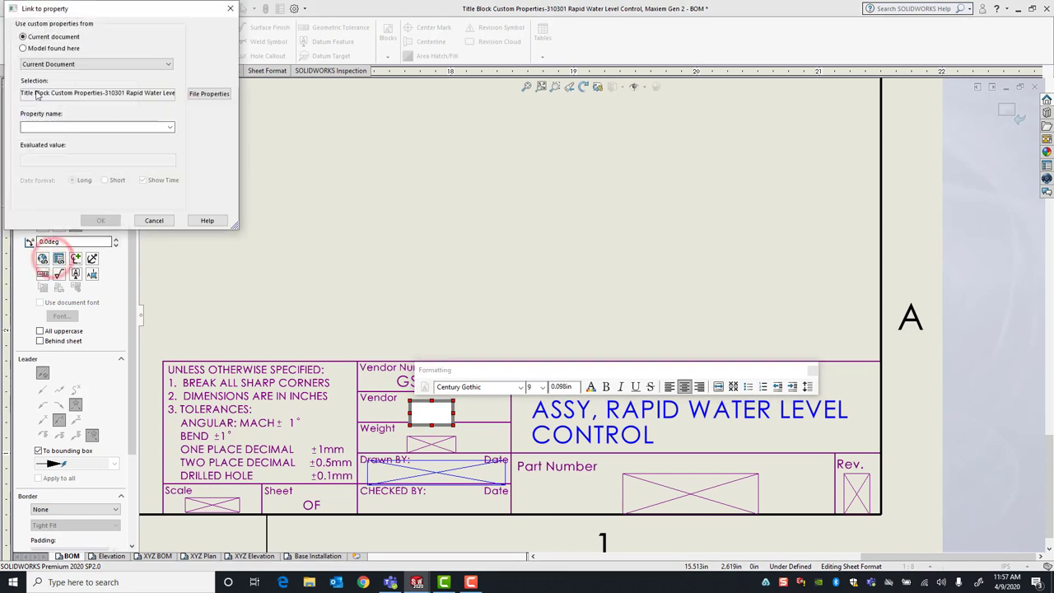
{"action": "left_click", "coordinate": [23, 48]}
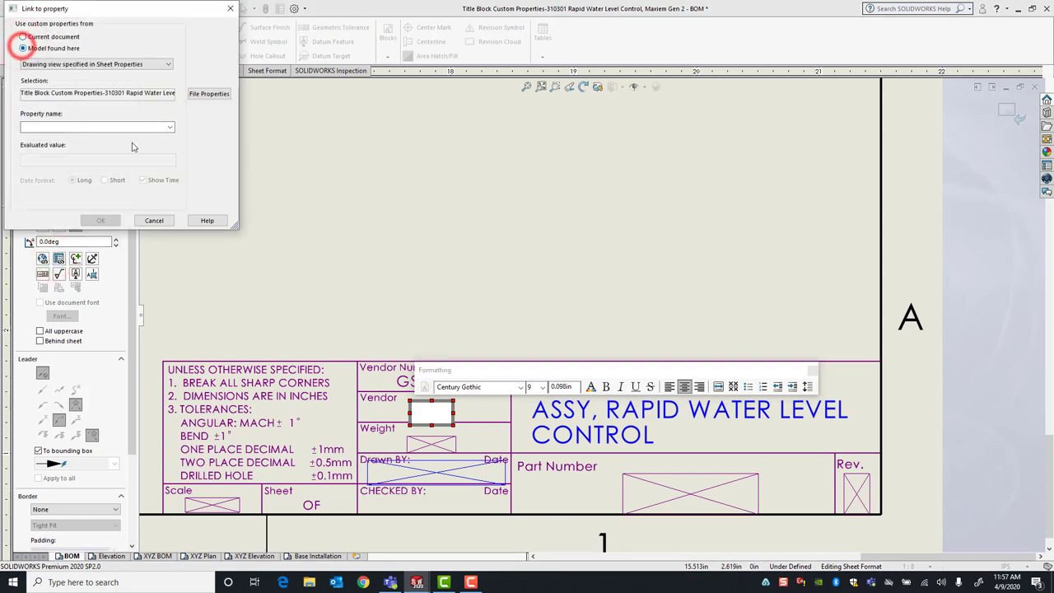
{"action": "left_click", "coordinate": [168, 127]}
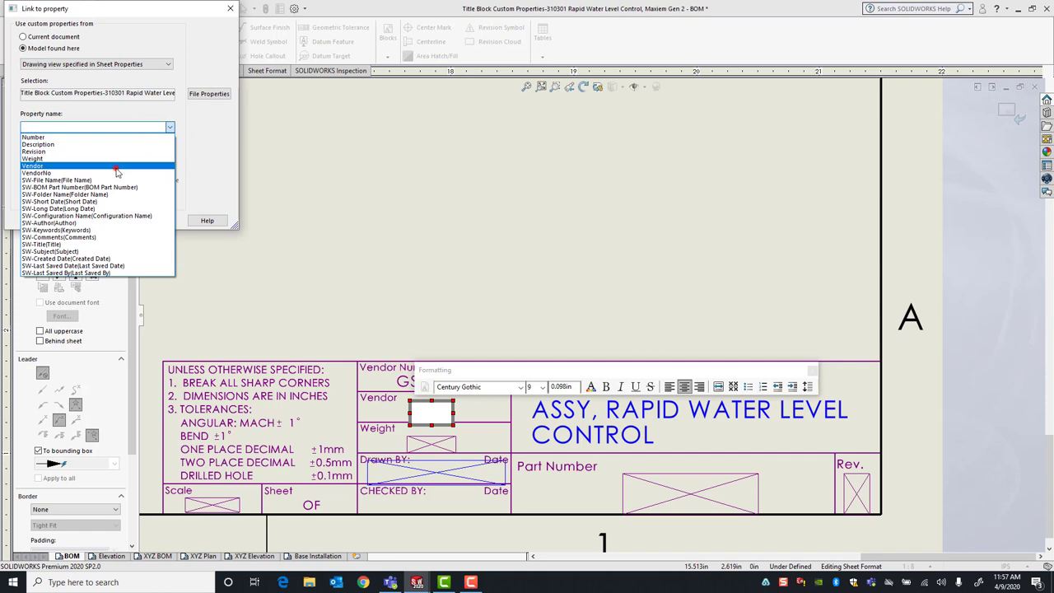
{"action": "left_click", "coordinate": [115, 166]}
{"action": "left_click", "coordinate": [105, 220]}
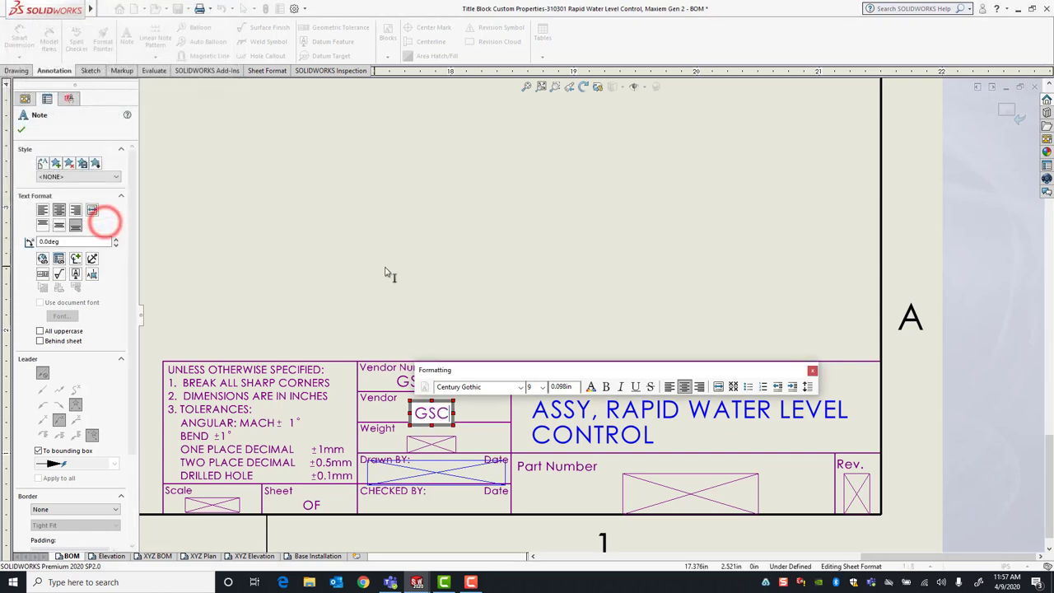
{"action": "left_click", "coordinate": [428, 258]}
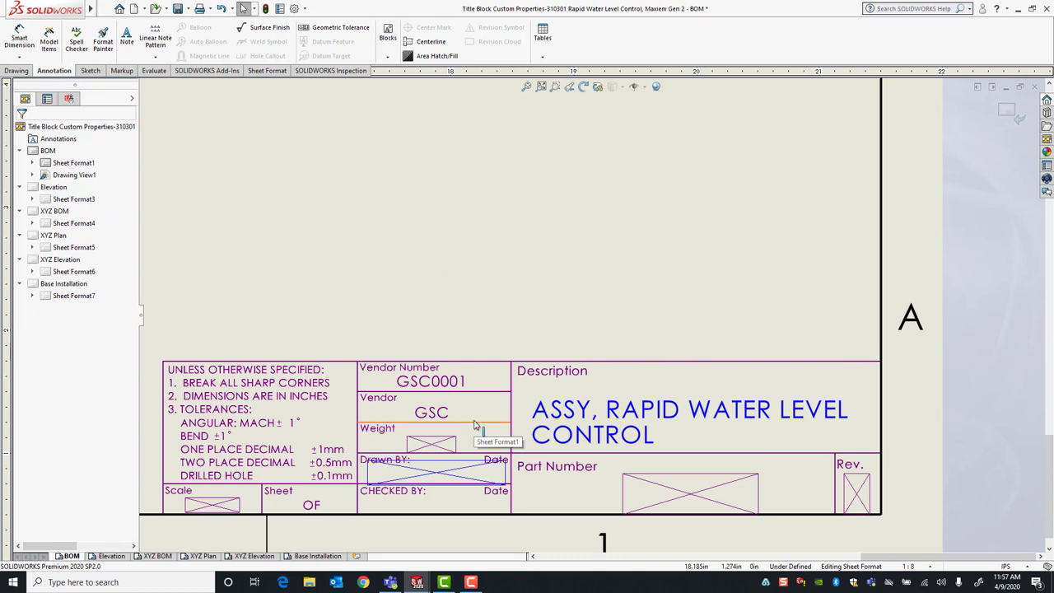
- Link the title block's Weight note to the model's Weight property
{"action": "double_click", "coordinate": [431, 443]}
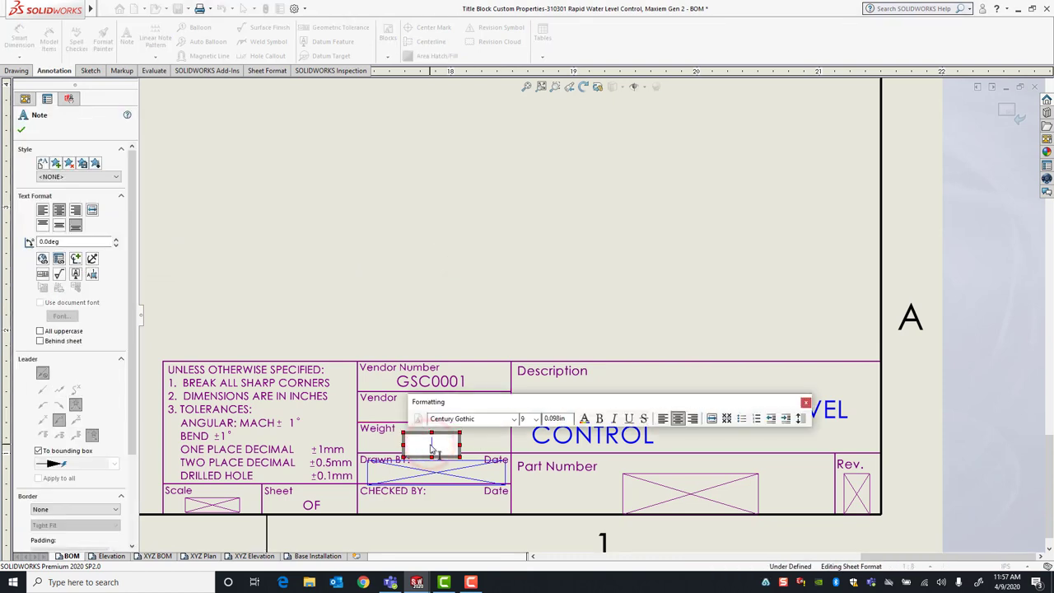
{"action": "left_click", "coordinate": [59, 261]}
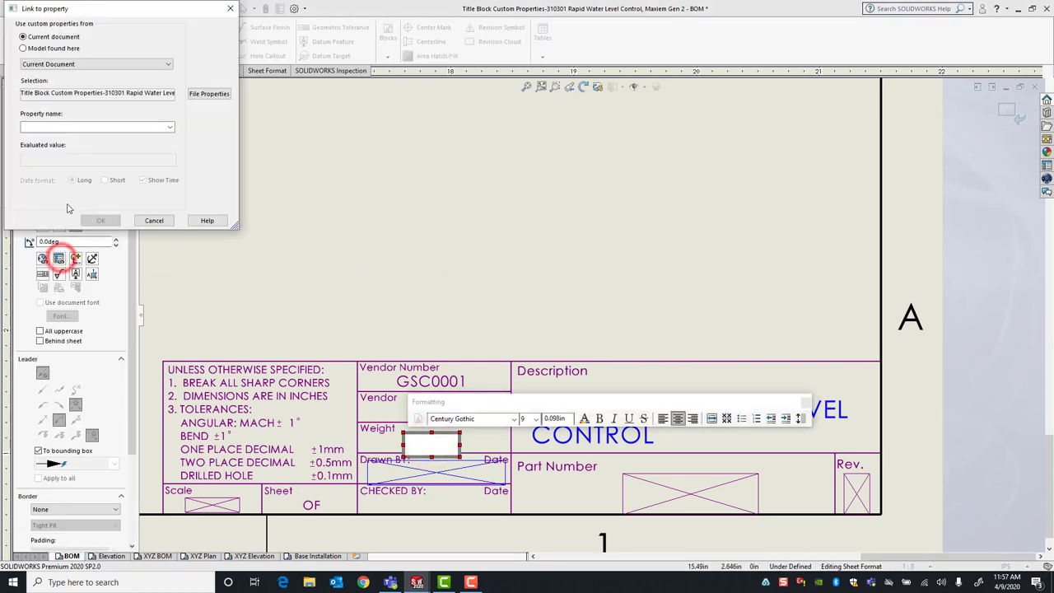
{"action": "left_click", "coordinate": [23, 48]}
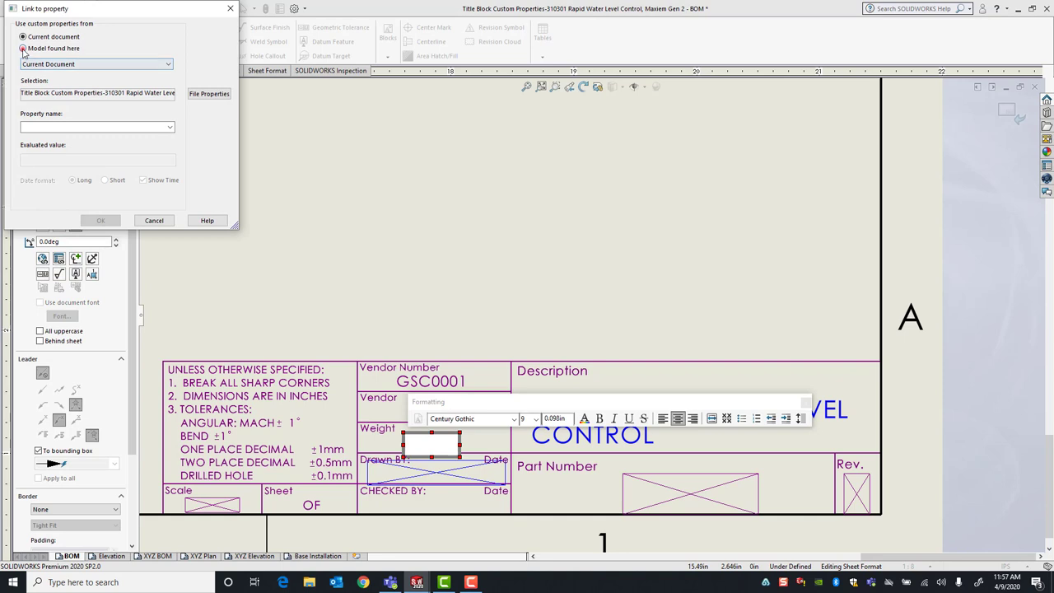
{"action": "left_click", "coordinate": [169, 127]}
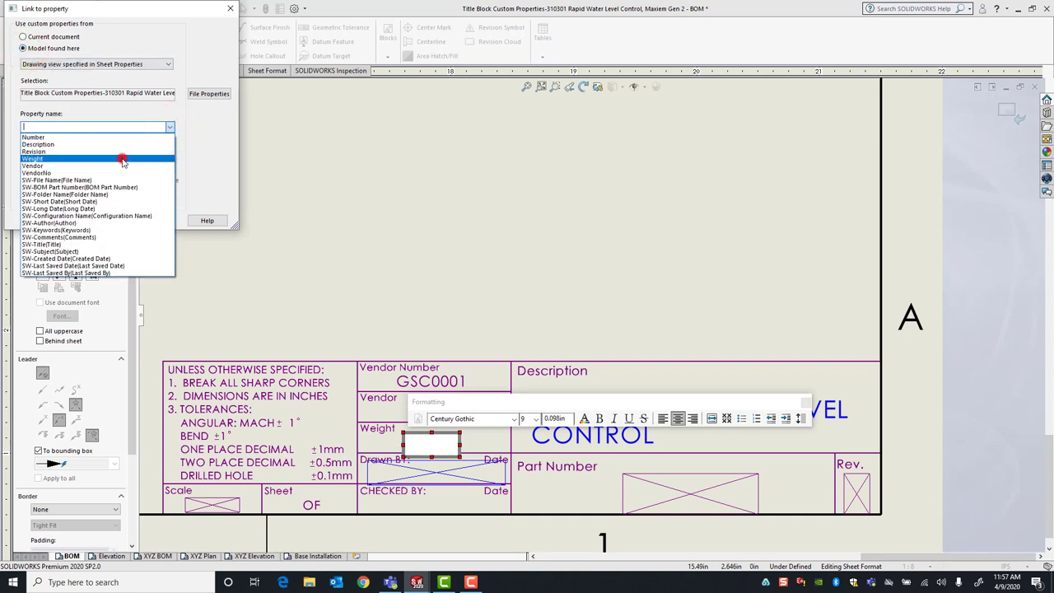
{"action": "left_click", "coordinate": [122, 159]}
{"action": "left_click", "coordinate": [107, 220]}
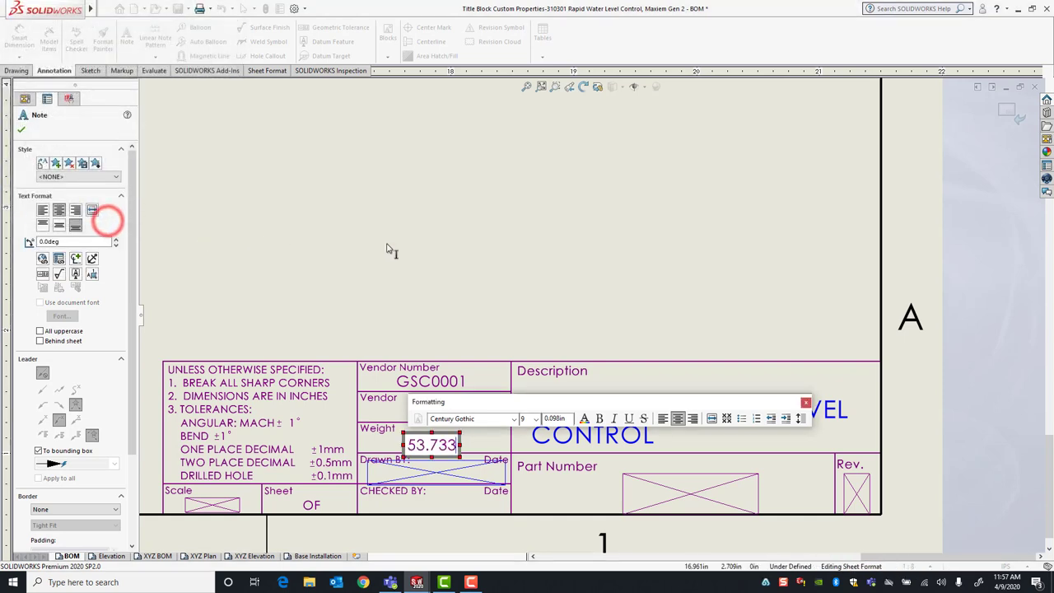
{"action": "left_click", "coordinate": [425, 245]}
- Link the title block's Part Number note to the Number property of the model found in the drawing view
{"action": "scroll", "coordinate": [656, 404], "scroll_direction": "down", "scroll_amount": 2}
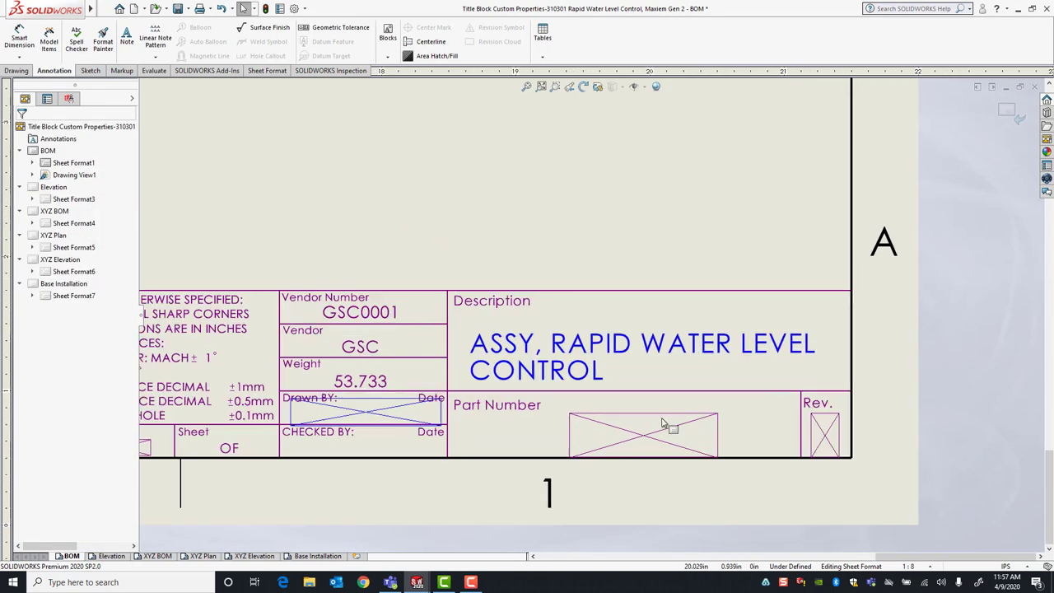
{"action": "left_click", "coordinate": [651, 426]}
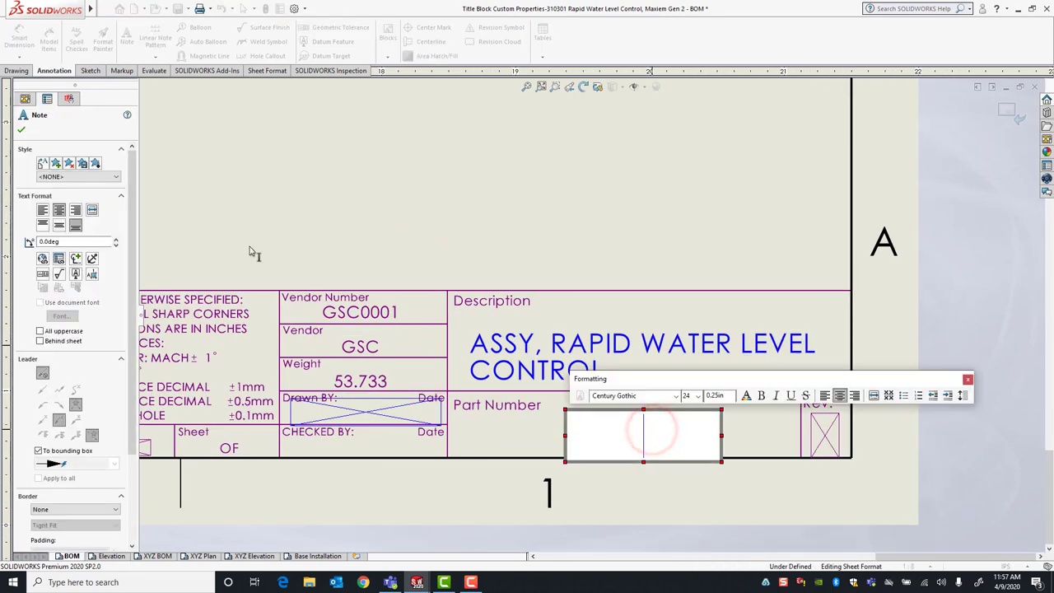
{"action": "left_click", "coordinate": [61, 258]}
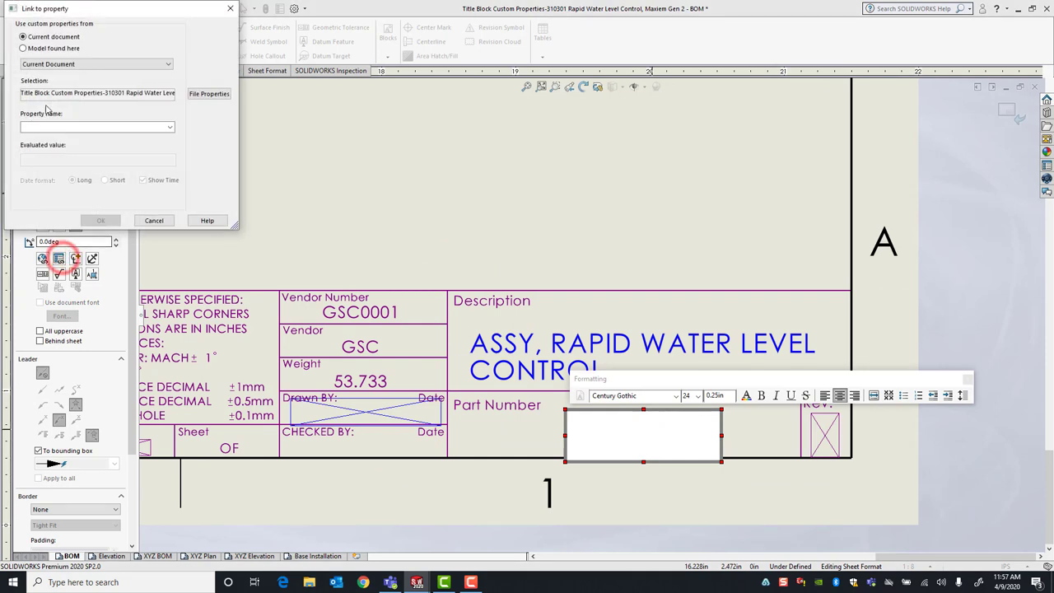
{"action": "left_click", "coordinate": [23, 48]}
{"action": "left_click", "coordinate": [169, 126]}
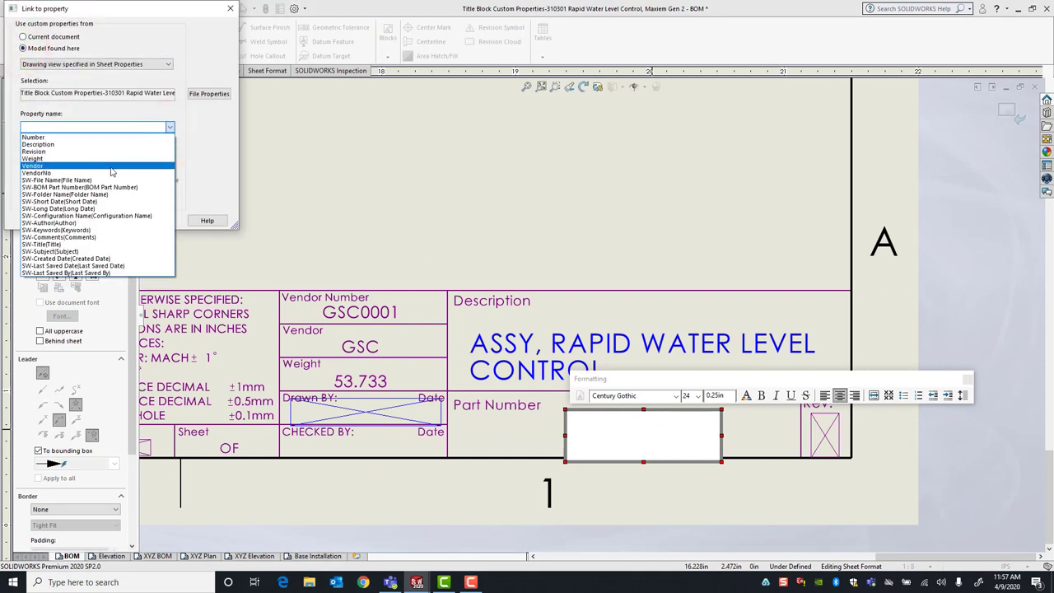
{"action": "left_click", "coordinate": [104, 137]}
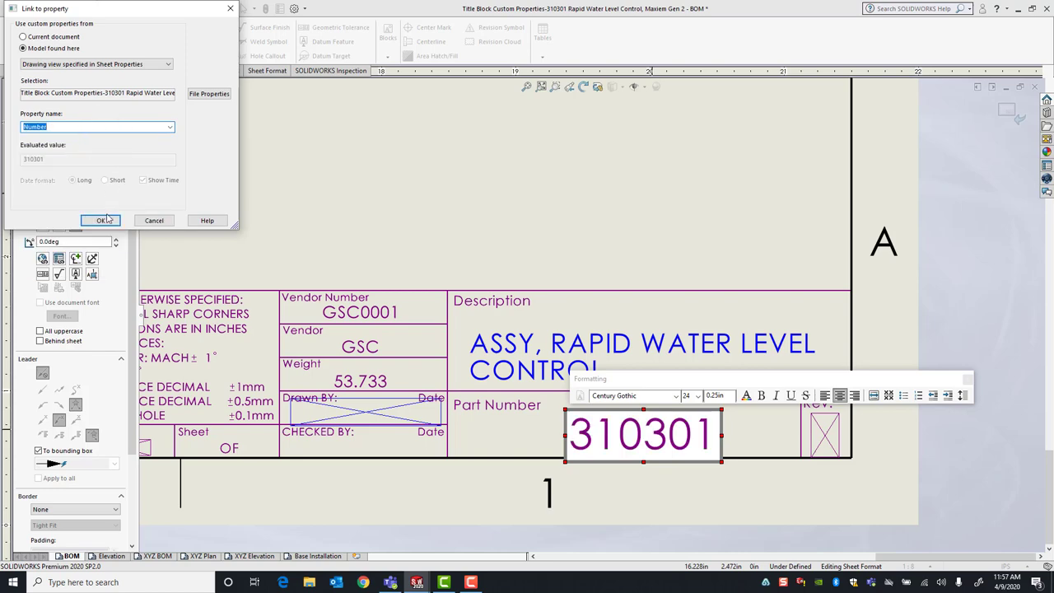
{"action": "left_click", "coordinate": [101, 220]}
{"action": "left_click", "coordinate": [425, 198]}
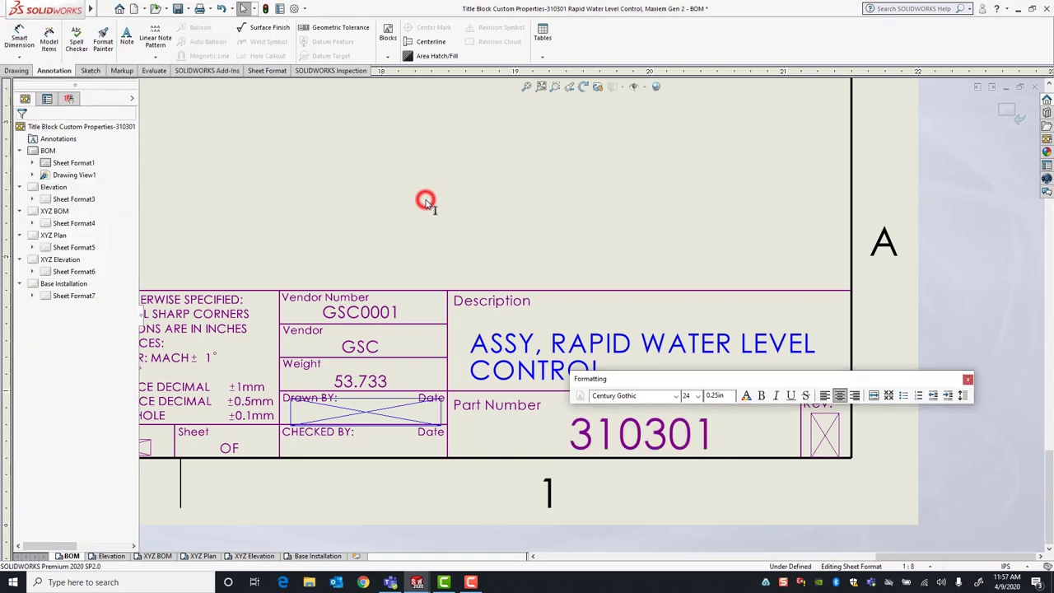
{"action": "scroll", "coordinate": [439, 197], "scroll_direction": "up", "scroll_amount": 2}
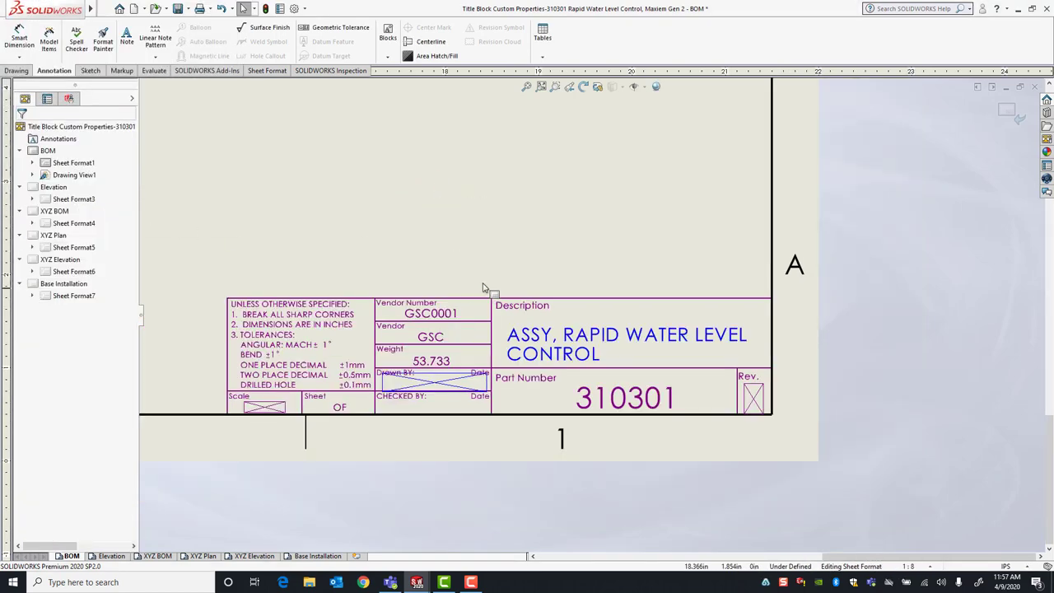
- Link the title block's Drawn By note to the DrawnBy property of the current document
{"action": "scroll", "coordinate": [478, 269], "scroll_direction": "down", "scroll_amount": 1}
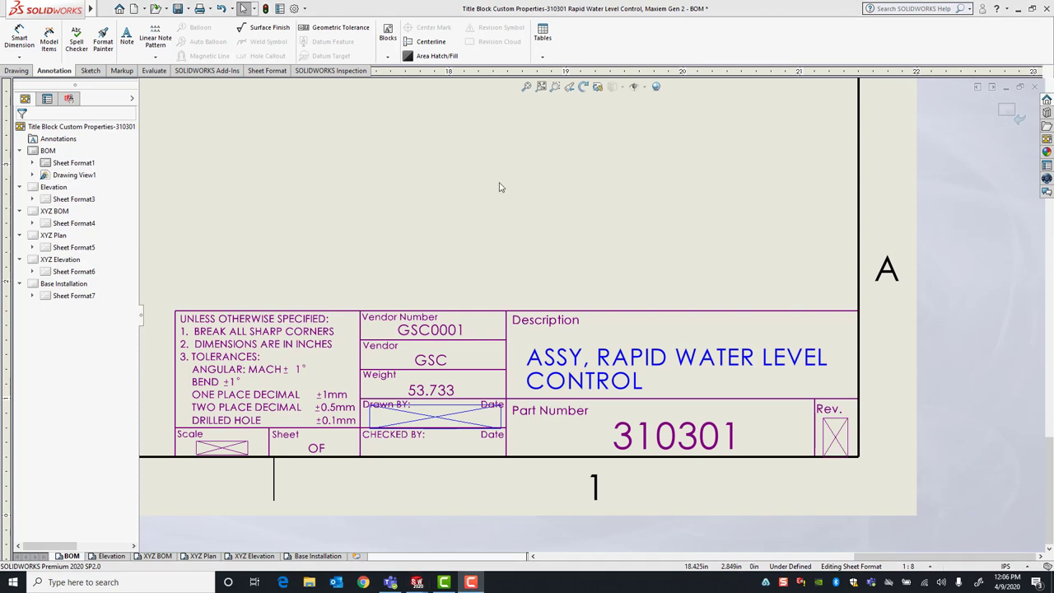
{"action": "double_click", "coordinate": [432, 416]}
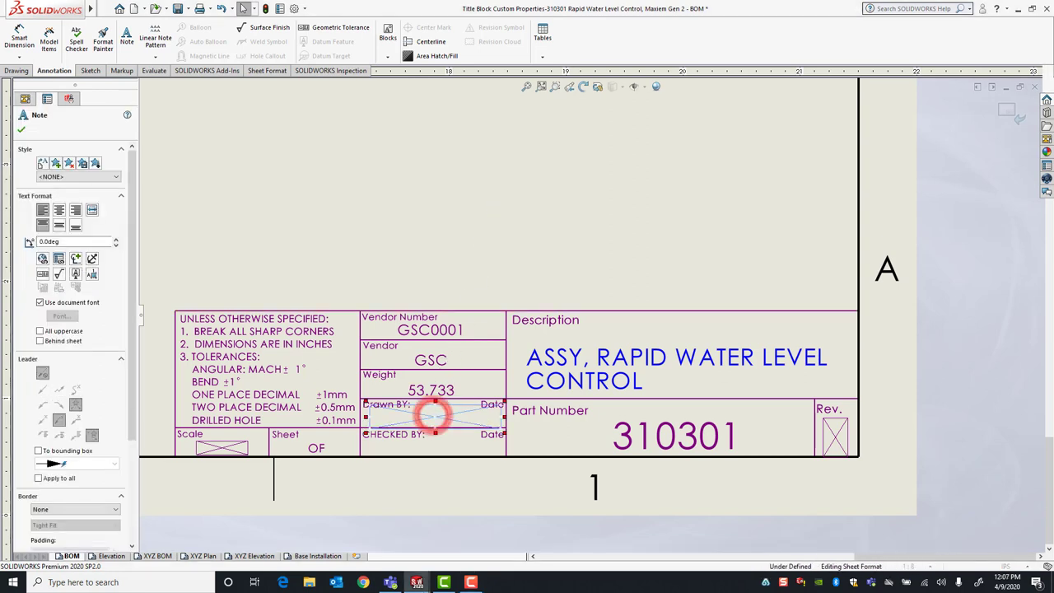
{"action": "left_click", "coordinate": [59, 258]}
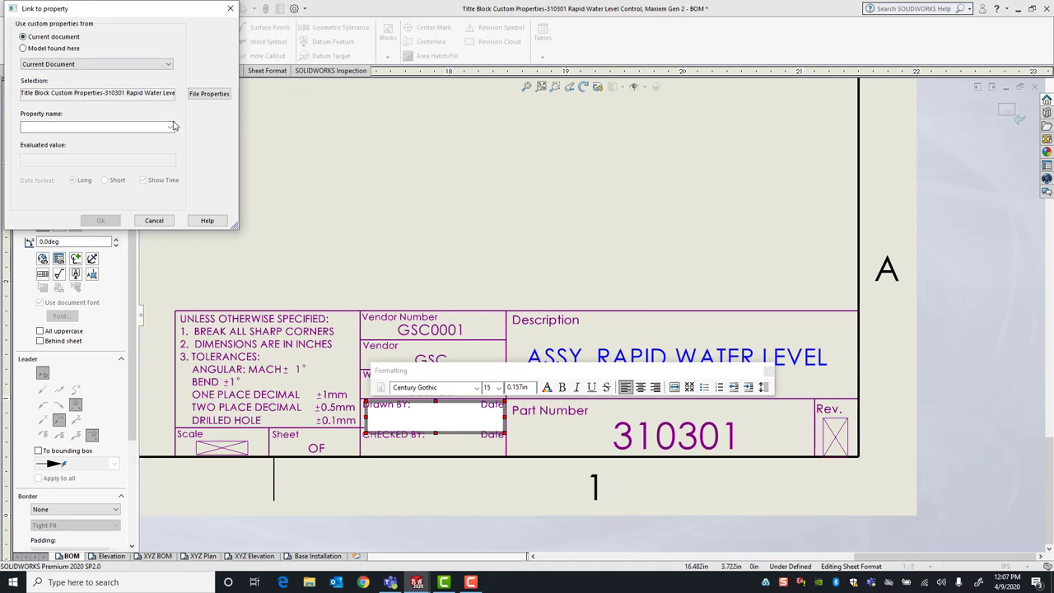
{"action": "left_click", "coordinate": [170, 126]}
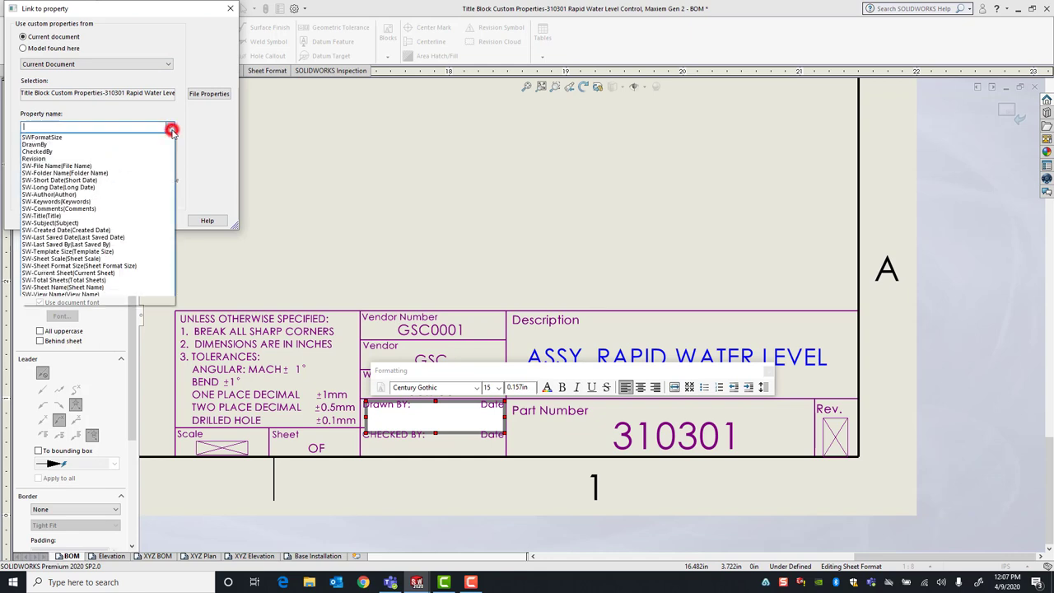
{"action": "left_click", "coordinate": [100, 145]}
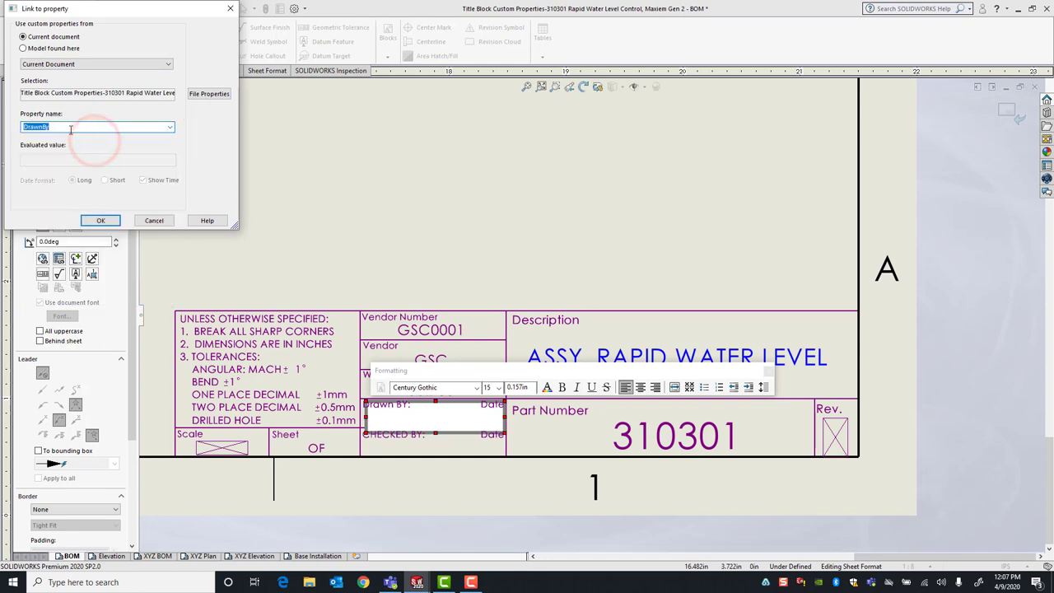
{"action": "left_click", "coordinate": [101, 220]}
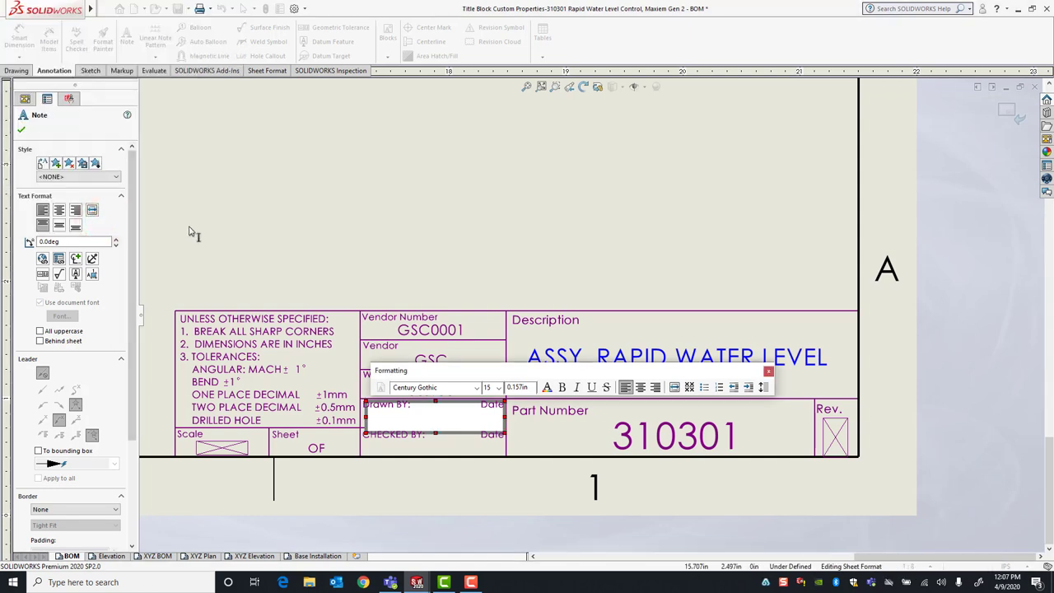
{"action": "left_click", "coordinate": [402, 416]}
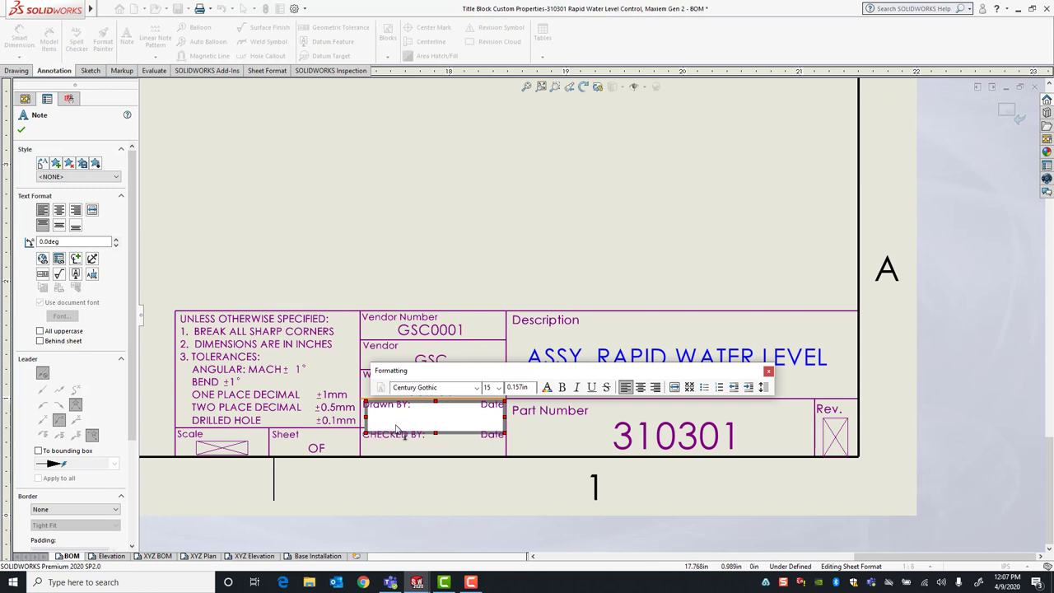
{"action": "left_click", "coordinate": [22, 132]}
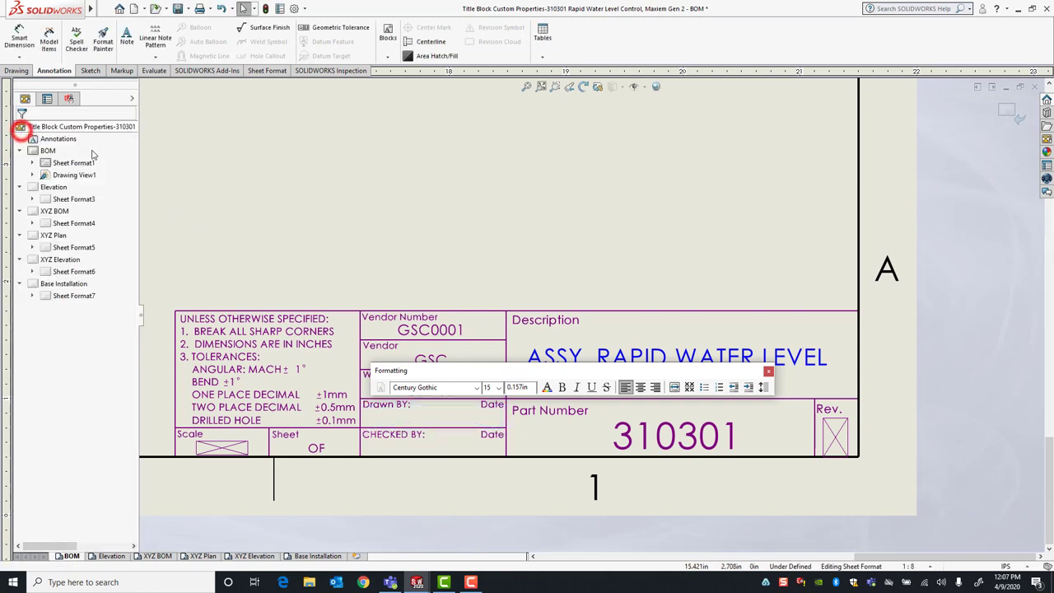
{"action": "left_click", "coordinate": [373, 202]}
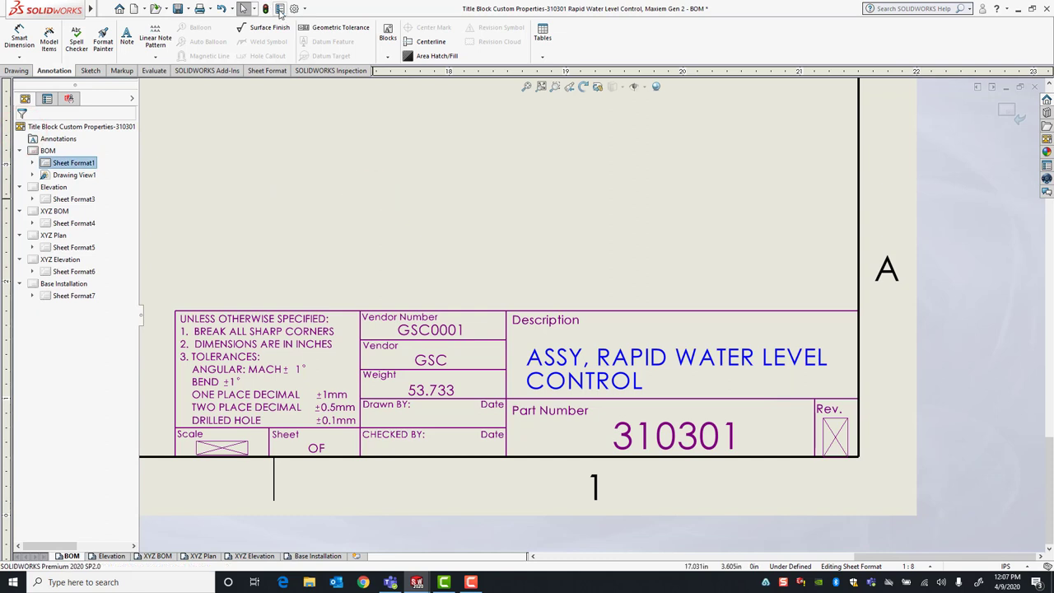
- Set the drawing's DrawnBy custom property to AM
{"action": "left_click", "coordinate": [280, 10]}
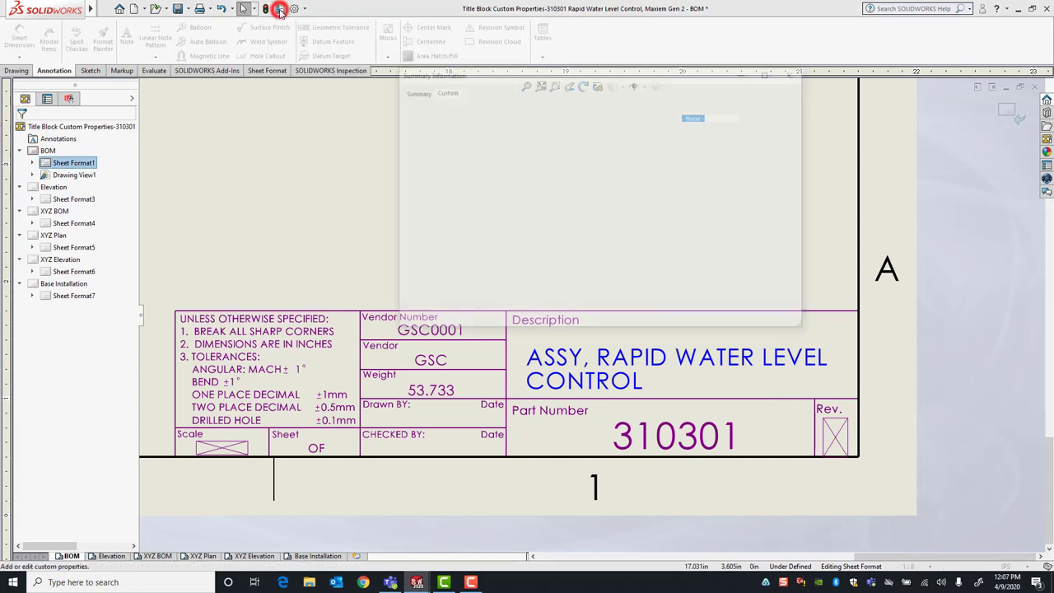
{"action": "left_click", "coordinate": [536, 158]}
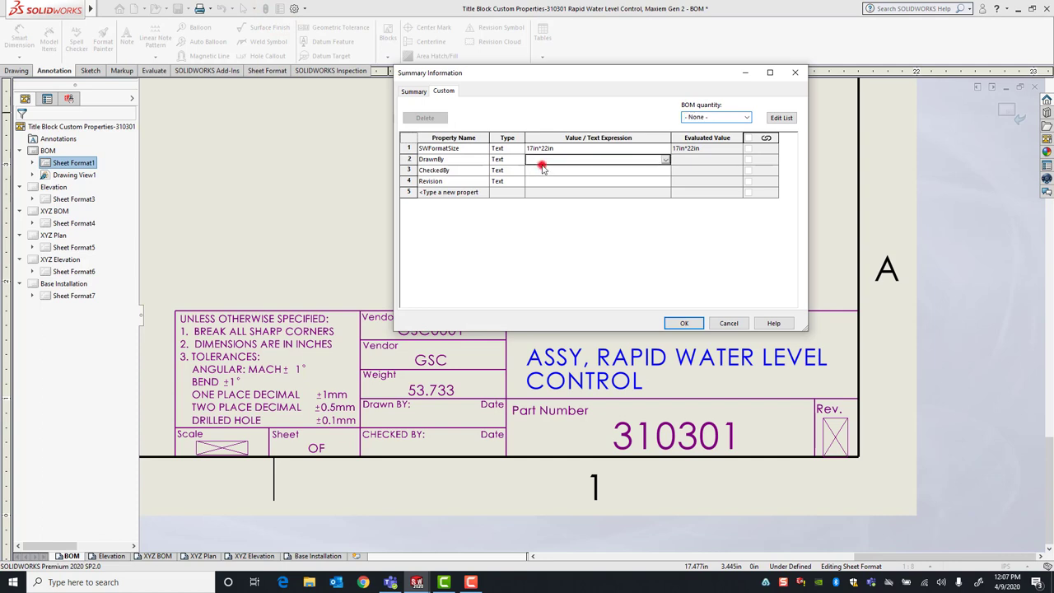
{"action": "type", "text": "AM"}
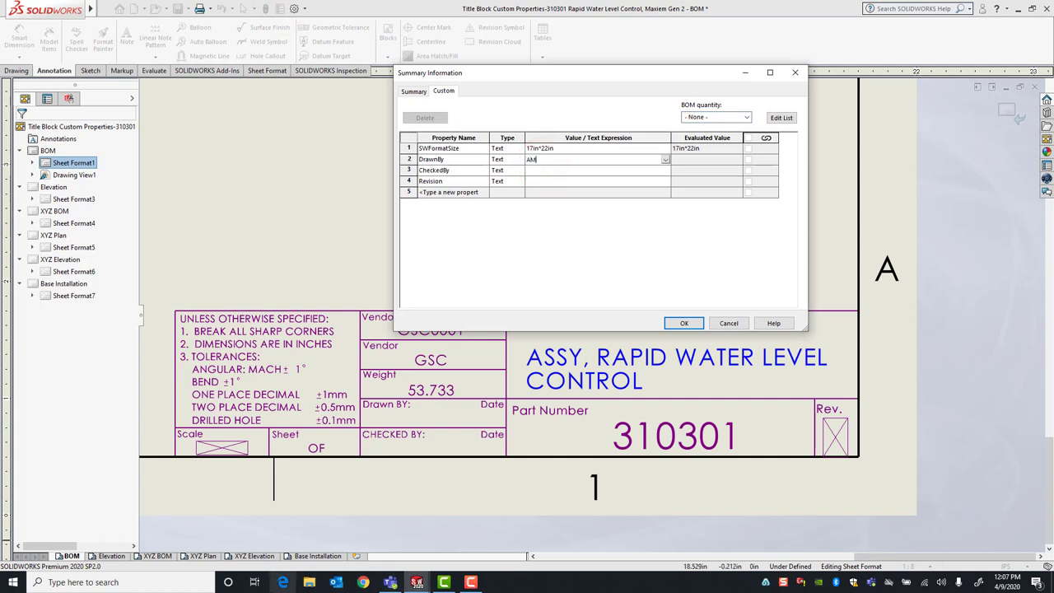
{"action": "left_click", "coordinate": [688, 323]}
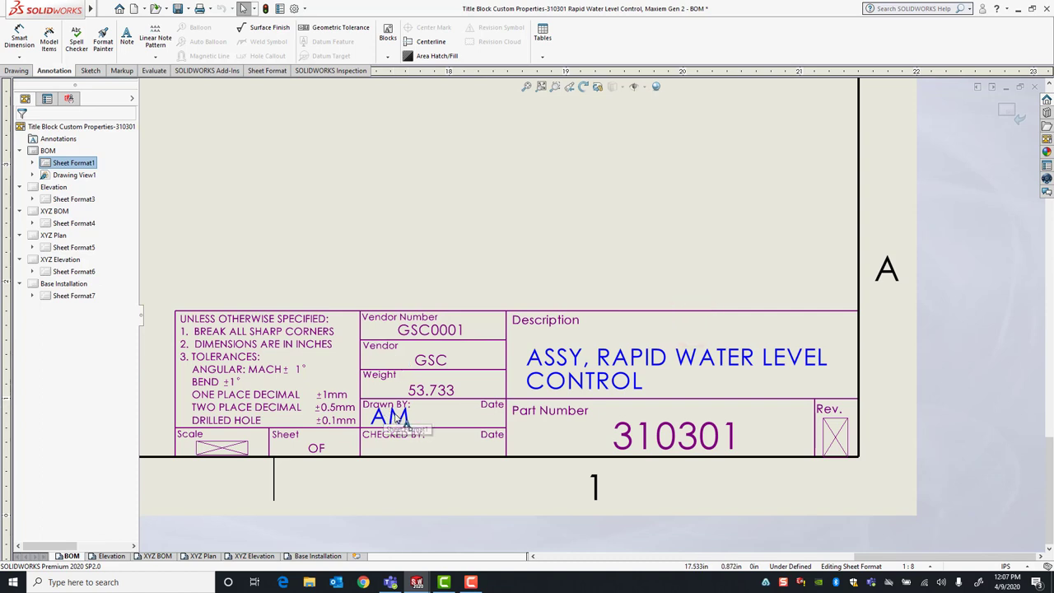
{"action": "left_click", "coordinate": [438, 209]}
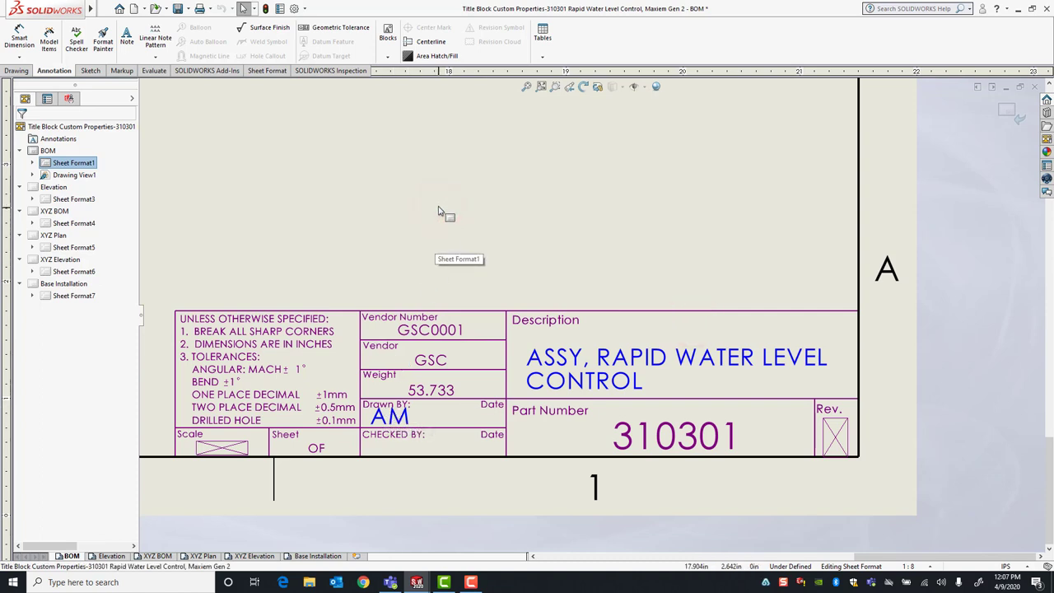
{"action": "left_click", "coordinate": [374, 447]}
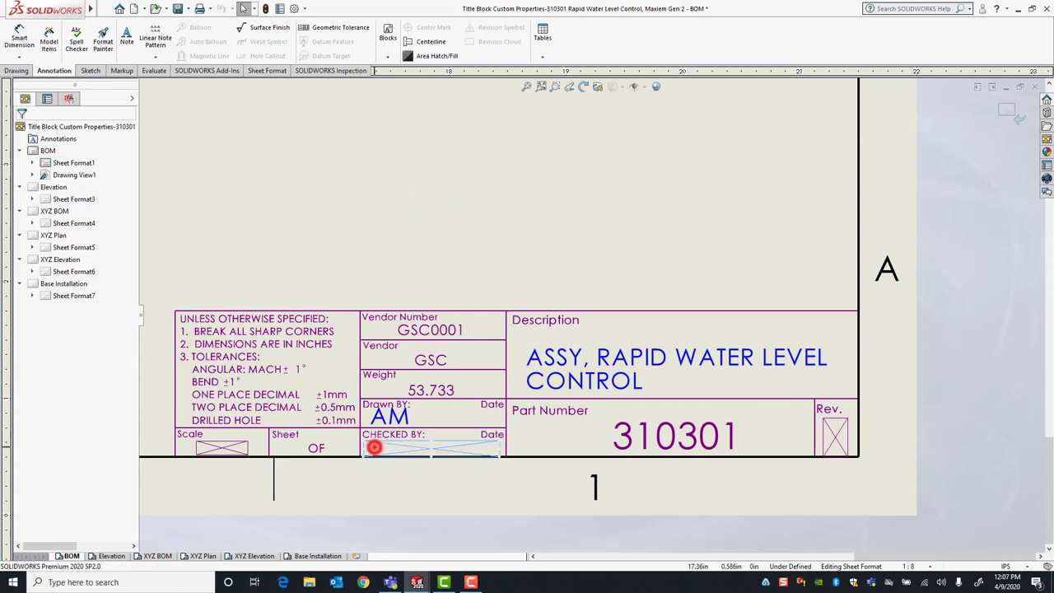
{"action": "left_click", "coordinate": [373, 447]}
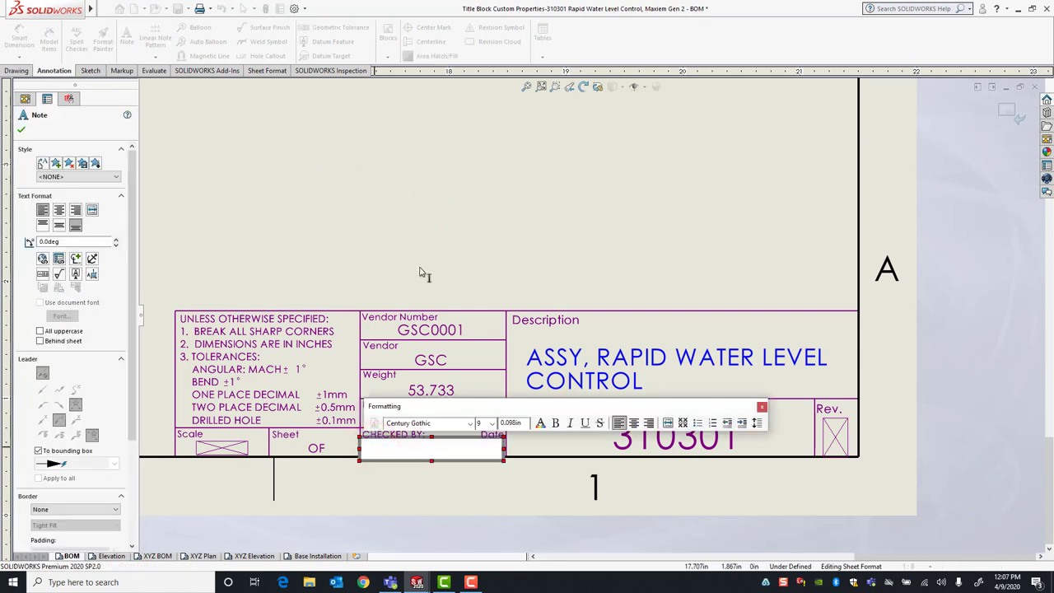
{"action": "left_click", "coordinate": [422, 242]}
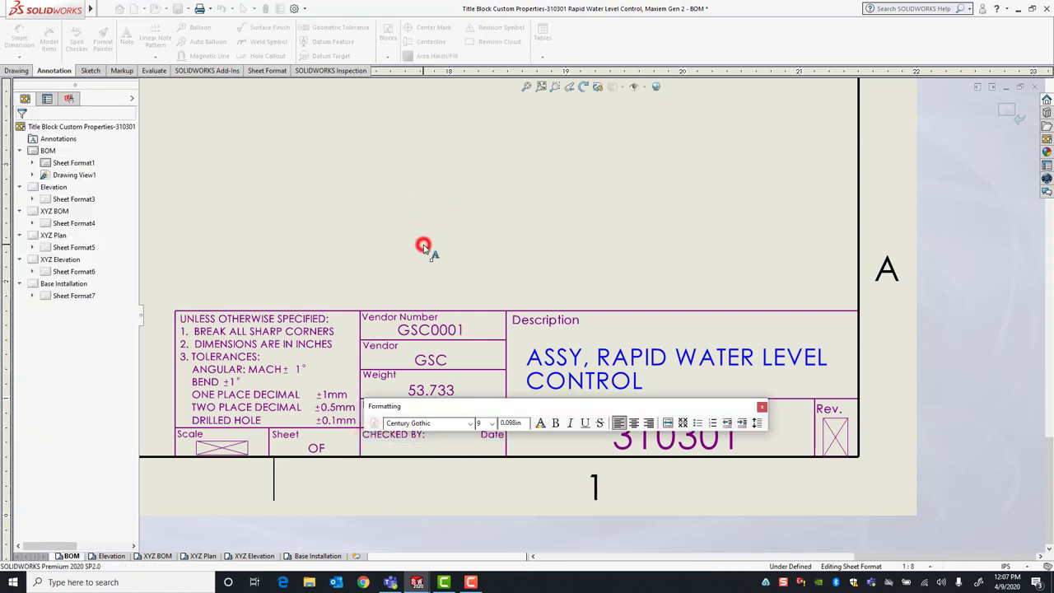
- Link the title block's Checked By note to the CheckedBy property of the current document
{"action": "double_click", "coordinate": [425, 450]}
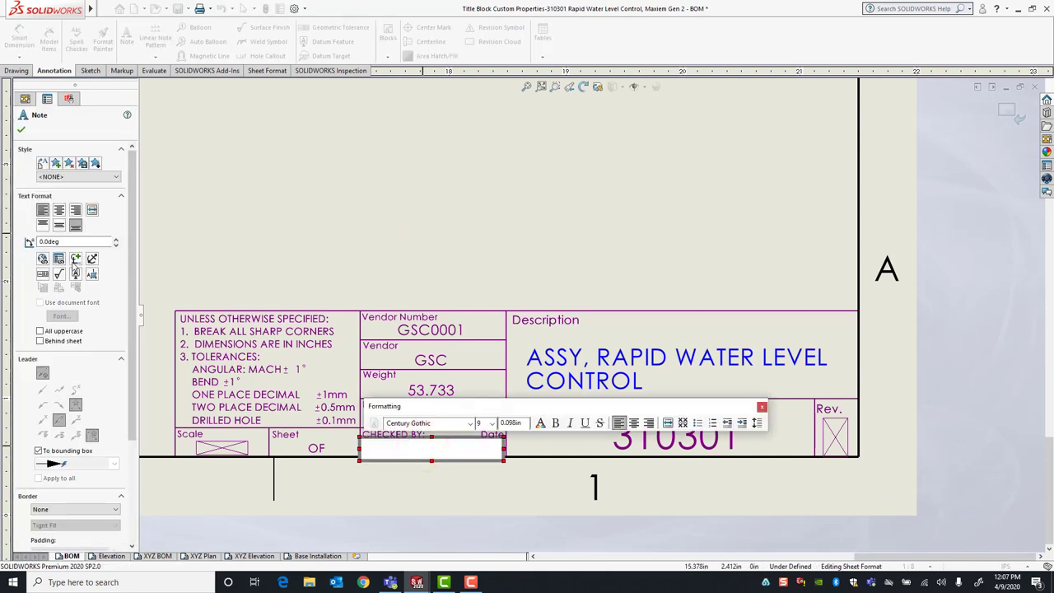
{"action": "left_click", "coordinate": [54, 256]}
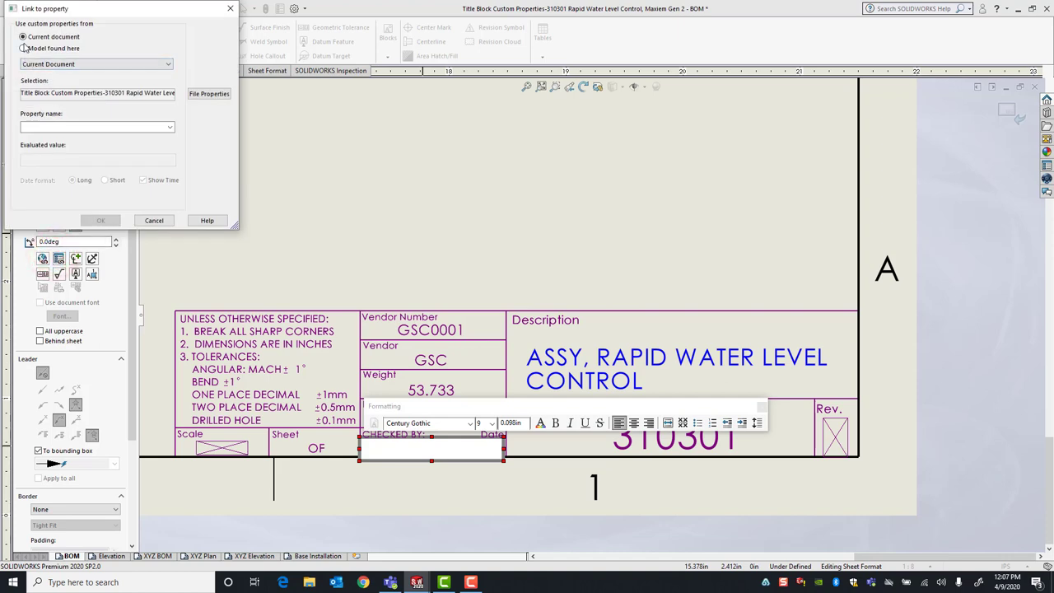
{"action": "left_click", "coordinate": [170, 128]}
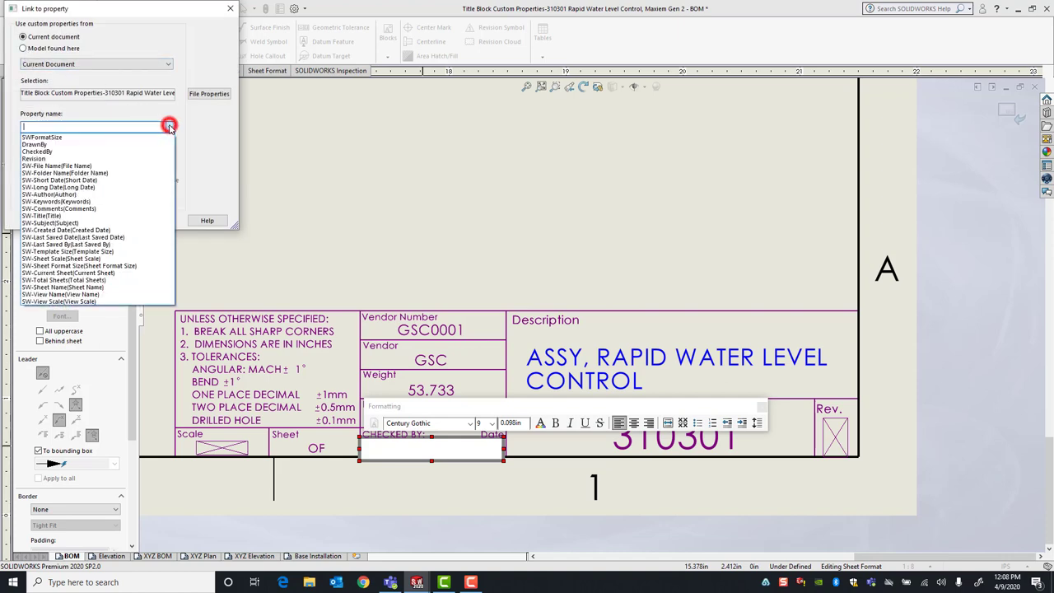
{"action": "left_click", "coordinate": [74, 38]}
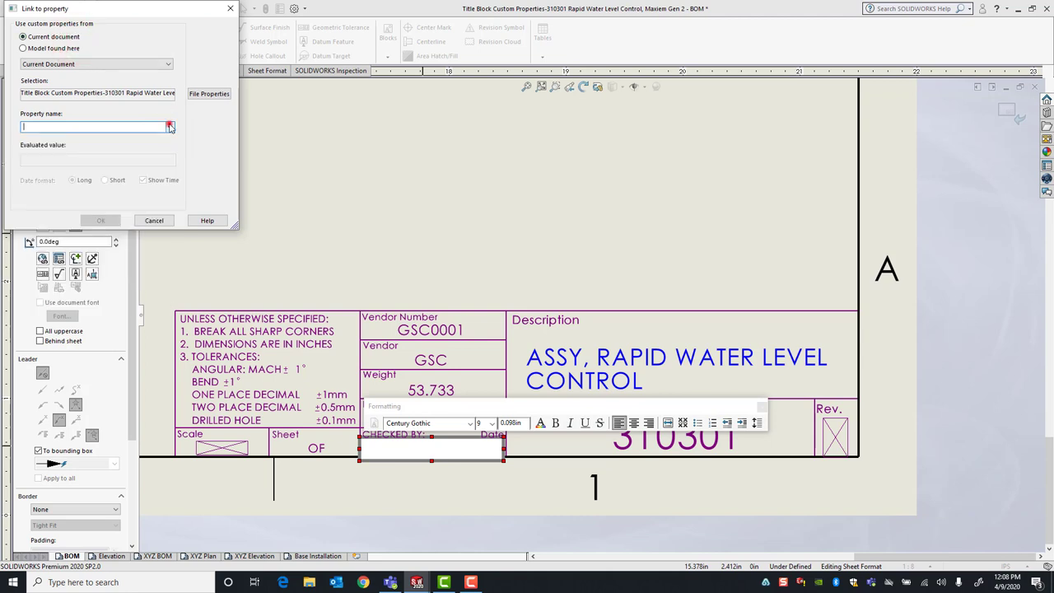
{"action": "left_click", "coordinate": [169, 127]}
{"action": "left_click", "coordinate": [133, 152]}
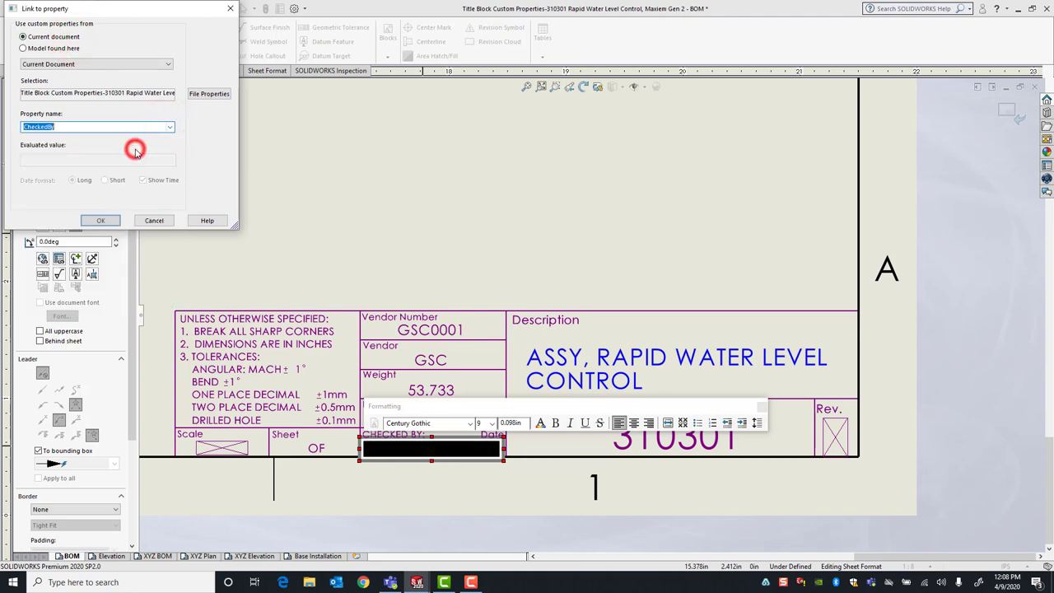
{"action": "left_click", "coordinate": [100, 220]}
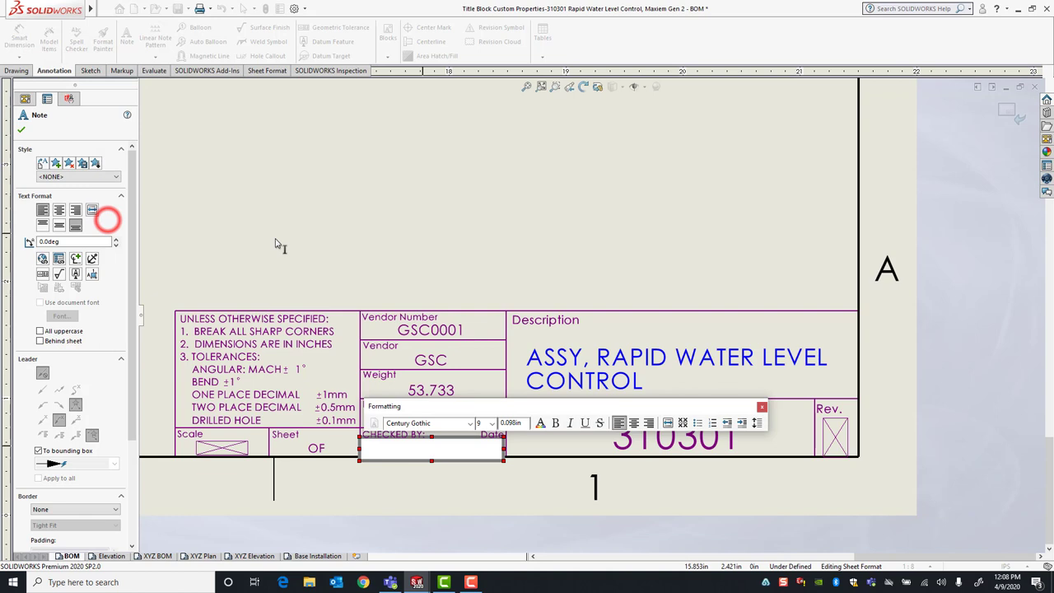
{"action": "left_click", "coordinate": [403, 230]}
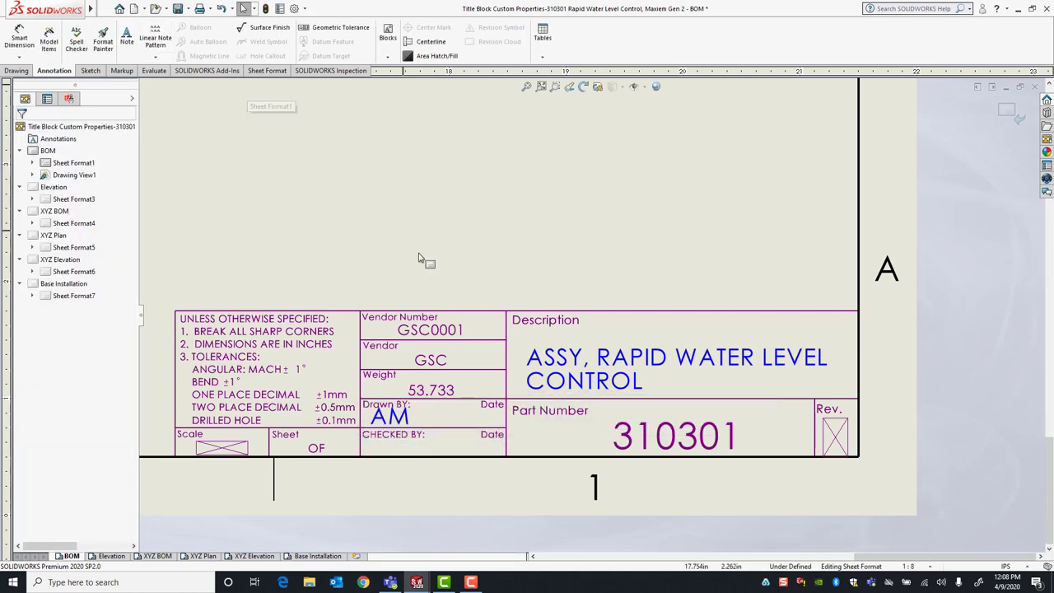
- Set the drawing's CheckedBy custom property to AM
{"action": "left_click", "coordinate": [279, 9]}
{"action": "left_click", "coordinate": [547, 171]}
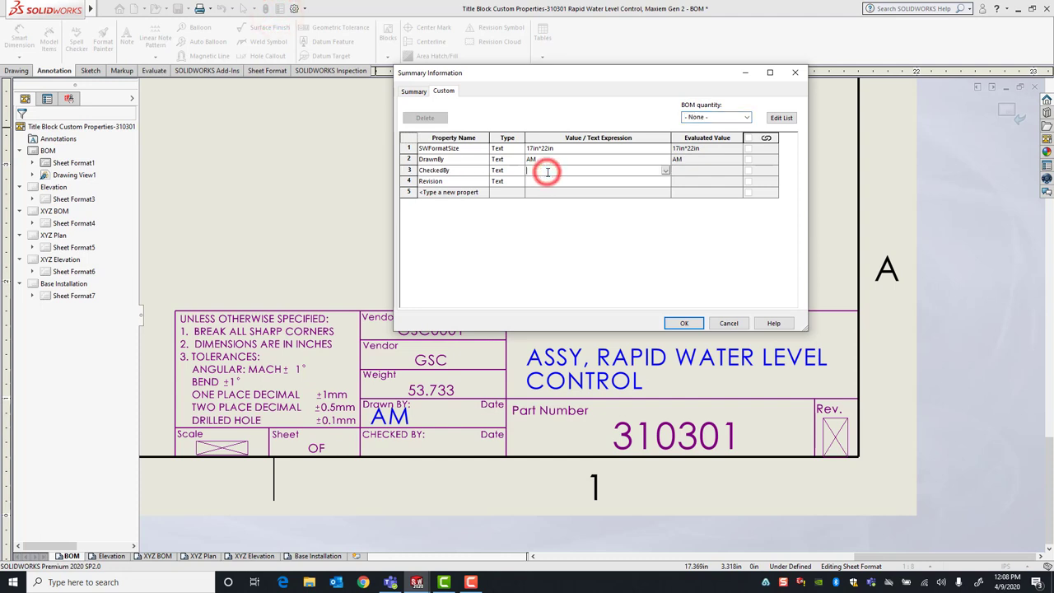
{"action": "type", "text": "AM"}
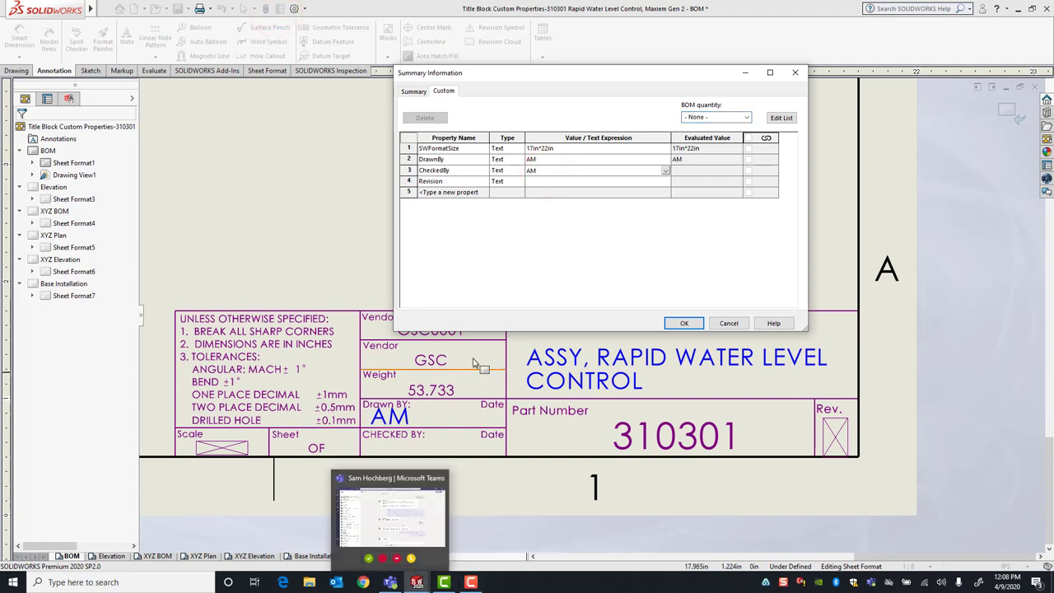
{"action": "left_click", "coordinate": [683, 322]}
{"action": "left_click", "coordinate": [591, 271]}
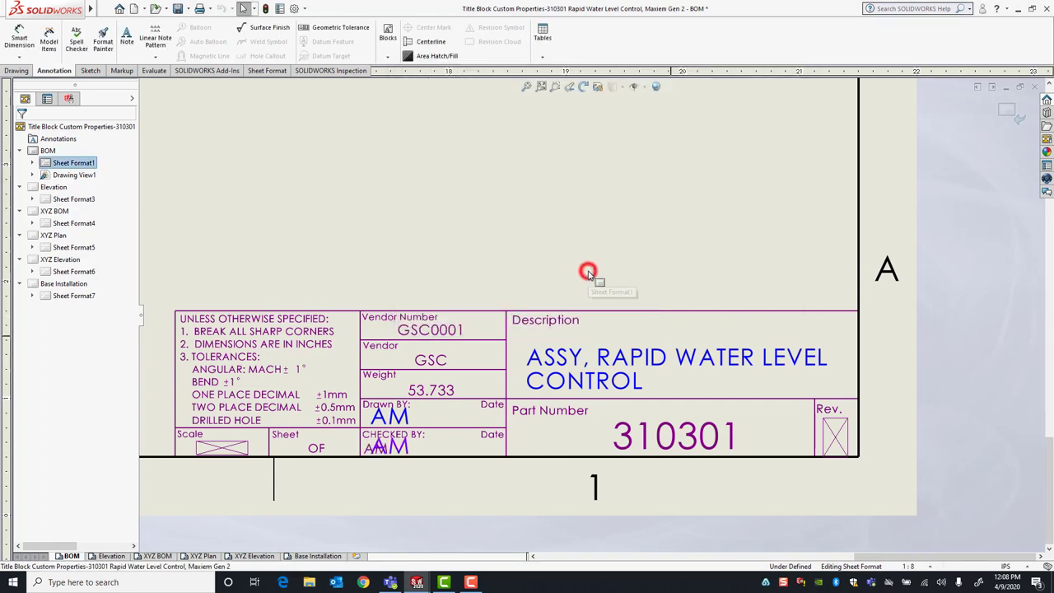
{"action": "scroll", "coordinate": [291, 452], "scroll_direction": "down", "scroll_amount": 1}
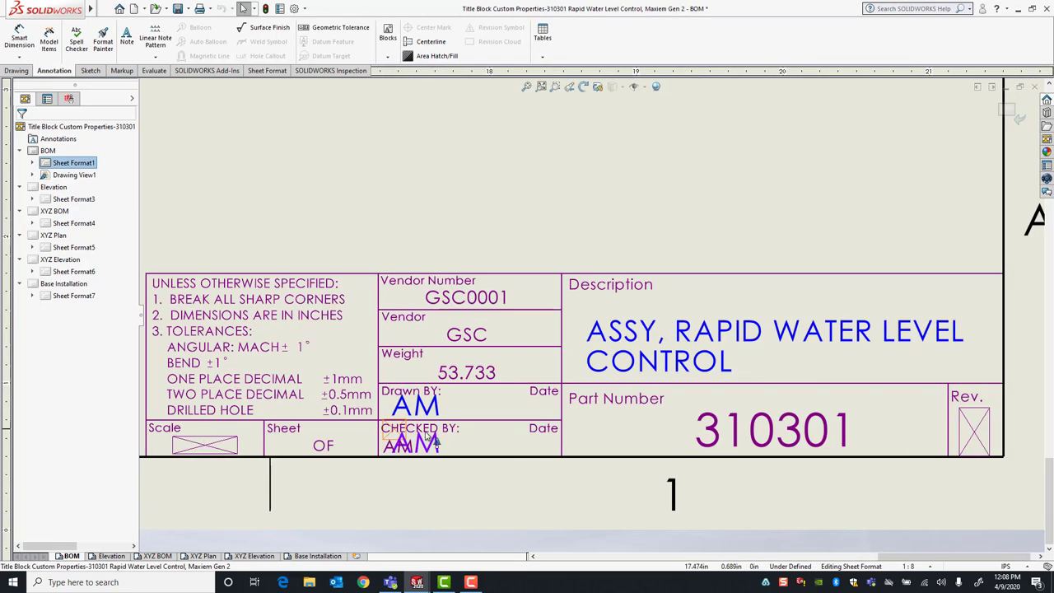
- Clear and delete the smaller duplicate AM note in the title block's Checked By cell, keeping the larger linked note
{"action": "left_click", "coordinate": [415, 445]}
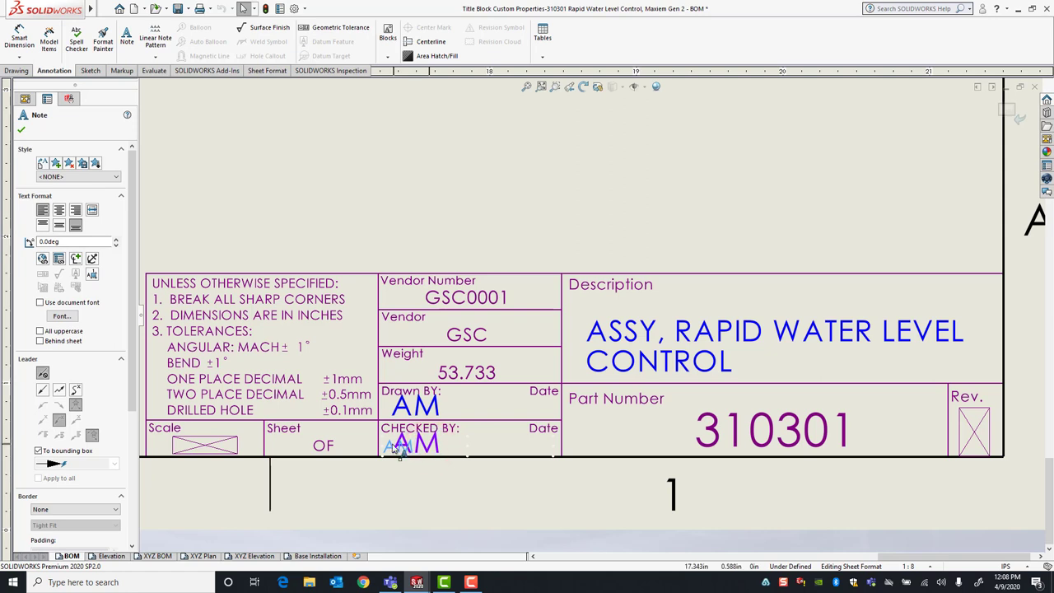
{"action": "double_click", "coordinate": [436, 445]}
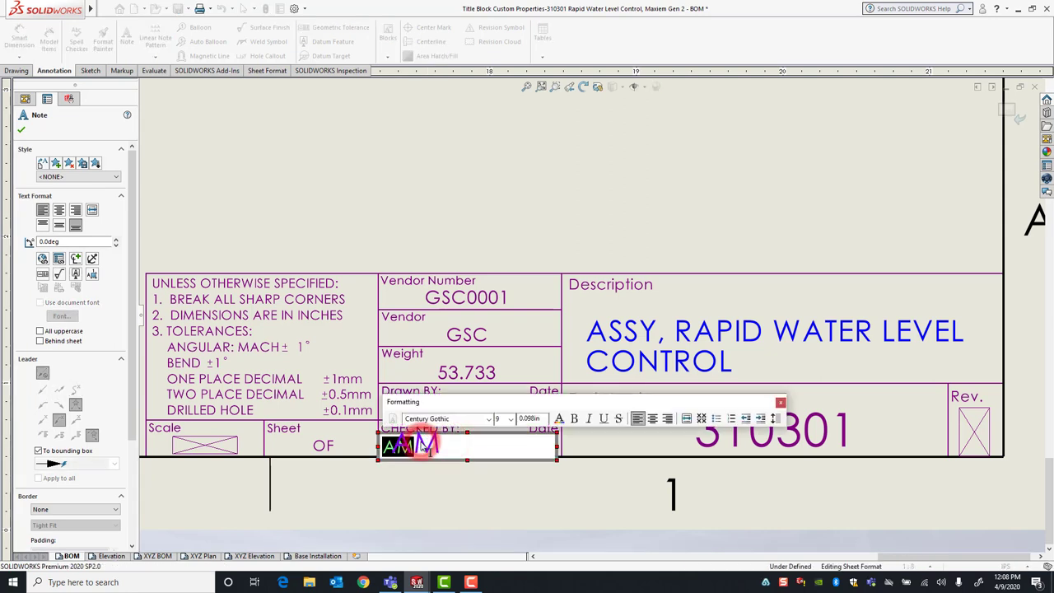
{"action": "left_click", "coordinate": [491, 450]}
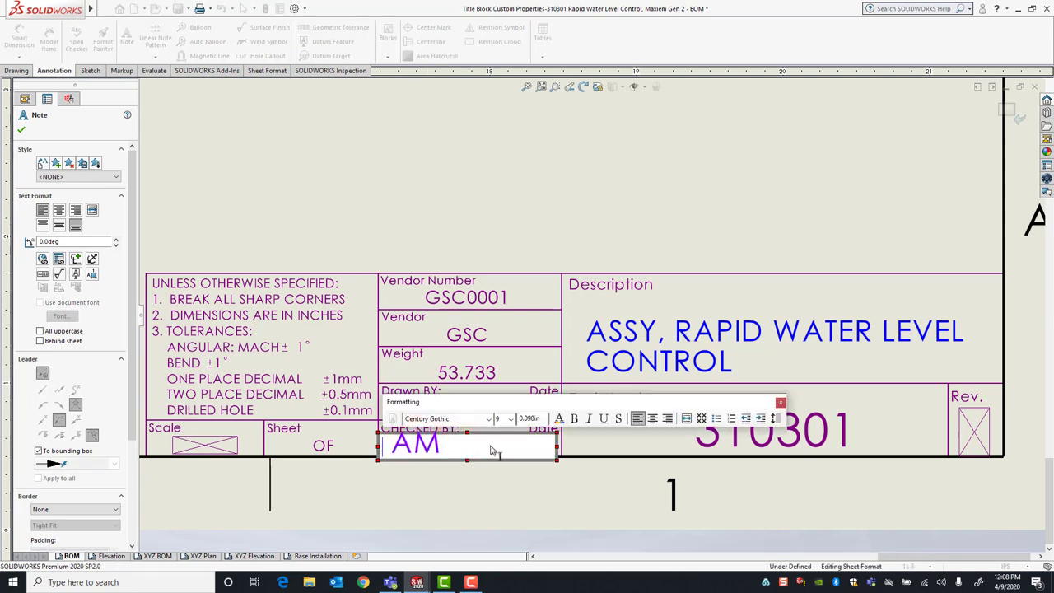
{"action": "left_click", "coordinate": [501, 432]}
{"action": "left_click", "coordinate": [490, 218]}
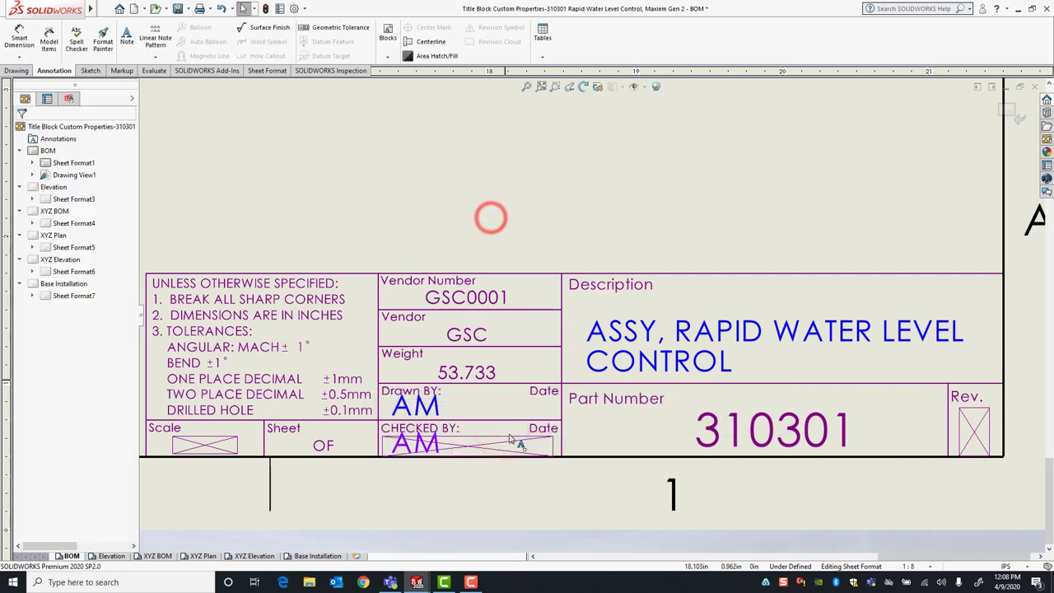
{"action": "left_click", "coordinate": [509, 437]}
{"action": "left_click", "coordinate": [468, 219]}
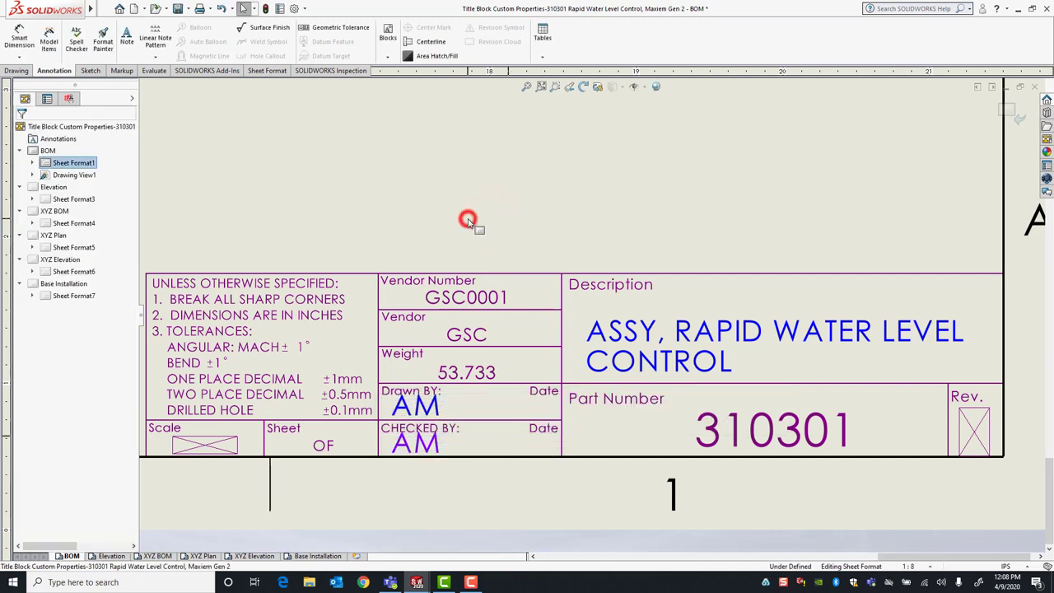
{"action": "double_click", "coordinate": [422, 445]}
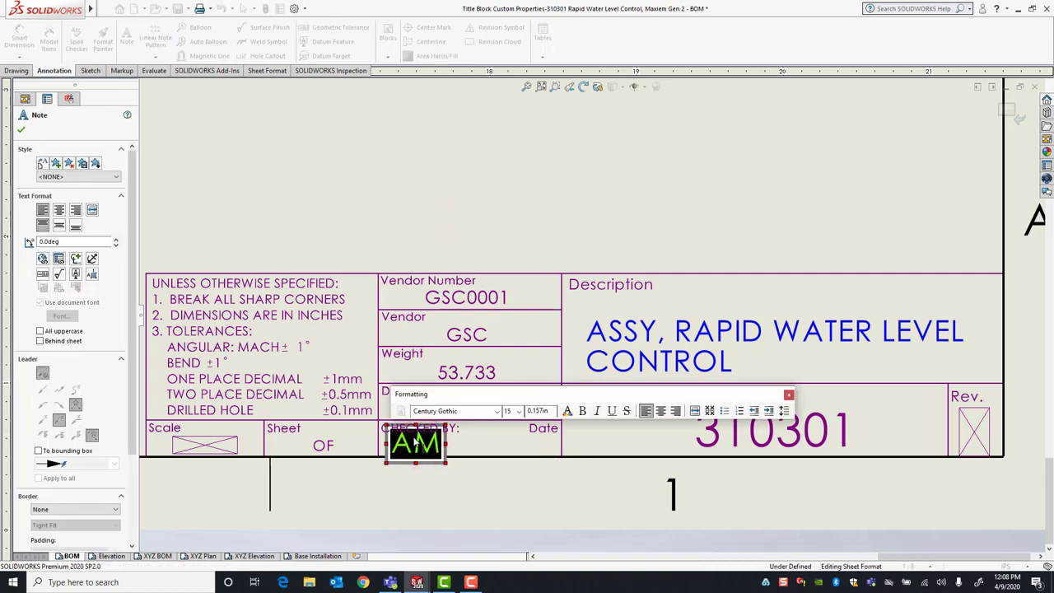
{"action": "left_click", "coordinate": [391, 165]}
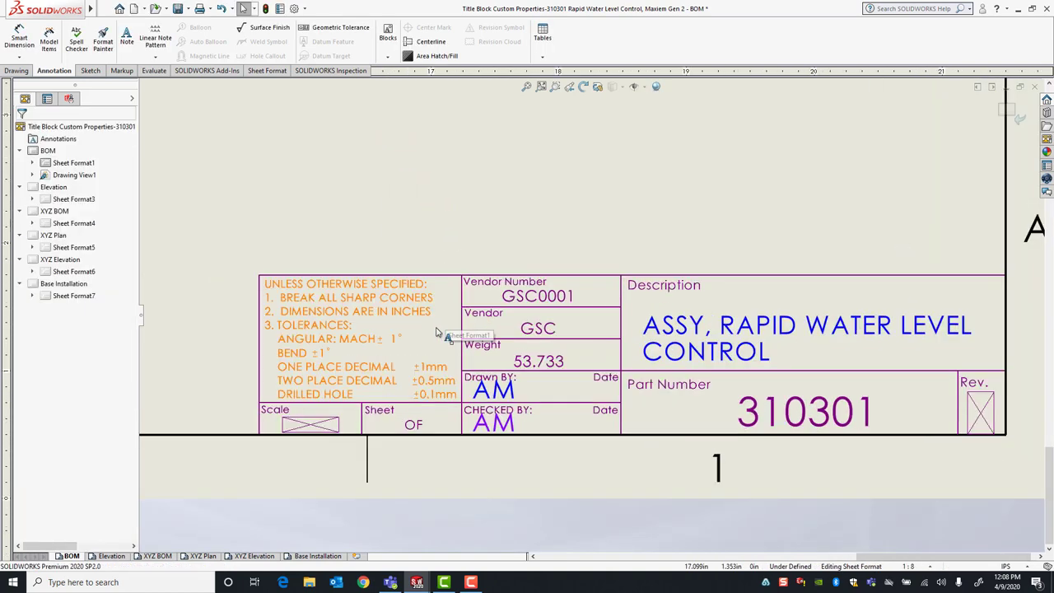
- Review the custom properties defined in the drawing file for a scale entry
{"action": "scroll", "coordinate": [500, 417], "scroll_direction": "down", "scroll_amount": 1}
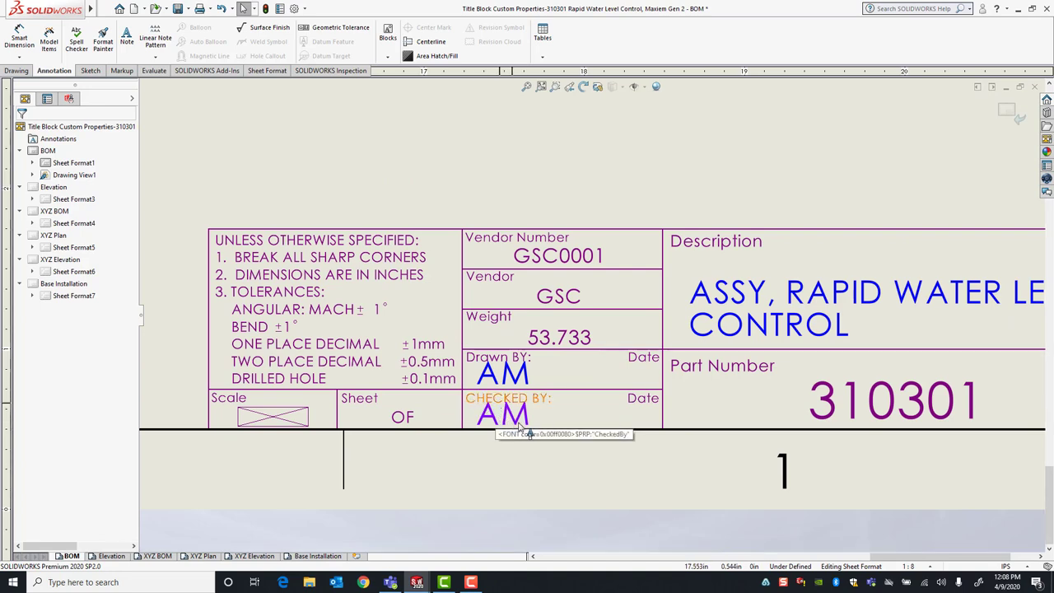
{"action": "scroll", "coordinate": [402, 417], "scroll_direction": "up", "scroll_amount": 1}
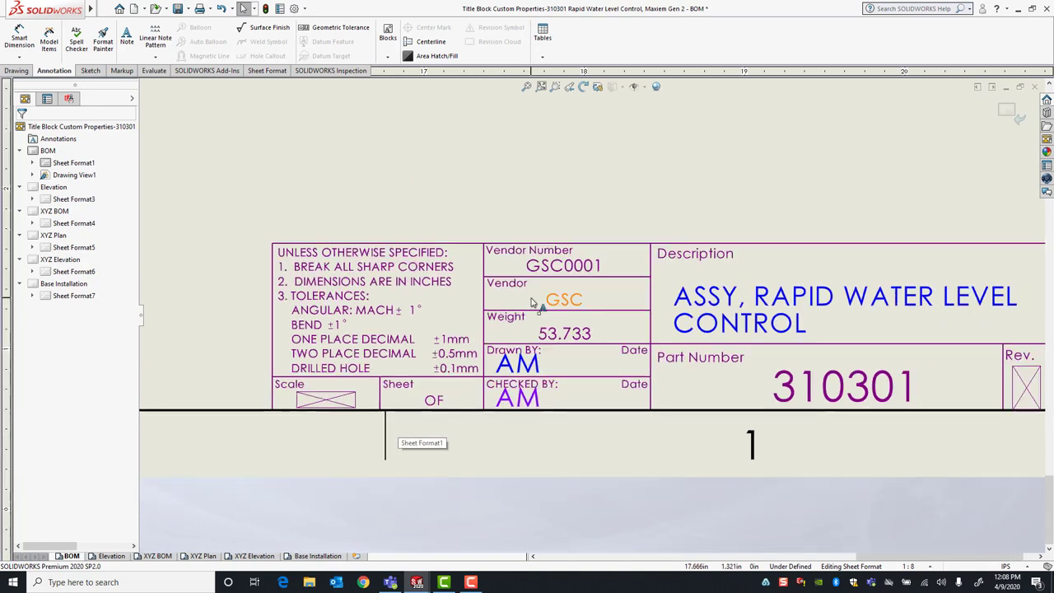
{"action": "scroll", "coordinate": [346, 424], "scroll_direction": "down", "scroll_amount": 2}
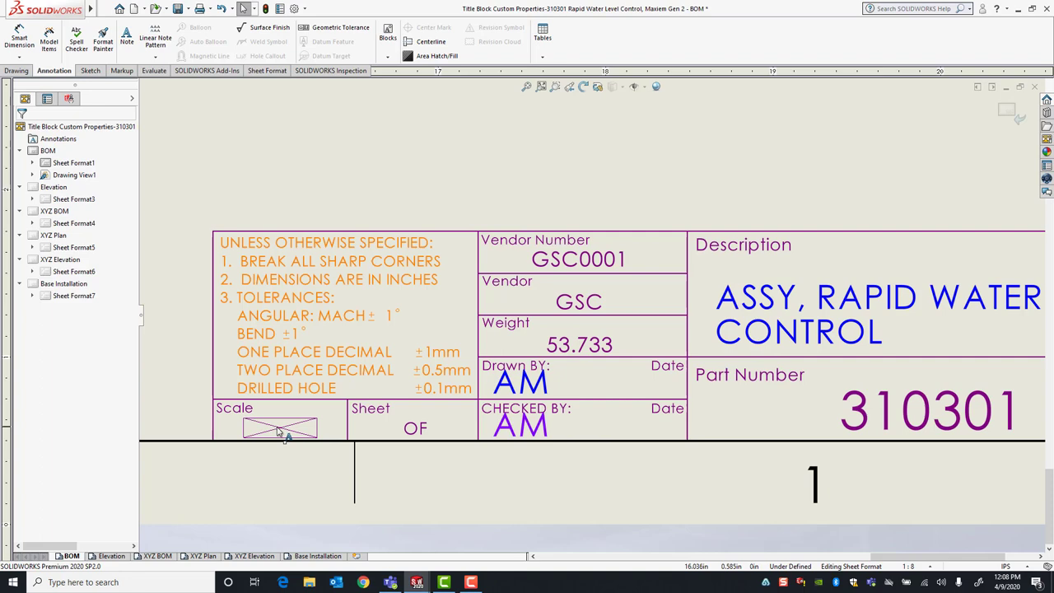
{"action": "left_click", "coordinate": [279, 8]}
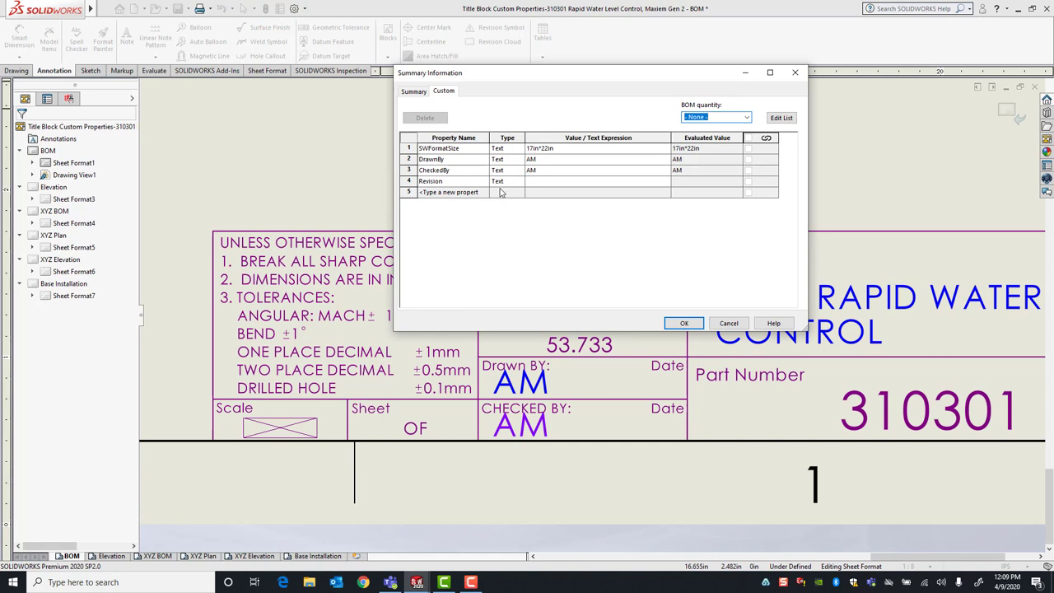
{"action": "left_click", "coordinate": [687, 322]}
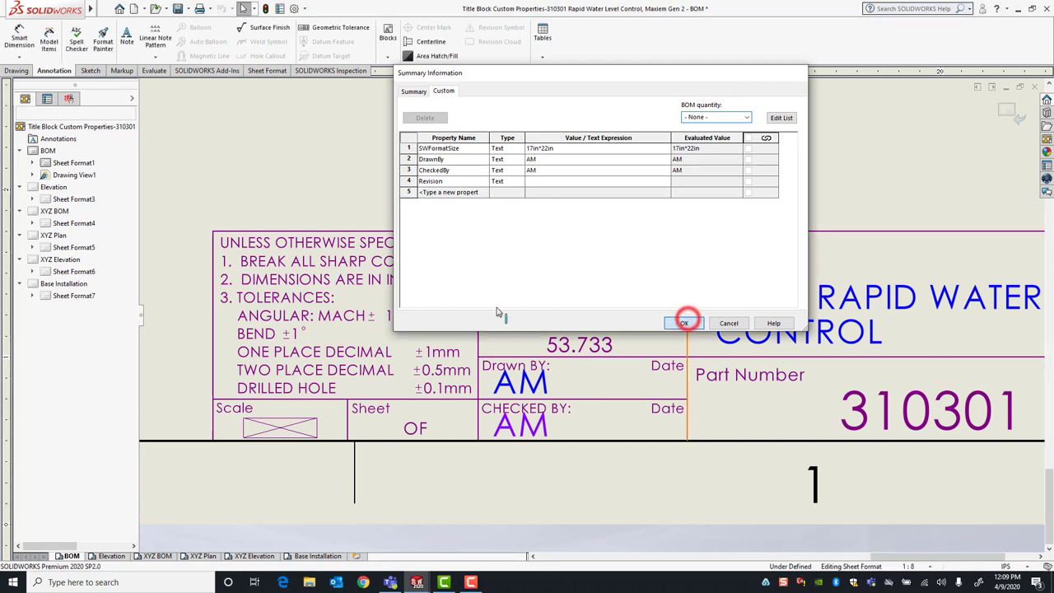
- Link the title block's empty Scale note to the SW-Sheet Scale property of the current document
{"action": "left_click", "coordinate": [280, 426]}
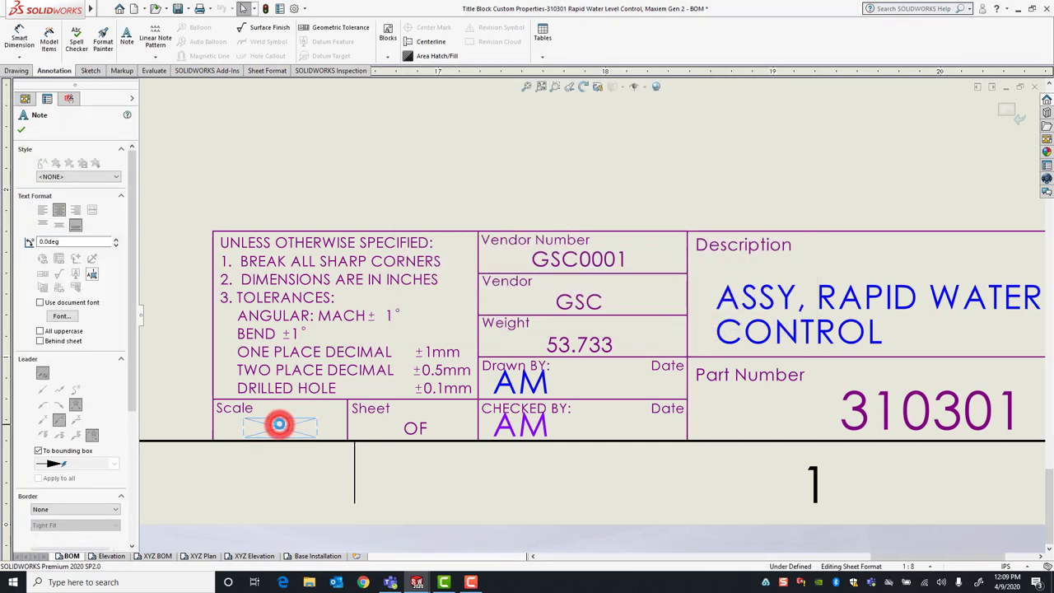
{"action": "double_click", "coordinate": [280, 427]}
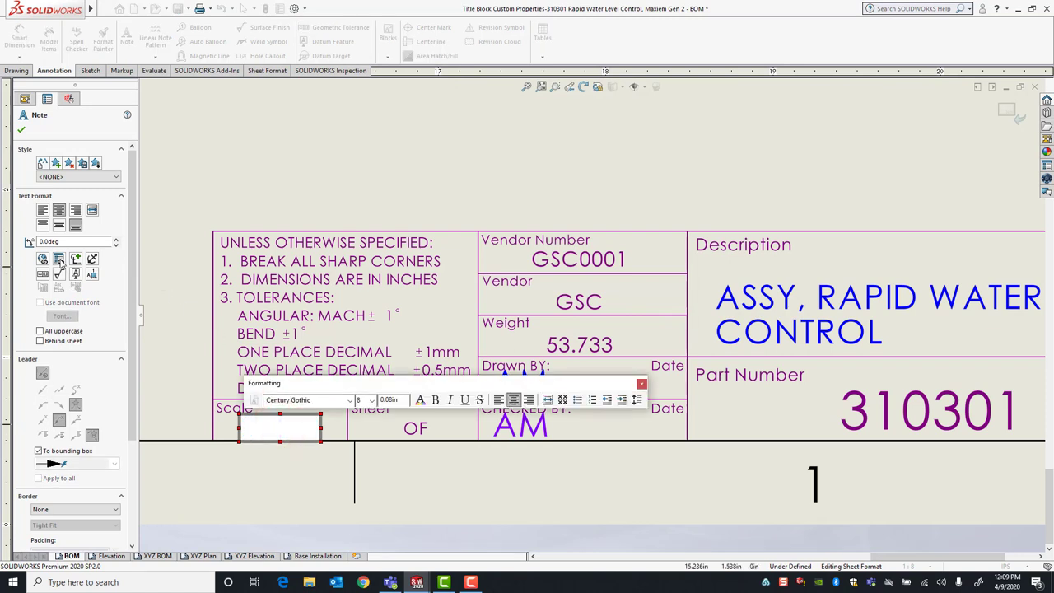
{"action": "left_click", "coordinate": [60, 260]}
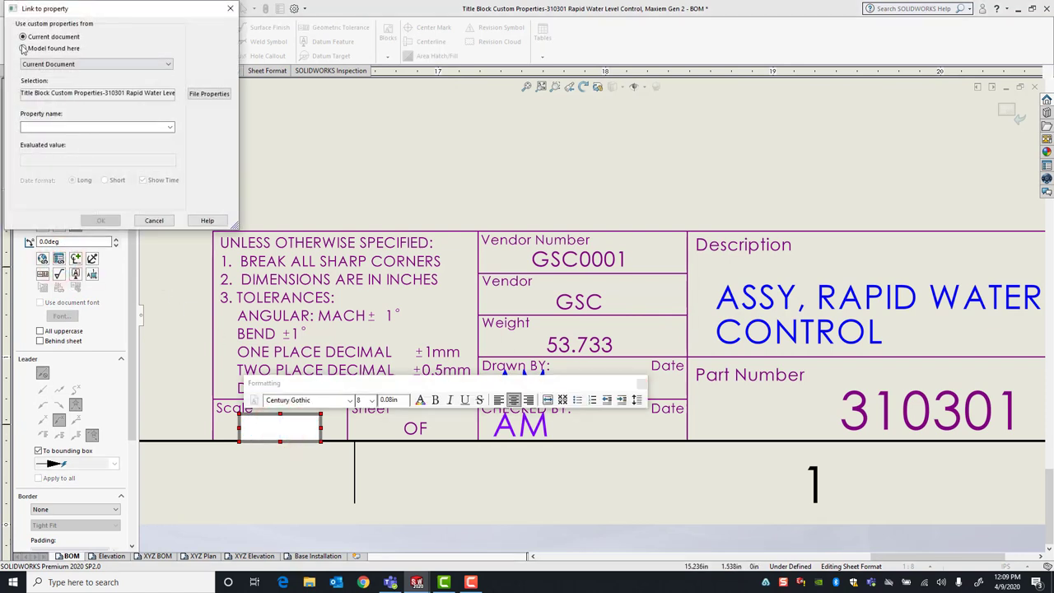
{"action": "left_click", "coordinate": [170, 127]}
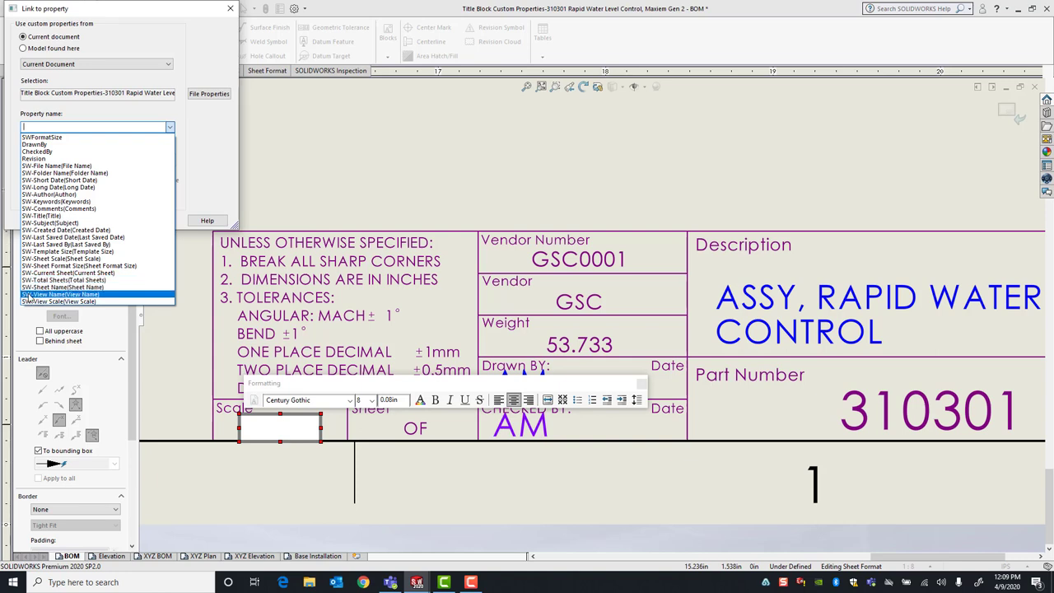
{"action": "left_click", "coordinate": [54, 260]}
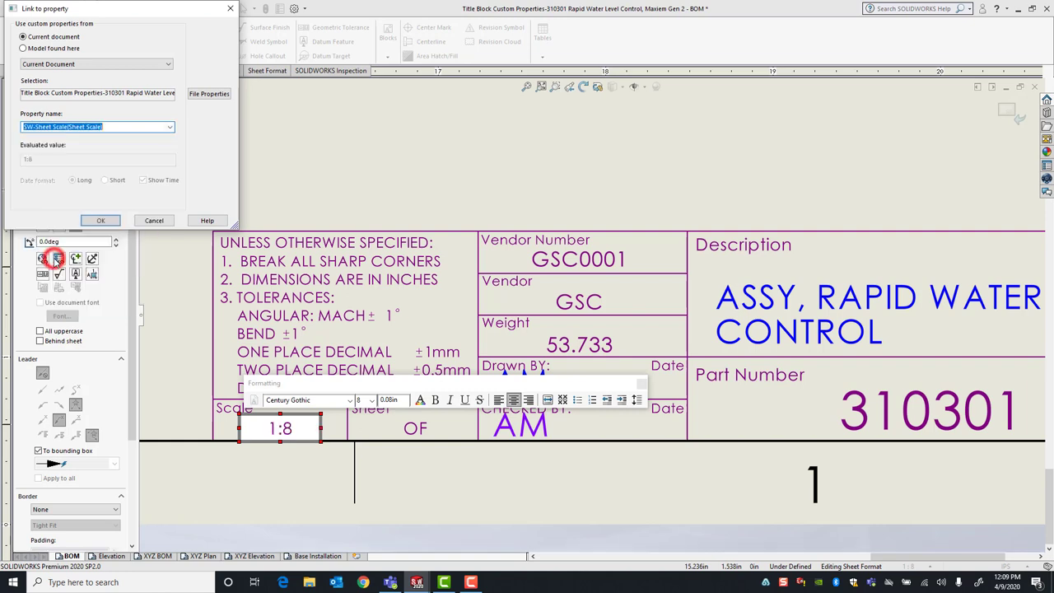
{"action": "left_click", "coordinate": [98, 221]}
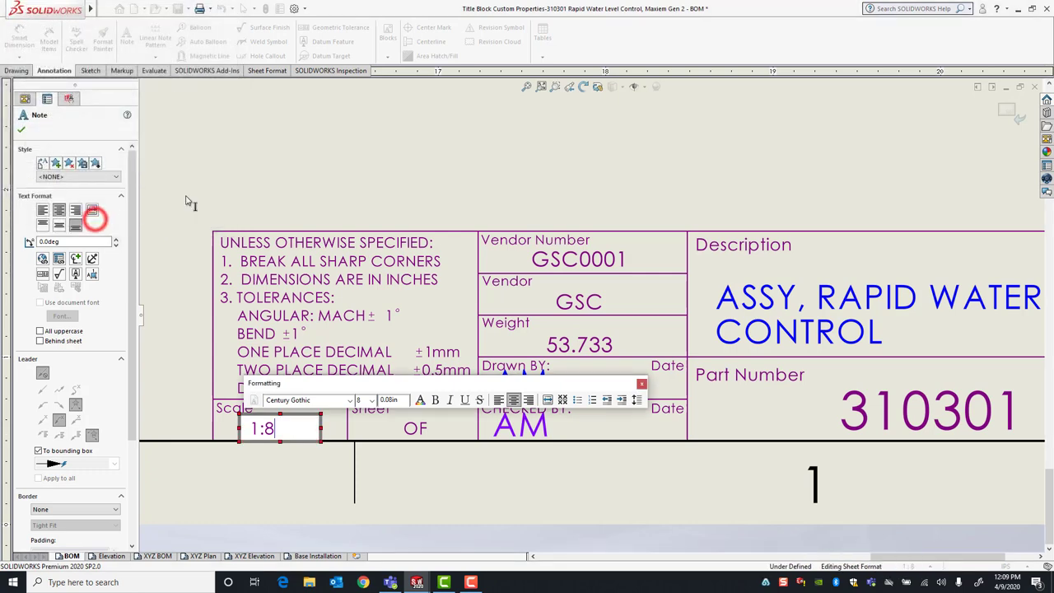
{"action": "left_click", "coordinate": [411, 129]}
{"action": "scroll", "coordinate": [304, 399], "scroll_direction": "up", "scroll_amount": 1}
{"action": "scroll", "coordinate": [305, 398], "scroll_direction": "up", "scroll_amount": 1}
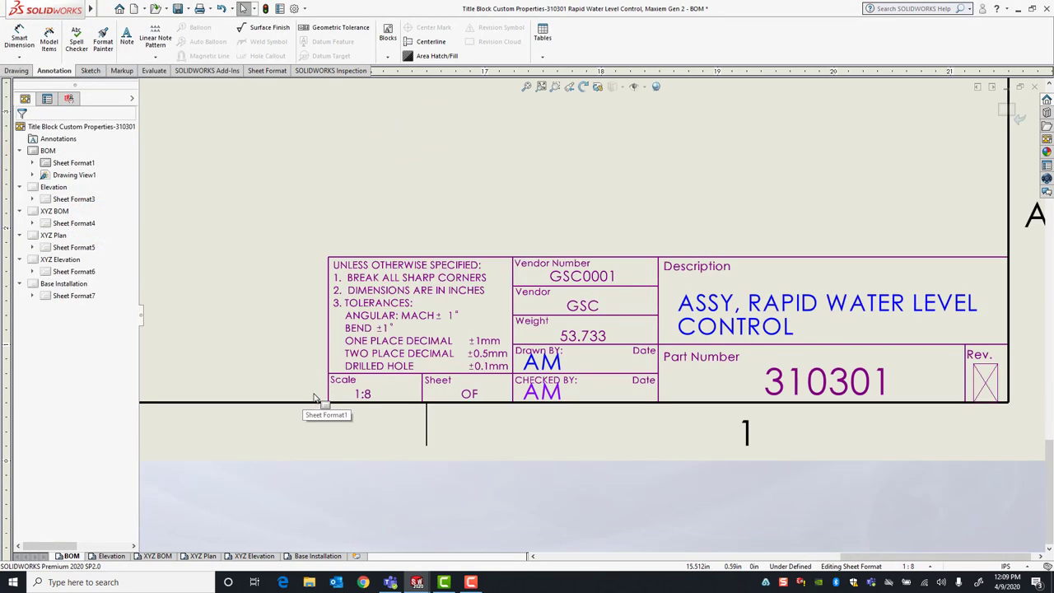
- Set the BOM sheet's scale to 1:1 to test the linked Scale note
{"action": "left_click", "coordinate": [926, 567]}
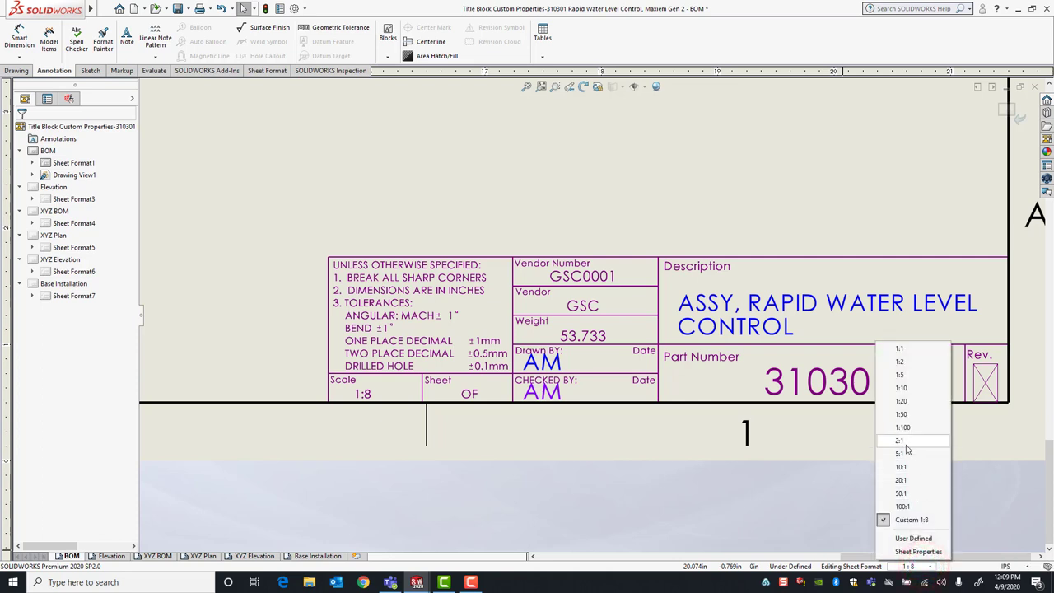
{"action": "left_click", "coordinate": [897, 347]}
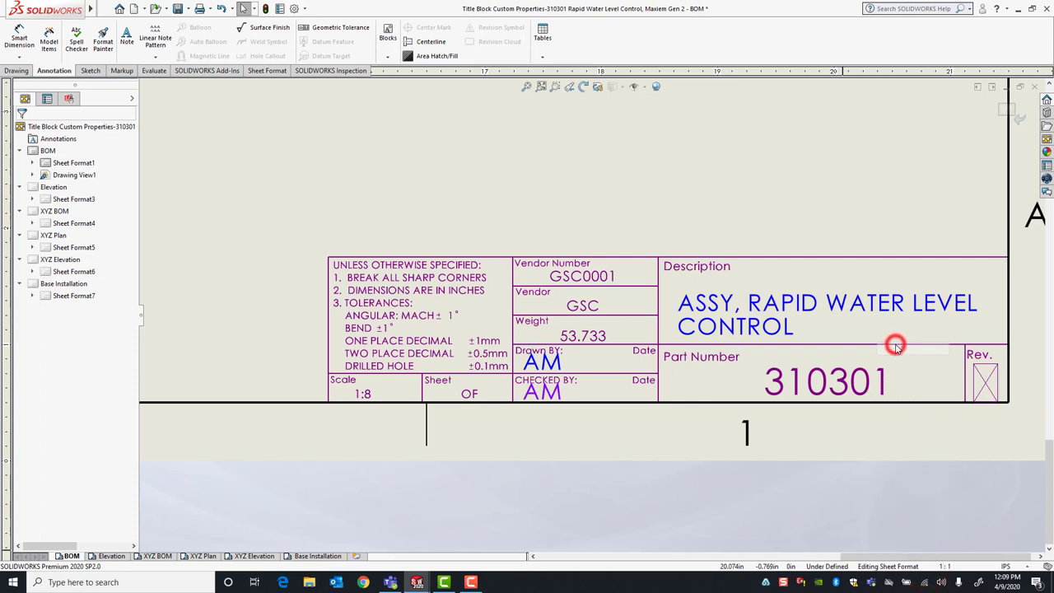
{"action": "left_click", "coordinate": [649, 177]}
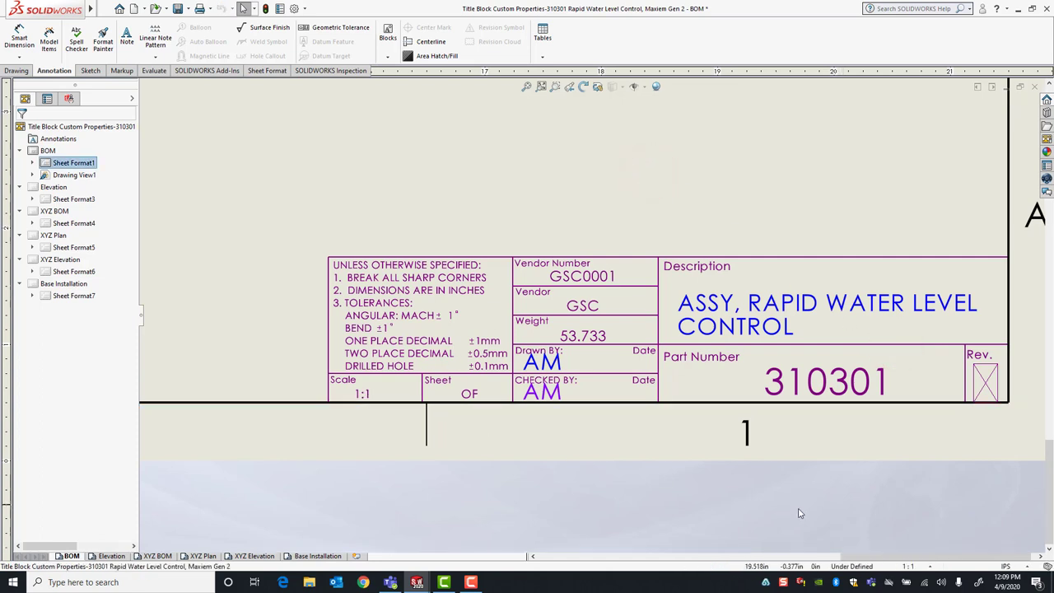
- Set the BOM sheet's scale to 1:10
{"action": "left_click", "coordinate": [915, 563]}
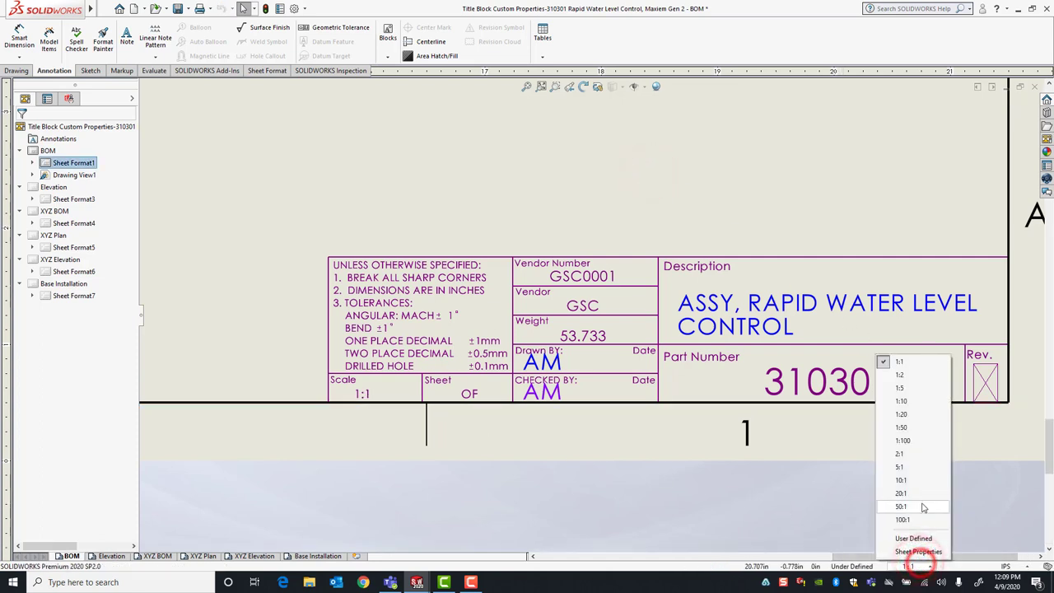
{"action": "left_click", "coordinate": [903, 401]}
{"action": "left_click", "coordinate": [487, 135]}
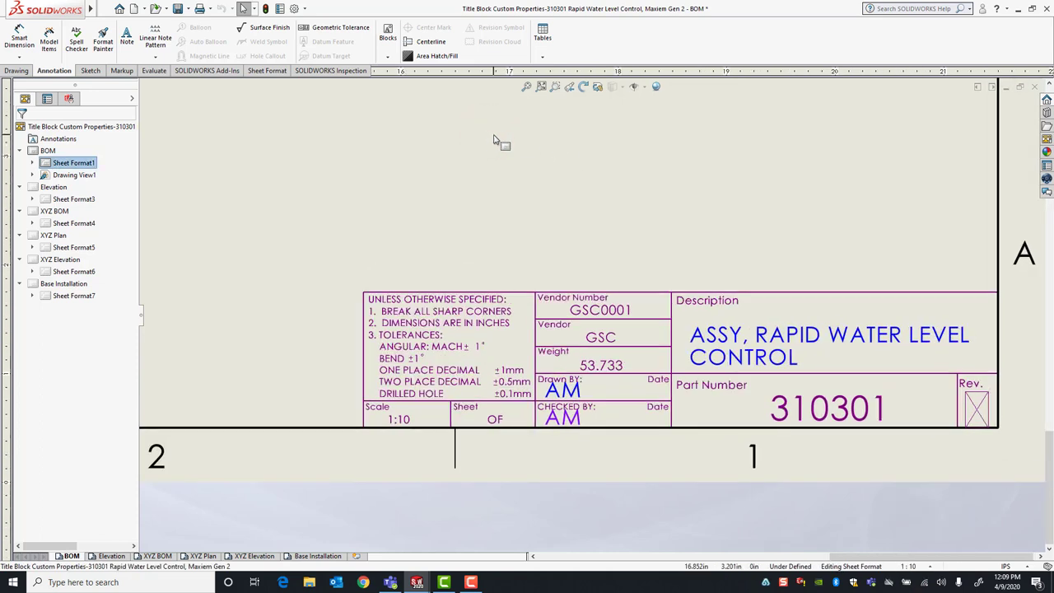
- Look through the Elevation, XYZ BOM, XYZ Plan, XYZ Elevation and Base Installation sheets and return to the BOM sheet
{"action": "scroll", "coordinate": [473, 440], "scroll_direction": "down", "scroll_amount": 2}
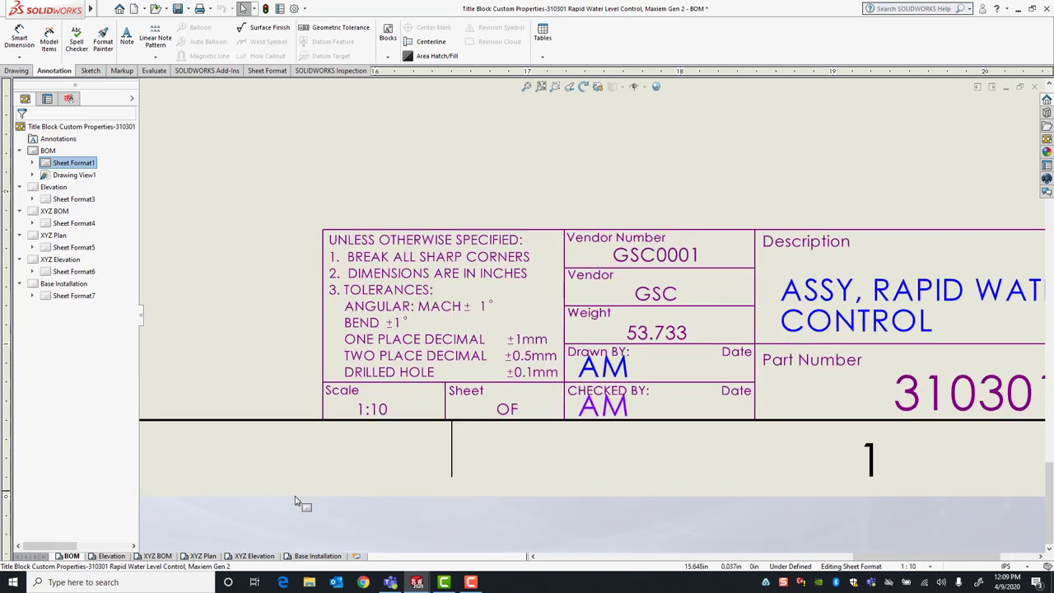
{"action": "left_click", "coordinate": [106, 556]}
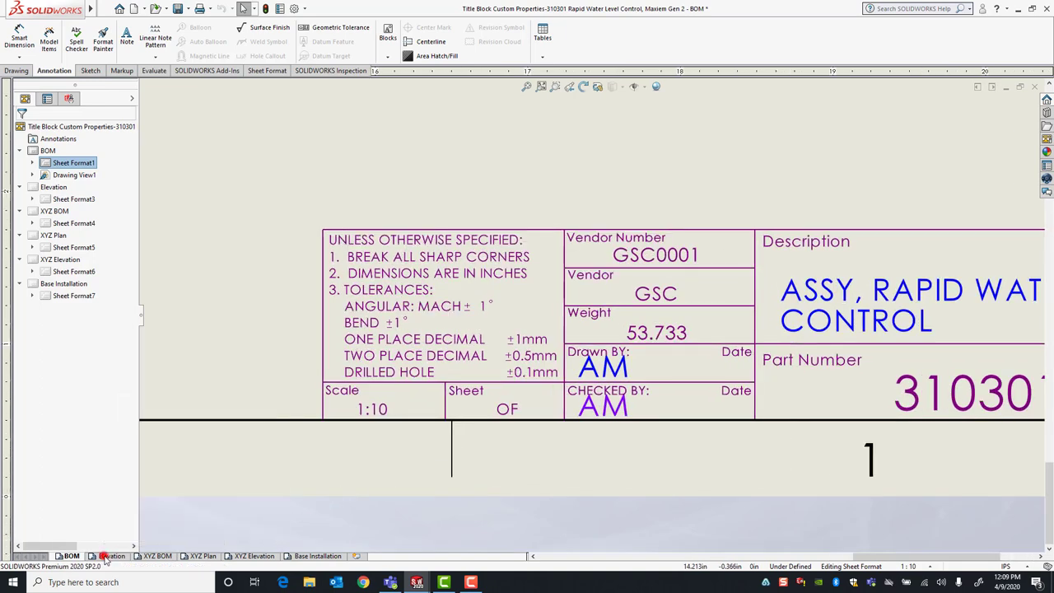
{"action": "left_click", "coordinate": [156, 557]}
{"action": "left_click", "coordinate": [200, 556]}
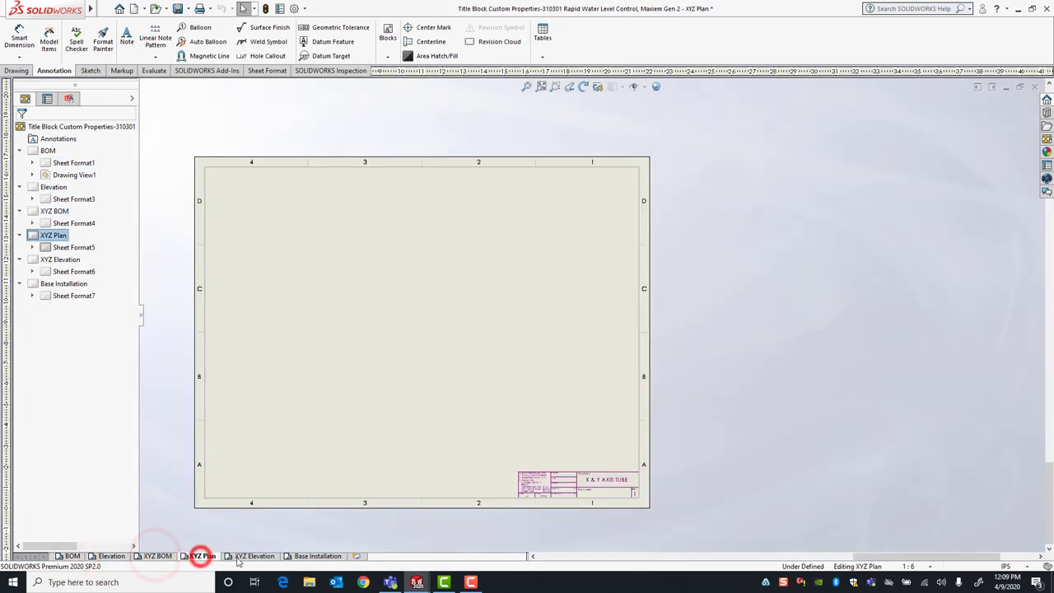
{"action": "left_click", "coordinate": [246, 556]}
{"action": "left_click", "coordinate": [303, 557]}
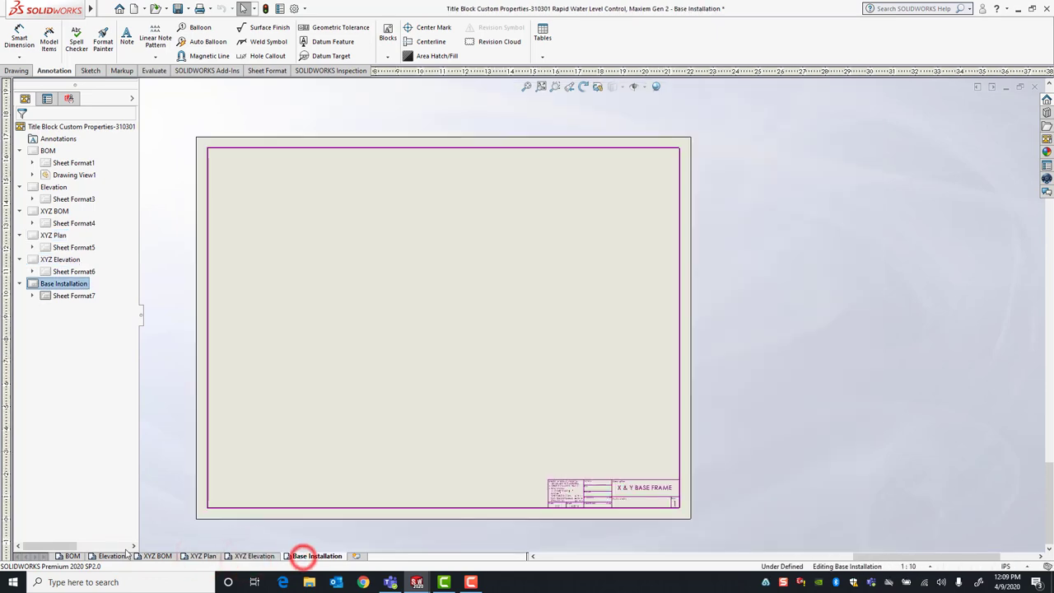
{"action": "left_click", "coordinate": [71, 555]}
- Insert a link to the current document's SW-Current Sheet property before OF in the title block's Sheet note
{"action": "scroll", "coordinate": [586, 372], "scroll_direction": "down", "scroll_amount": 2}
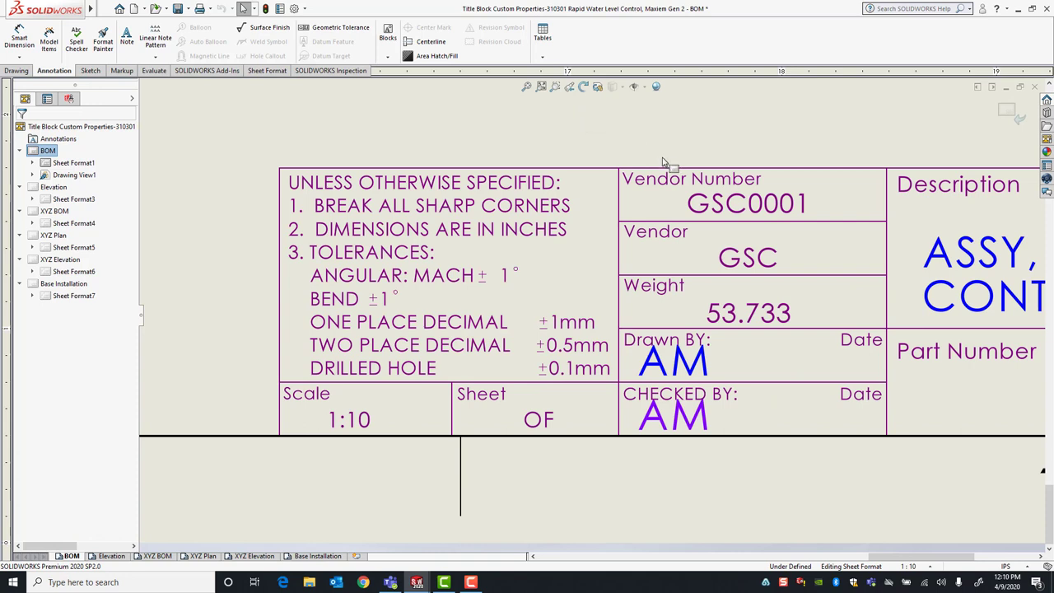
{"action": "double_click", "coordinate": [537, 420]}
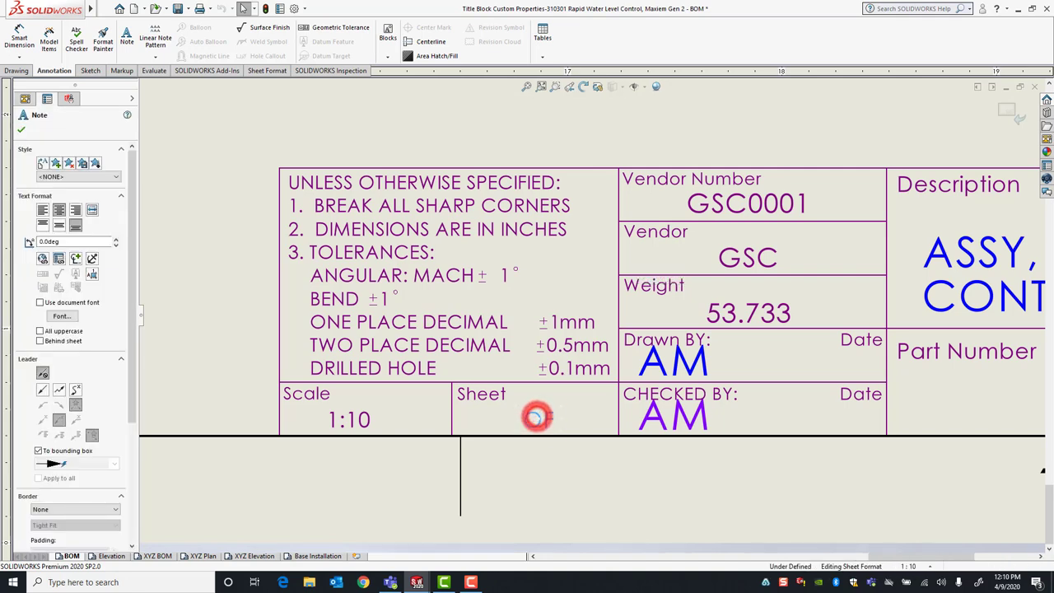
{"action": "left_click", "coordinate": [520, 424]}
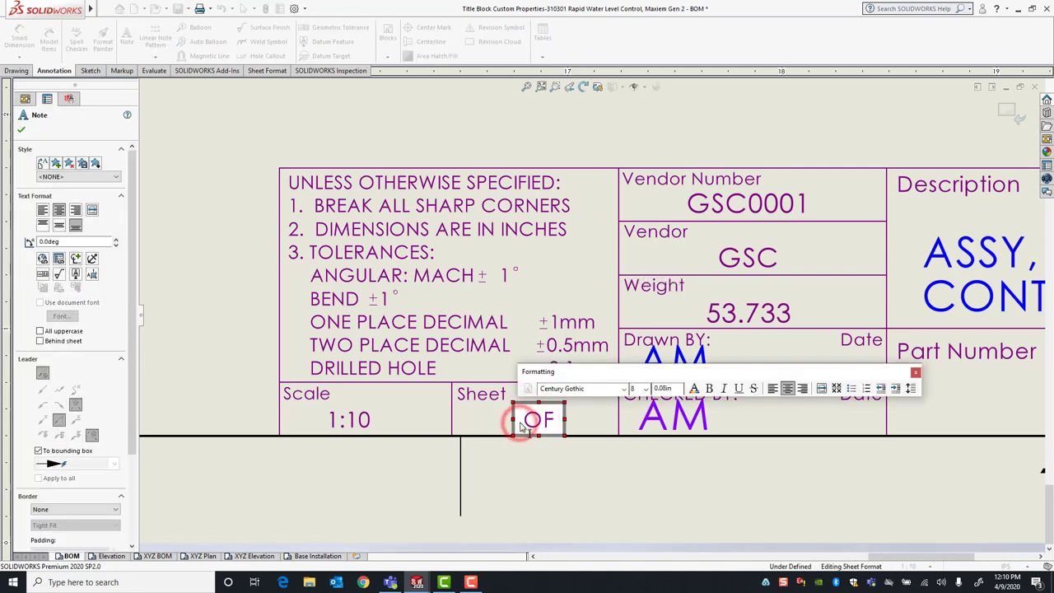
{"action": "left_click", "coordinate": [59, 260]}
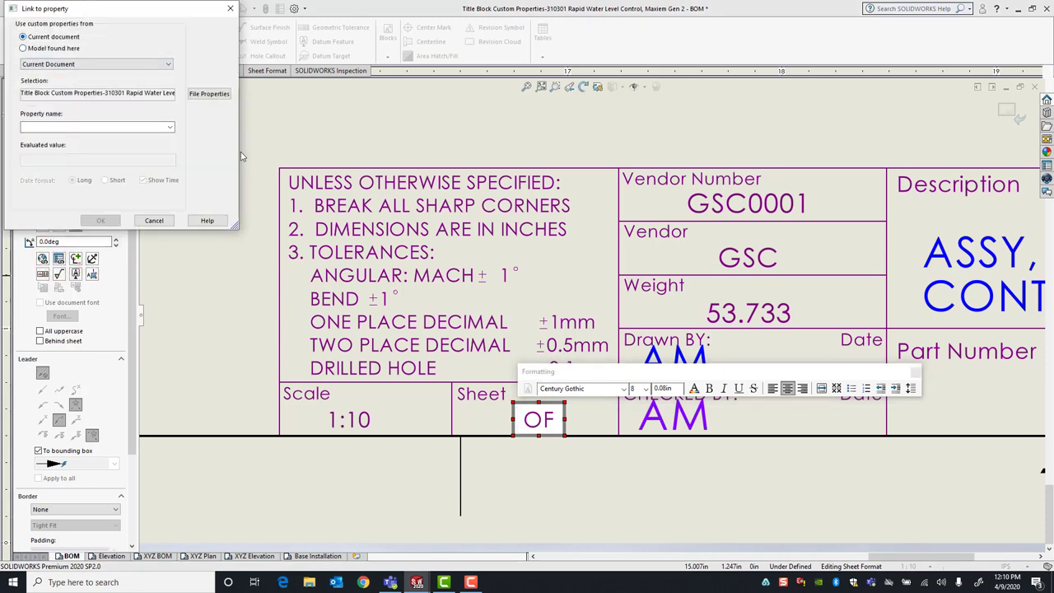
{"action": "left_click", "coordinate": [169, 129]}
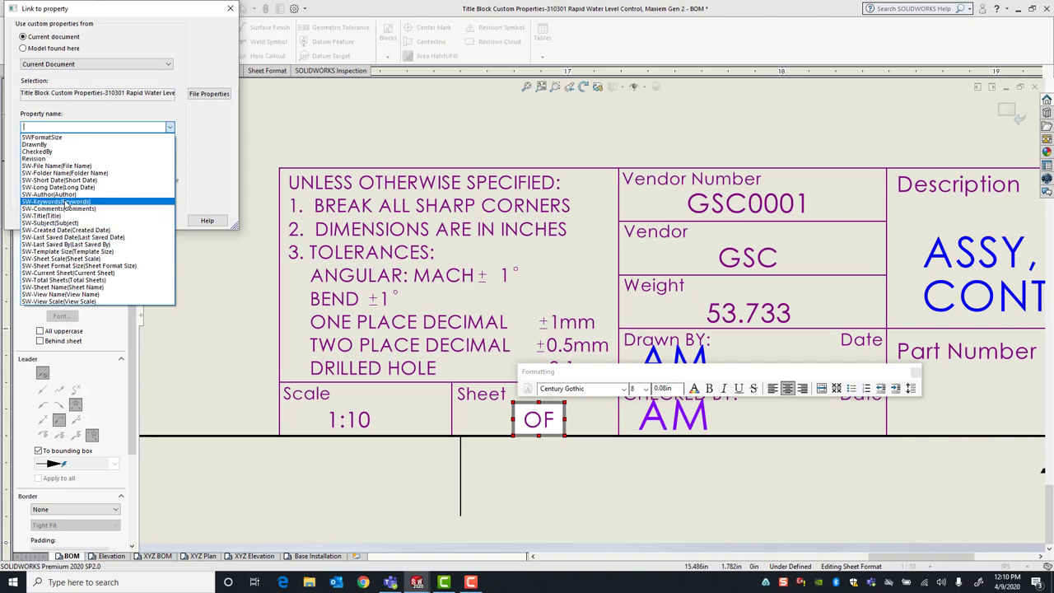
{"action": "left_click", "coordinate": [50, 277]}
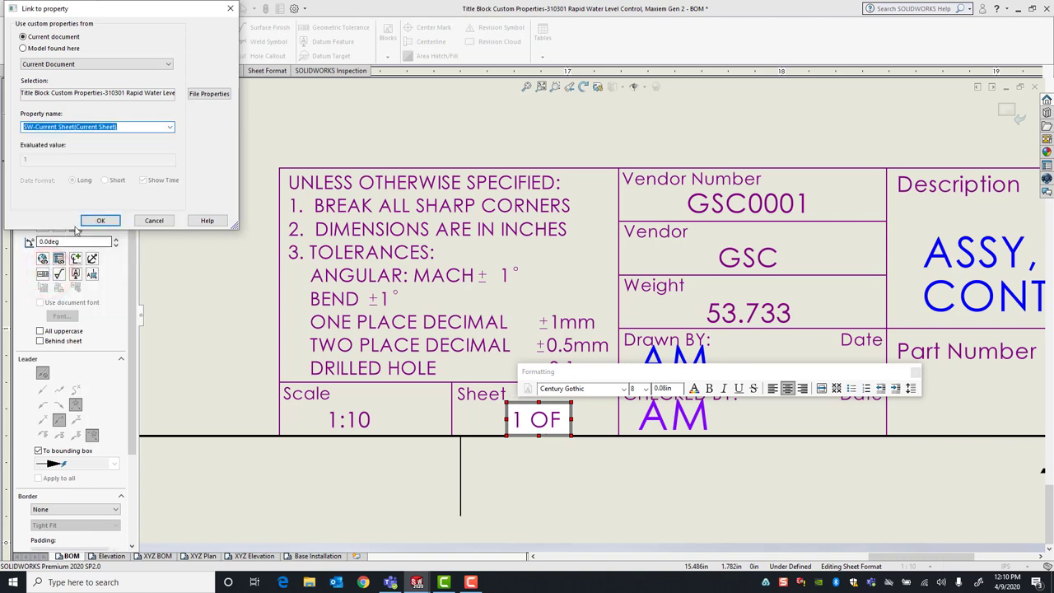
{"action": "left_click", "coordinate": [100, 221]}
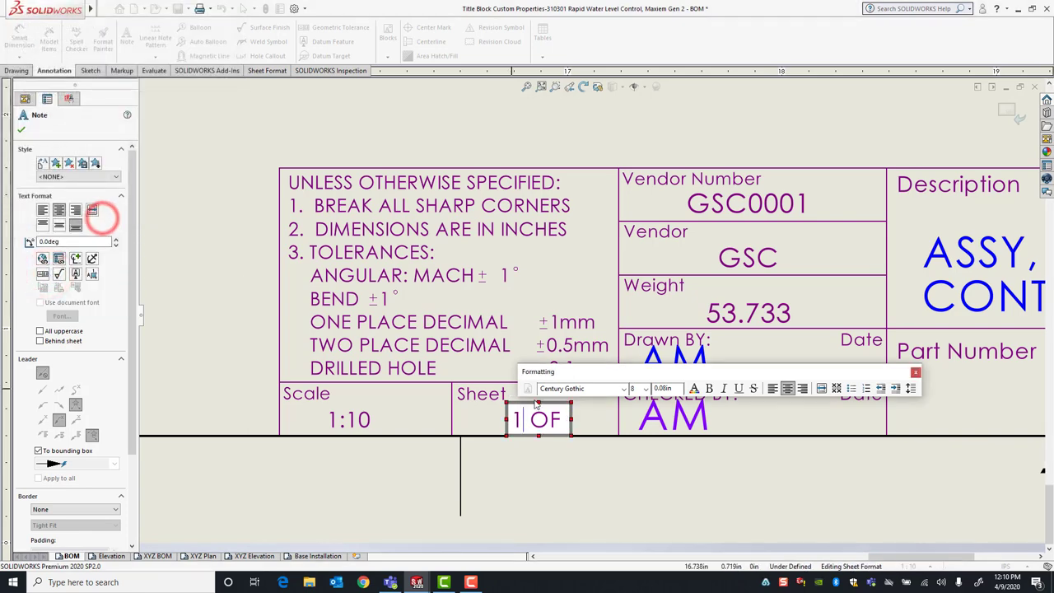
- Insert a link to the current document's SW-Total Sheets property after OF in the title block's Sheet note
{"action": "left_click", "coordinate": [563, 420]}
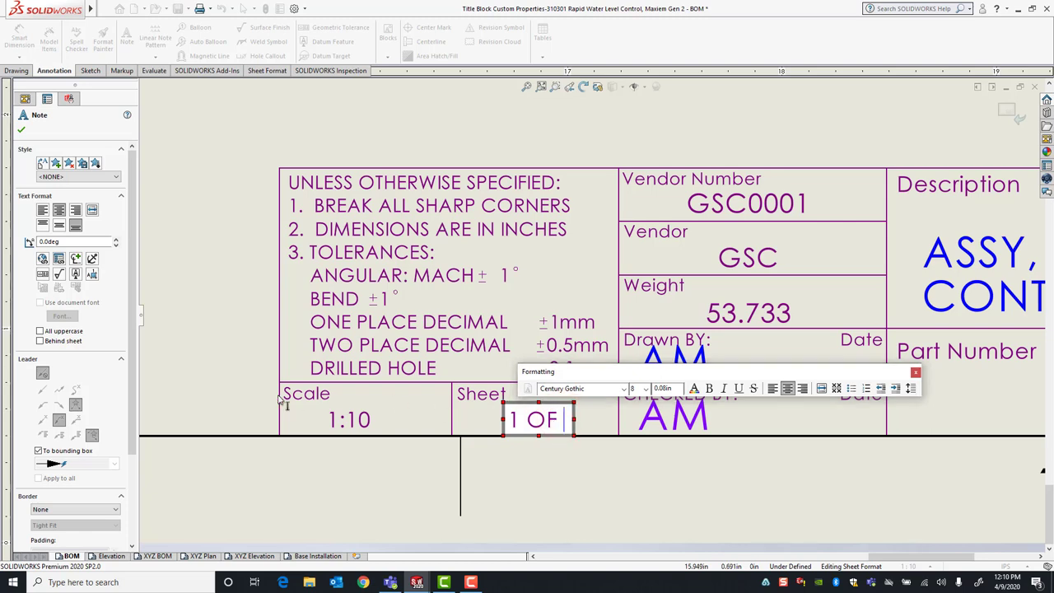
{"action": "left_click", "coordinate": [58, 258]}
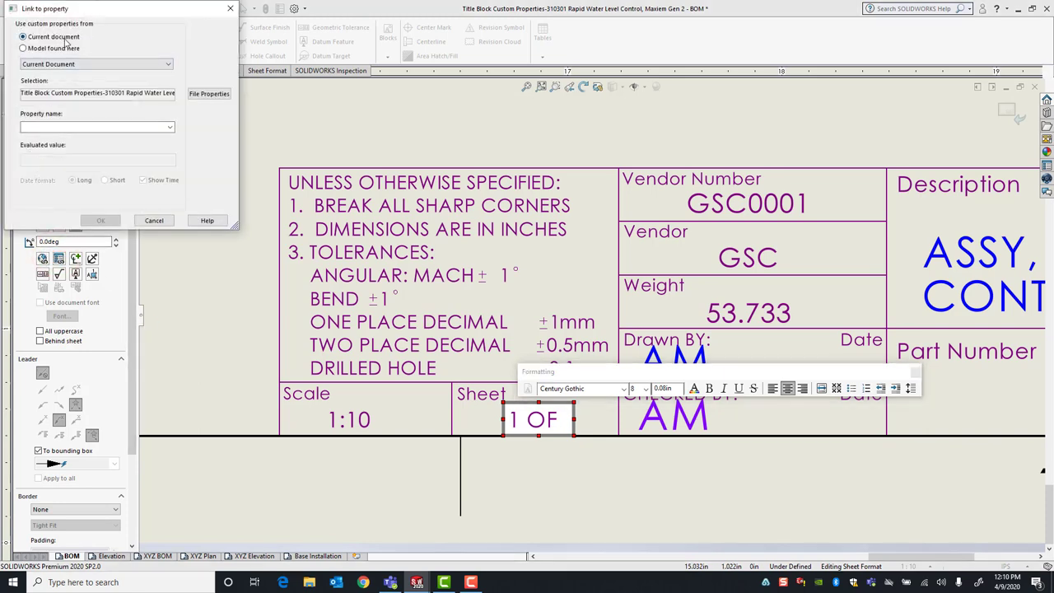
{"action": "left_click", "coordinate": [170, 127]}
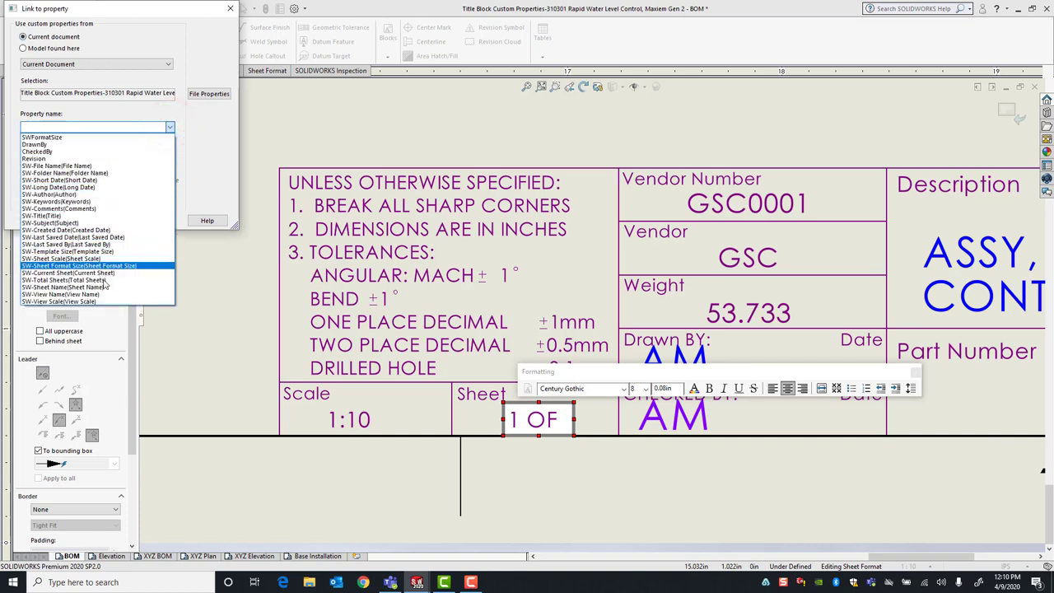
{"action": "left_click", "coordinate": [43, 280]}
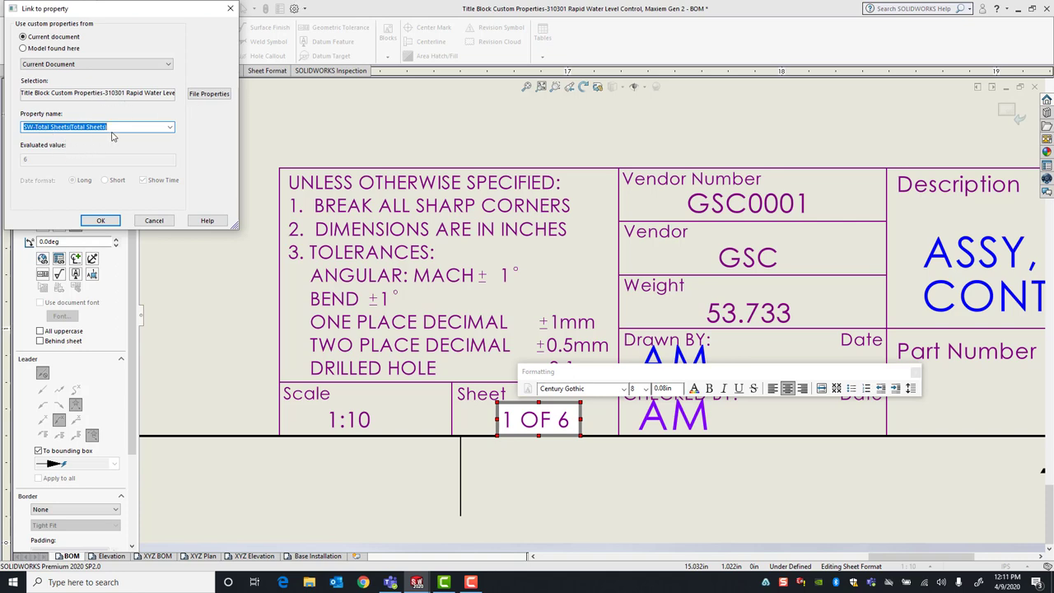
{"action": "left_click", "coordinate": [97, 221]}
{"action": "left_click", "coordinate": [417, 124]}
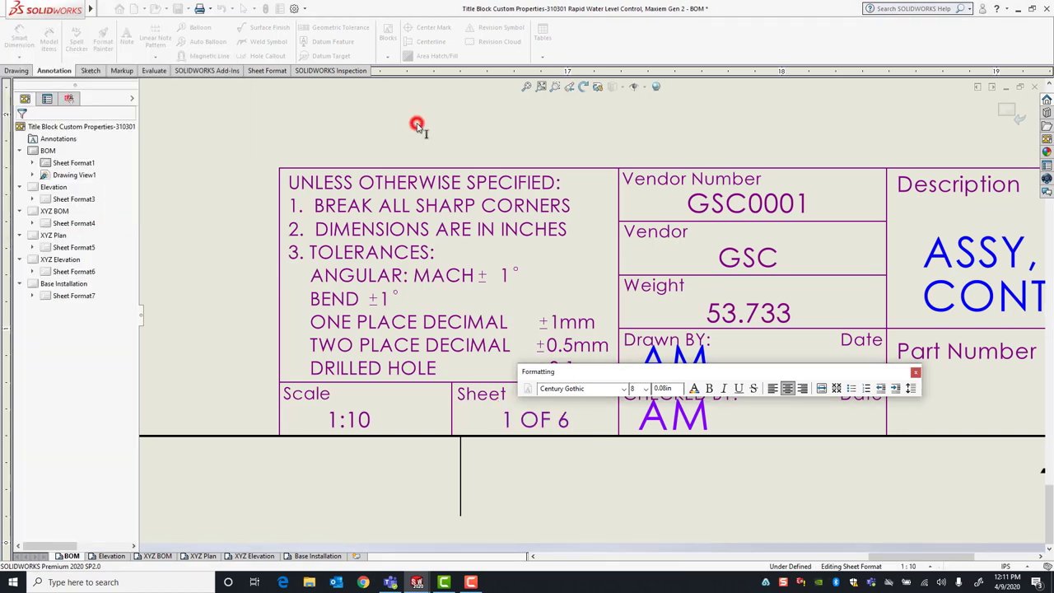
- Look over the linked title block notes, the empty Rev. box and the whole BOM sheet format
{"action": "scroll", "coordinate": [707, 229], "scroll_direction": "up", "scroll_amount": 2}
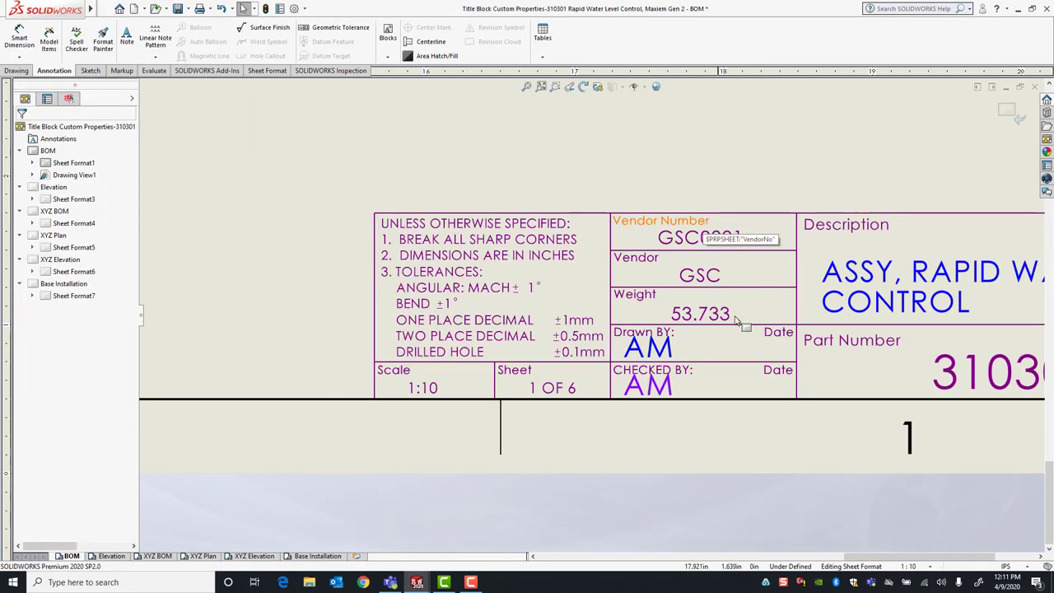
{"action": "scroll", "coordinate": [777, 337], "scroll_direction": "up", "scroll_amount": 2}
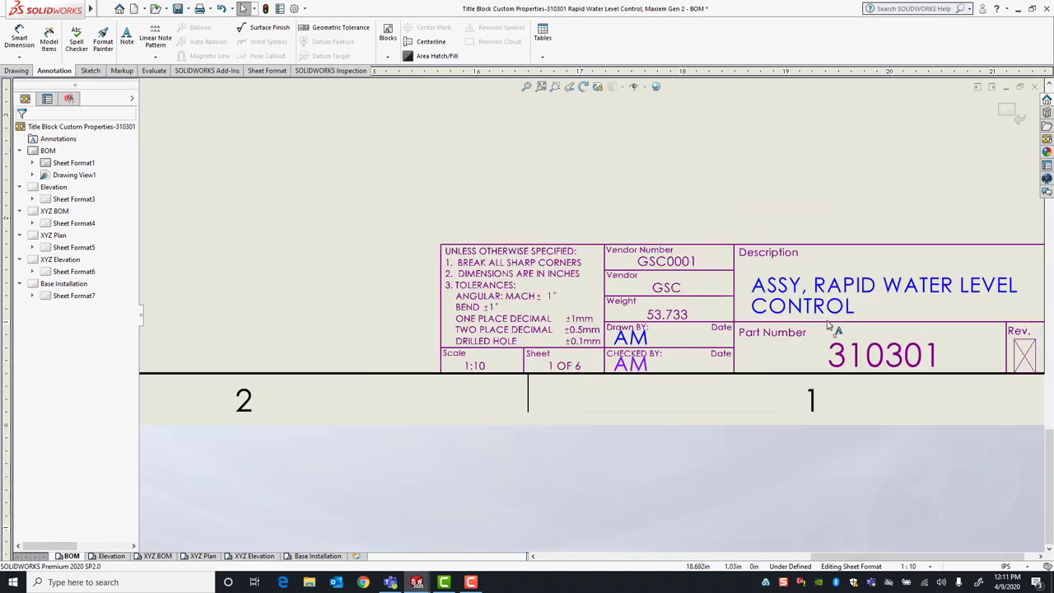
{"action": "scroll", "coordinate": [815, 325], "scroll_direction": "down", "scroll_amount": 1}
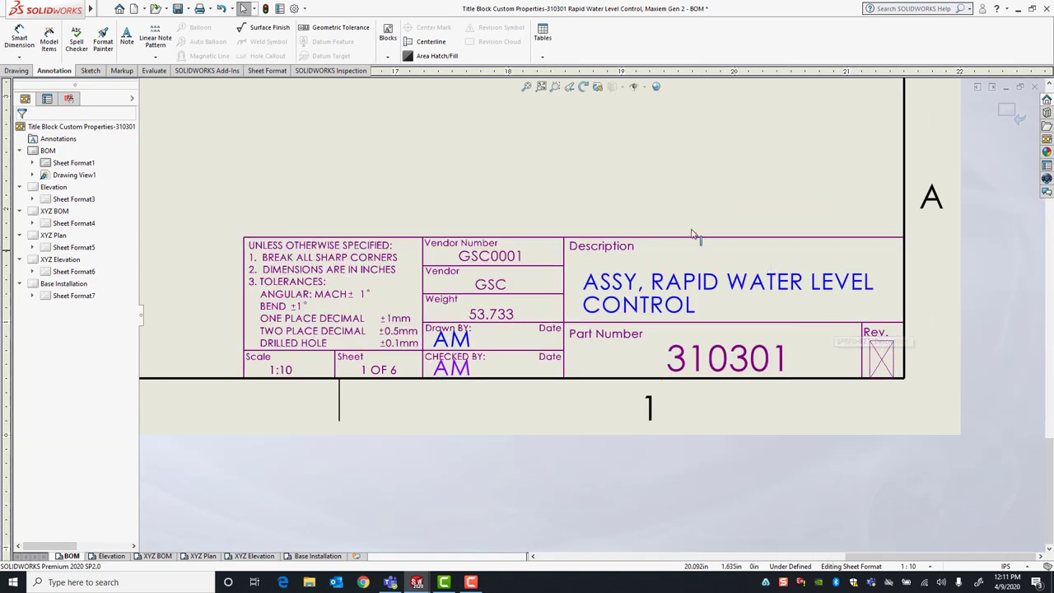
{"action": "scroll", "coordinate": [623, 200], "scroll_direction": "down", "scroll_amount": 1}
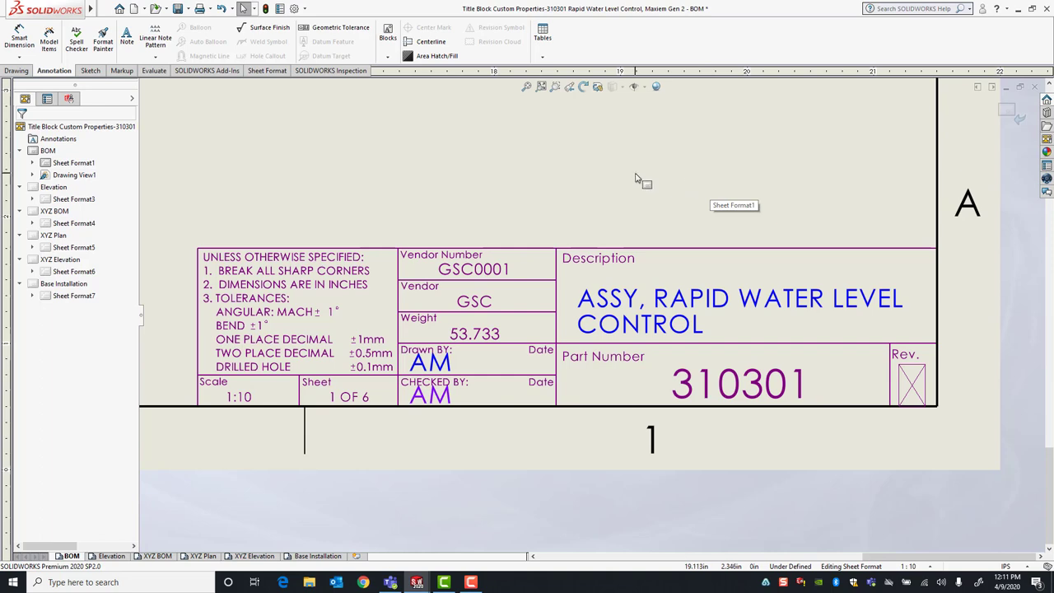
{"action": "scroll", "coordinate": [637, 178], "scroll_direction": "up", "scroll_amount": 3}
{"action": "scroll", "coordinate": [634, 179], "scroll_direction": "up", "scroll_amount": 2}
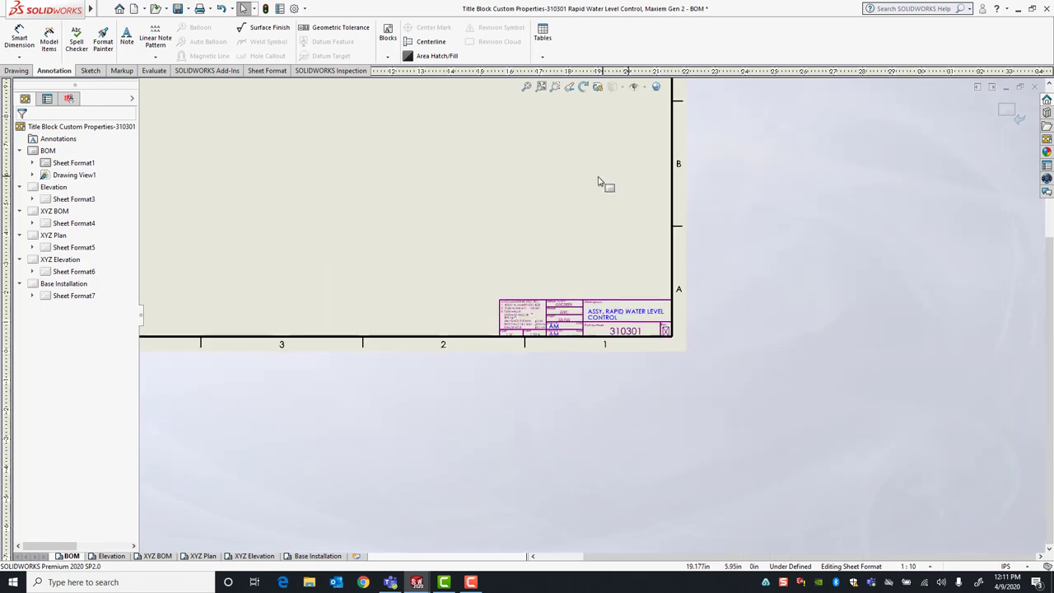
{"action": "scroll", "coordinate": [569, 173], "scroll_direction": "up", "scroll_amount": 3}
{"action": "scroll", "coordinate": [584, 177], "scroll_direction": "down", "scroll_amount": 4}
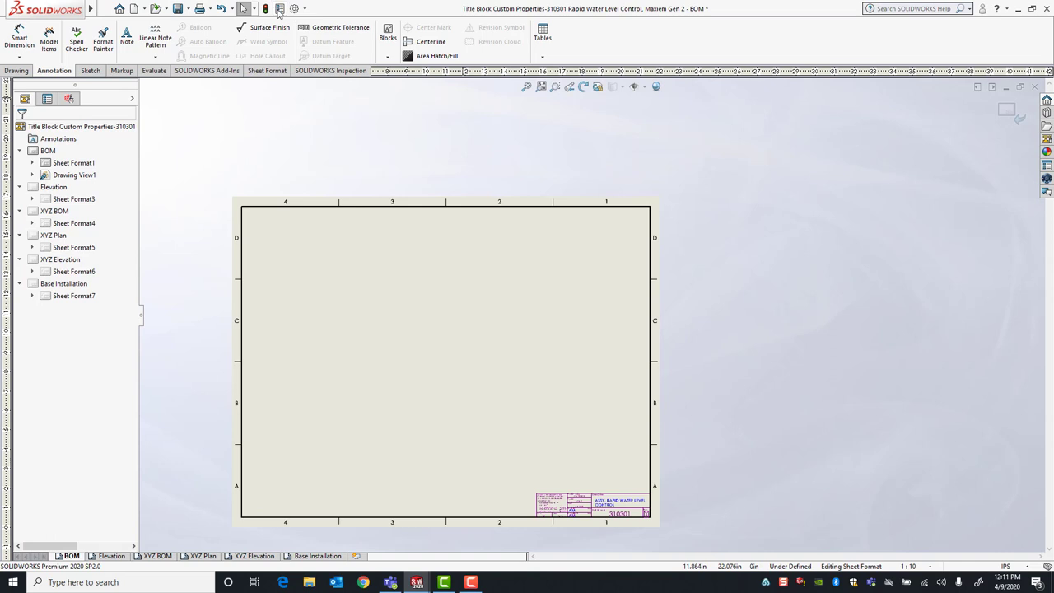
- Review the drawing's custom properties for the Revision entry and the table types available while editing the sheet format
{"action": "left_click", "coordinate": [279, 9]}
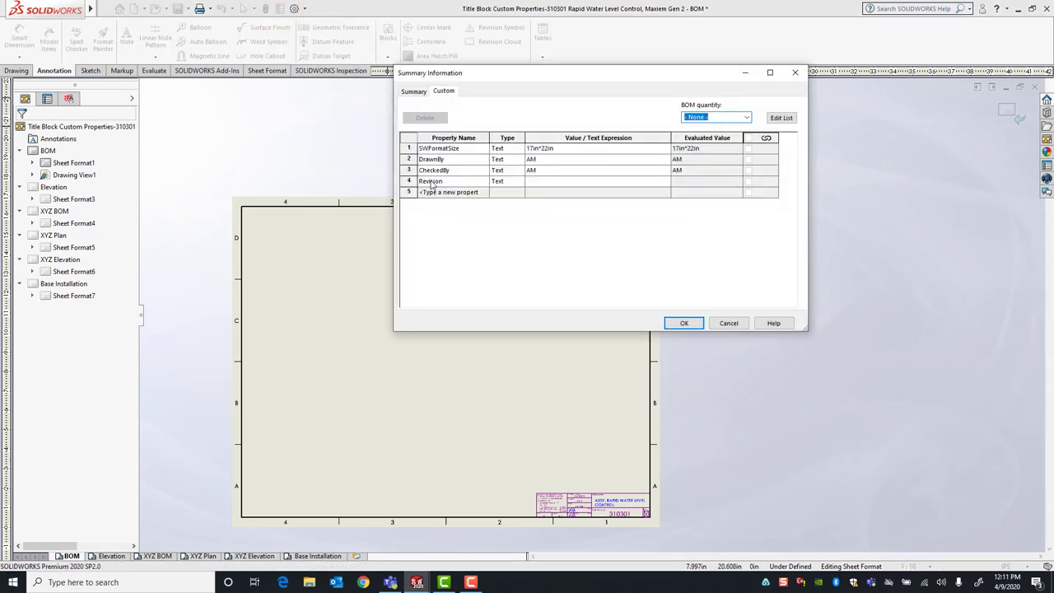
{"action": "left_click", "coordinate": [683, 323]}
{"action": "left_click", "coordinate": [543, 276]}
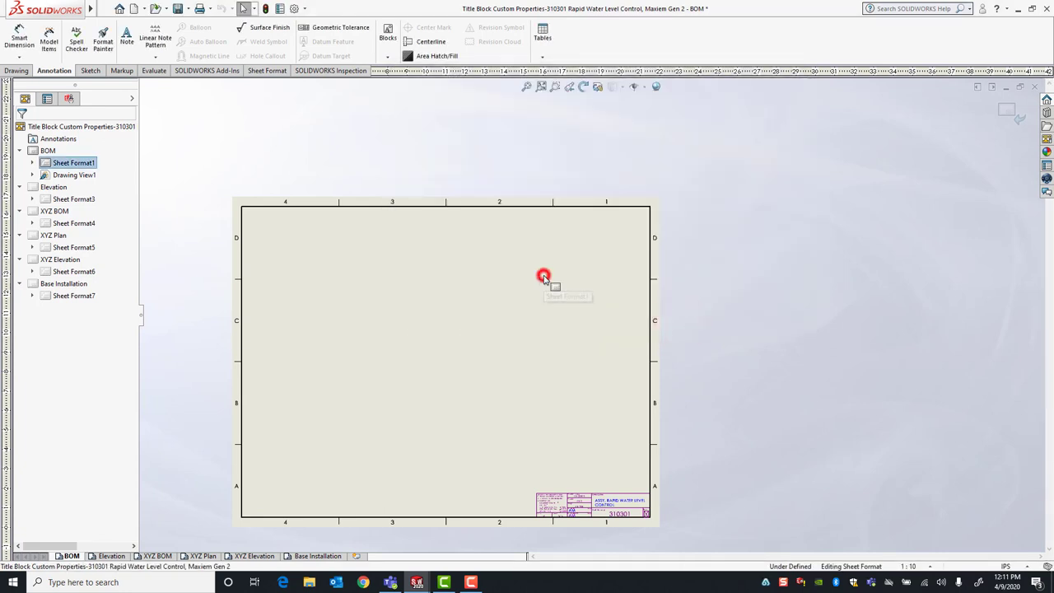
{"action": "left_click", "coordinate": [541, 56]}
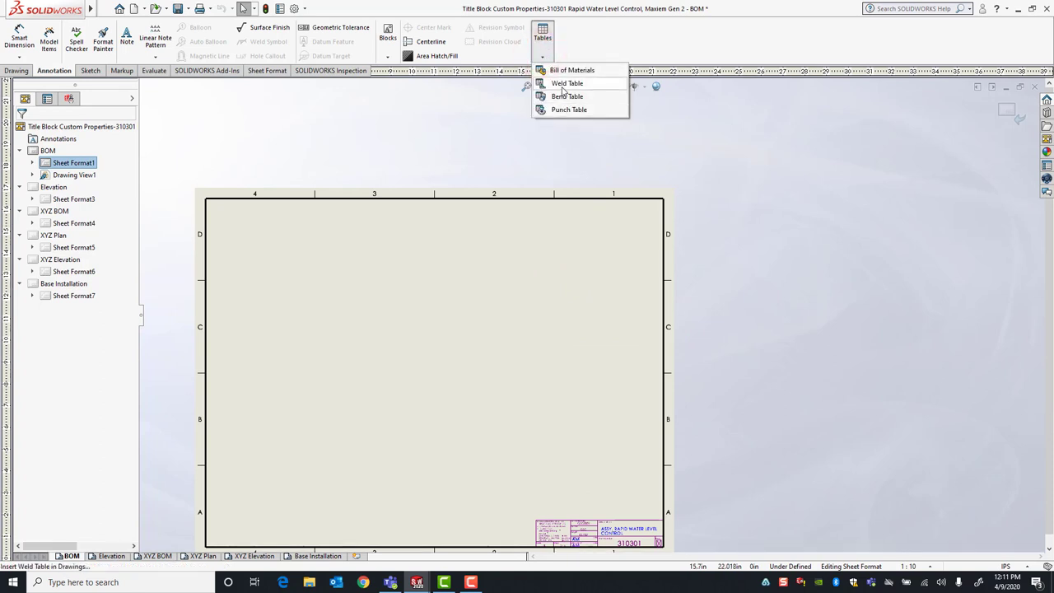
{"action": "left_click", "coordinate": [425, 109]}
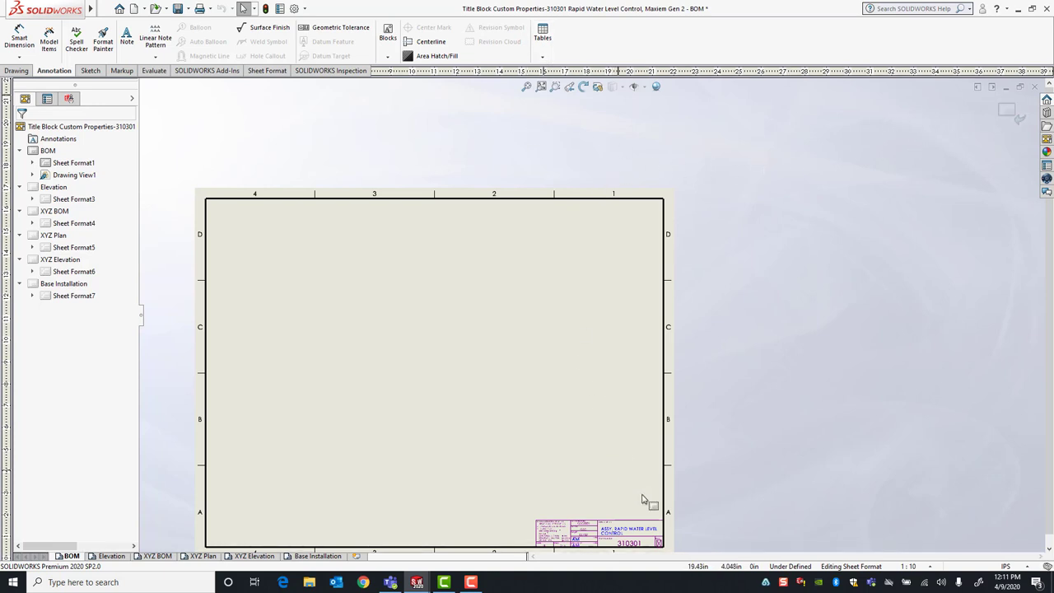
- Link the empty note under Rev. to the current document's Revision property and check that property in the drawing's custom properties
{"action": "scroll", "coordinate": [646, 502], "scroll_direction": "down", "scroll_amount": 6}
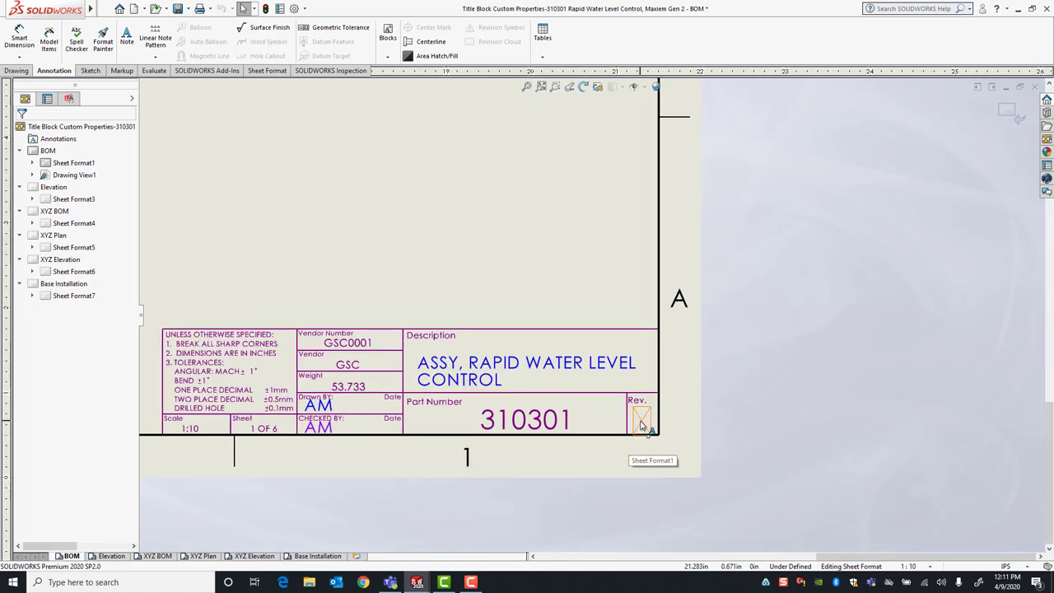
{"action": "double_click", "coordinate": [642, 425]}
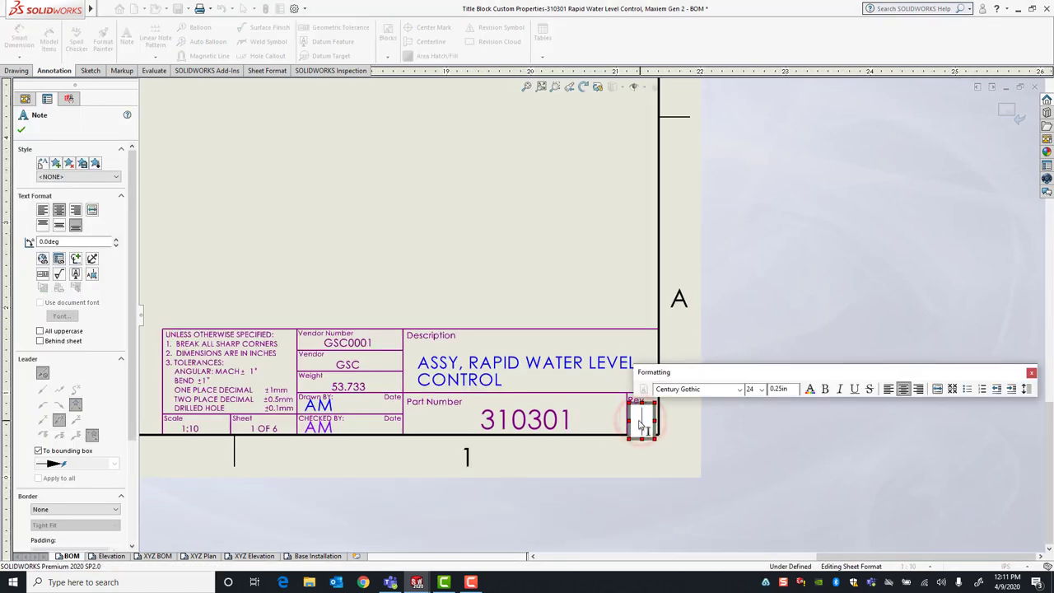
{"action": "left_click", "coordinate": [59, 260]}
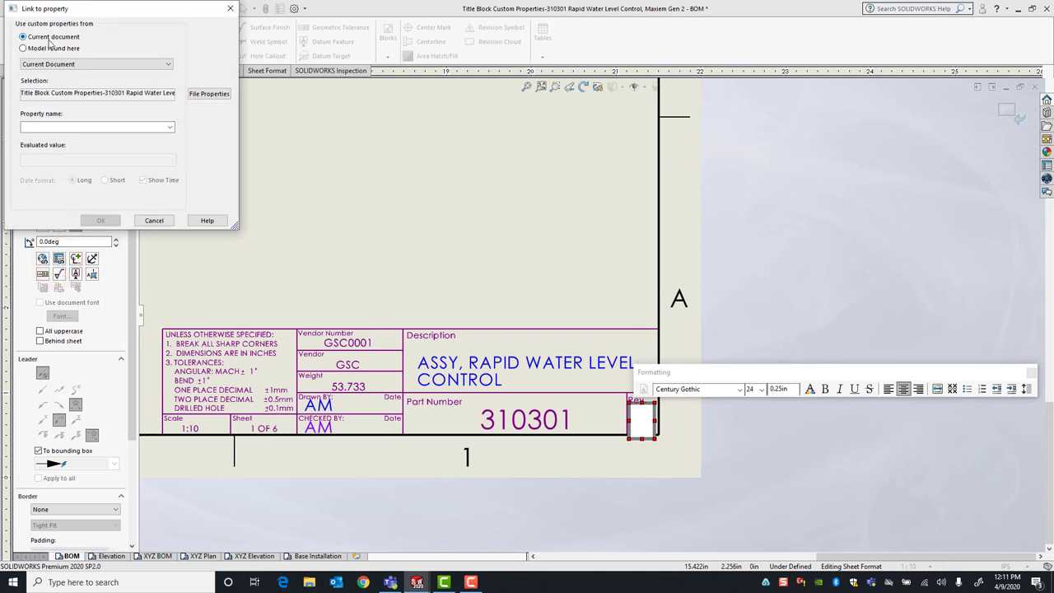
{"action": "left_click", "coordinate": [172, 126]}
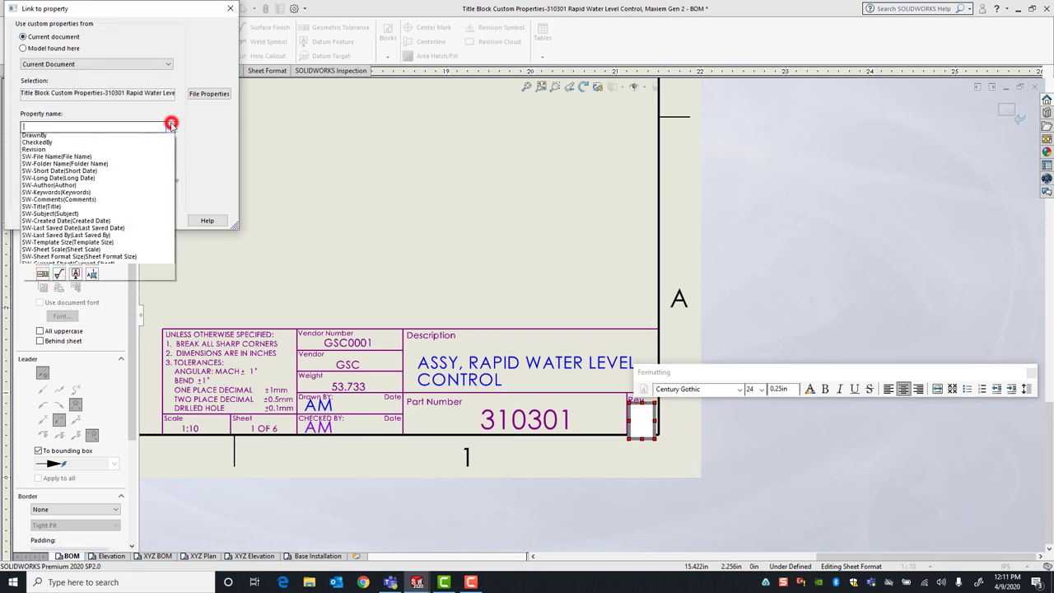
{"action": "left_click", "coordinate": [103, 159]}
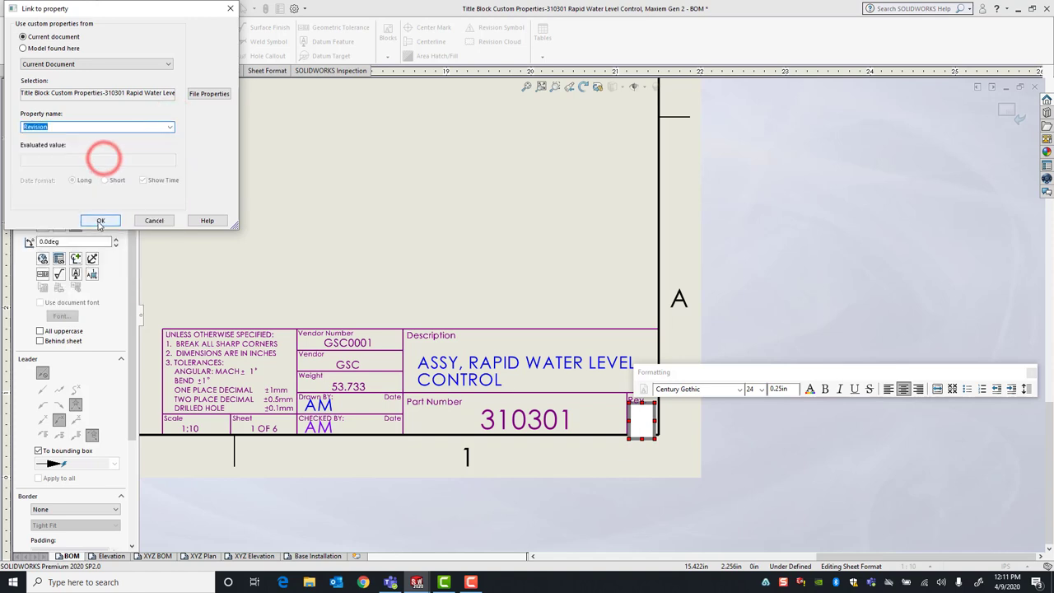
{"action": "left_click", "coordinate": [101, 219]}
{"action": "left_click", "coordinate": [390, 220]}
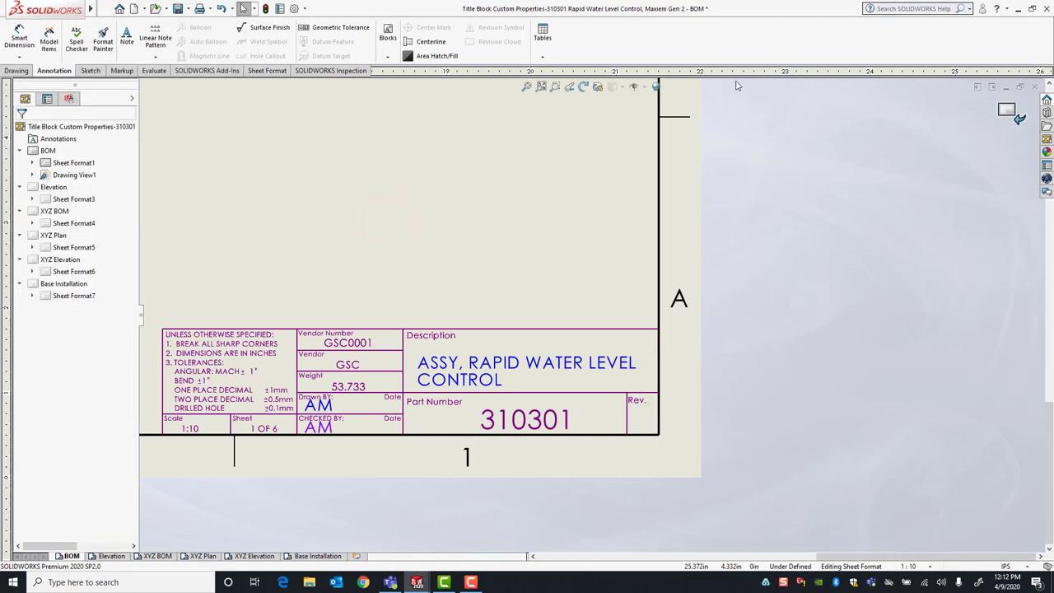
{"action": "left_click", "coordinate": [281, 9]}
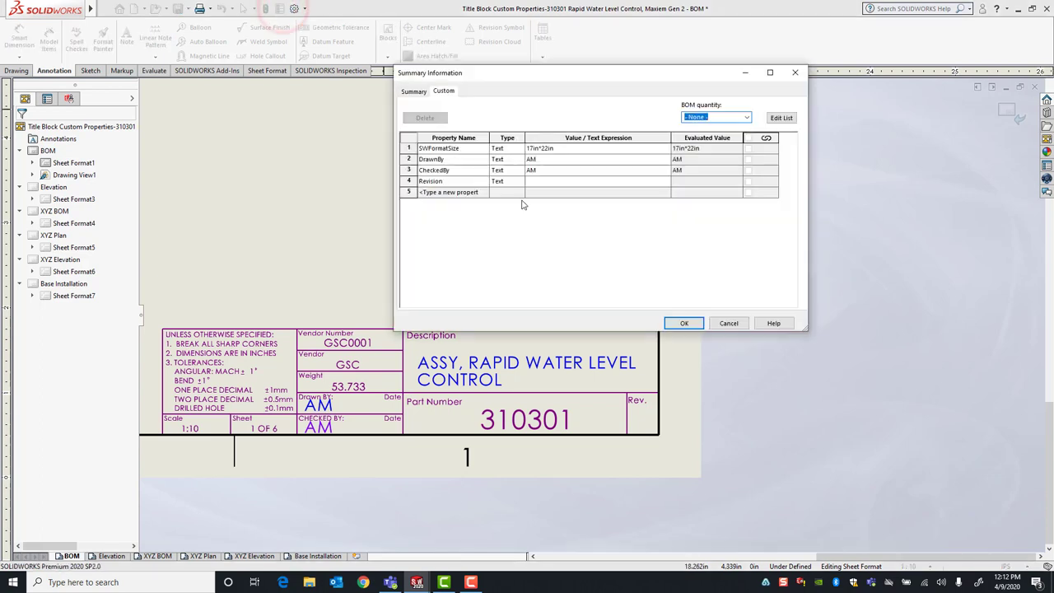
{"action": "left_click", "coordinate": [691, 323]}
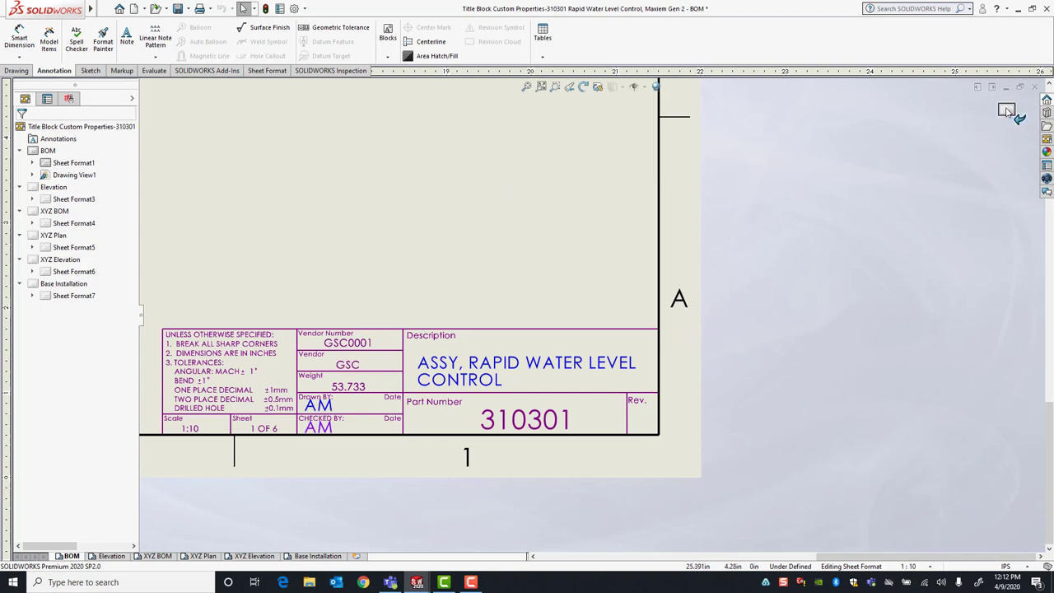
- Leave sheet format editing and insert a revision table on the BOM sheet using the standard revision block template
{"action": "left_click", "coordinate": [1006, 110]}
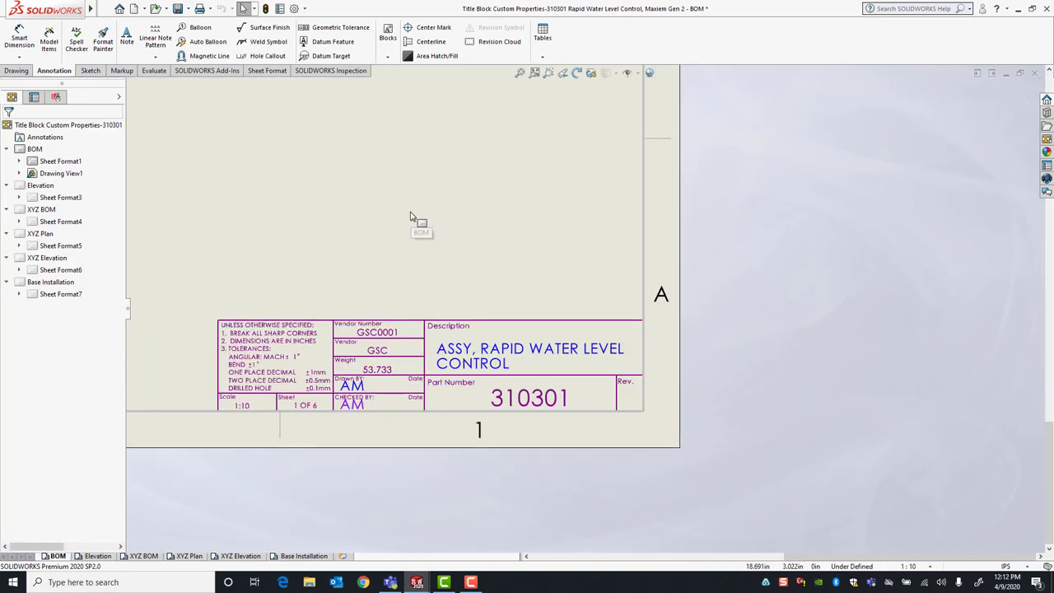
{"action": "scroll", "coordinate": [411, 217], "scroll_direction": "up", "scroll_amount": 5}
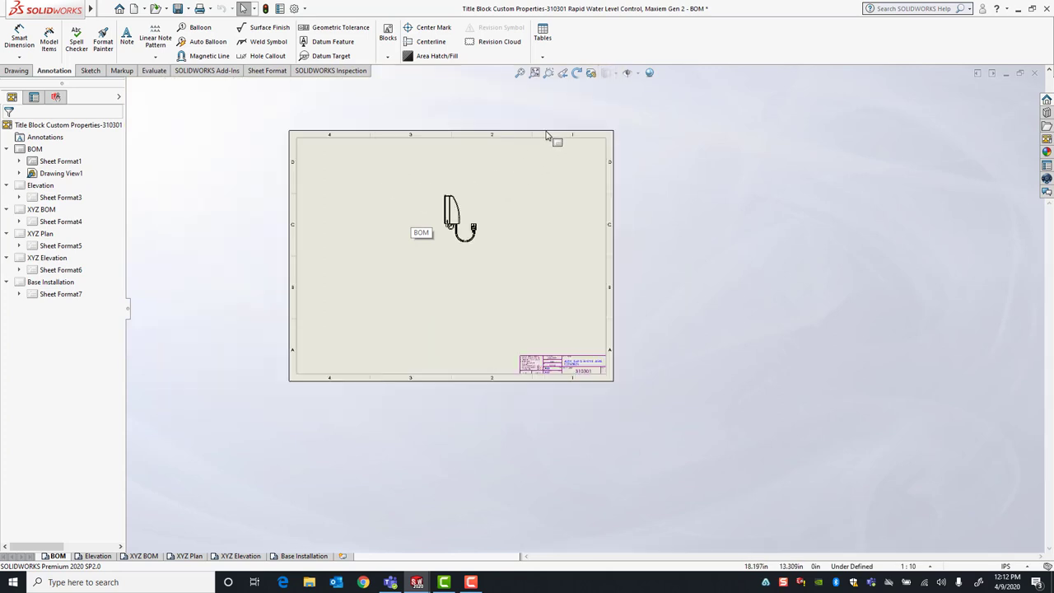
{"action": "left_click", "coordinate": [543, 56]}
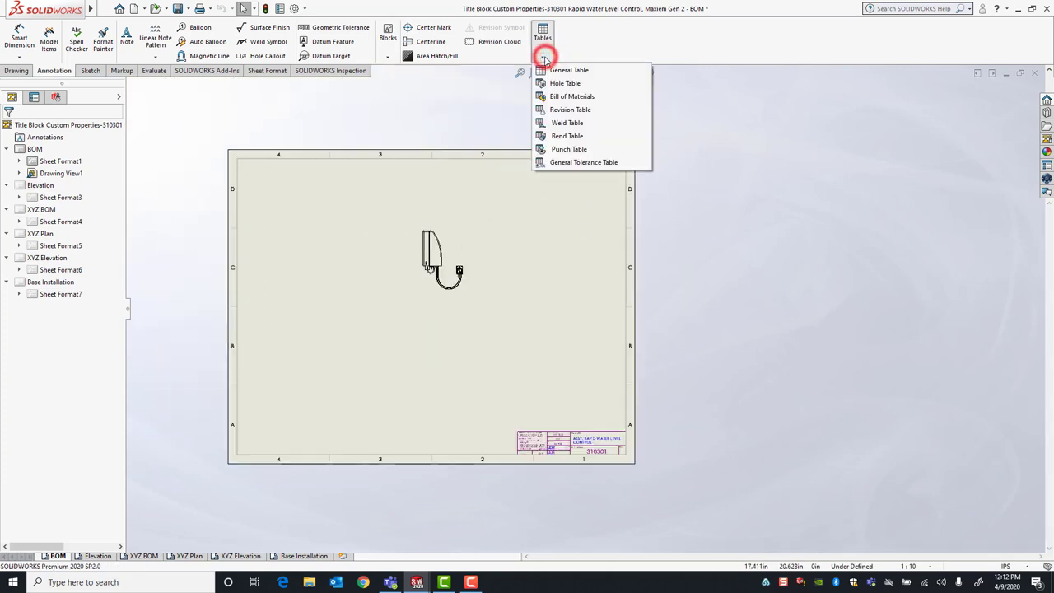
{"action": "left_click", "coordinate": [568, 111]}
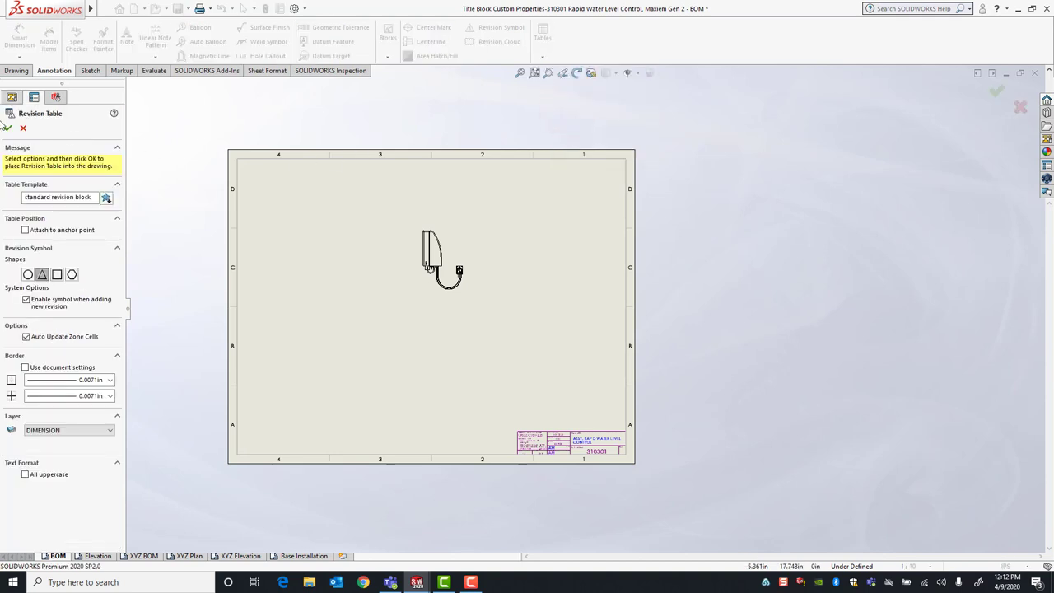
{"action": "left_click", "coordinate": [7, 129]}
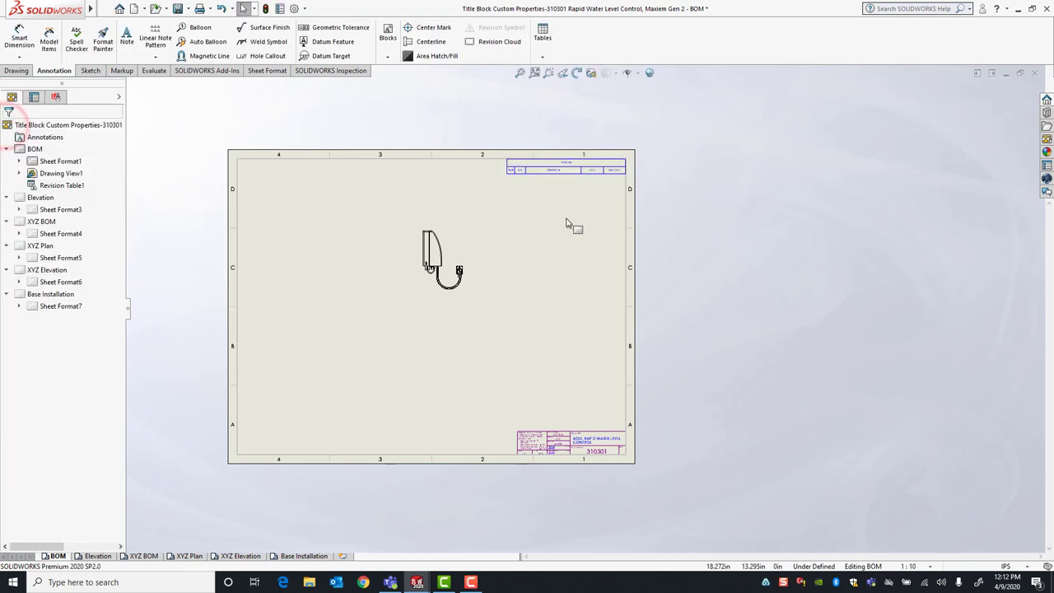
- Add revision A to the revision table and place one triangular revision symbol above the drawing view, between it and the table
{"action": "scroll", "coordinate": [599, 245], "scroll_direction": "down", "scroll_amount": 3}
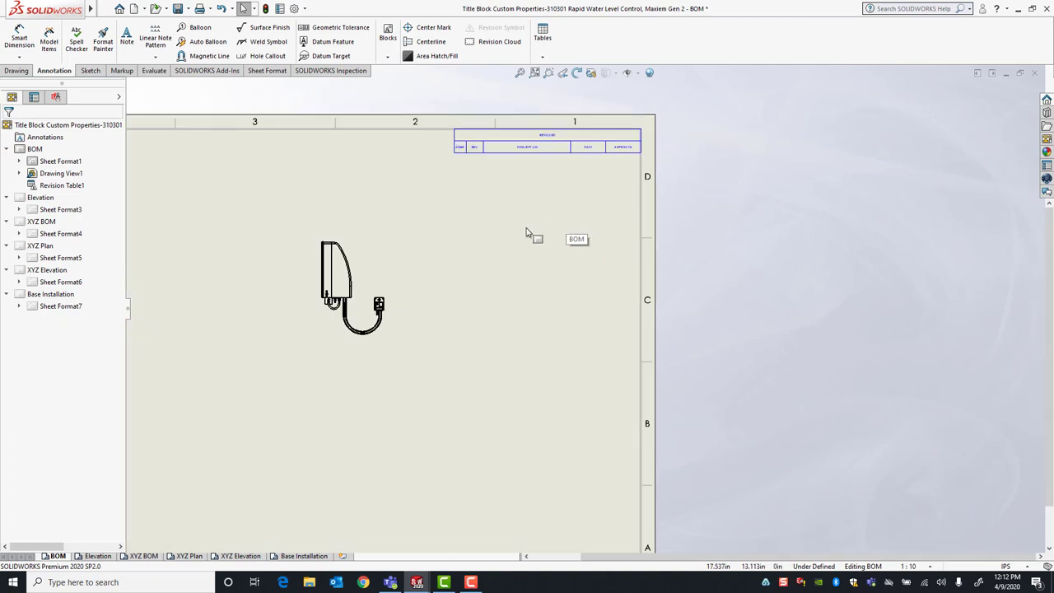
{"action": "scroll", "coordinate": [532, 235], "scroll_direction": "up", "scroll_amount": 3}
{"action": "scroll", "coordinate": [552, 244], "scroll_direction": "down", "scroll_amount": 1}
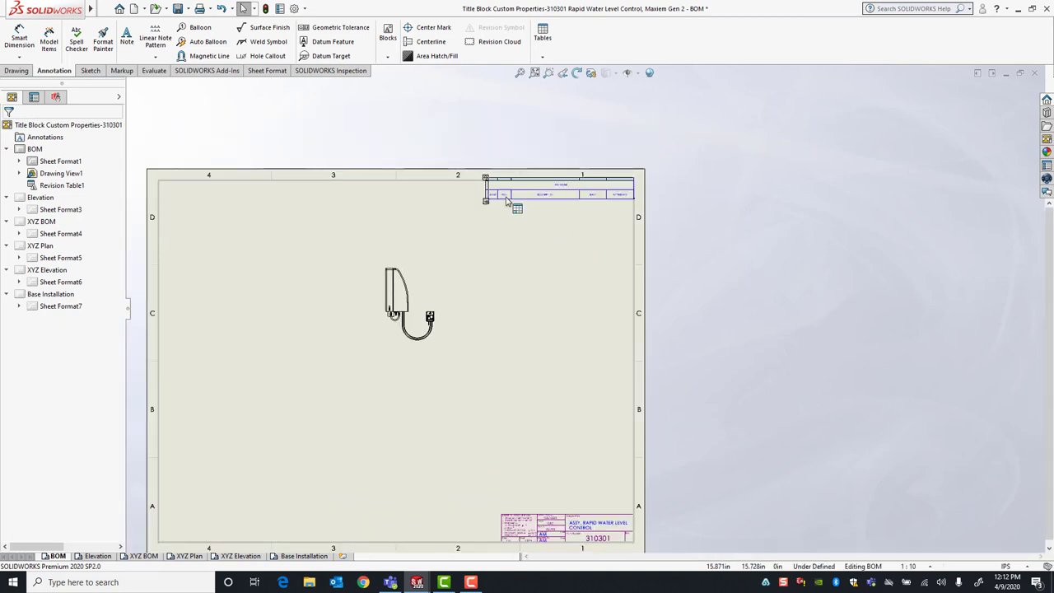
{"action": "scroll", "coordinate": [517, 224], "scroll_direction": "down", "scroll_amount": 3}
{"action": "left_click", "coordinate": [499, 251]}
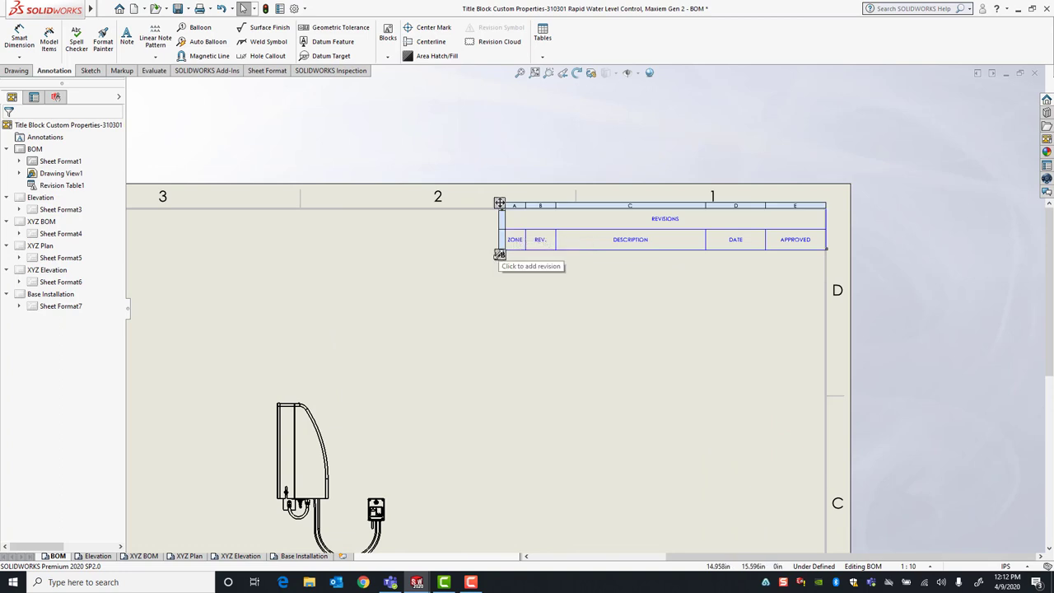
{"action": "left_click", "coordinate": [499, 253]}
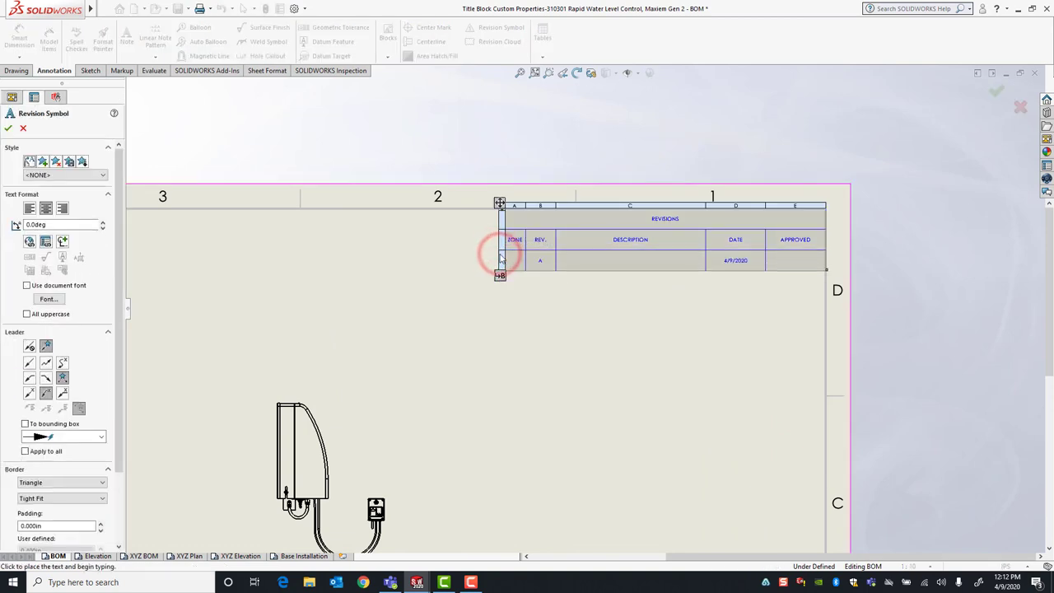
{"action": "left_click", "coordinate": [433, 371]}
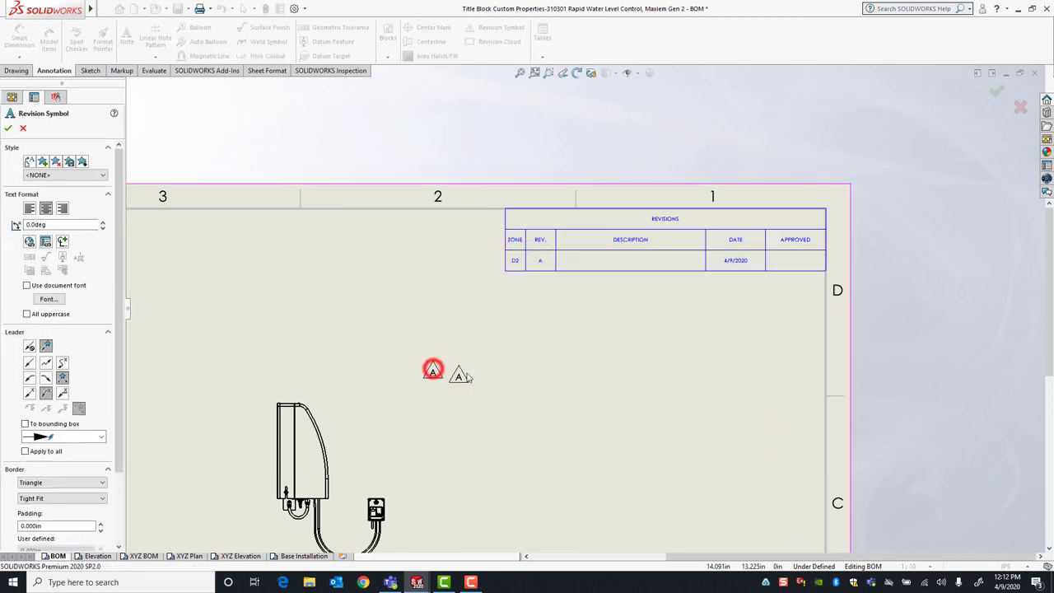
{"action": "key", "text": "Escape"}
- Finish placing revision symbols and check the Revision entry in the drawing's custom properties
{"action": "scroll", "coordinate": [576, 323], "scroll_direction": "up", "scroll_amount": 4}
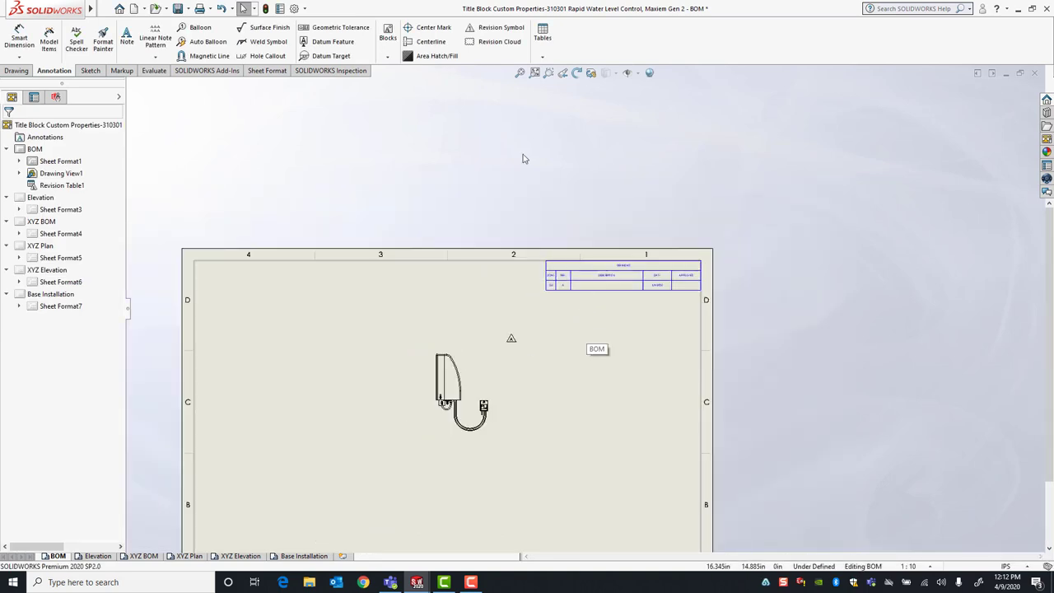
{"action": "left_click", "coordinate": [279, 8]}
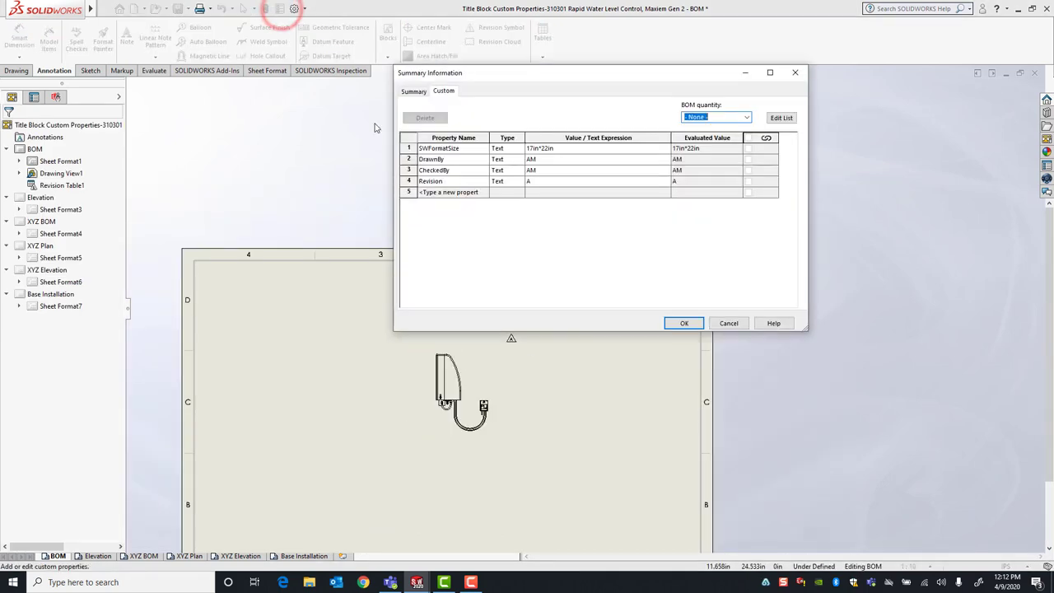
{"action": "left_click", "coordinate": [684, 323]}
{"action": "scroll", "coordinate": [667, 350], "scroll_direction": "up", "scroll_amount": 3}
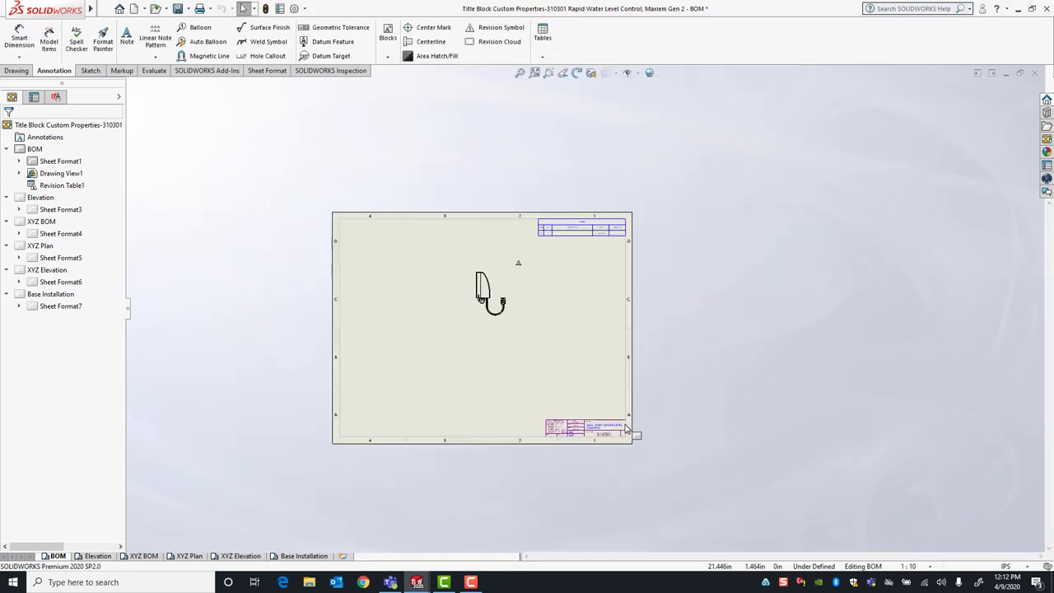
- Enter and leave sheet format editing on the BOM sheet to refresh the title block's Rev. note, and inspect the title block
{"action": "scroll", "coordinate": [626, 428], "scroll_direction": "down", "scroll_amount": 6}
{"action": "left_click", "coordinate": [533, 194]}
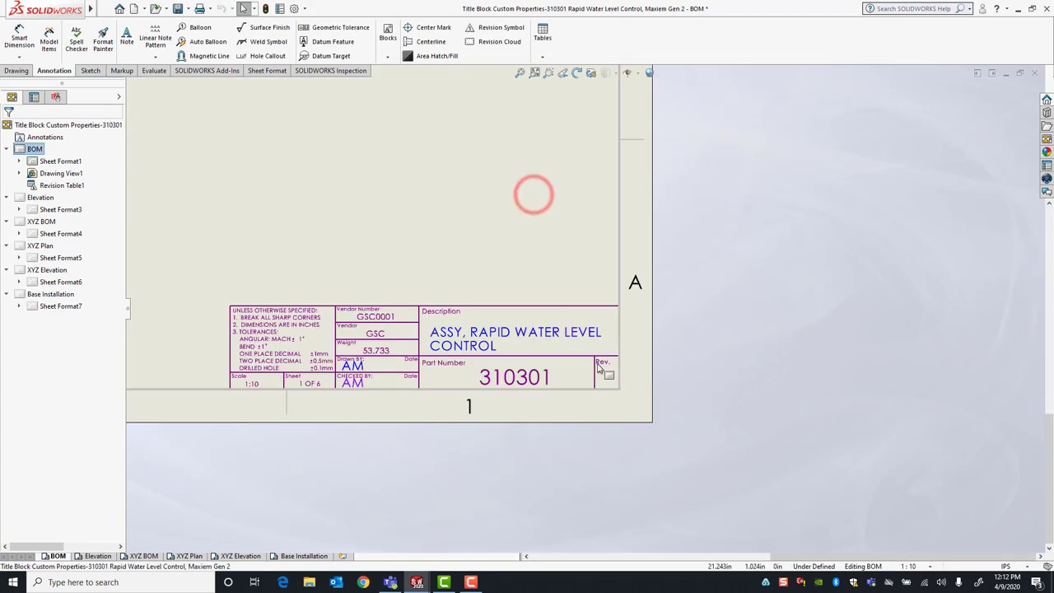
{"action": "scroll", "coordinate": [535, 226], "scroll_direction": "down", "scroll_amount": 1}
{"action": "right_click", "coordinate": [489, 196]}
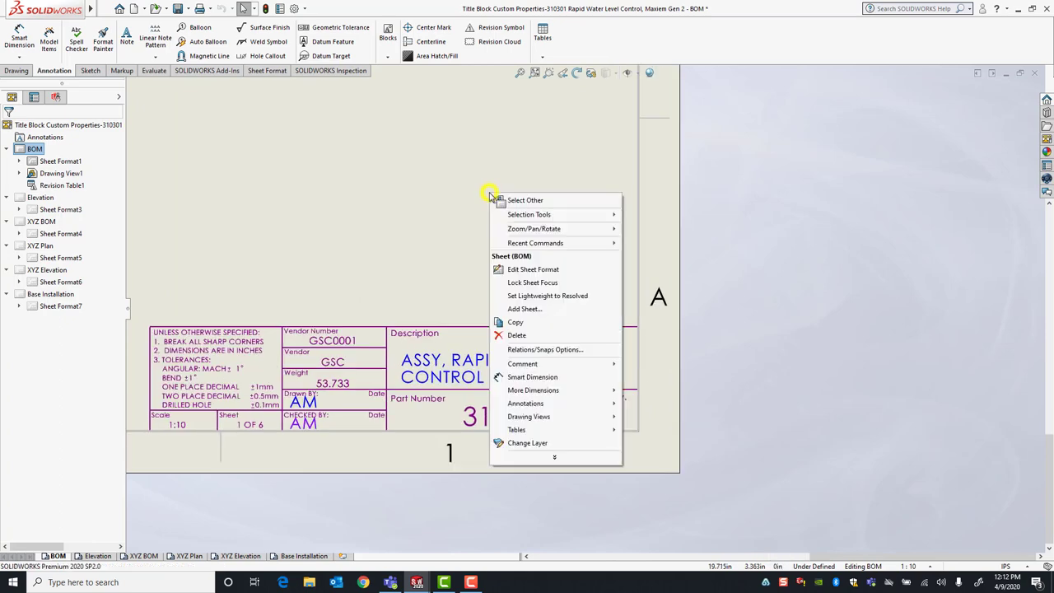
{"action": "left_click", "coordinate": [523, 271]}
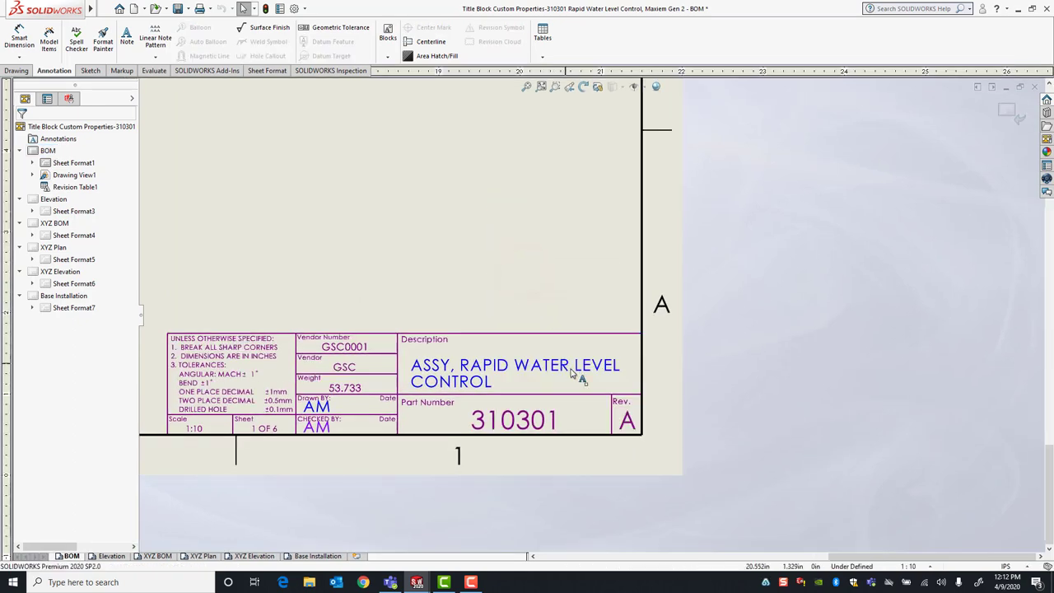
{"action": "scroll", "coordinate": [572, 373], "scroll_direction": "down", "scroll_amount": 1}
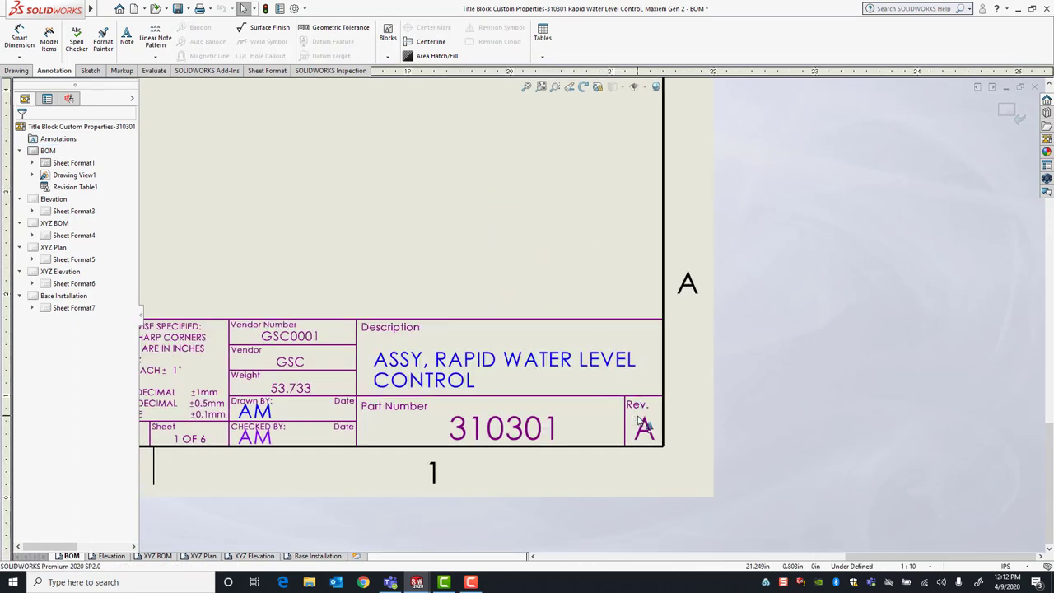
{"action": "left_click", "coordinate": [1003, 109]}
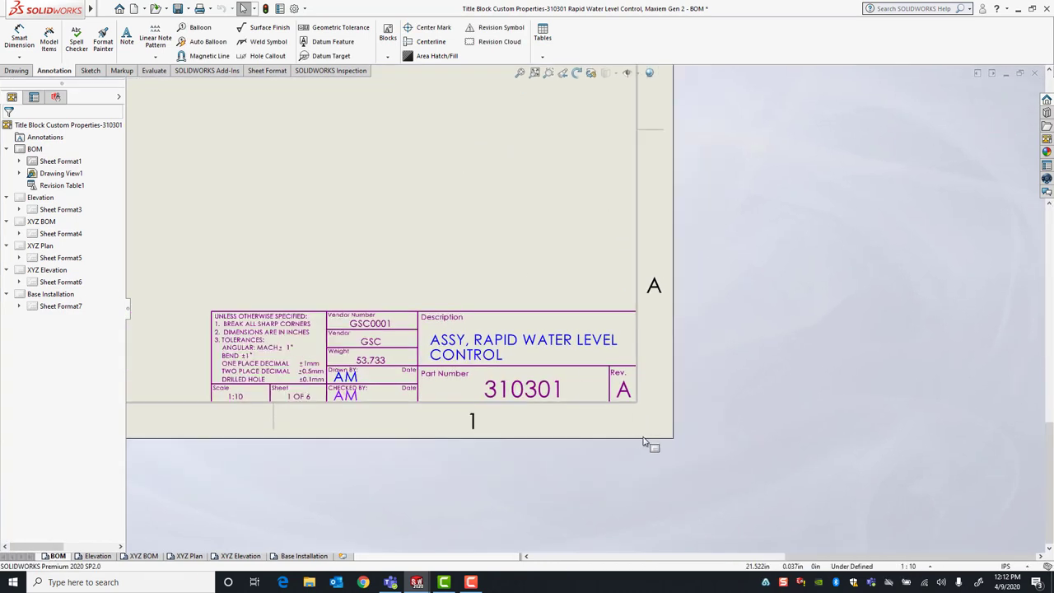
{"action": "scroll", "coordinate": [498, 209], "scroll_direction": "up", "scroll_amount": 6}
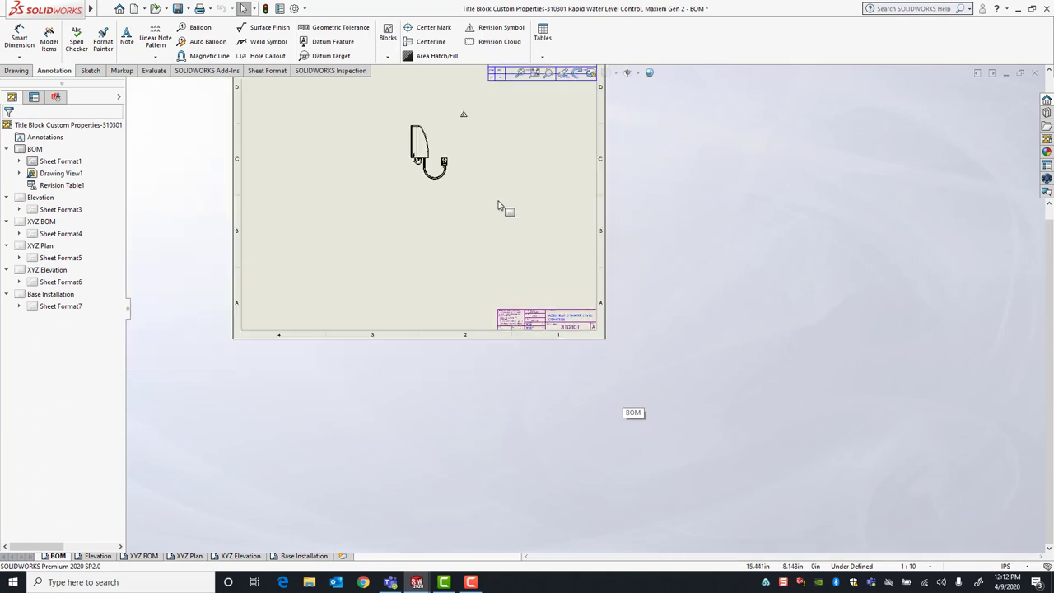
{"action": "scroll", "coordinate": [498, 205], "scroll_direction": "down", "scroll_amount": 5}
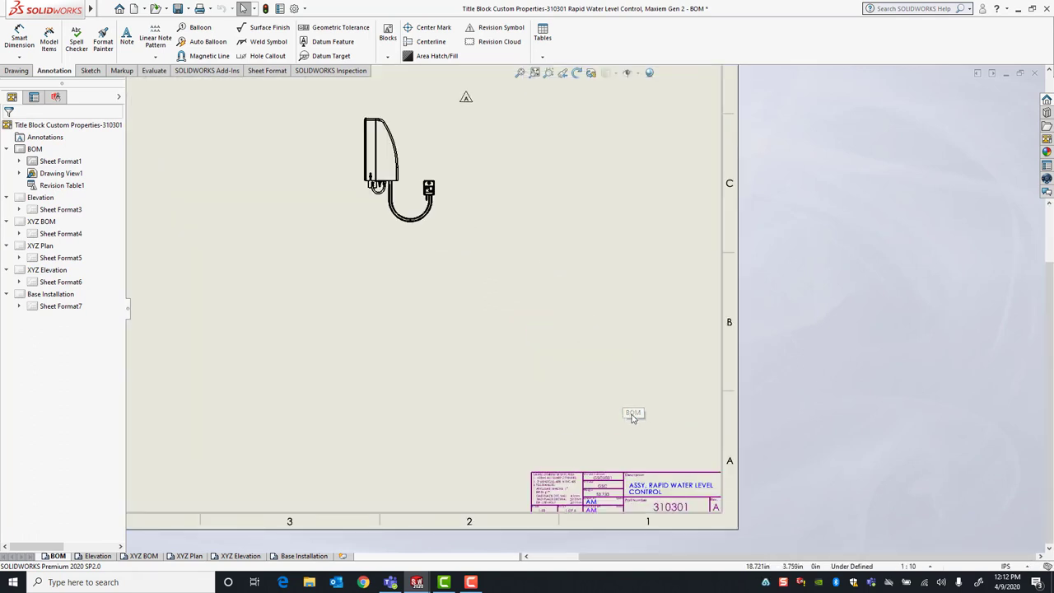
{"action": "scroll", "coordinate": [632, 417], "scroll_direction": "down", "scroll_amount": 5}
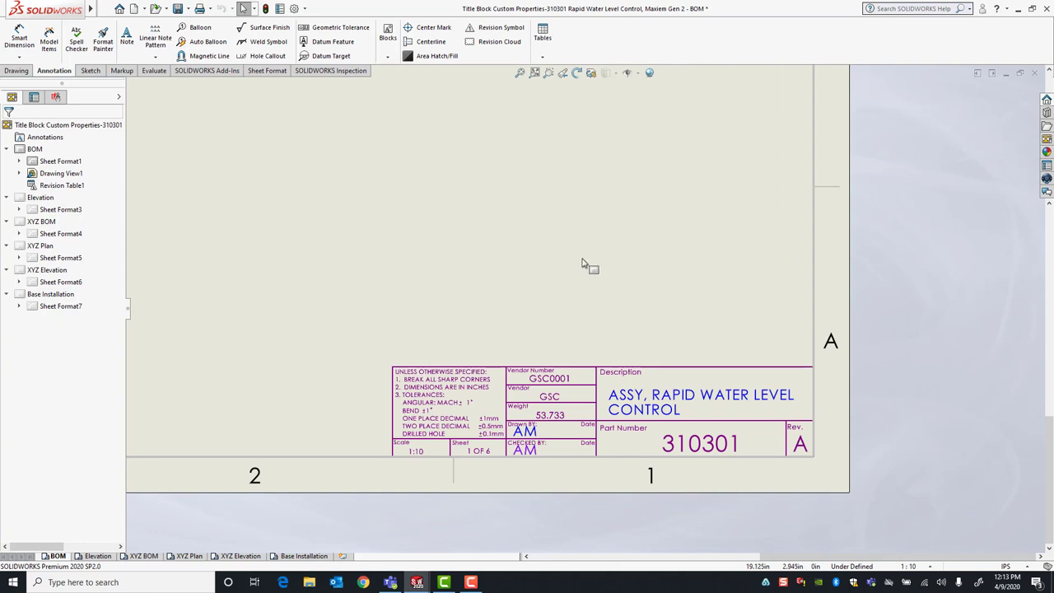
- Examine the title blocks on the sheets from Elevation through Base Installation and return to the BOM sheet
{"action": "left_click", "coordinate": [99, 557]}
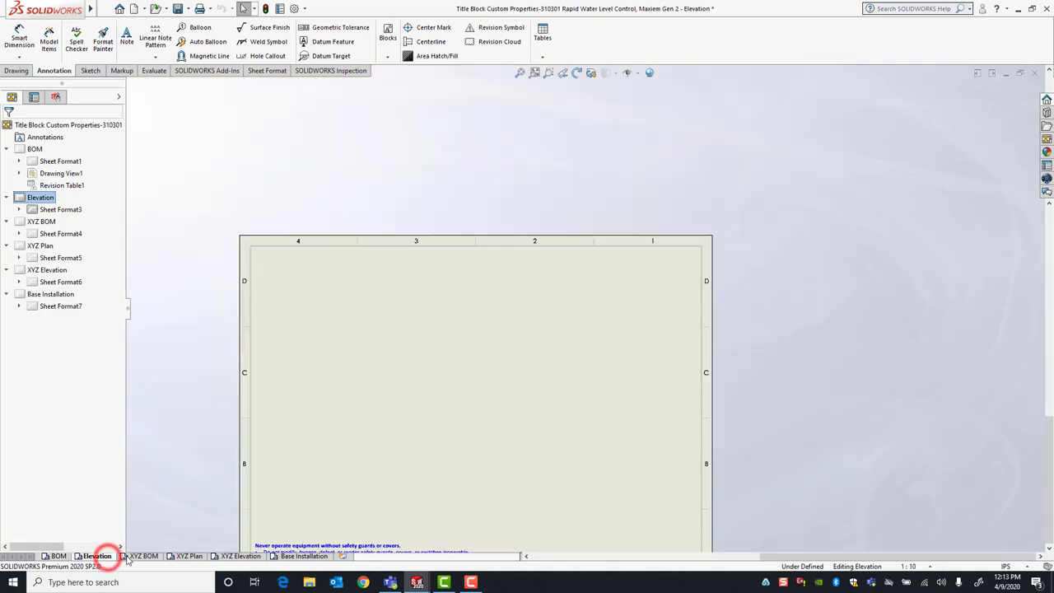
{"action": "key", "text": "f"}
{"action": "scroll", "coordinate": [643, 435], "scroll_direction": "down", "scroll_amount": 5}
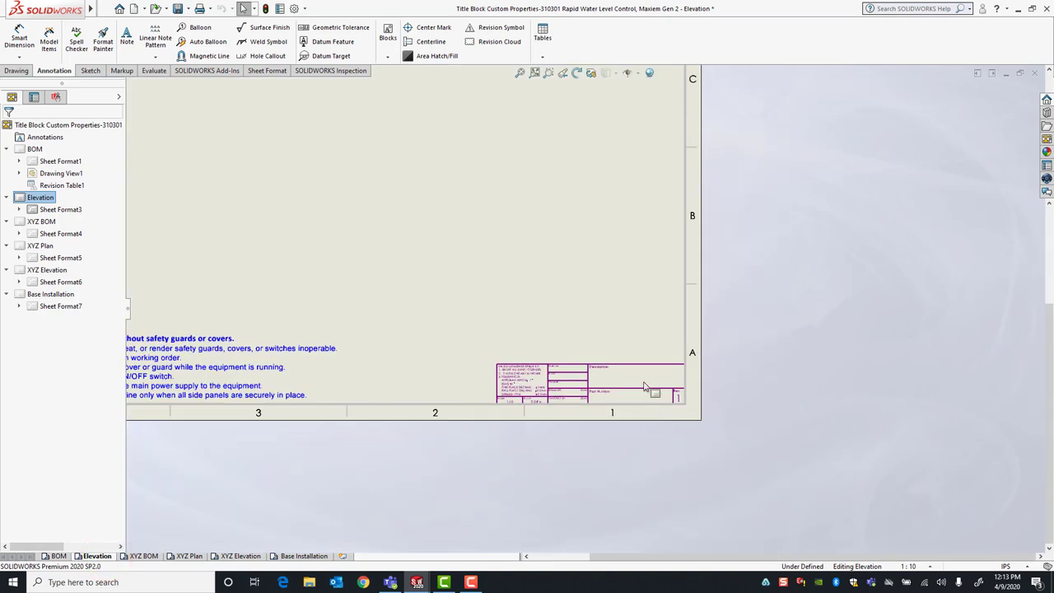
{"action": "left_click", "coordinate": [143, 555]}
{"action": "left_click", "coordinate": [187, 556]}
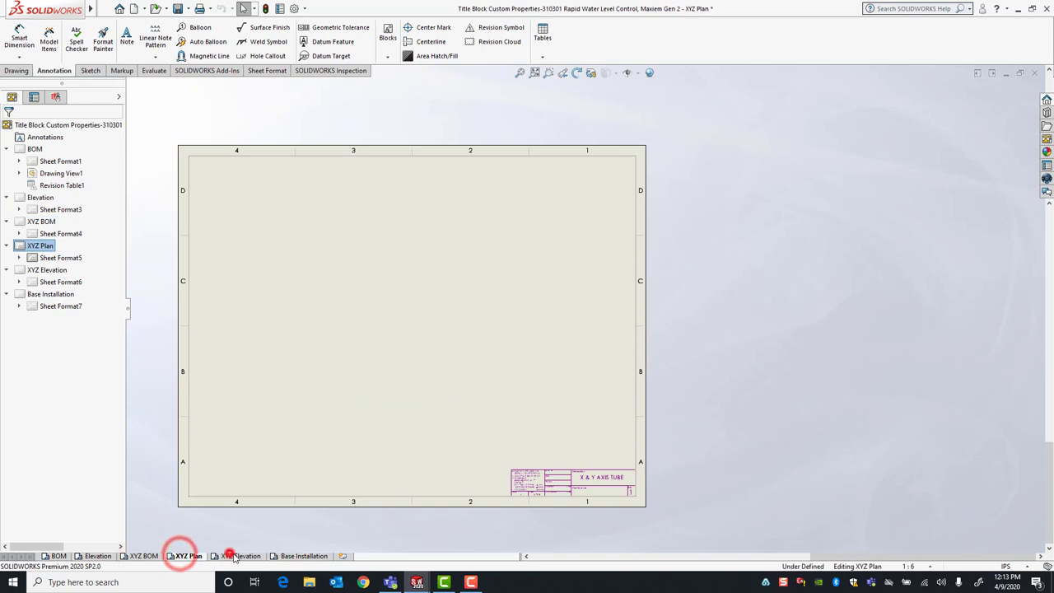
{"action": "left_click", "coordinate": [239, 555]}
{"action": "left_click", "coordinate": [301, 556]}
{"action": "scroll", "coordinate": [687, 485], "scroll_direction": "down", "scroll_amount": 5}
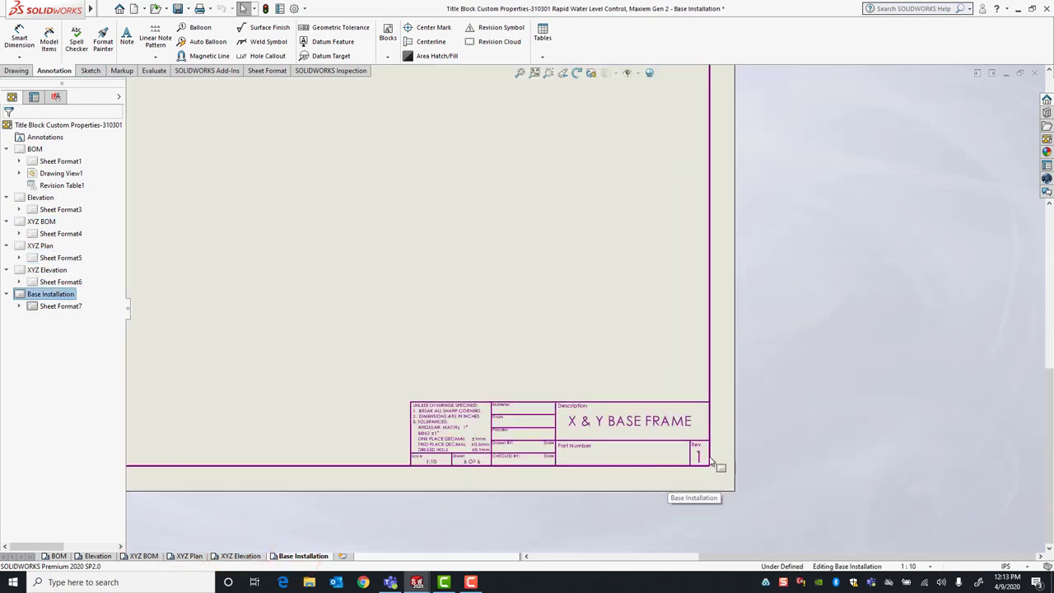
{"action": "scroll", "coordinate": [564, 402], "scroll_direction": "down", "scroll_amount": 2}
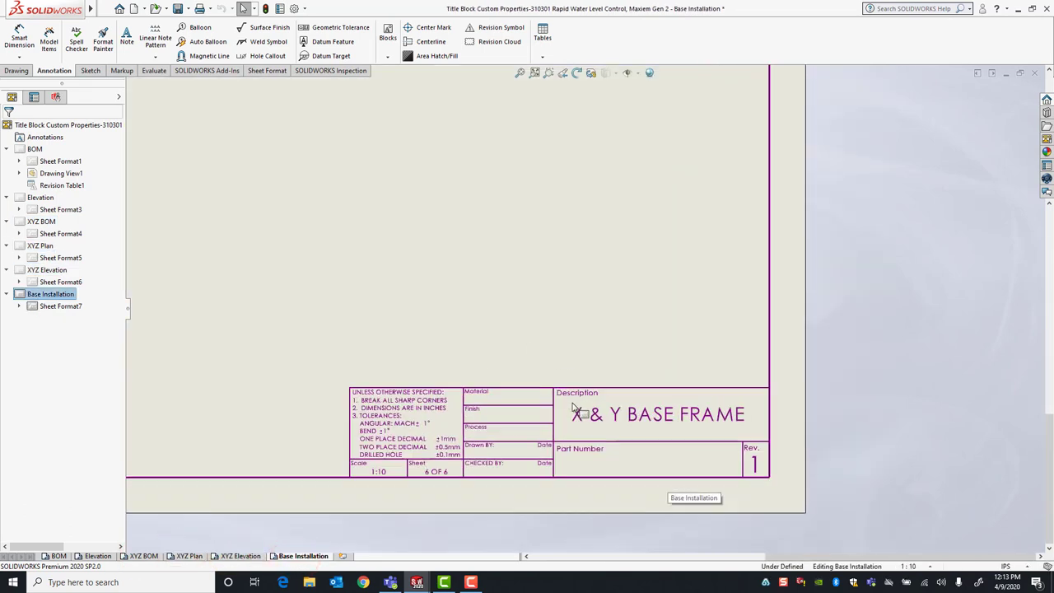
{"action": "left_click", "coordinate": [58, 557]}
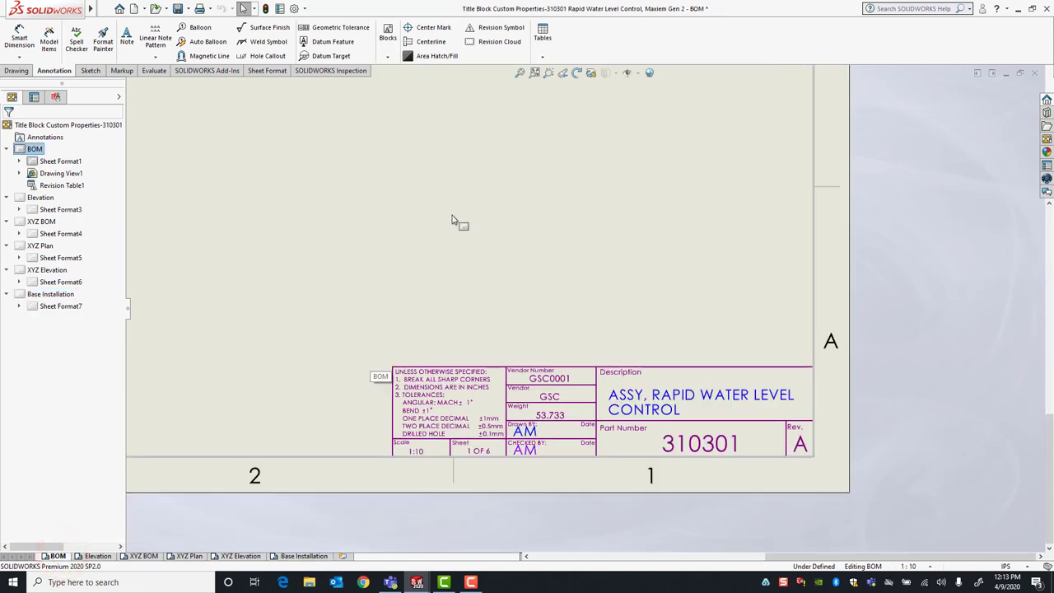
{"action": "key", "text": "f"}
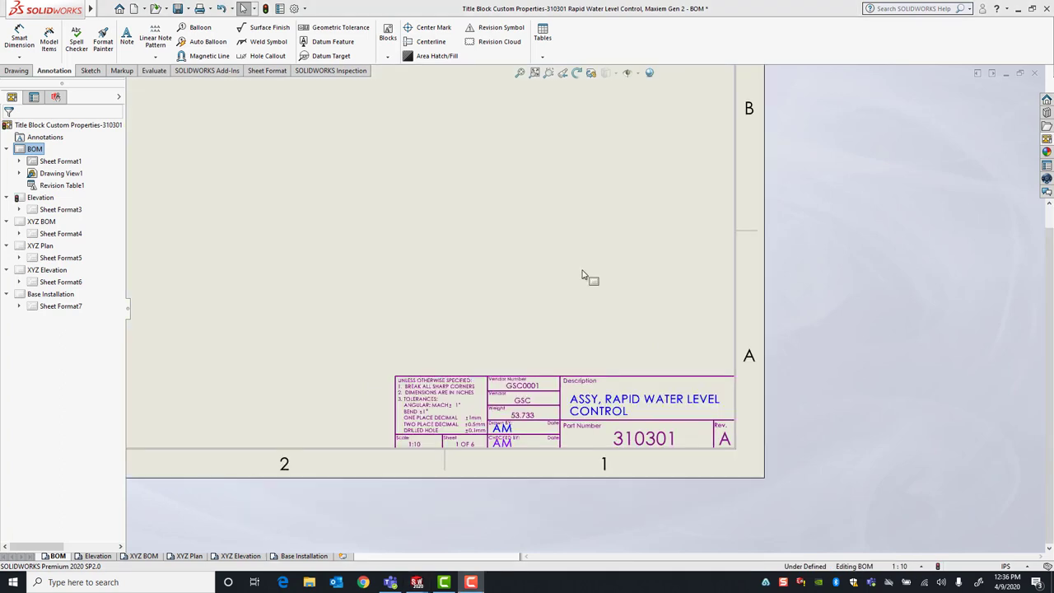
- Switch to the Elevation sheet and open its sheet format for editing at the title block
{"action": "left_click", "coordinate": [98, 556]}
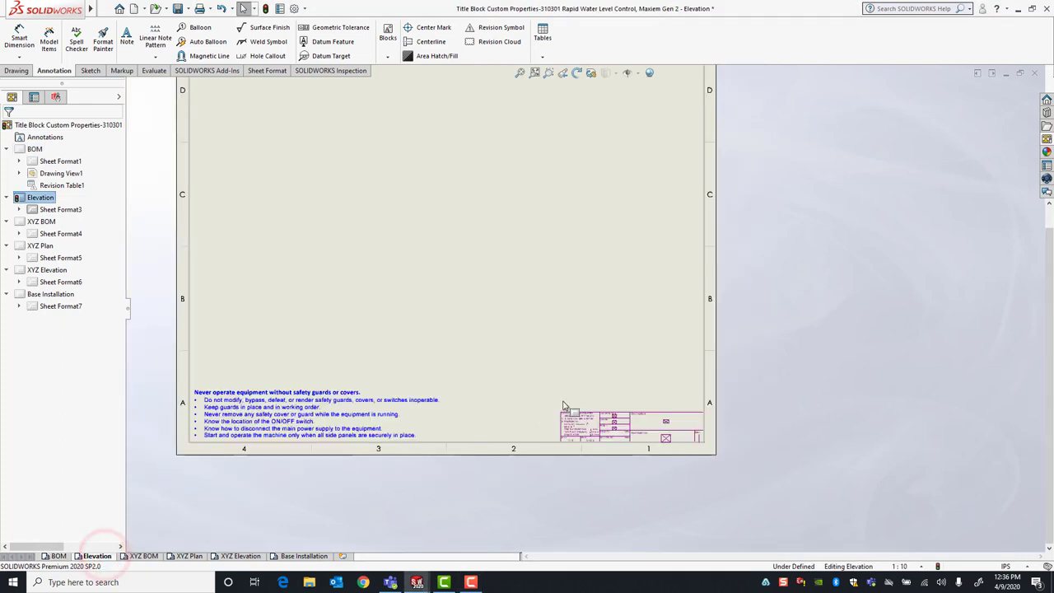
{"action": "scroll", "coordinate": [663, 364], "scroll_direction": "down", "scroll_amount": 1}
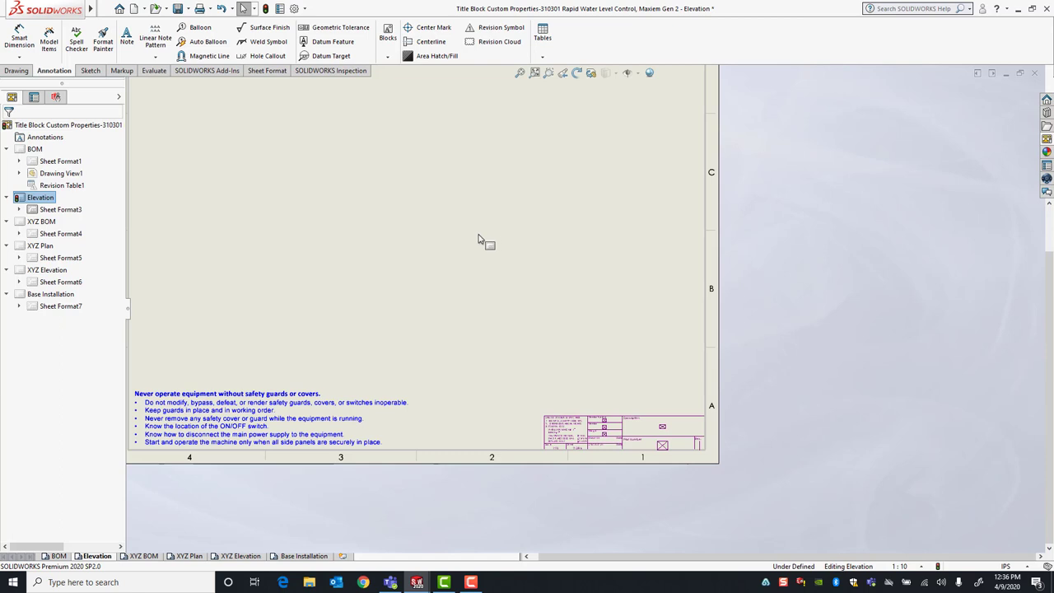
{"action": "right_click", "coordinate": [462, 234]}
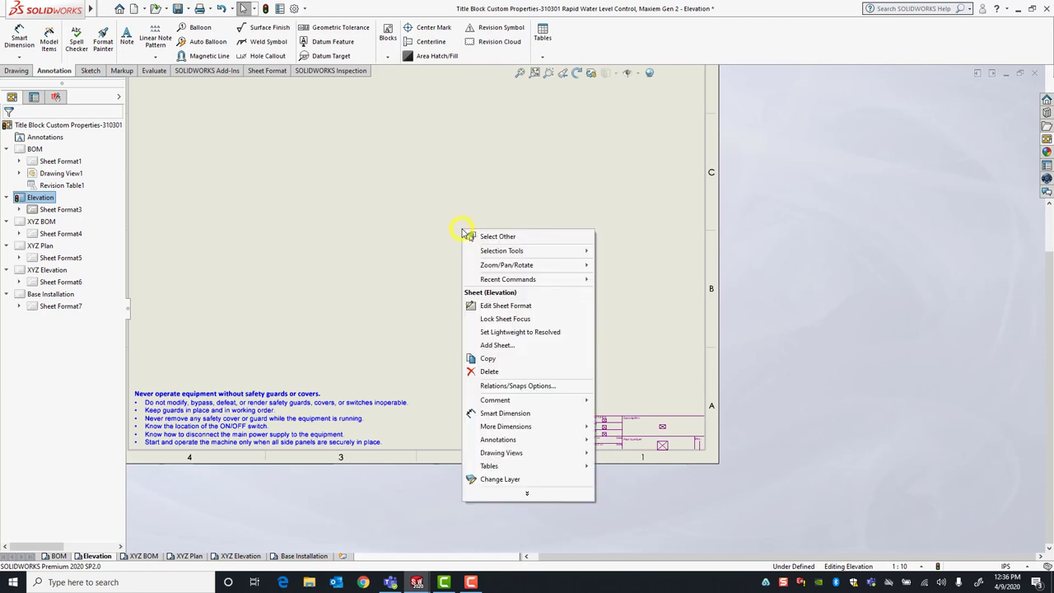
{"action": "left_click", "coordinate": [499, 305]}
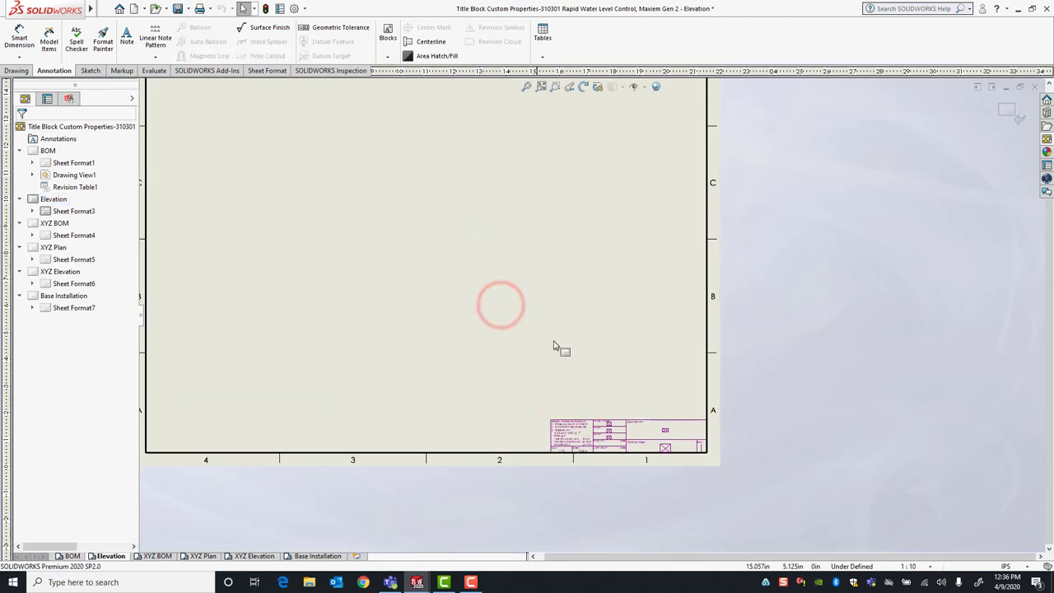
{"action": "scroll", "coordinate": [650, 400], "scroll_direction": "down", "scroll_amount": 4}
{"action": "scroll", "coordinate": [646, 401], "scroll_direction": "down", "scroll_amount": 1}
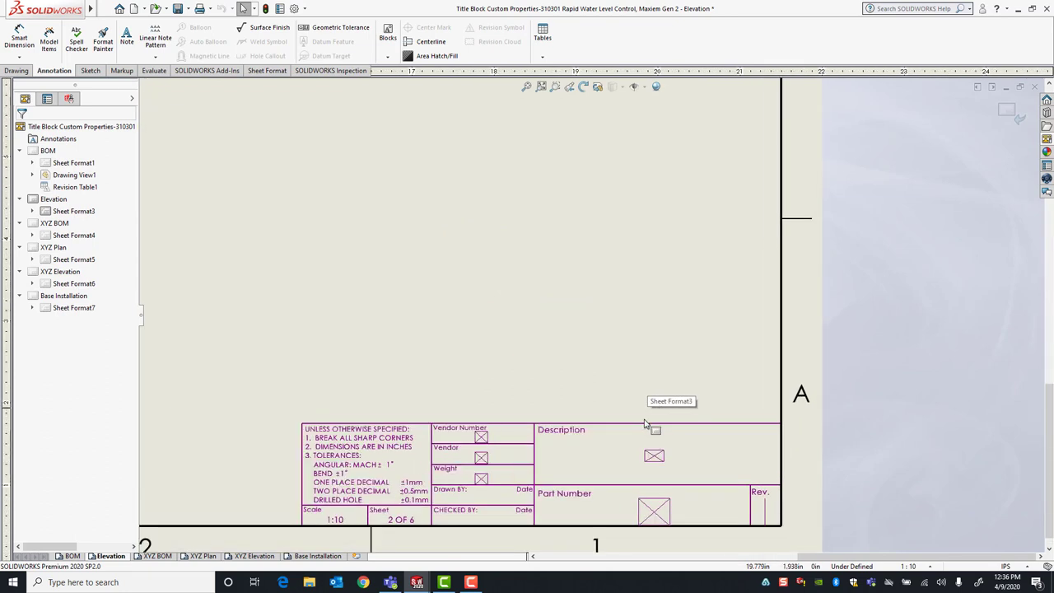
- Check which model properties the Elevation sheet's Description note can link to, cancel the link and leave sheet format editing
{"action": "left_click", "coordinate": [655, 454]}
{"action": "left_click", "coordinate": [654, 453]}
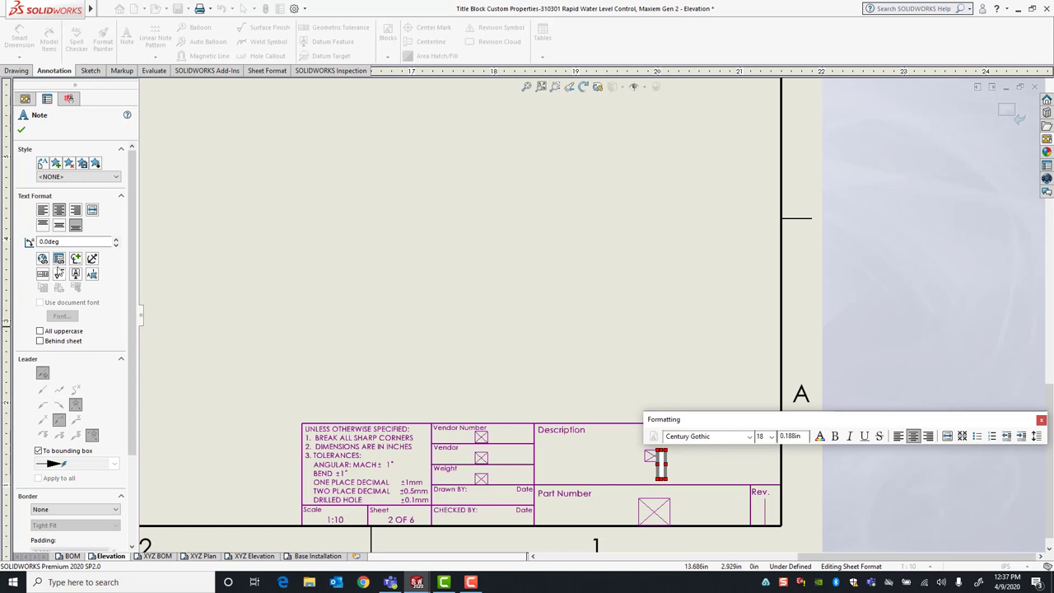
{"action": "left_click", "coordinate": [58, 261]}
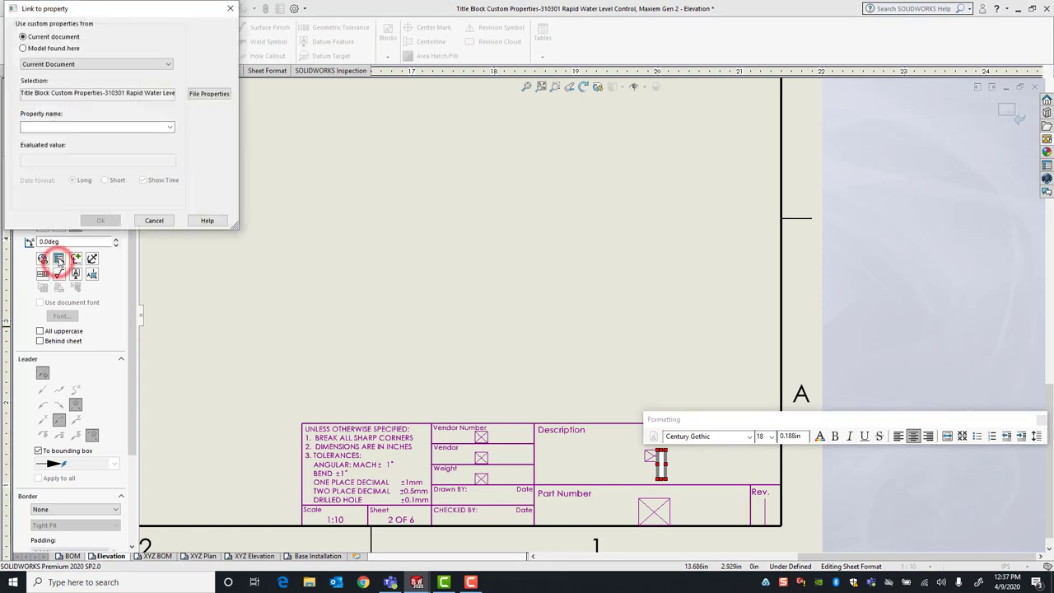
{"action": "left_click", "coordinate": [23, 48]}
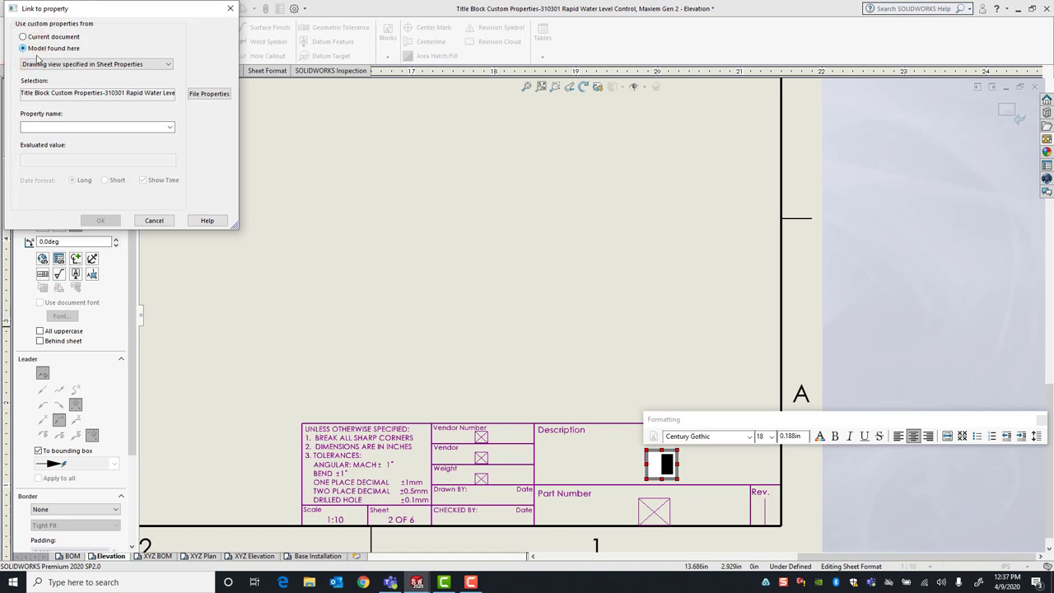
{"action": "left_click", "coordinate": [170, 128]}
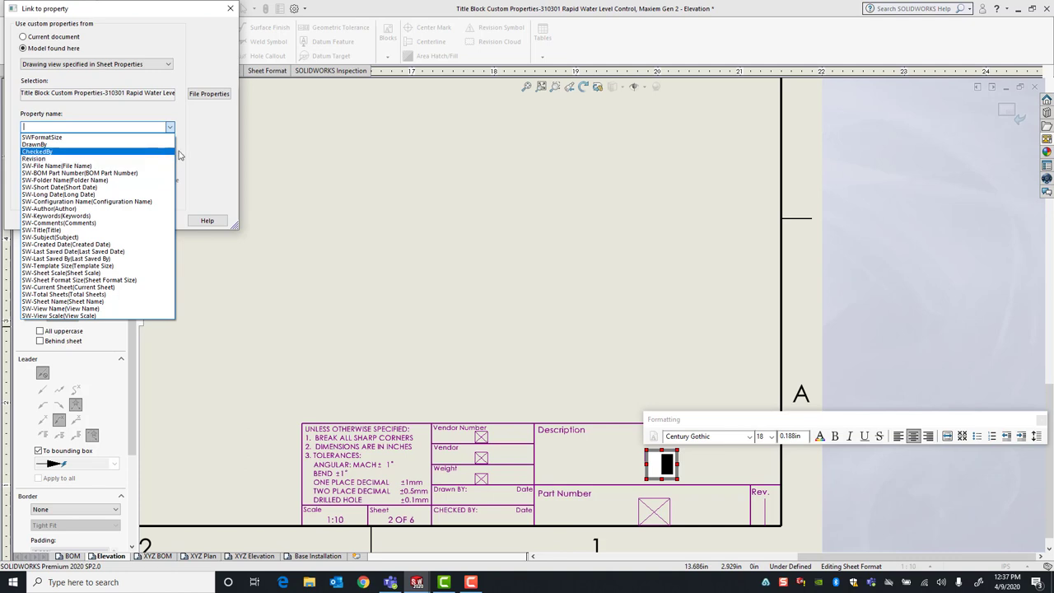
{"action": "left_click", "coordinate": [203, 138]}
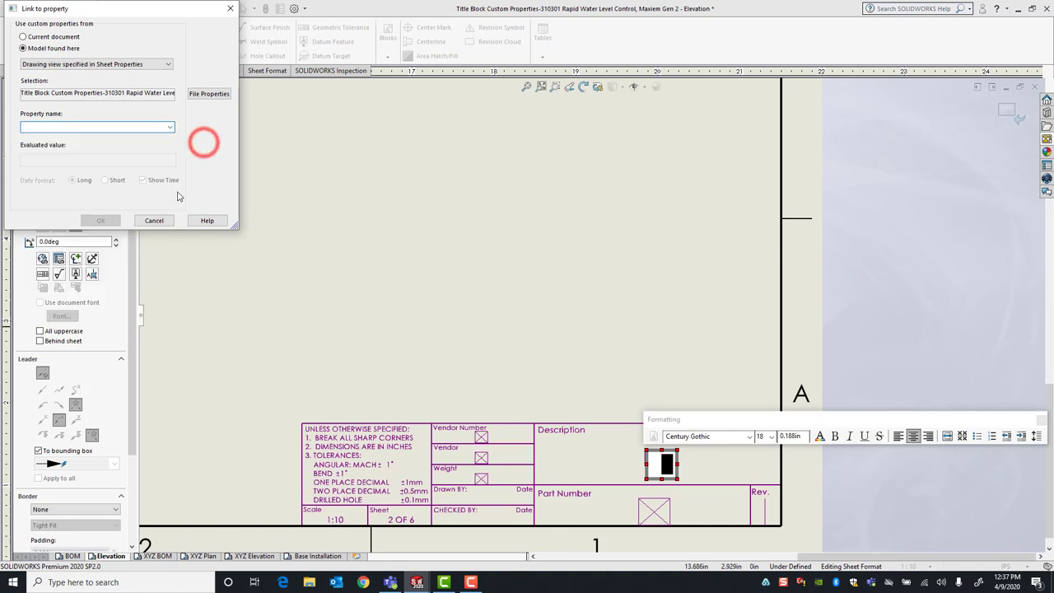
{"action": "left_click", "coordinate": [153, 221]}
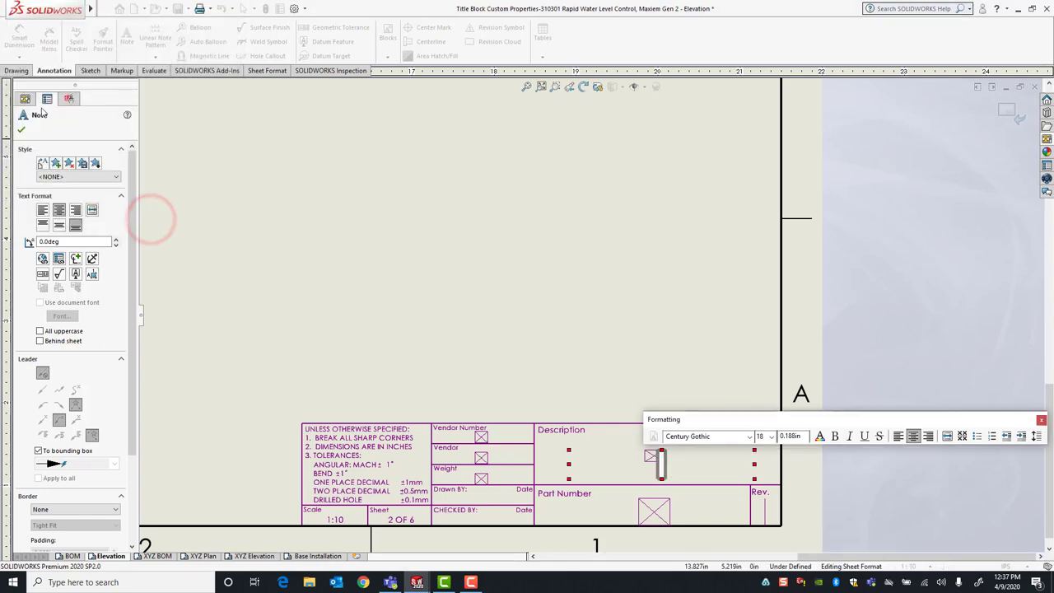
{"action": "left_click", "coordinate": [22, 126]}
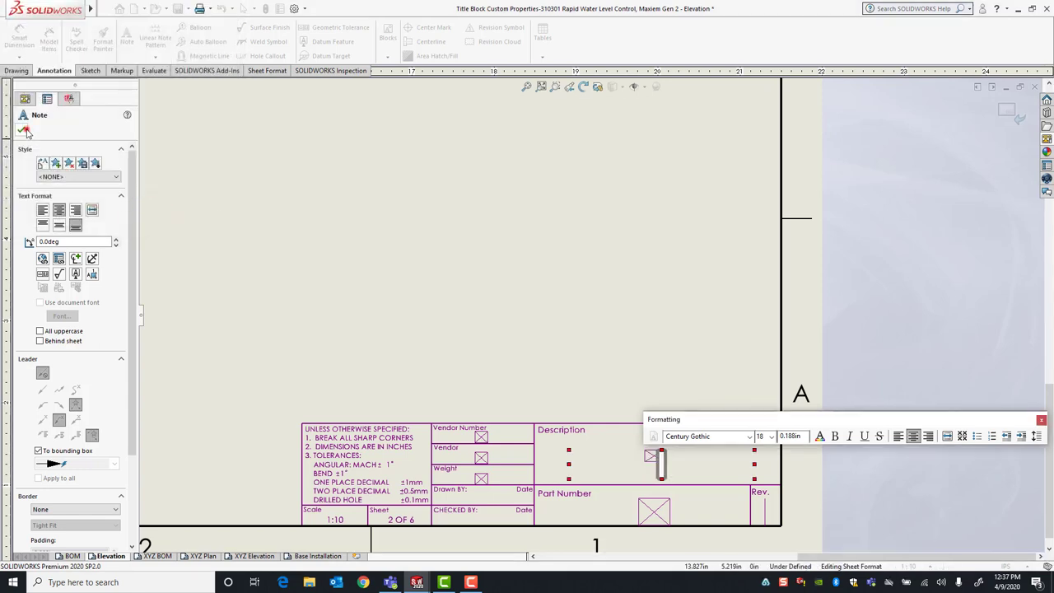
{"action": "left_click", "coordinate": [1005, 111]}
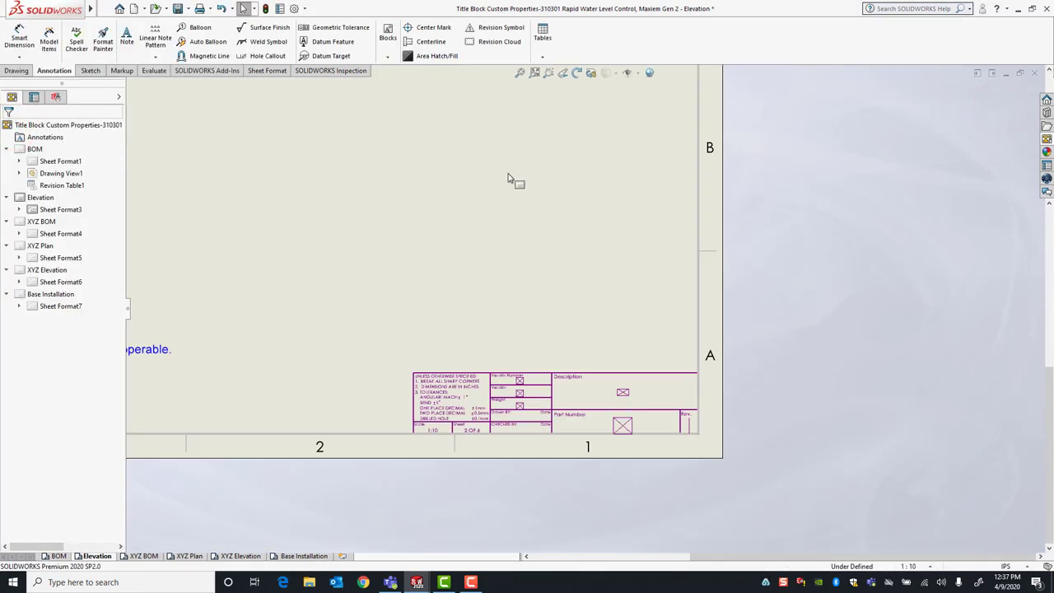
- Refresh the available model views and place the assembly's Front view in zone C2 of the Elevation sheet, without projected views
{"action": "left_click", "coordinate": [1044, 139]}
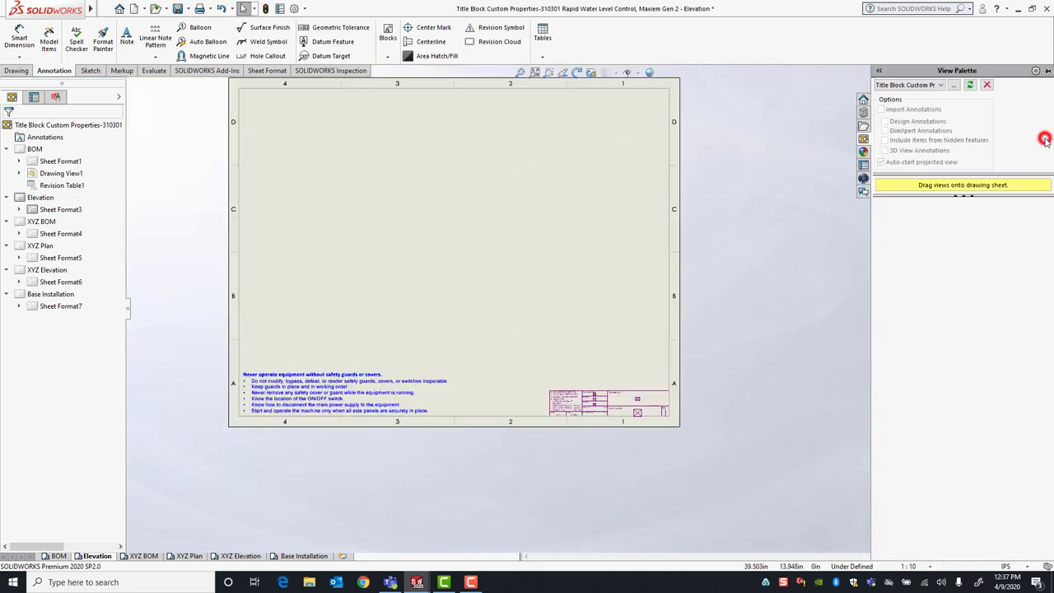
{"action": "left_click", "coordinate": [970, 86]}
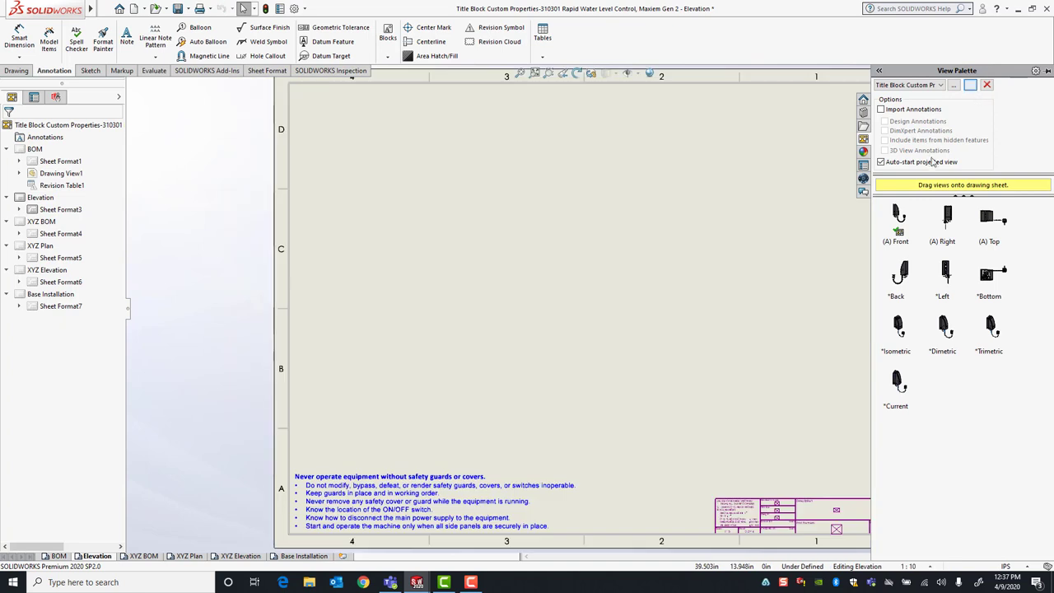
{"action": "left_click_drag", "start_coordinate": [904, 214], "coordinate": [648, 254]}
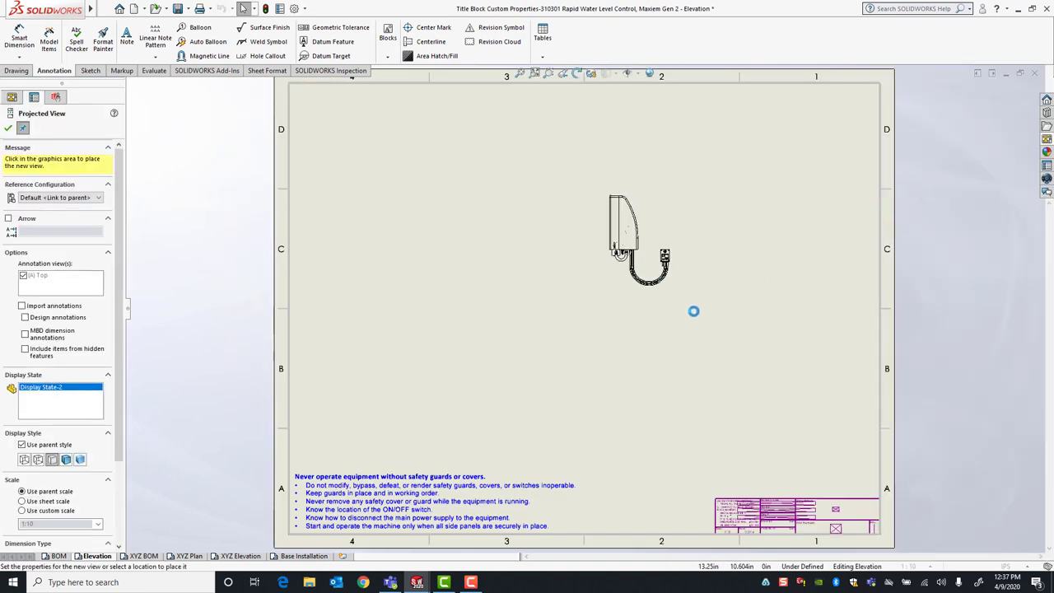
{"action": "key", "text": "Escape"}
{"action": "scroll", "coordinate": [741, 370], "scroll_direction": "up", "scroll_amount": 3}
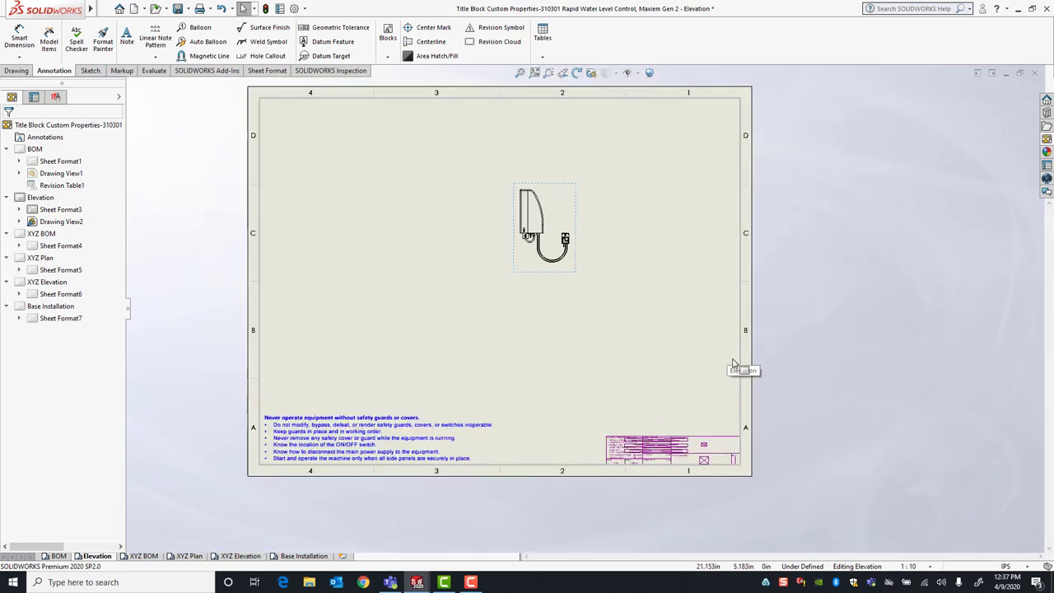
- Open the Elevation sheet's format for editing and link its Description note to the model's Description property
{"action": "scroll", "coordinate": [654, 399], "scroll_direction": "up", "scroll_amount": 2}
{"action": "right_click", "coordinate": [601, 304]}
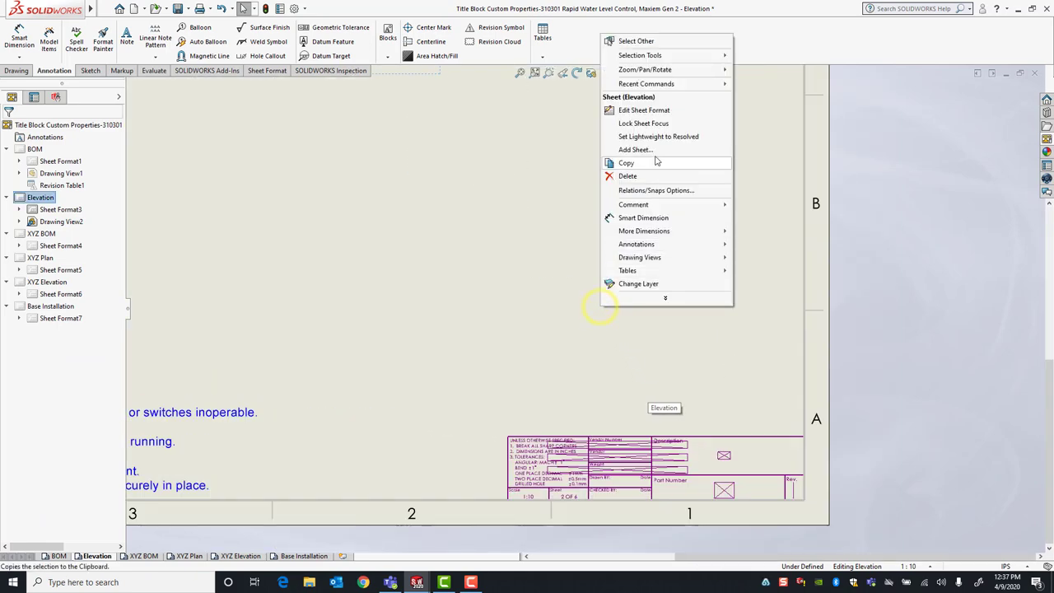
{"action": "left_click", "coordinate": [649, 110]}
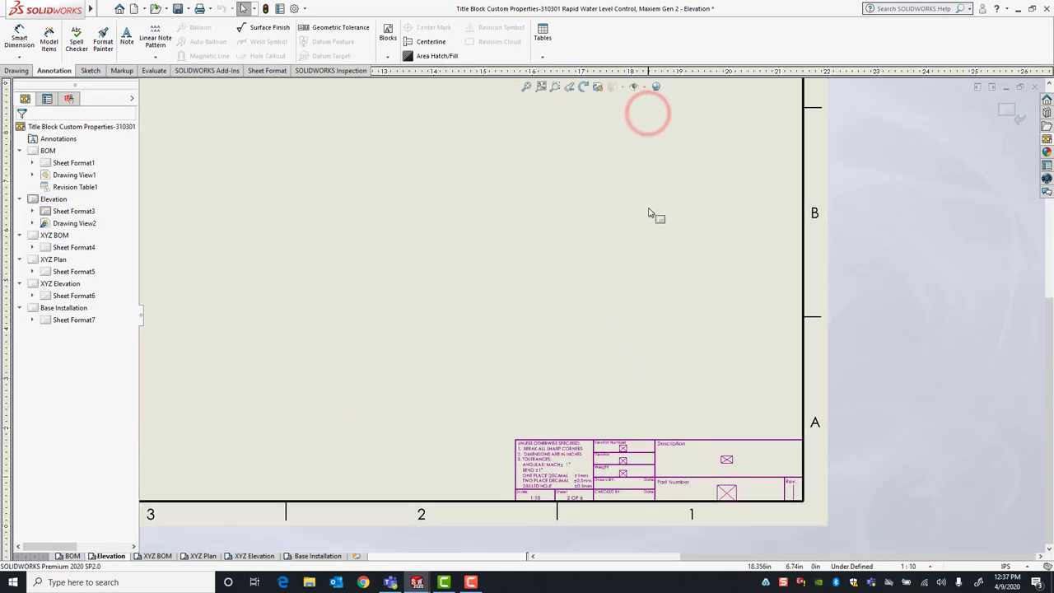
{"action": "scroll", "coordinate": [705, 440], "scroll_direction": "up", "scroll_amount": 2}
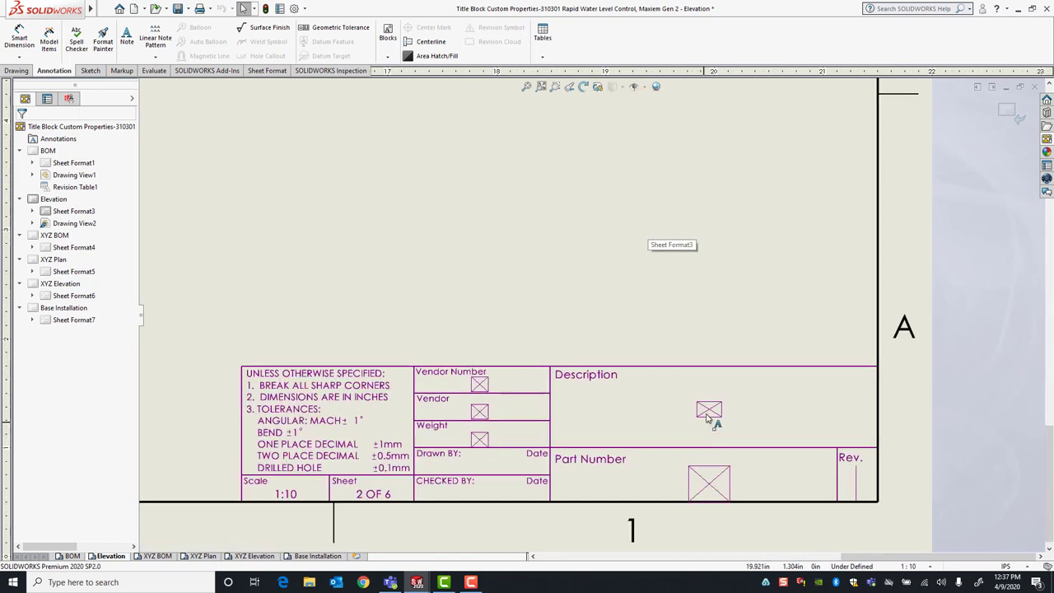
{"action": "left_click", "coordinate": [705, 412]}
{"action": "left_click", "coordinate": [705, 412]}
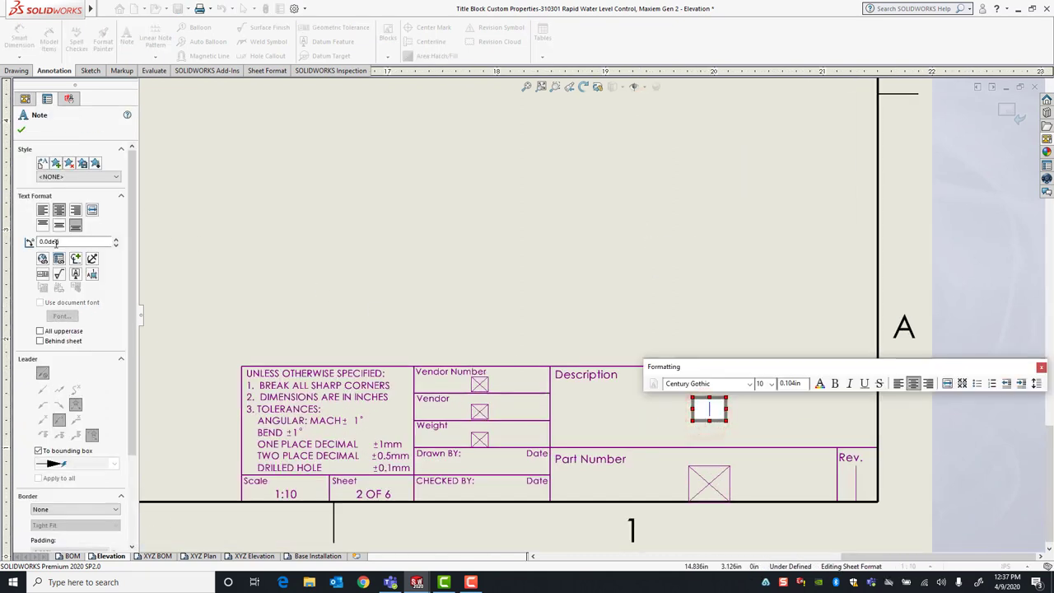
{"action": "left_click", "coordinate": [59, 259]}
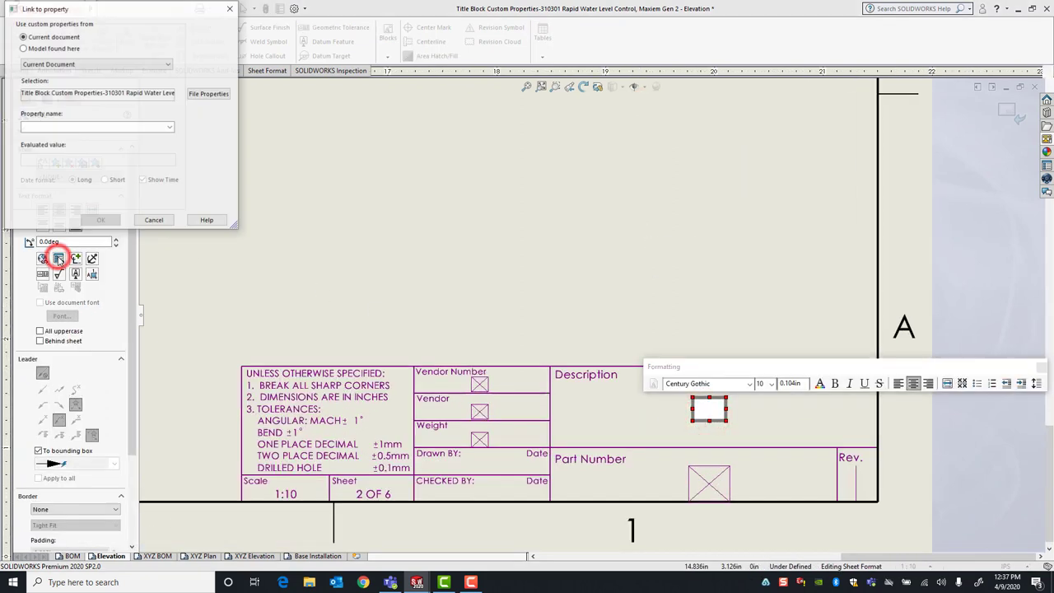
{"action": "left_click", "coordinate": [22, 48]}
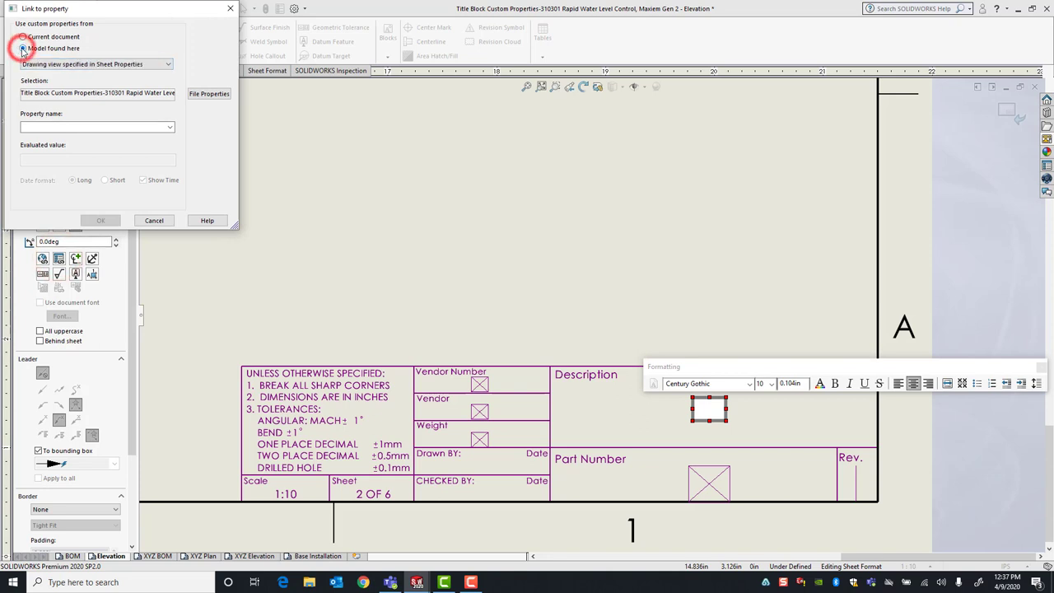
{"action": "left_click", "coordinate": [169, 128]}
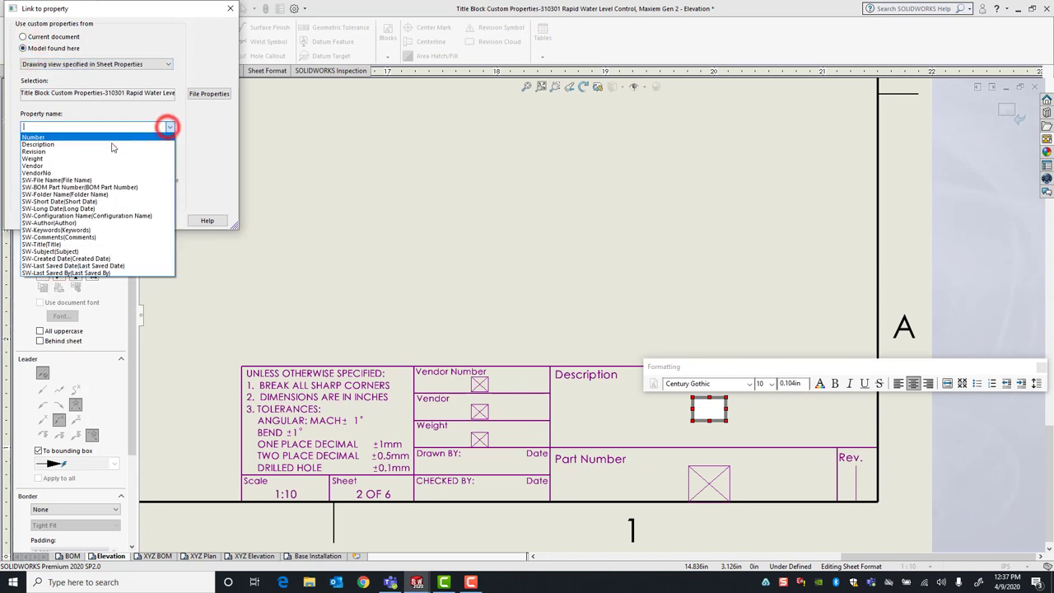
{"action": "left_click", "coordinate": [51, 145]}
{"action": "left_click", "coordinate": [104, 220]}
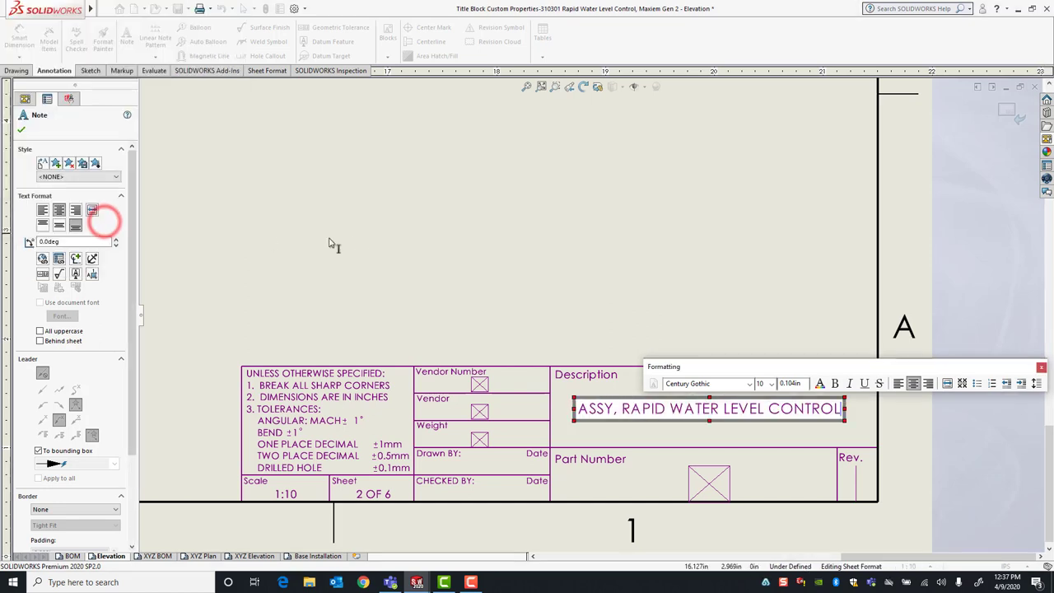
{"action": "left_click", "coordinate": [414, 245]}
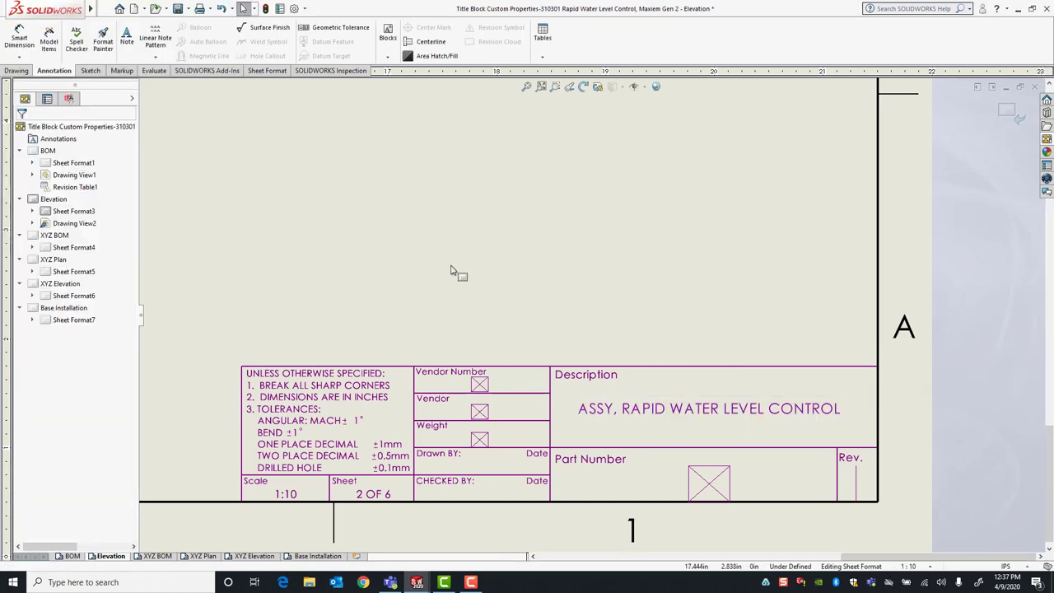
- Link the Elevation title block's Vendor Number note to the model's VendorNo property
{"action": "double_click", "coordinate": [483, 384]}
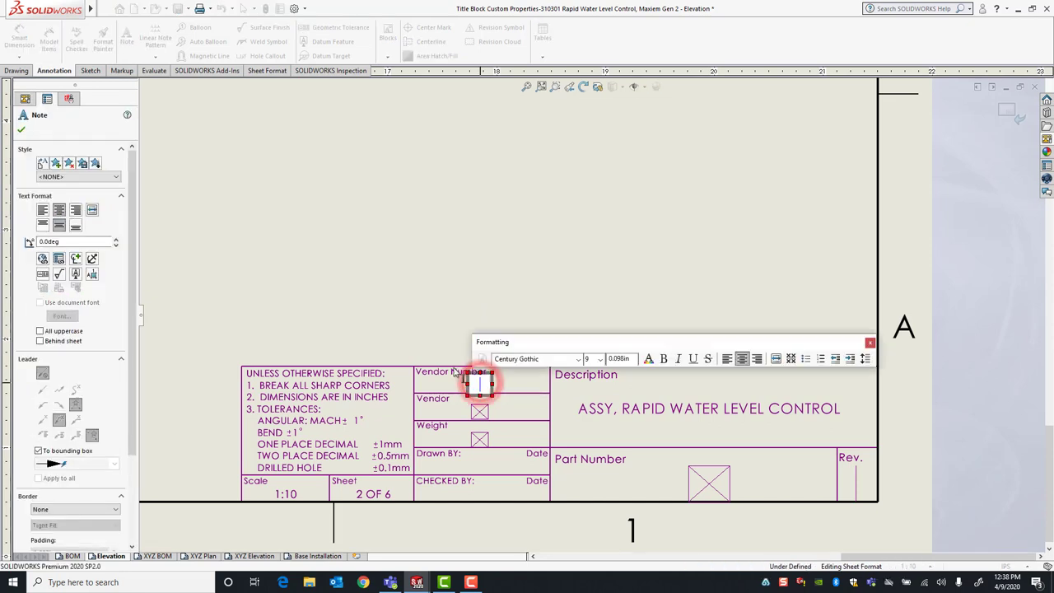
{"action": "left_click", "coordinate": [58, 260]}
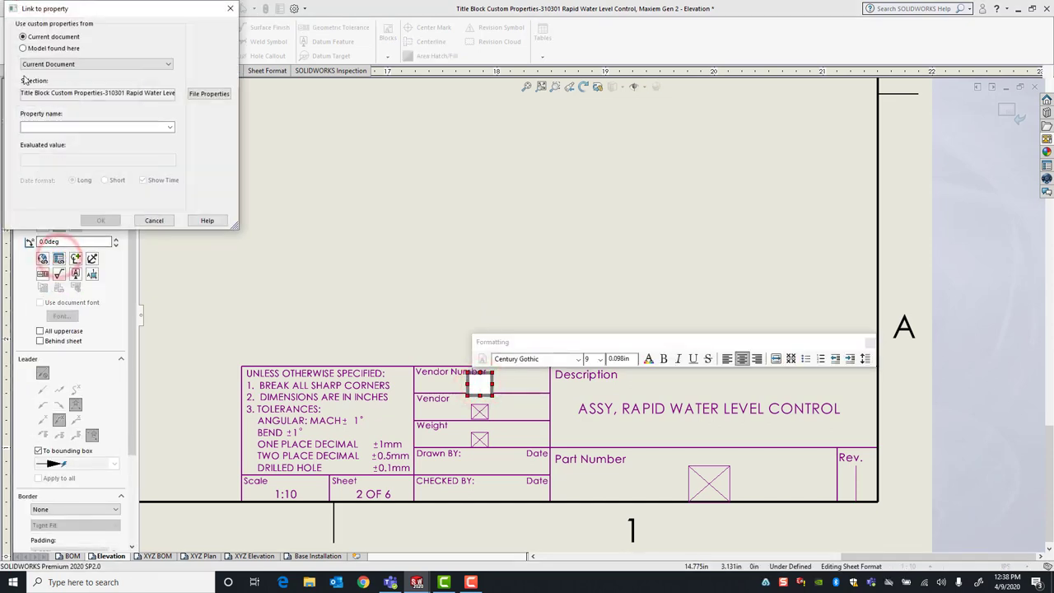
{"action": "left_click", "coordinate": [23, 48]}
{"action": "left_click", "coordinate": [170, 127]}
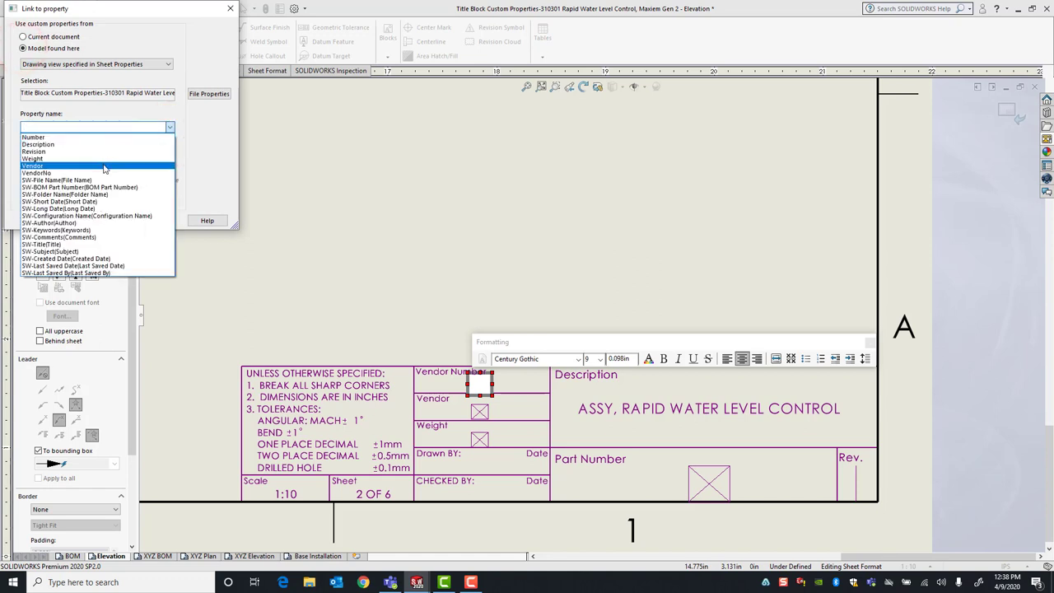
{"action": "left_click", "coordinate": [103, 173]}
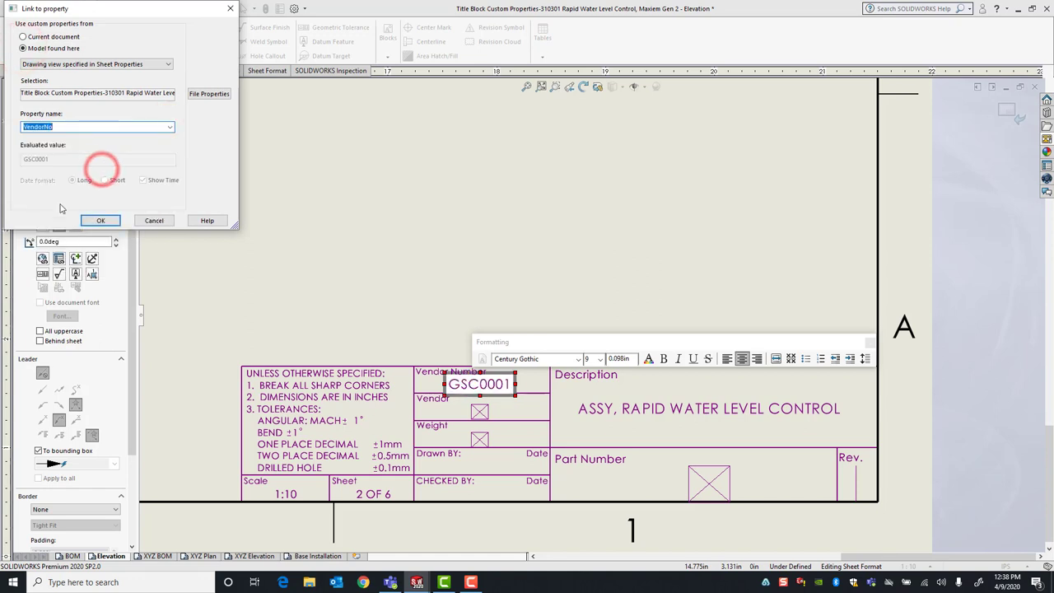
{"action": "left_click", "coordinate": [100, 220]}
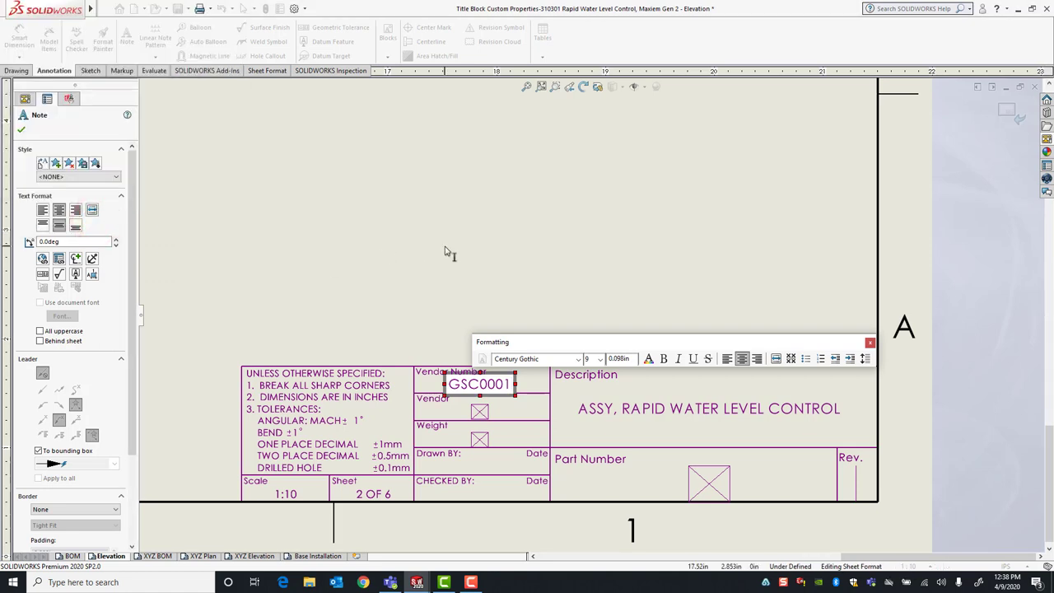
{"action": "key", "text": "Escape"}
{"action": "key", "text": "z"}
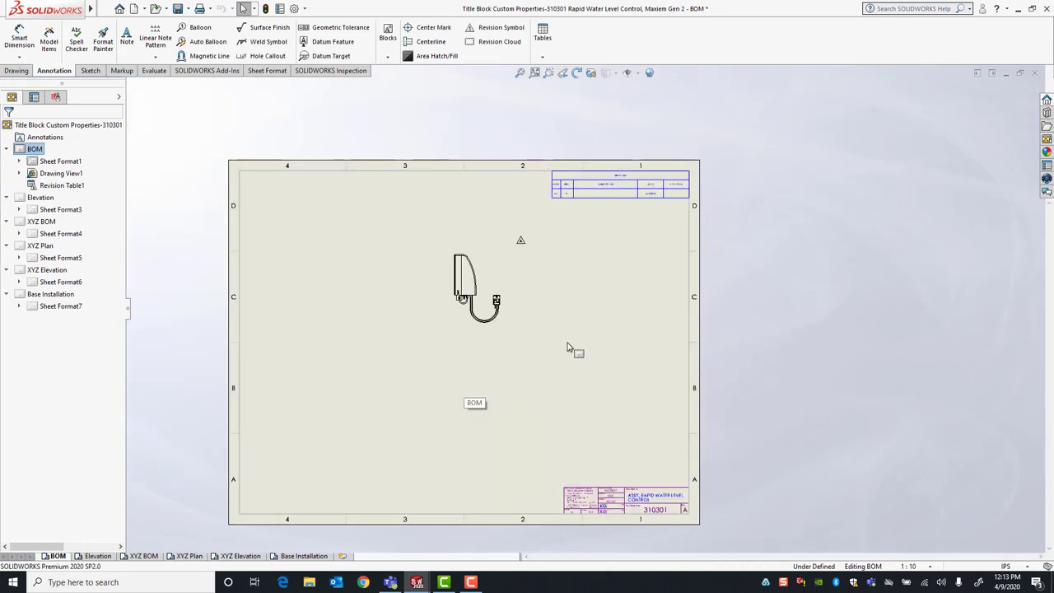
{"action": "scroll", "coordinate": [566, 346], "scroll_direction": "up", "scroll_amount": 1}
{"action": "scroll", "coordinate": [566, 346], "scroll_direction": "down", "scroll_amount": 2}
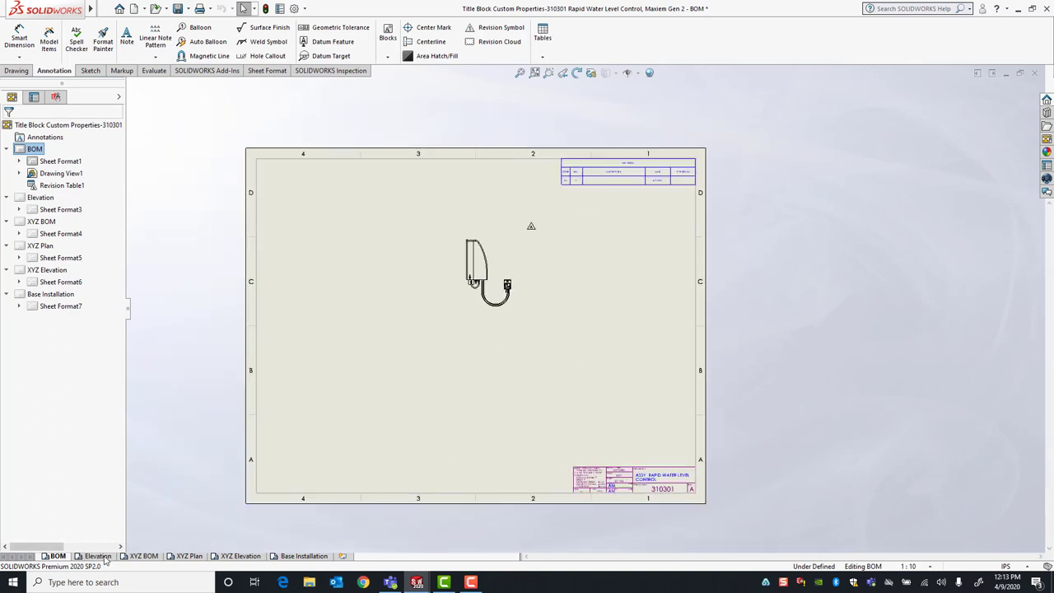
{"action": "mouse_move", "coordinate": [105, 560]}
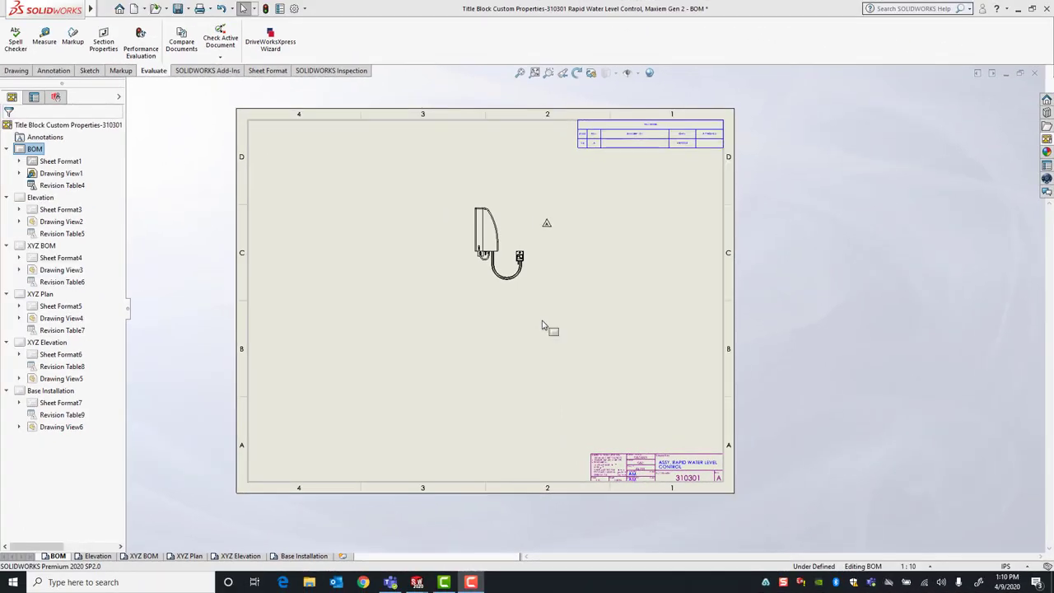
{"action": "scroll", "coordinate": [552, 320], "scroll_direction": "down", "scroll_amount": 1}
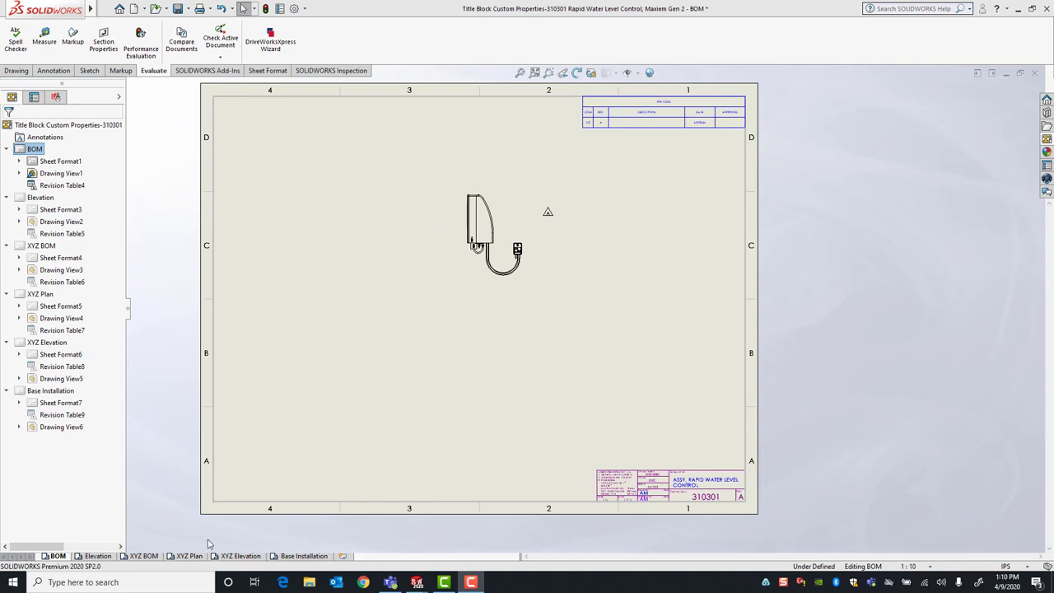
- Examine the title block and the revision table on the Elevation sheet
{"action": "left_click", "coordinate": [97, 555]}
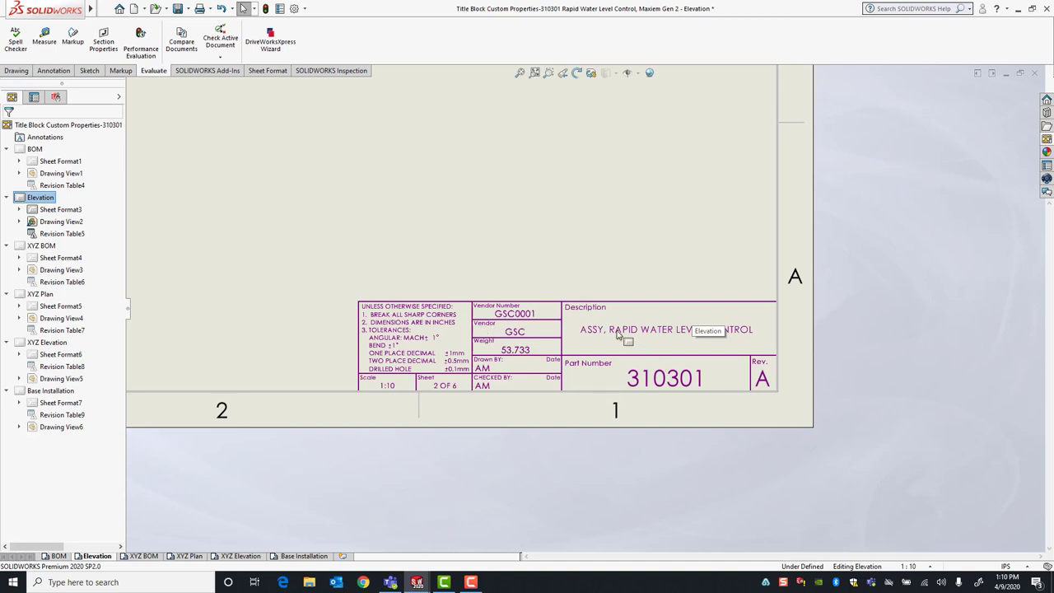
{"action": "scroll", "coordinate": [616, 332], "scroll_direction": "up", "scroll_amount": 3}
{"action": "scroll", "coordinate": [597, 217], "scroll_direction": "up", "scroll_amount": 1}
{"action": "scroll", "coordinate": [598, 217], "scroll_direction": "down", "scroll_amount": 1}
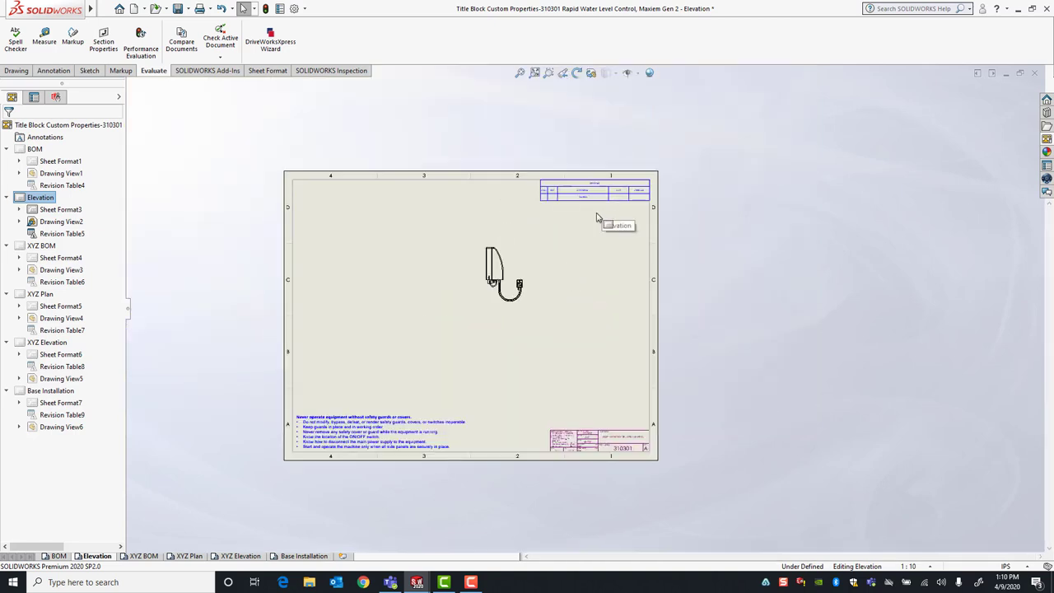
{"action": "scroll", "coordinate": [576, 219], "scroll_direction": "down", "scroll_amount": 2}
{"action": "scroll", "coordinate": [527, 296], "scroll_direction": "down", "scroll_amount": 1}
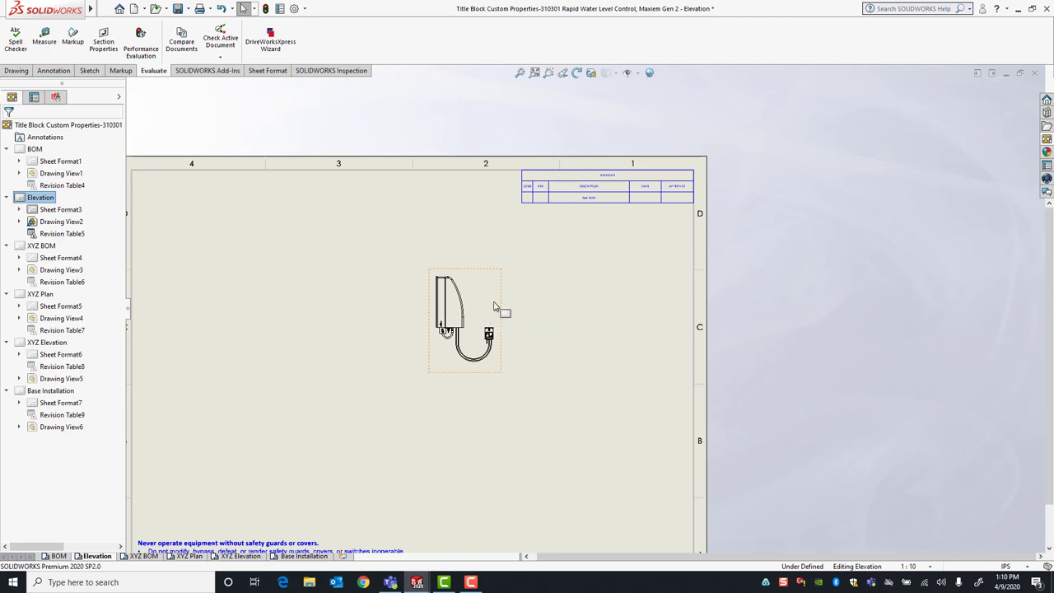
{"action": "scroll", "coordinate": [599, 423], "scroll_direction": "down", "scroll_amount": 1}
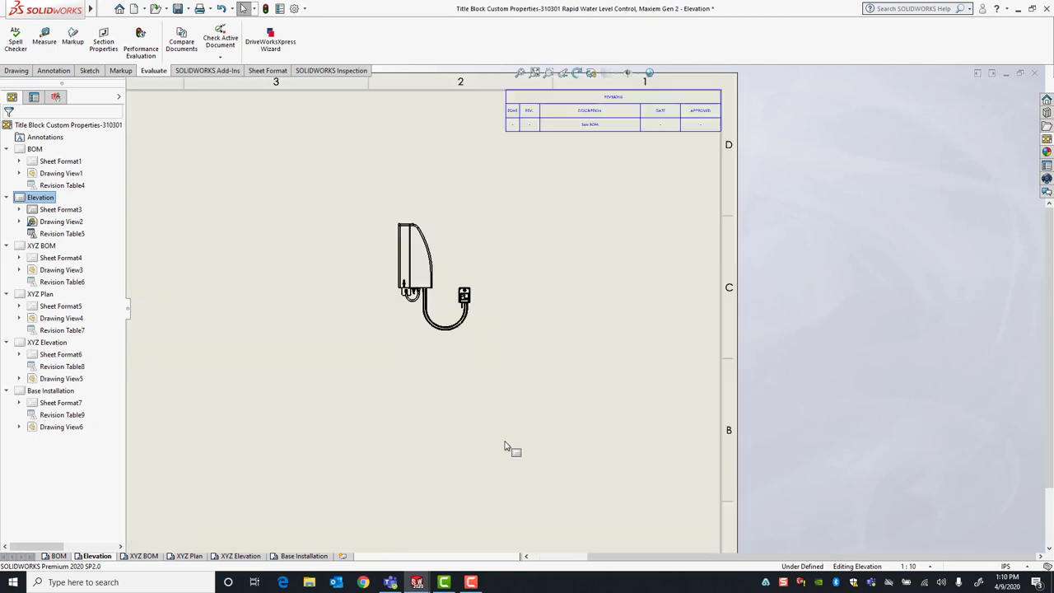
{"action": "scroll", "coordinate": [507, 445], "scroll_direction": "up", "scroll_amount": 2}
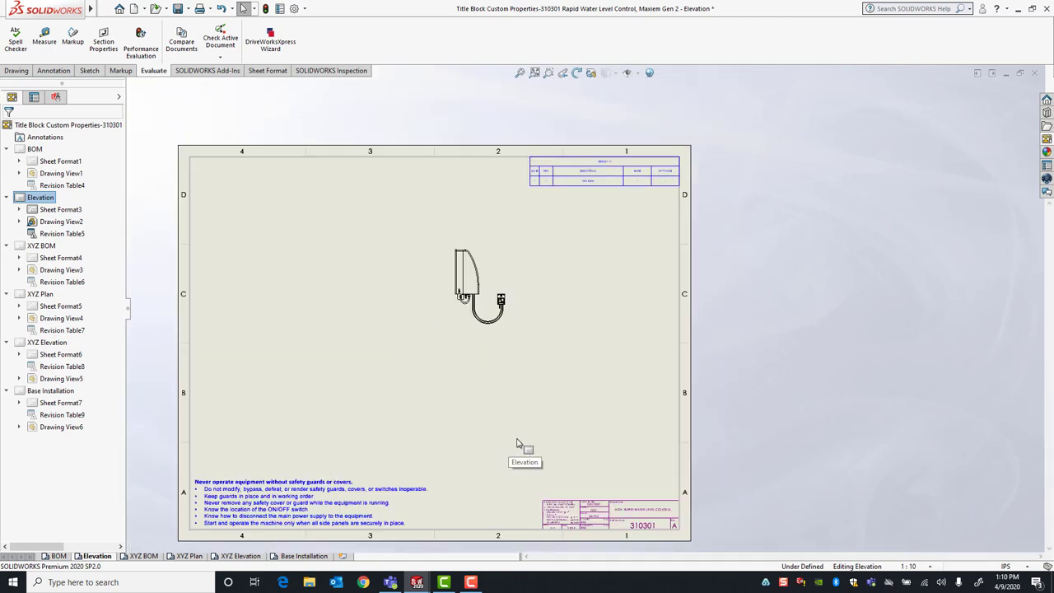
- Examine the title blocks on the XYZ BOM, XYZ Elevation and Base Installation sheets
{"action": "left_click", "coordinate": [143, 556]}
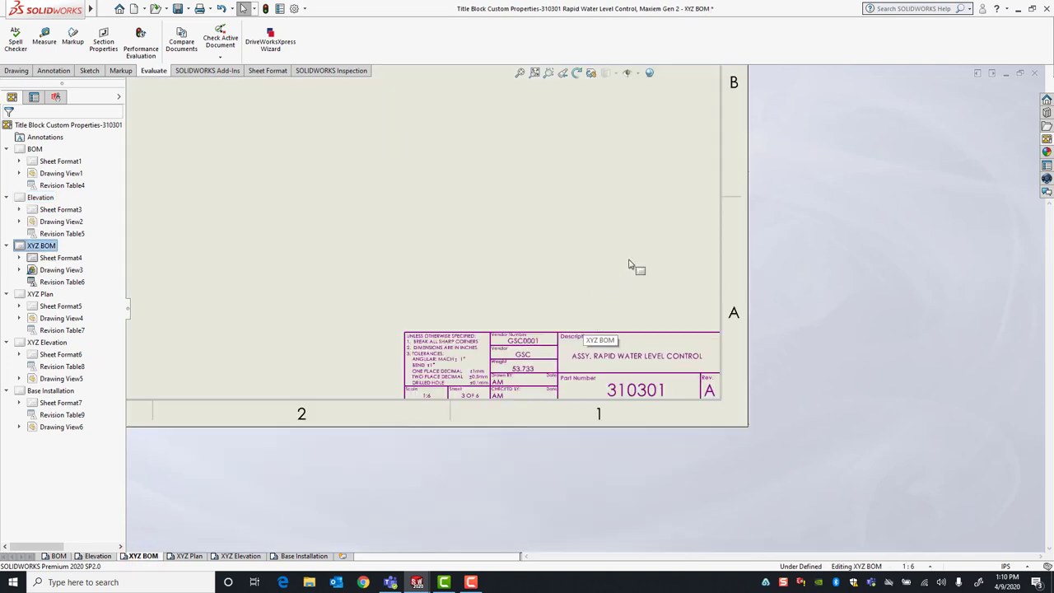
{"action": "scroll", "coordinate": [632, 261], "scroll_direction": "up", "scroll_amount": 4}
{"action": "scroll", "coordinate": [587, 235], "scroll_direction": "down", "scroll_amount": 1}
{"action": "scroll", "coordinate": [580, 235], "scroll_direction": "up", "scroll_amount": 1}
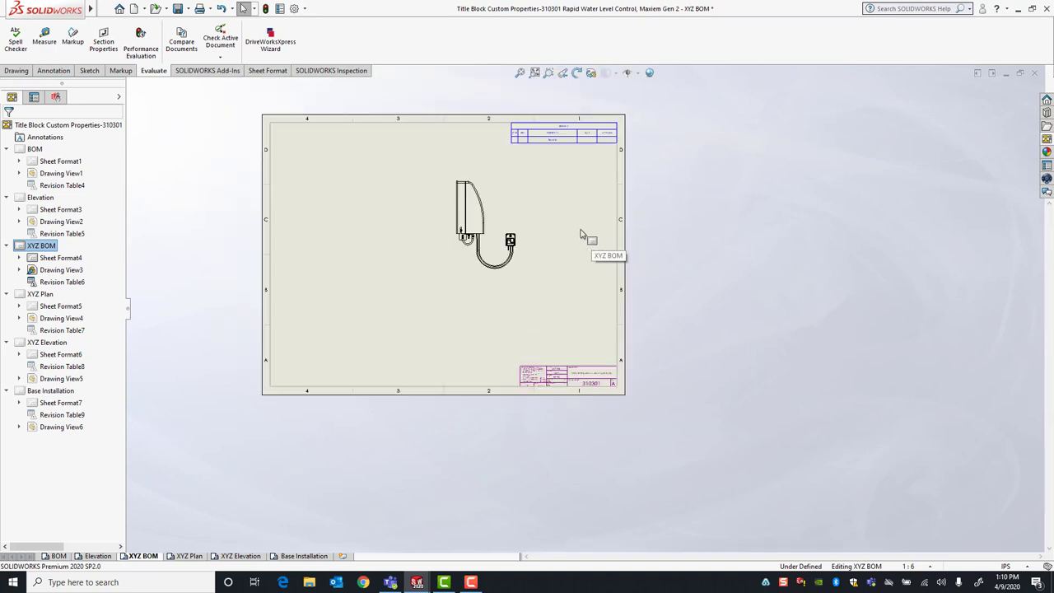
{"action": "scroll", "coordinate": [554, 380], "scroll_direction": "down", "scroll_amount": 8}
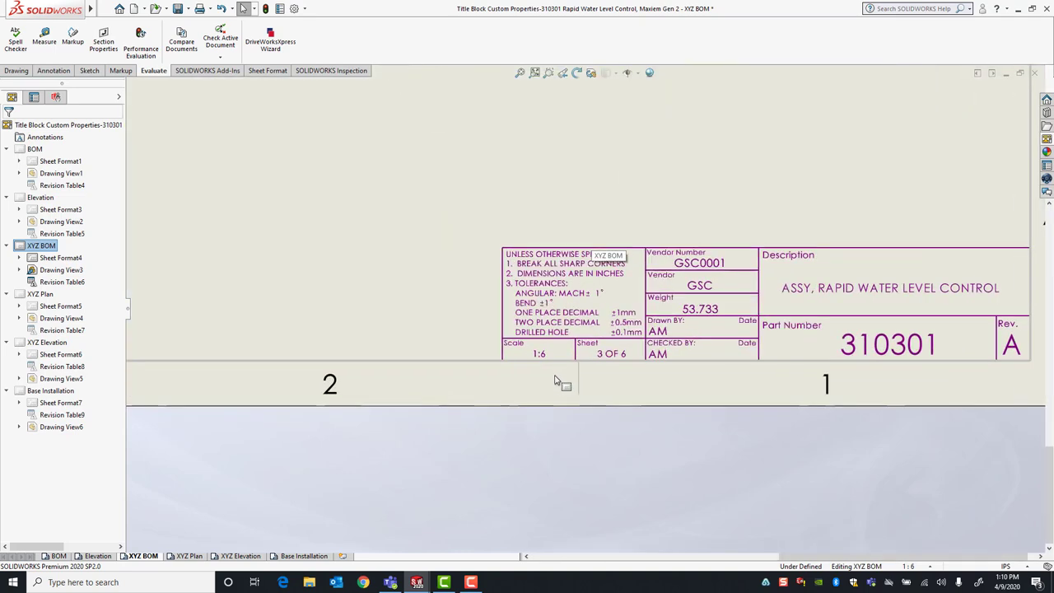
{"action": "left_click", "coordinate": [239, 555]}
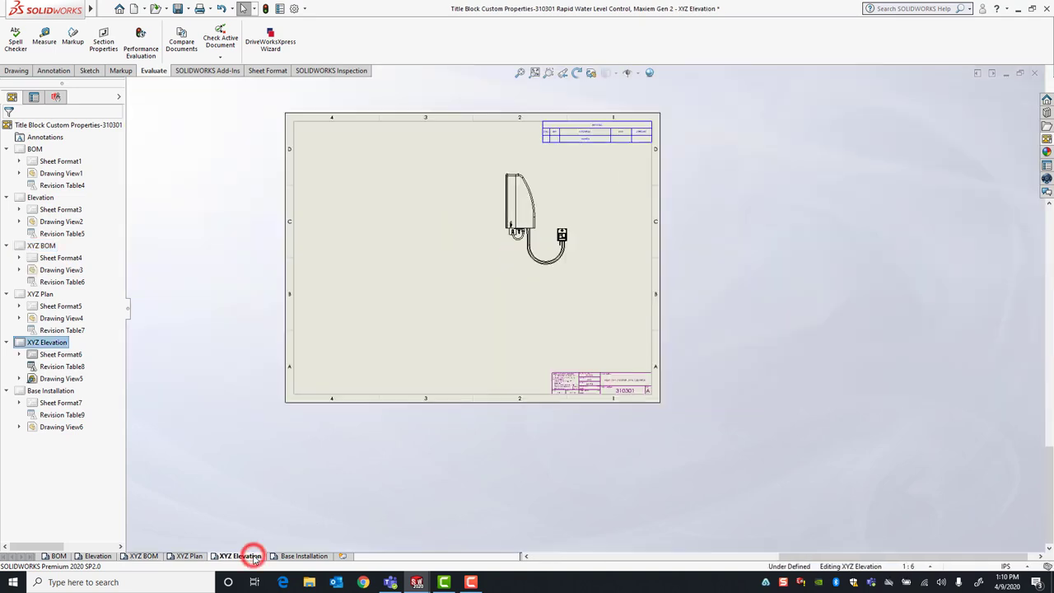
{"action": "scroll", "coordinate": [558, 352], "scroll_direction": "down", "scroll_amount": 4}
{"action": "scroll", "coordinate": [557, 353], "scroll_direction": "down", "scroll_amount": 2}
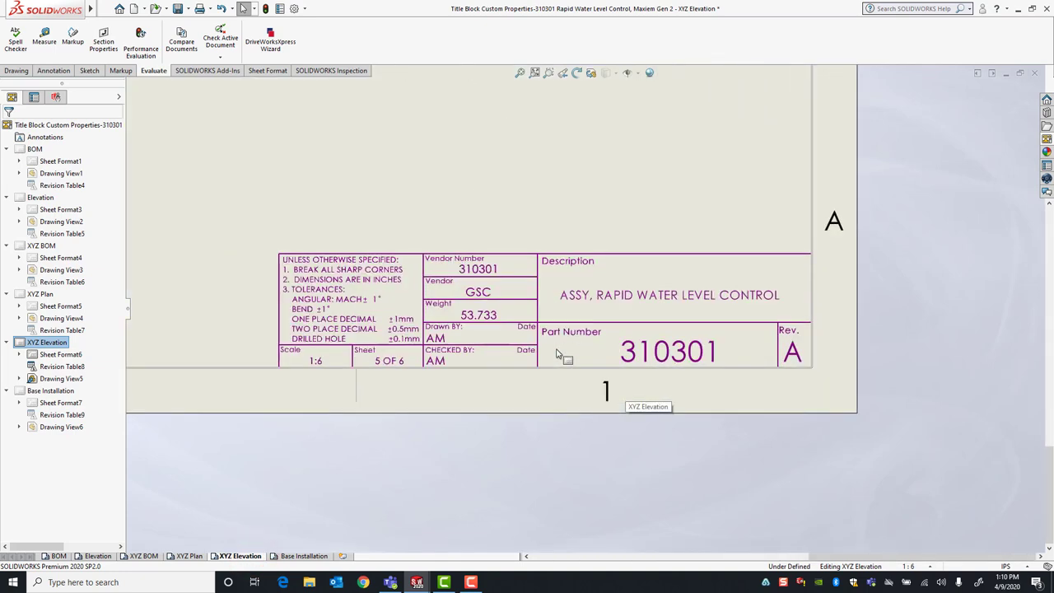
{"action": "left_click", "coordinate": [304, 556]}
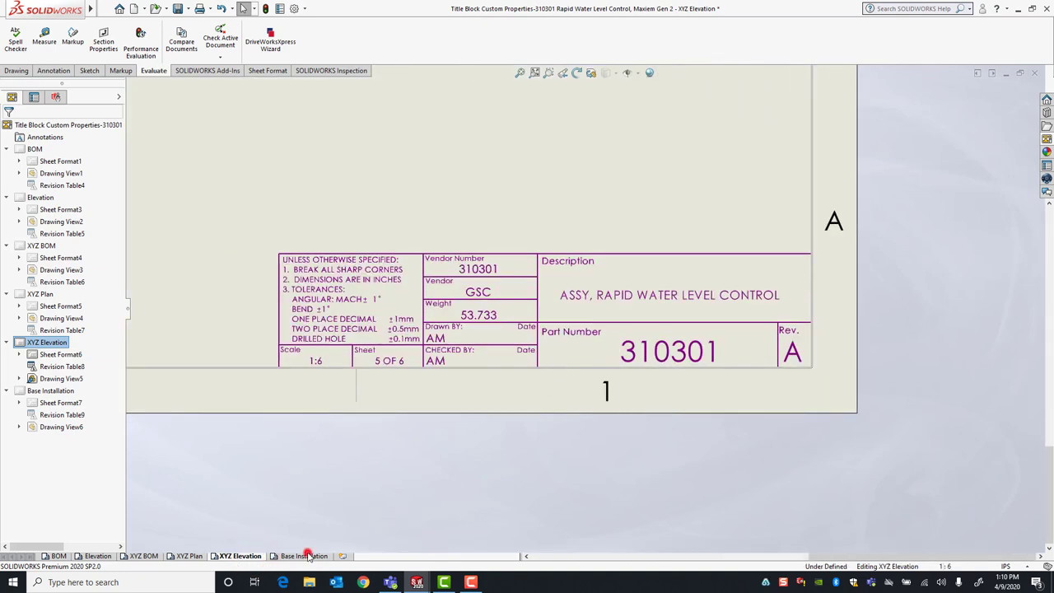
{"action": "scroll", "coordinate": [626, 465], "scroll_direction": "down", "scroll_amount": 5}
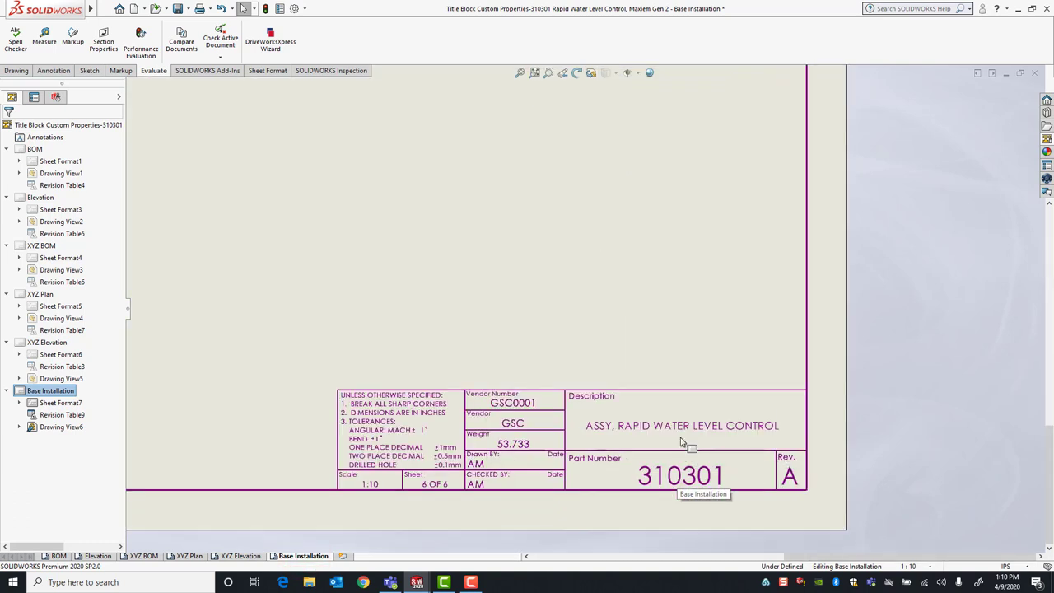
{"action": "scroll", "coordinate": [584, 246], "scroll_direction": "up", "scroll_amount": 6}
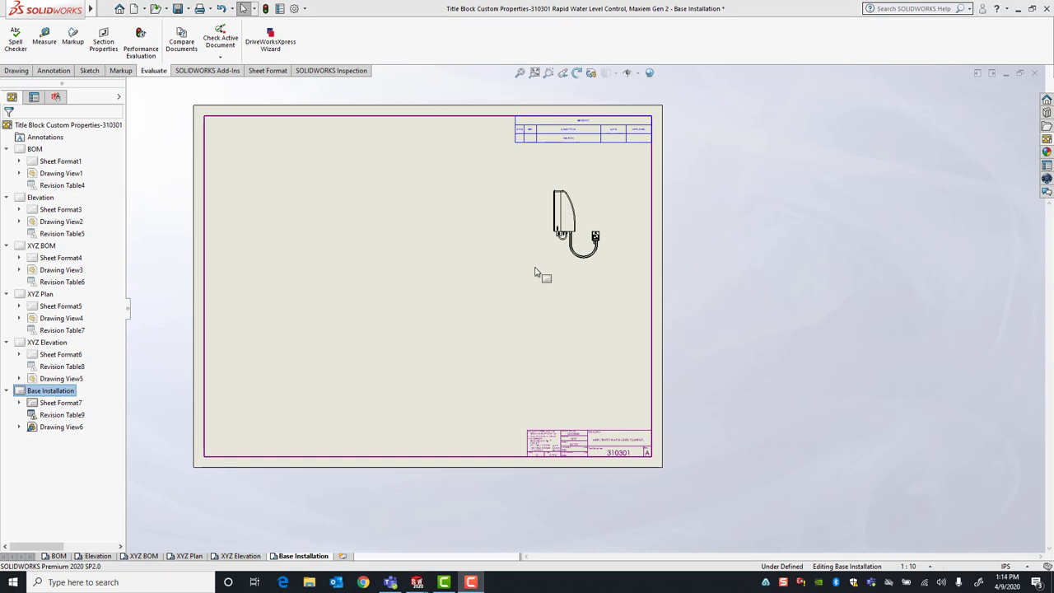
- Delete the assembly's drawing view from the BOM sheet
{"action": "left_click", "coordinate": [57, 555]}
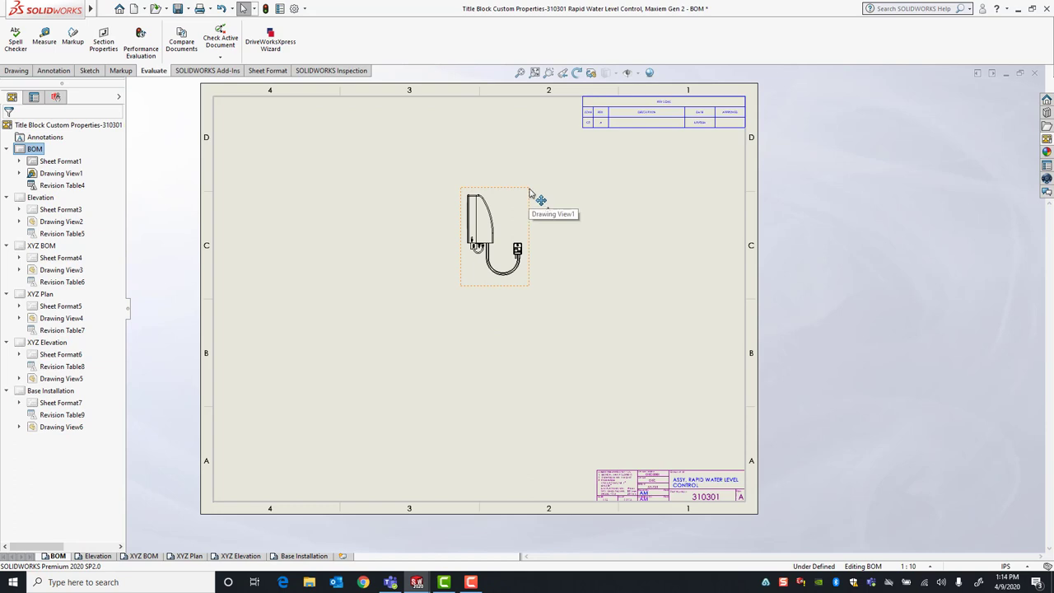
{"action": "left_click", "coordinate": [529, 196]}
{"action": "key", "text": "Delete"}
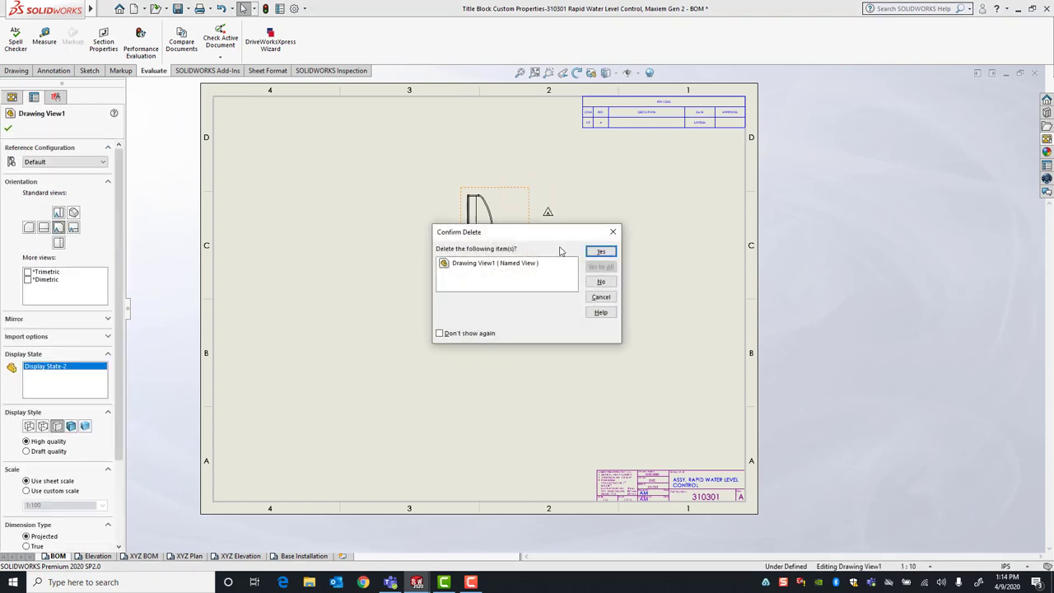
{"action": "left_click", "coordinate": [598, 253]}
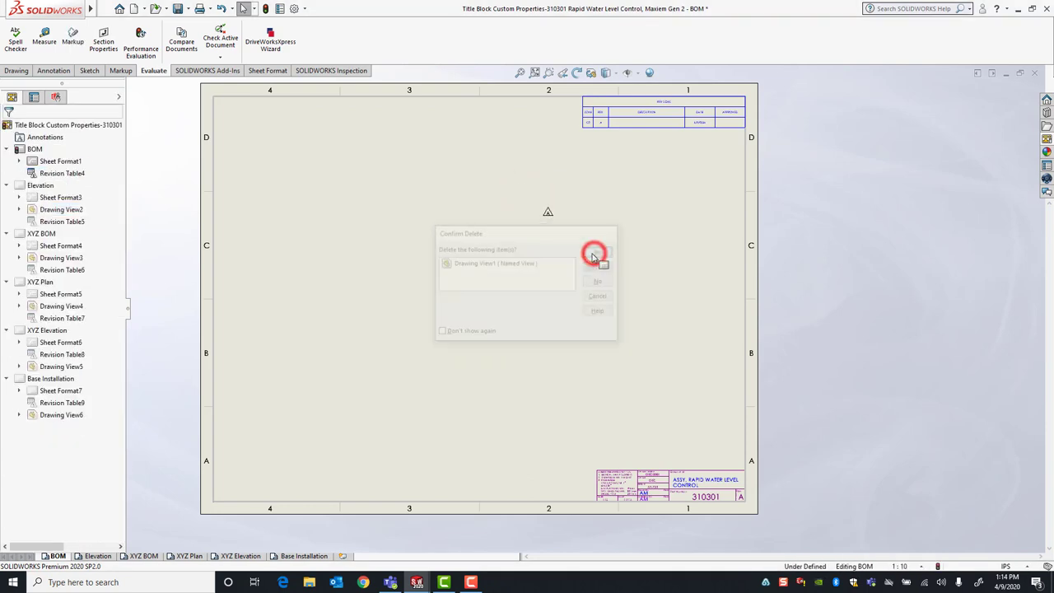
- Delete the assembly's drawing view from the Elevation sheet
{"action": "left_click", "coordinate": [99, 557]}
{"action": "left_click", "coordinate": [502, 239]}
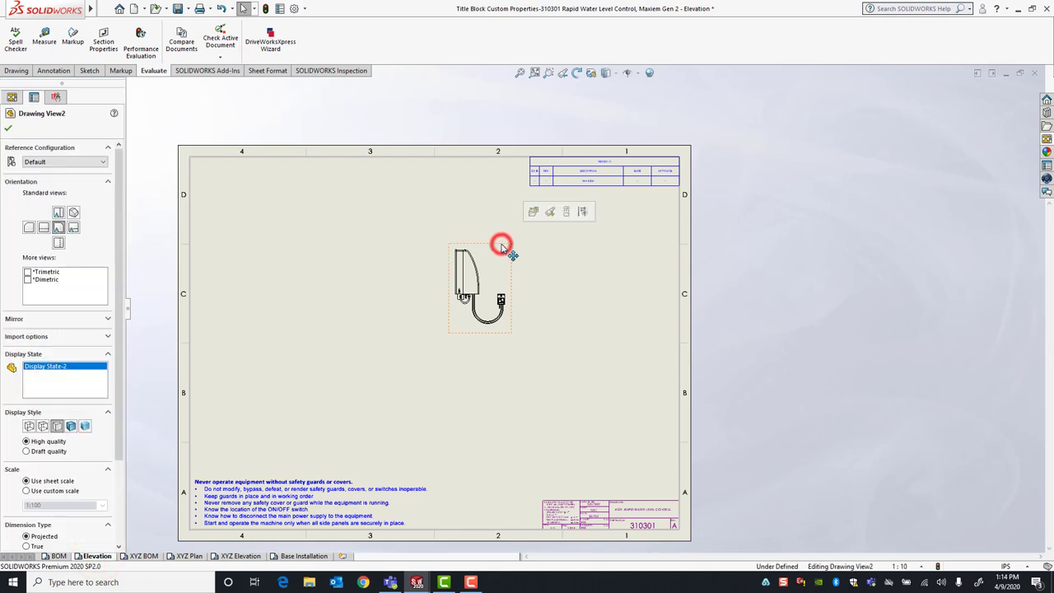
{"action": "key", "text": "Delete"}
{"action": "left_click", "coordinate": [600, 252]}
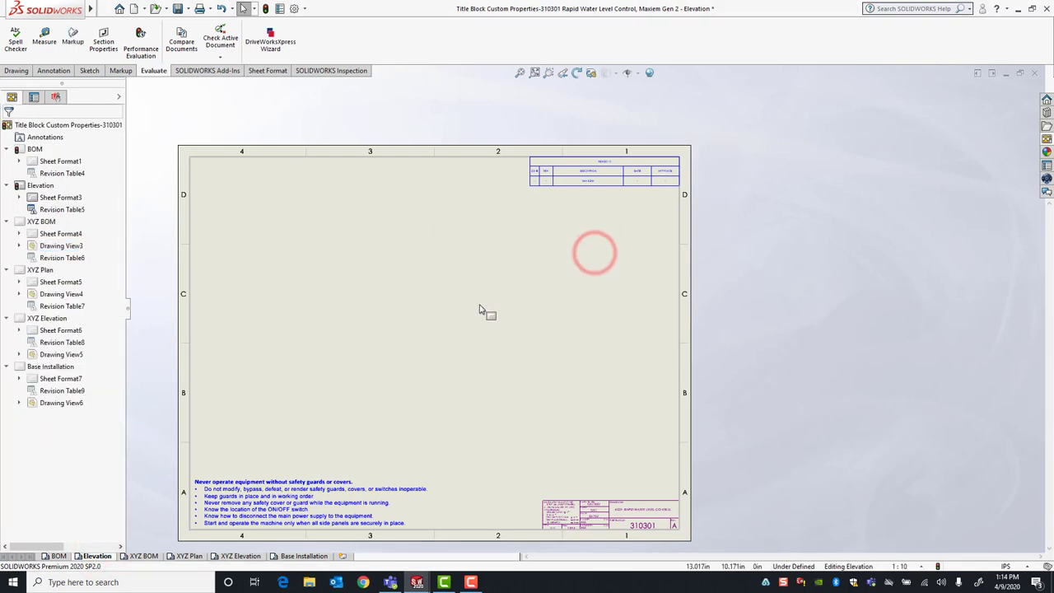
- Delete the assembly's drawing view from the XYZ BOM sheet
{"action": "left_click", "coordinate": [143, 556]}
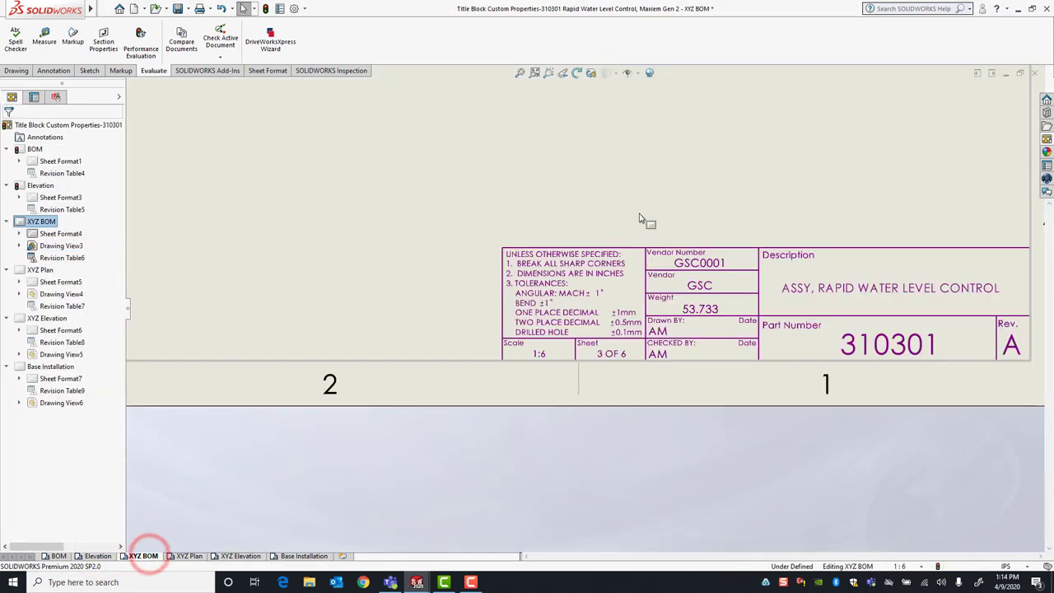
{"action": "scroll", "coordinate": [634, 220], "scroll_direction": "up", "scroll_amount": 3}
{"action": "key", "text": "f"}
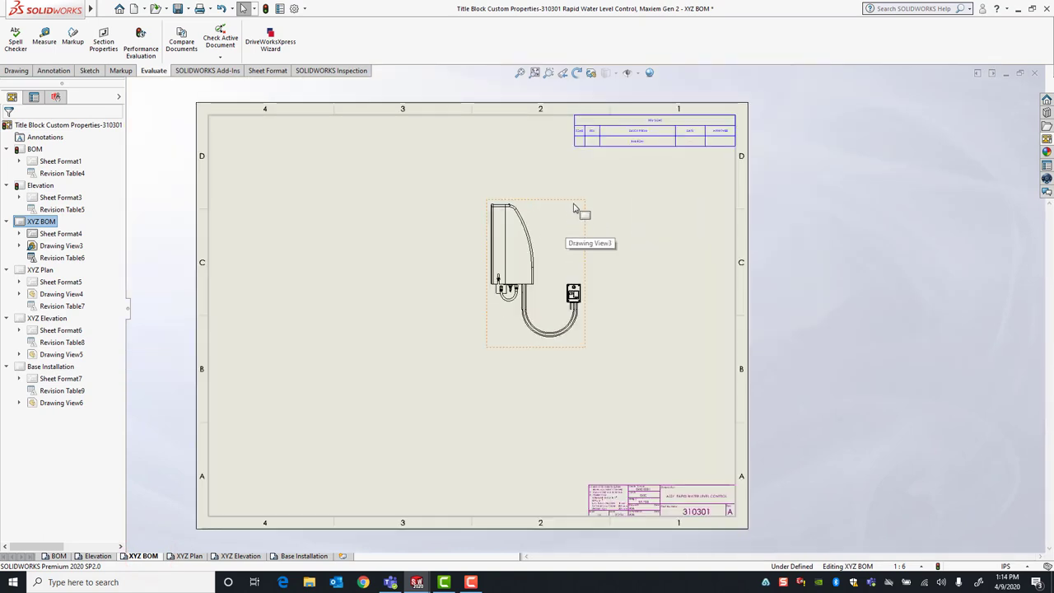
{"action": "left_click", "coordinate": [573, 204]}
{"action": "key", "text": "Delete"}
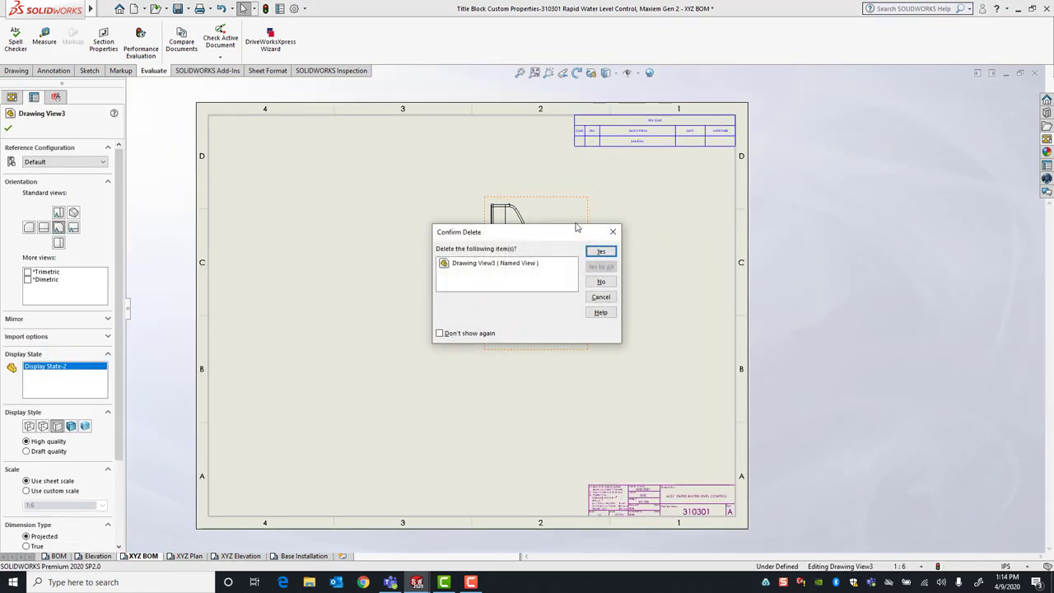
{"action": "left_click", "coordinate": [602, 251]}
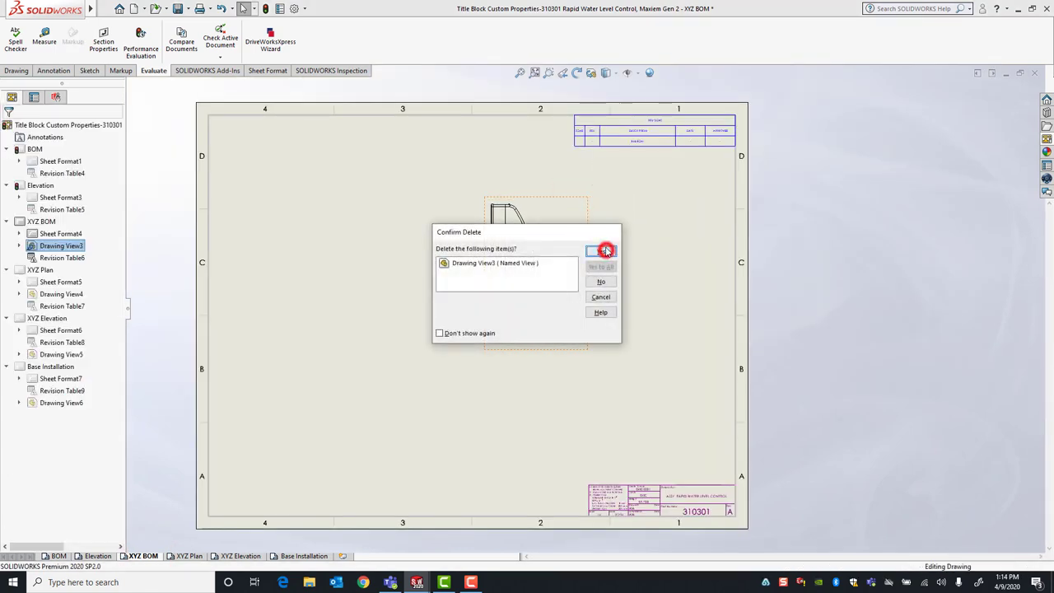
- Delete the assembly's drawing view from the XYZ Plan sheet
{"action": "left_click", "coordinate": [188, 557]}
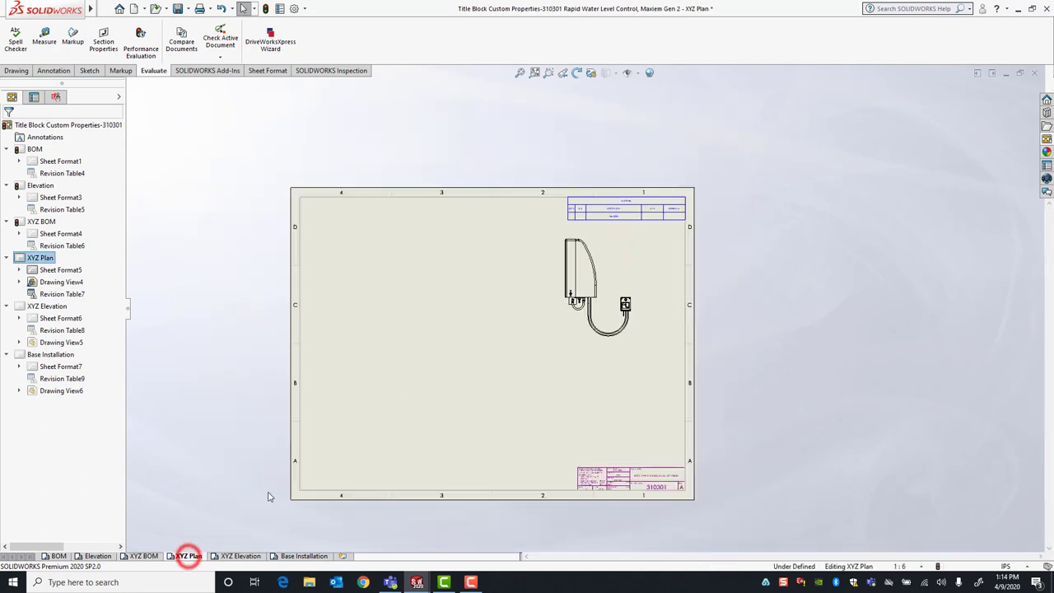
{"action": "left_click", "coordinate": [632, 245]}
{"action": "key", "text": "Delete"}
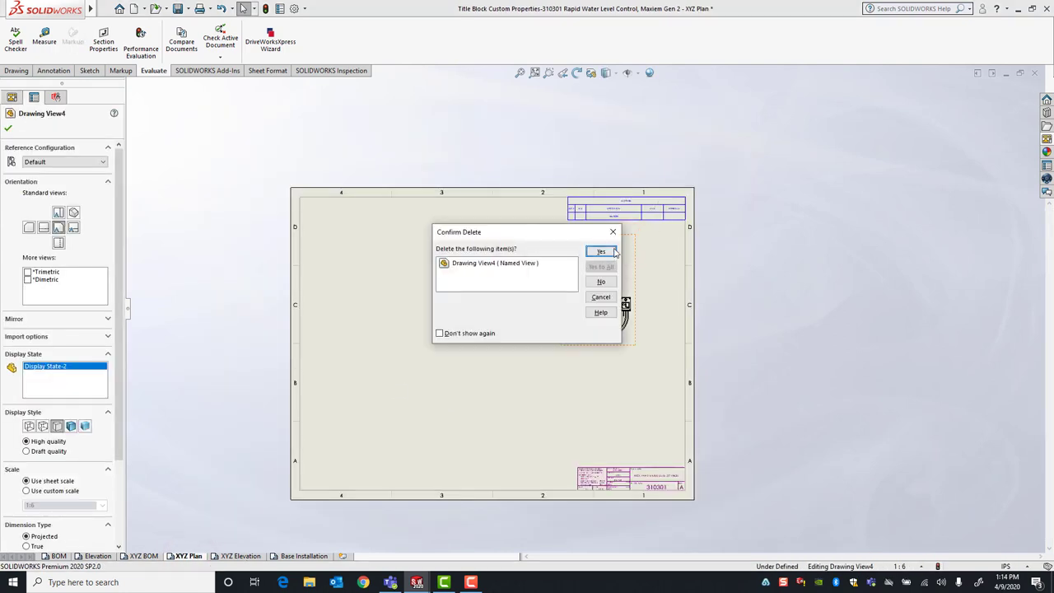
{"action": "left_click", "coordinate": [601, 251]}
- Delete the assembly's drawing view from the XYZ Elevation sheet
{"action": "left_click", "coordinate": [238, 555]}
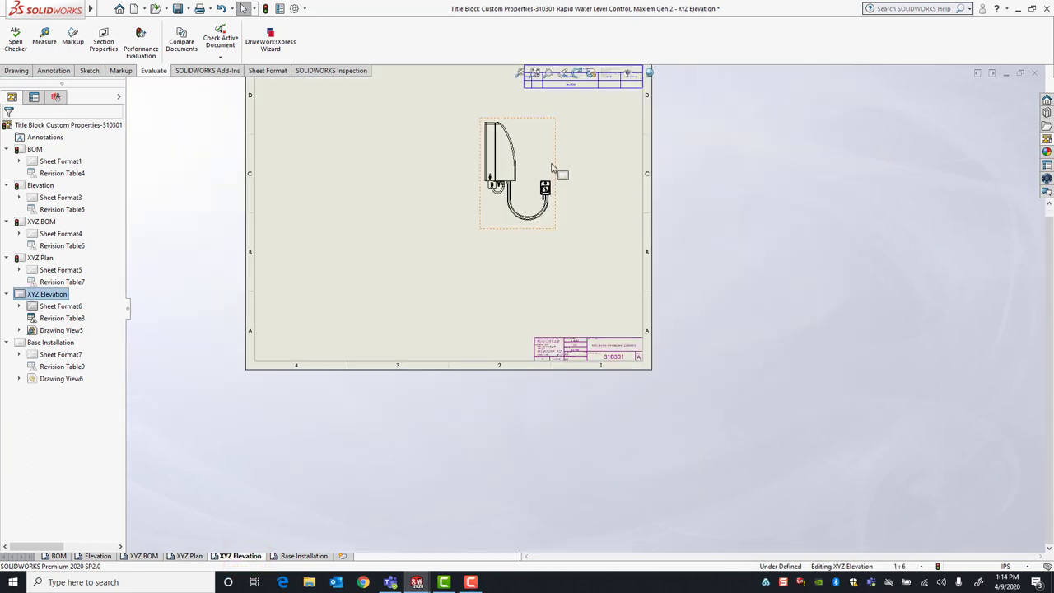
{"action": "left_click", "coordinate": [552, 163]}
{"action": "key", "text": "Delete"}
{"action": "left_click", "coordinate": [605, 251]}
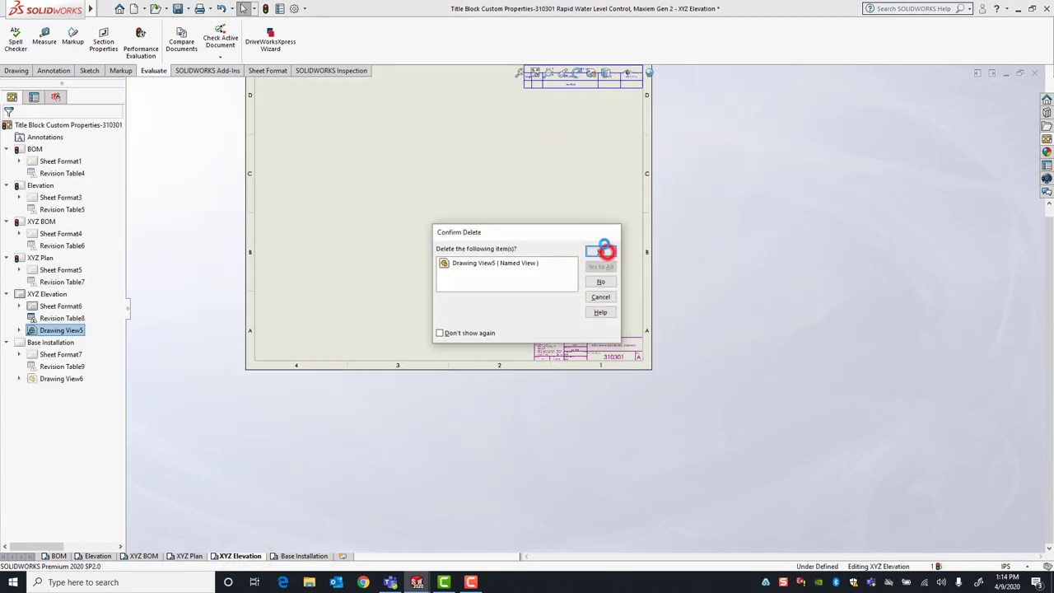
- Delete the assembly's drawing view from the Base Installation sheet
{"action": "left_click", "coordinate": [302, 555]}
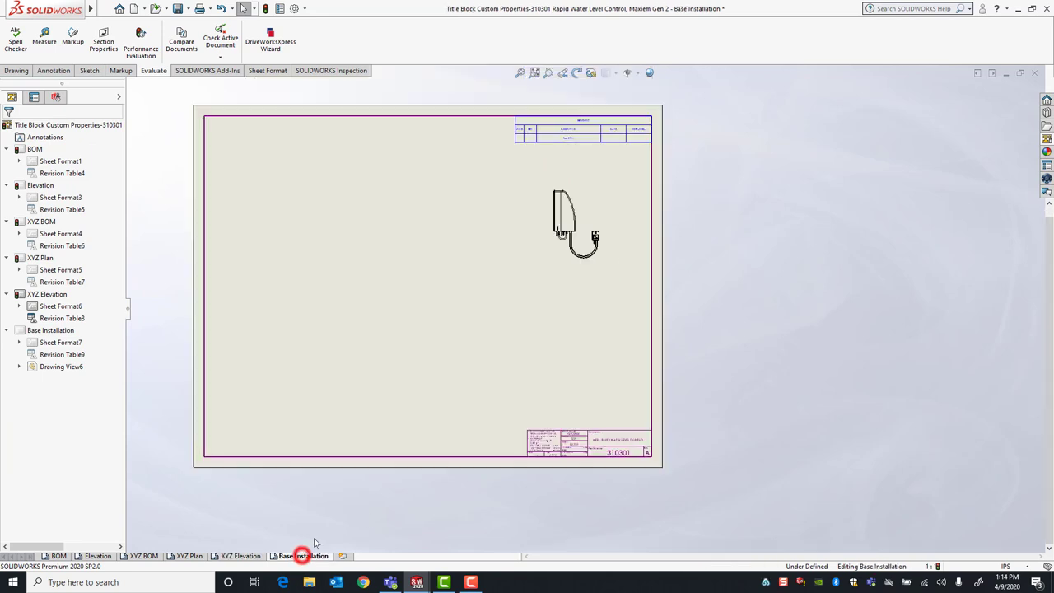
{"action": "left_click", "coordinate": [602, 207]}
{"action": "key", "text": "Delete"}
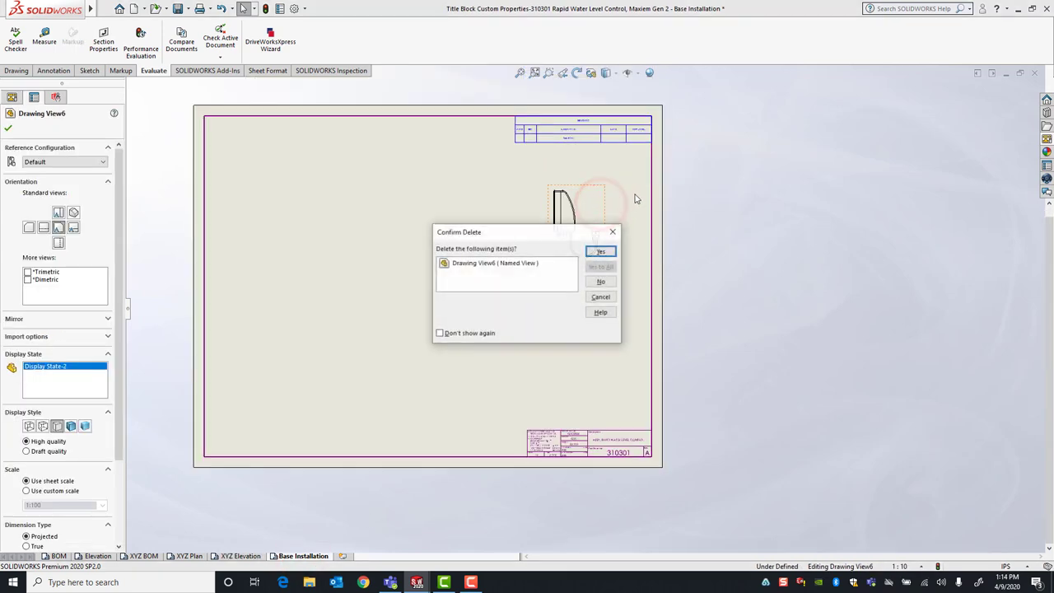
{"action": "left_click", "coordinate": [602, 250]}
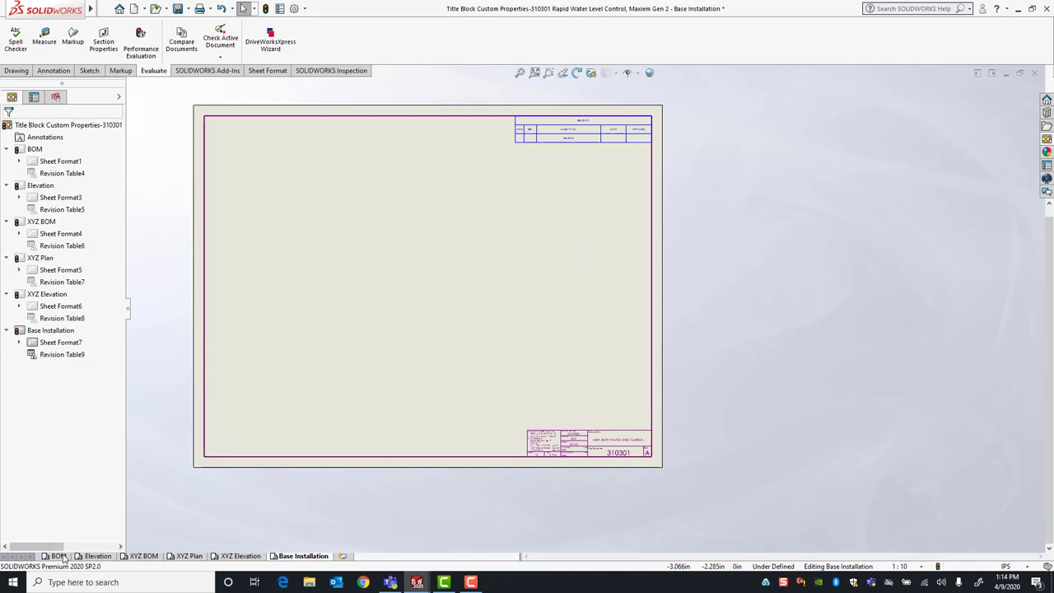
- Delete the revision A symbol on the BOM sheet together with its corresponding revision table row
{"action": "left_click", "coordinate": [58, 555]}
{"action": "scroll", "coordinate": [642, 188], "scroll_direction": "down", "scroll_amount": 3}
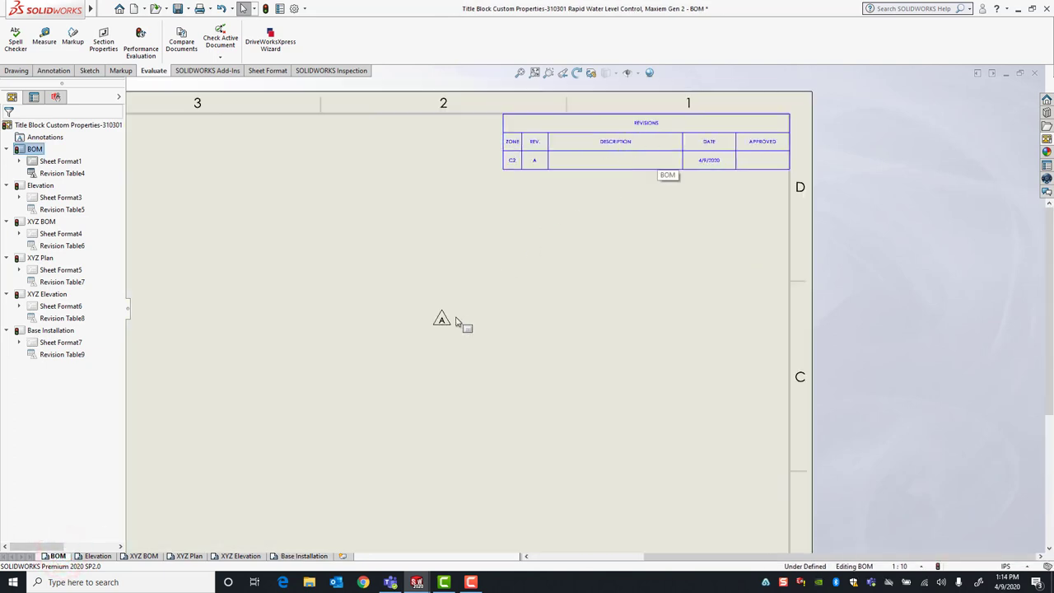
{"action": "scroll", "coordinate": [535, 190], "scroll_direction": "down", "scroll_amount": 2}
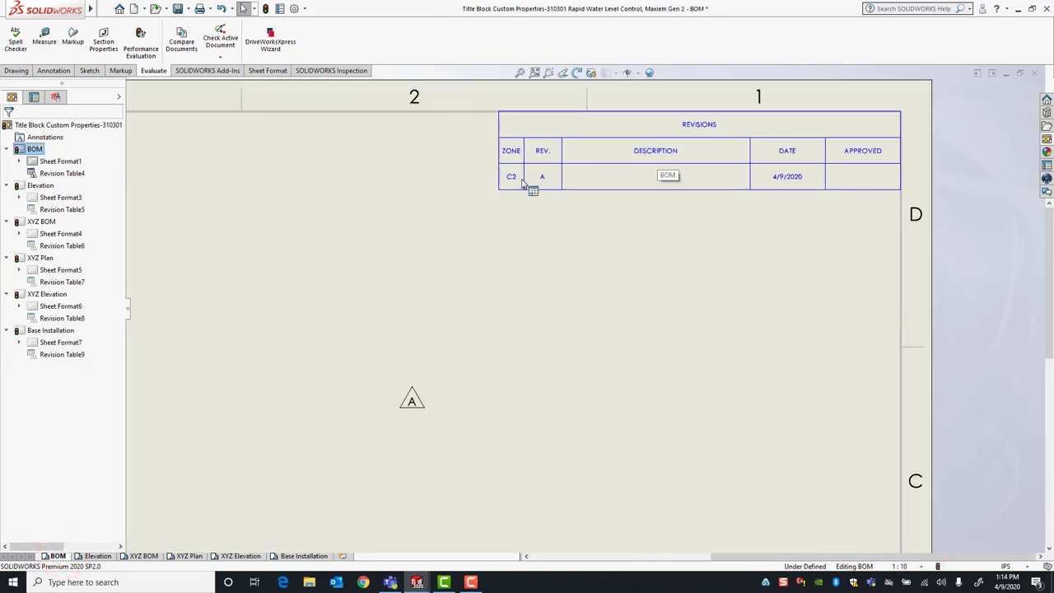
{"action": "left_click", "coordinate": [413, 397]}
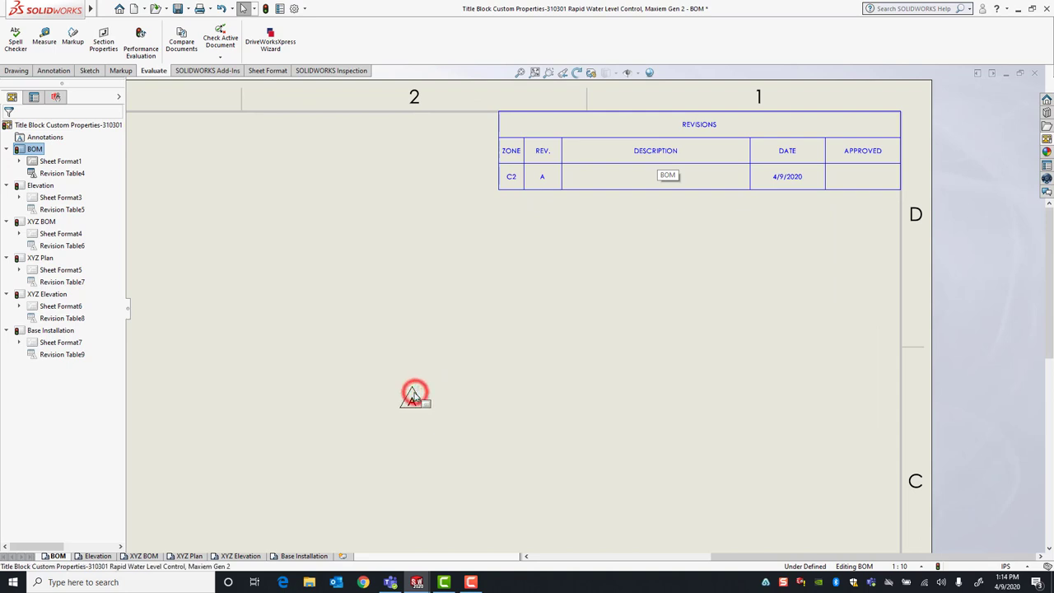
{"action": "key", "text": "Delete"}
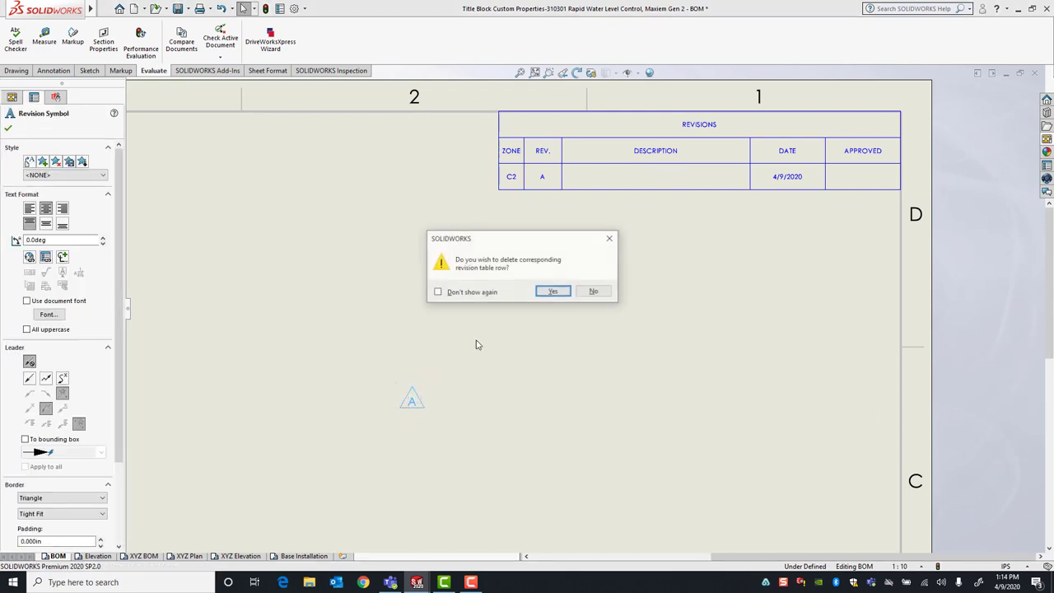
{"action": "left_click", "coordinate": [553, 291]}
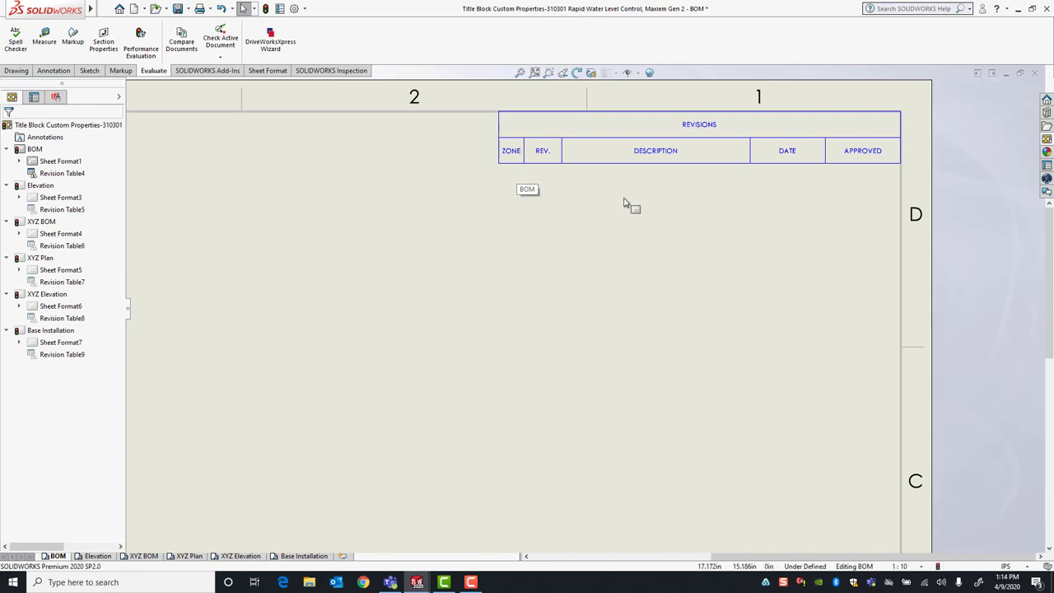
- Clear the values of the drawing's DrawnBy, CheckedBy and Revision custom properties
{"action": "key", "text": "f"}
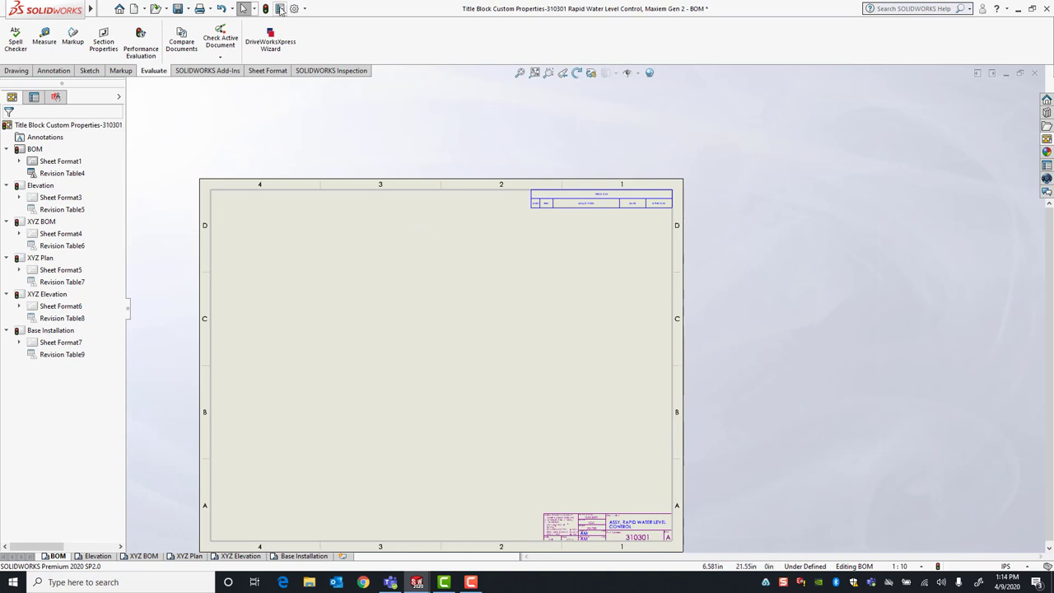
{"action": "left_click", "coordinate": [280, 8]}
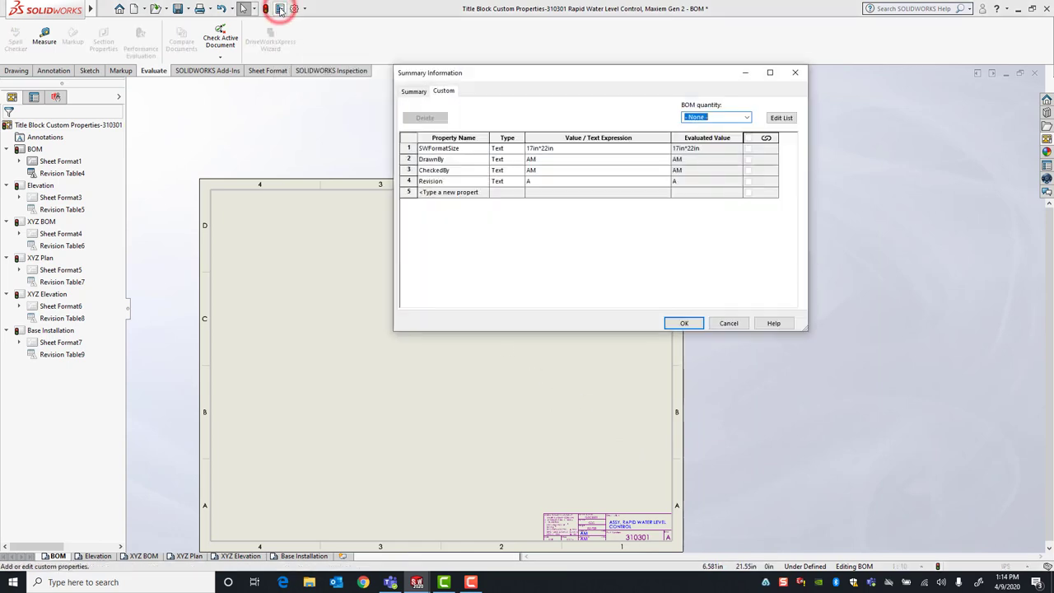
{"action": "left_click", "coordinate": [548, 160]}
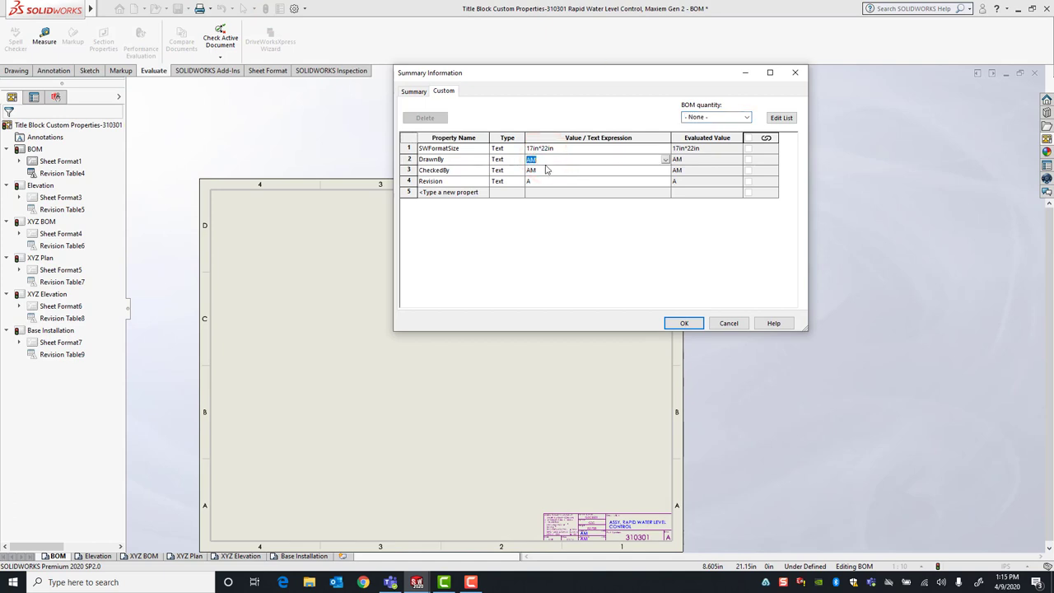
{"action": "left_click", "coordinate": [544, 170]}
{"action": "key", "text": "Delete"}
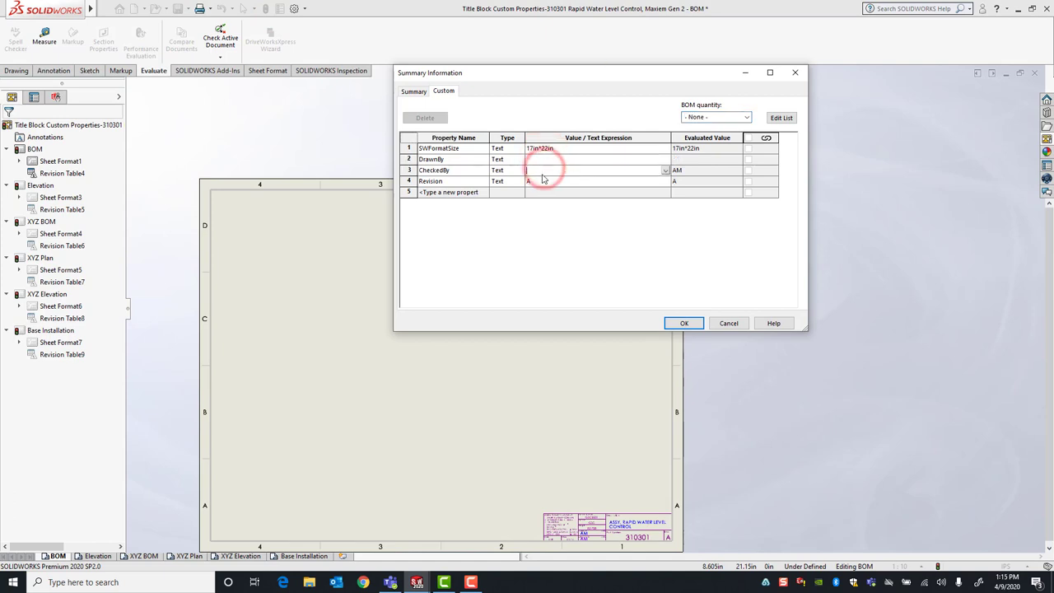
{"action": "left_click", "coordinate": [539, 181]}
{"action": "key", "text": "Delete"}
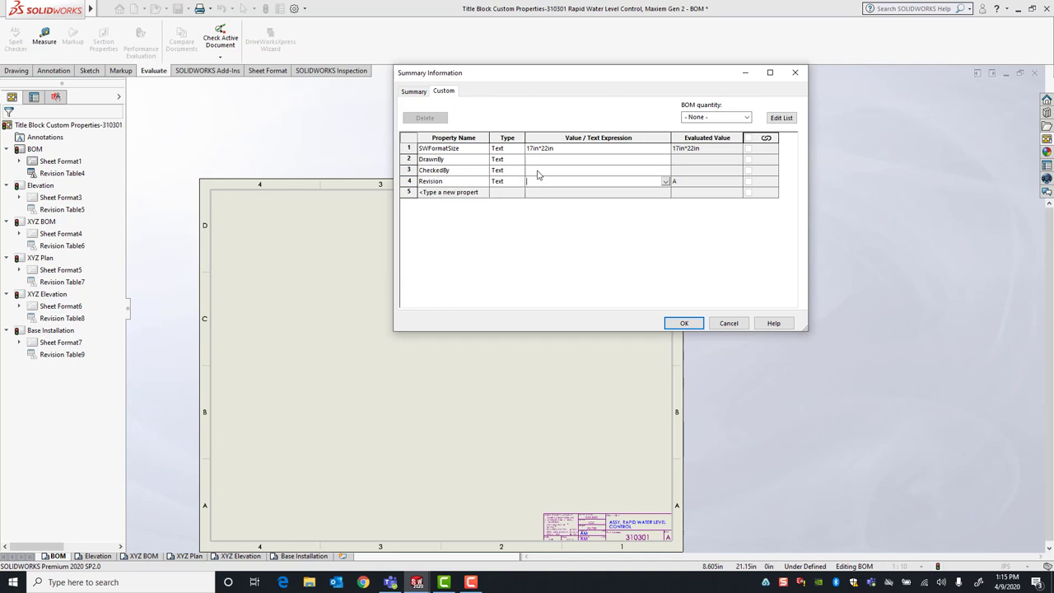
{"action": "left_click", "coordinate": [685, 323]}
- Examine the title block fields on the BOM sheet
{"action": "scroll", "coordinate": [588, 423], "scroll_direction": "up", "scroll_amount": 2}
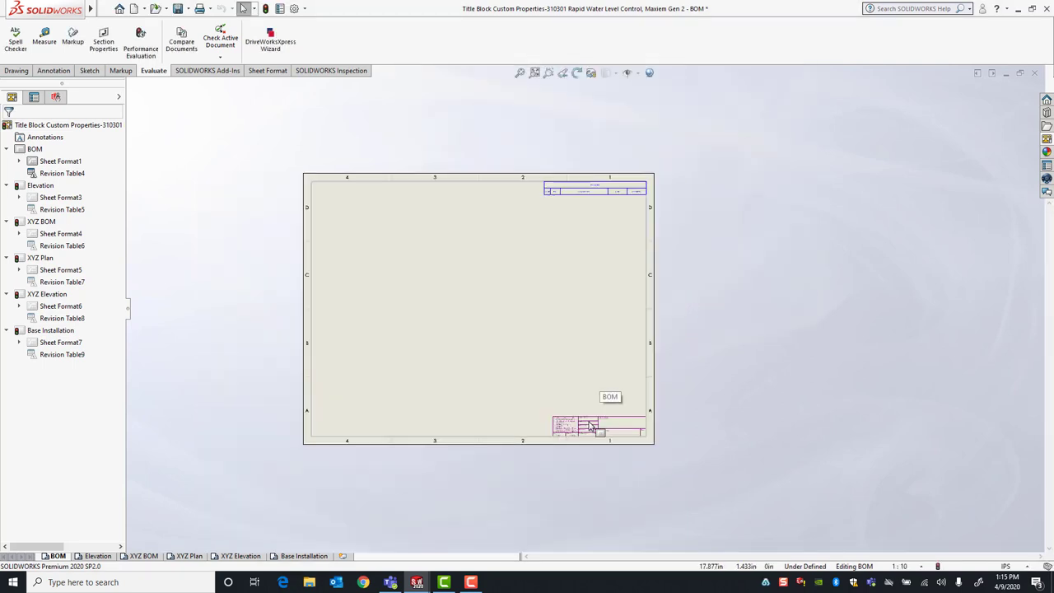
{"action": "scroll", "coordinate": [588, 423], "scroll_direction": "down", "scroll_amount": 3}
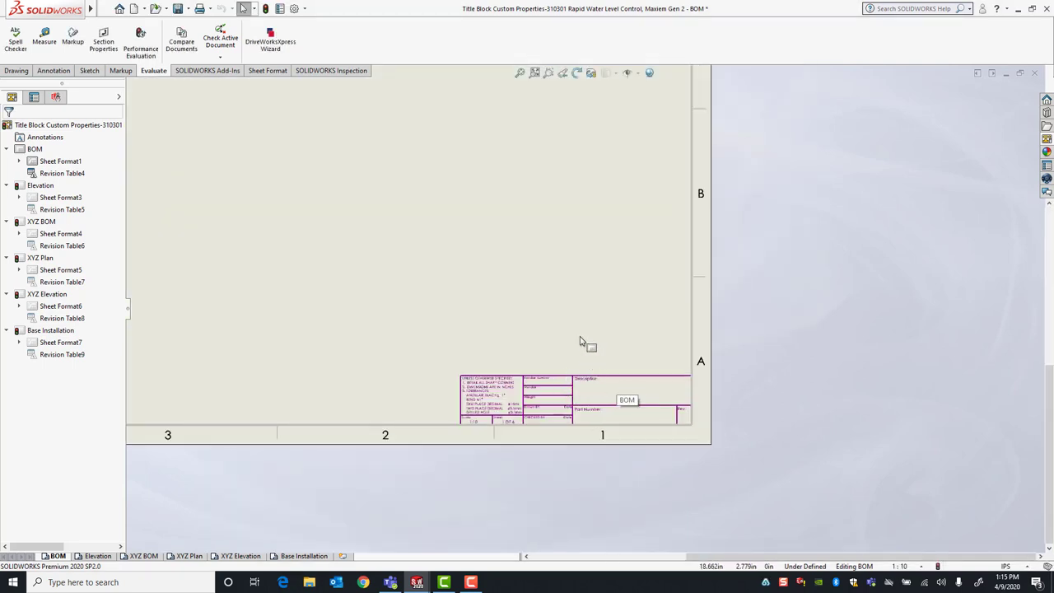
{"action": "scroll", "coordinate": [579, 346], "scroll_direction": "down", "scroll_amount": 3}
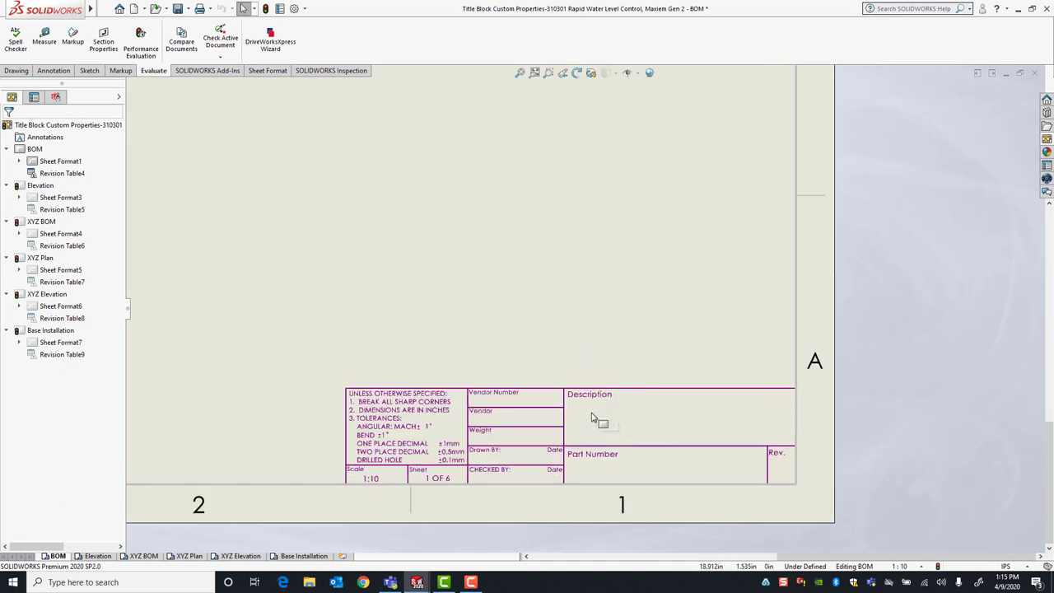
{"action": "scroll", "coordinate": [543, 242], "scroll_direction": "up", "scroll_amount": 3}
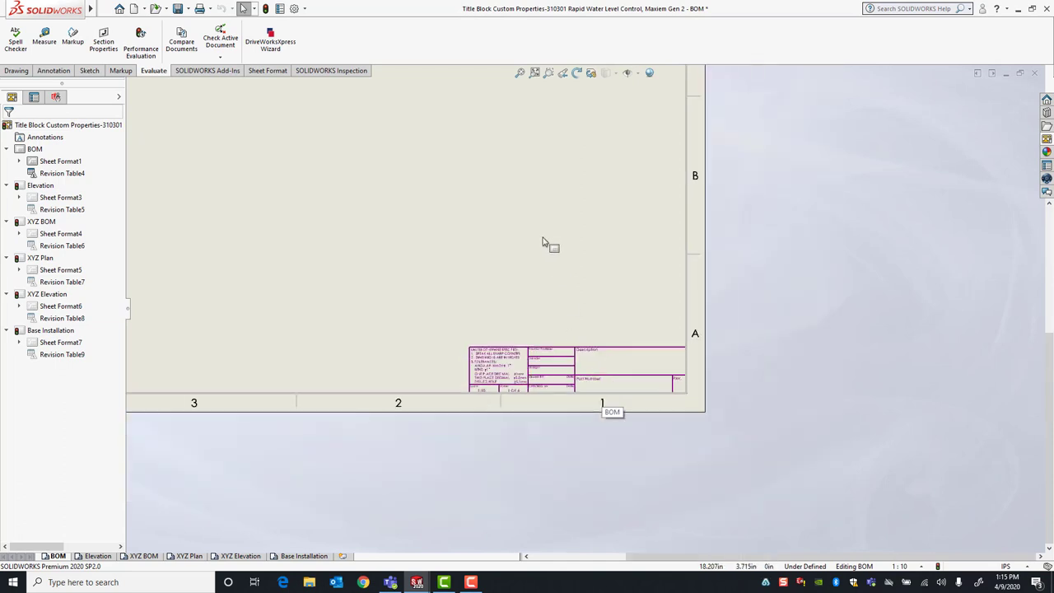
{"action": "scroll", "coordinate": [544, 242], "scroll_direction": "down", "scroll_amount": 1}
{"action": "scroll", "coordinate": [555, 272], "scroll_direction": "down", "scroll_amount": 1}
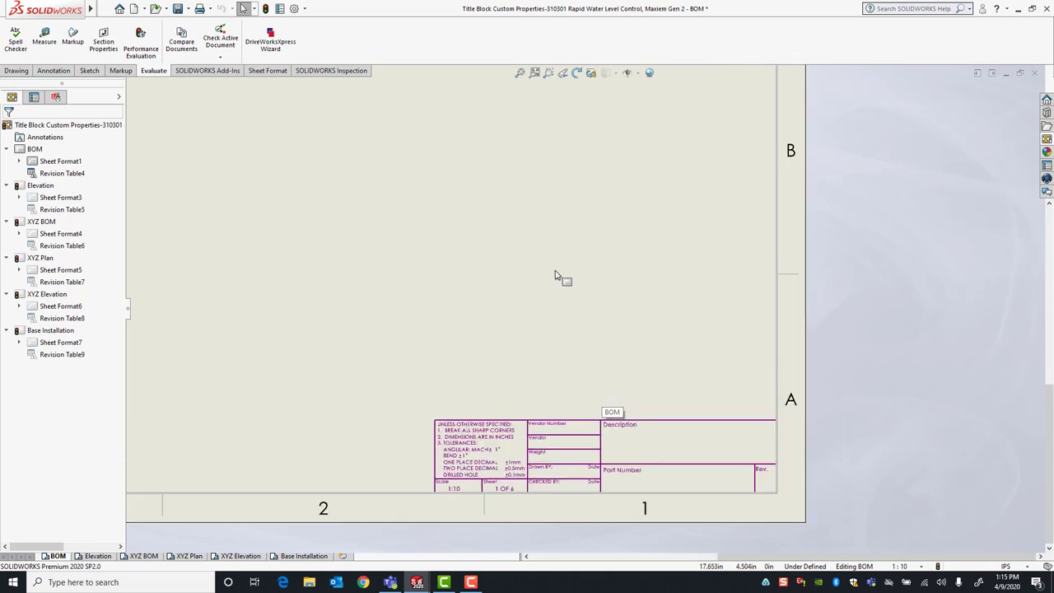
{"action": "scroll", "coordinate": [506, 292], "scroll_direction": "up", "scroll_amount": 3}
{"action": "scroll", "coordinate": [510, 282], "scroll_direction": "up", "scroll_amount": 2}
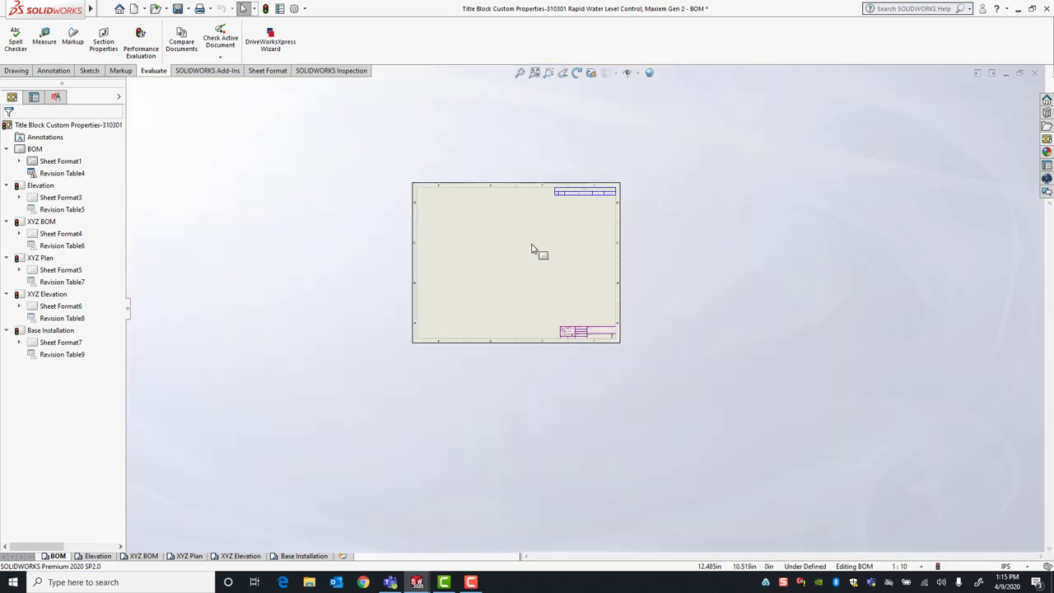
{"action": "key", "text": "f"}
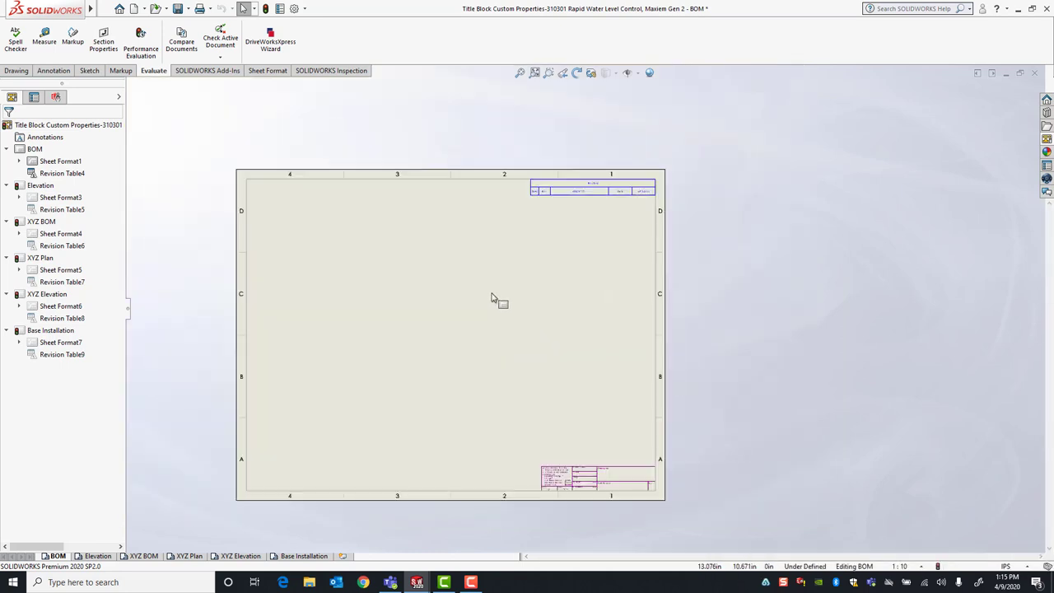
- Check the remaining sheets' title blocks, and examine the revision table on the BOM sheet
{"action": "left_click", "coordinate": [108, 556]}
{"action": "left_click", "coordinate": [139, 556]}
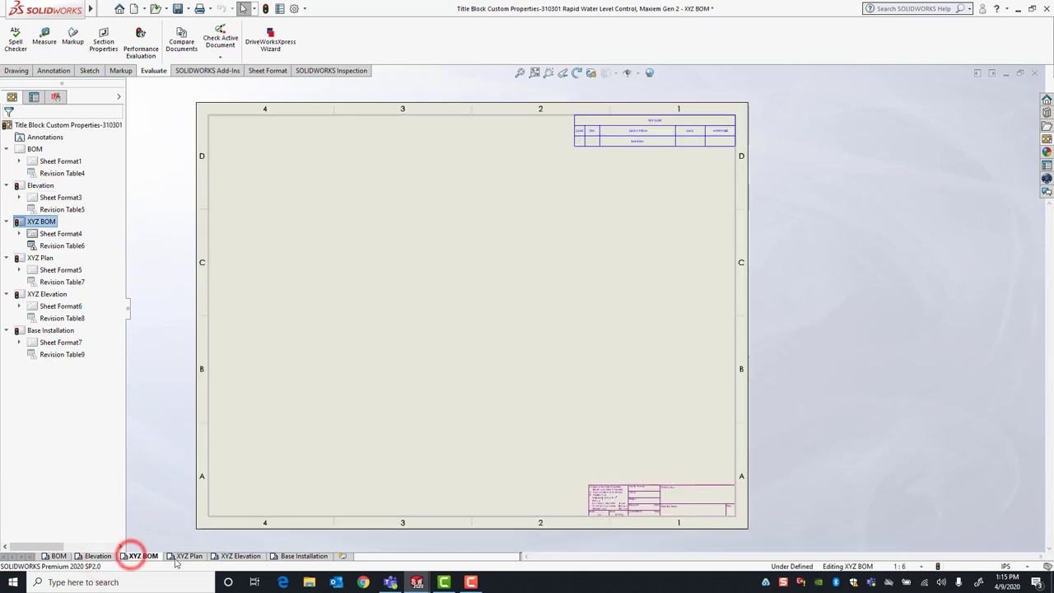
{"action": "left_click", "coordinate": [184, 555]}
{"action": "left_click", "coordinate": [229, 556]}
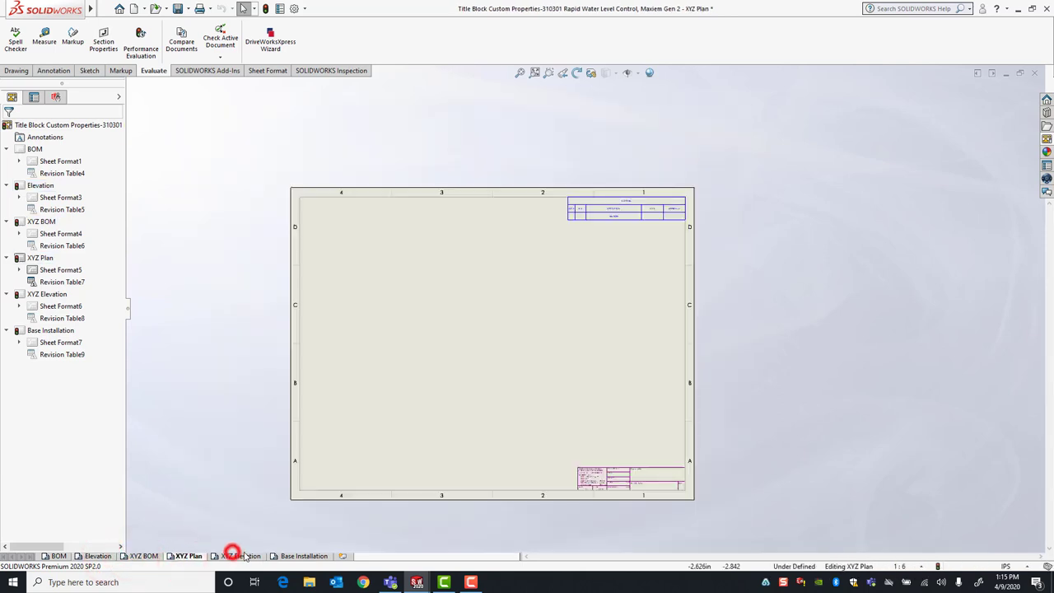
{"action": "left_click", "coordinate": [294, 557]}
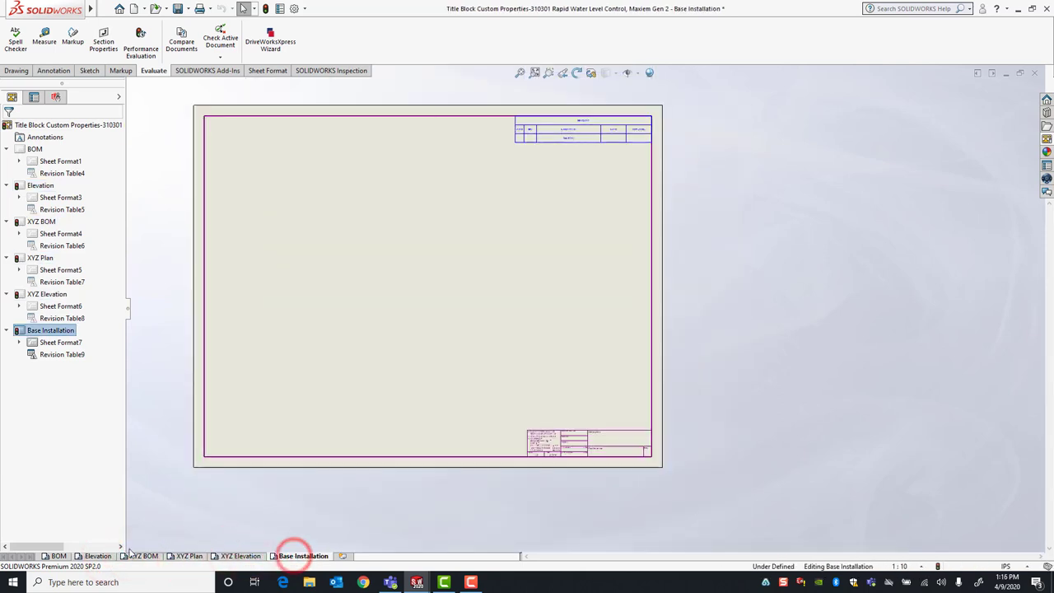
{"action": "left_click", "coordinate": [57, 556]}
{"action": "scroll", "coordinate": [538, 224], "scroll_direction": "down", "scroll_amount": 8}
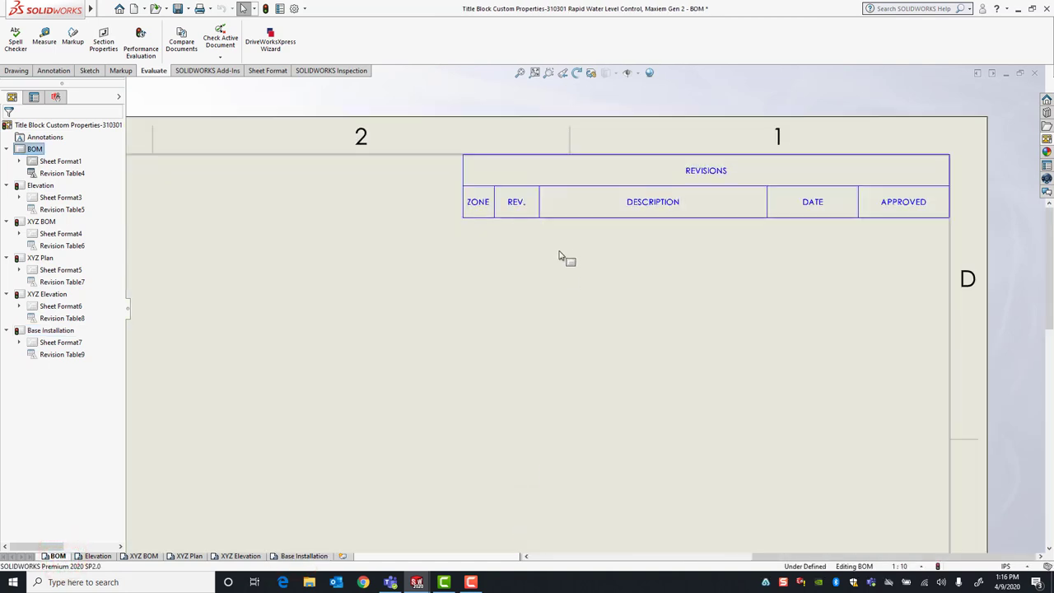
{"action": "scroll", "coordinate": [553, 292], "scroll_direction": "up", "scroll_amount": 5}
{"action": "scroll", "coordinate": [545, 321], "scroll_direction": "up", "scroll_amount": 3}
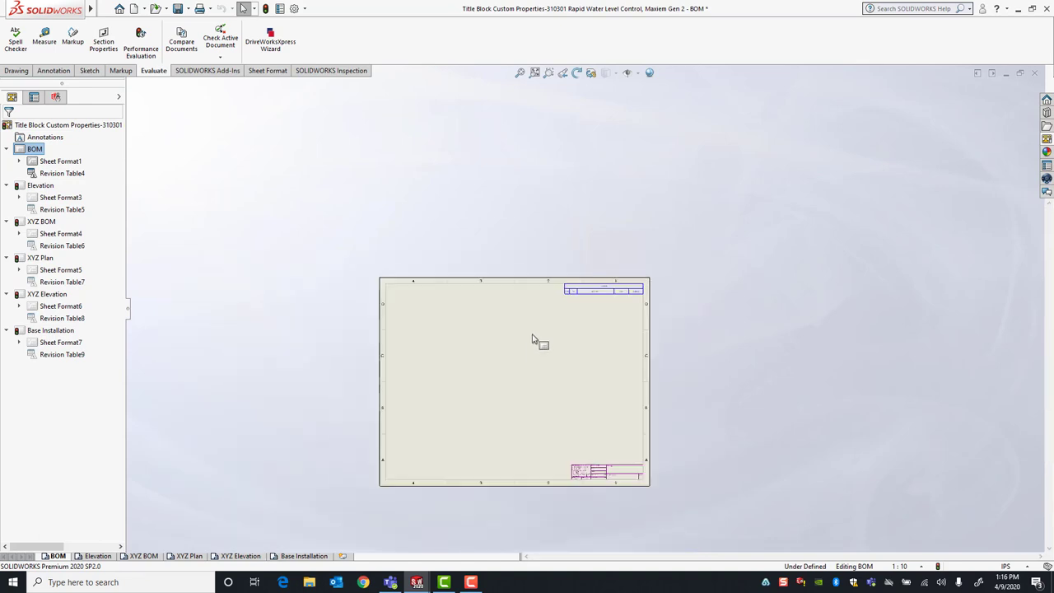
- Examine the model views held in the drawing's View Palette
{"action": "scroll", "coordinate": [618, 359], "scroll_direction": "down", "scroll_amount": 3}
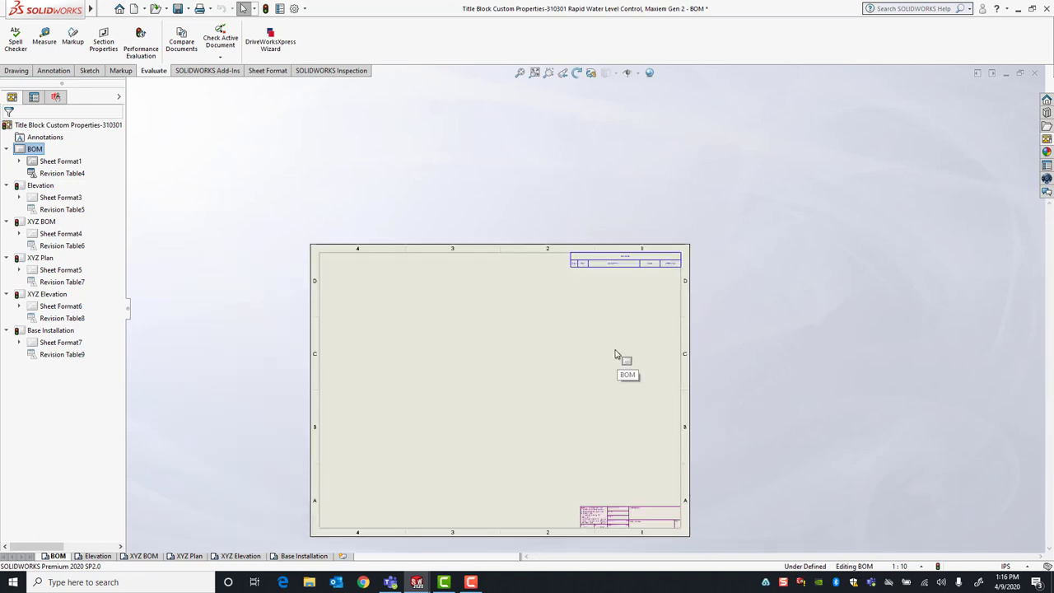
{"action": "left_click", "coordinate": [1045, 138]}
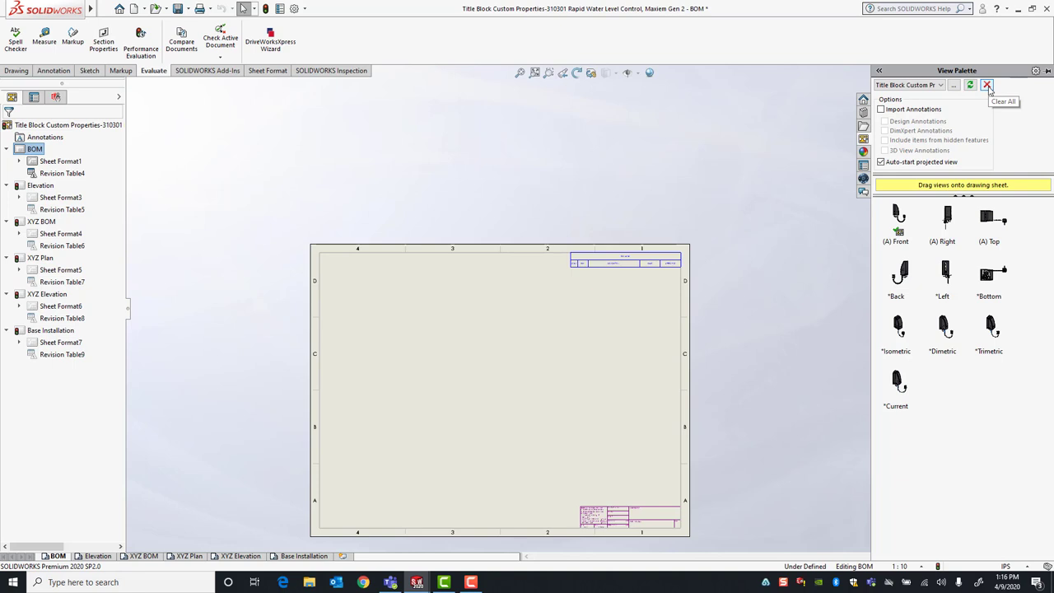
{"action": "left_click", "coordinate": [471, 328]}
- Start saving a new version of the drawing with the file type Drawing Templates (*.drwdot)
{"action": "left_click", "coordinate": [105, 8]}
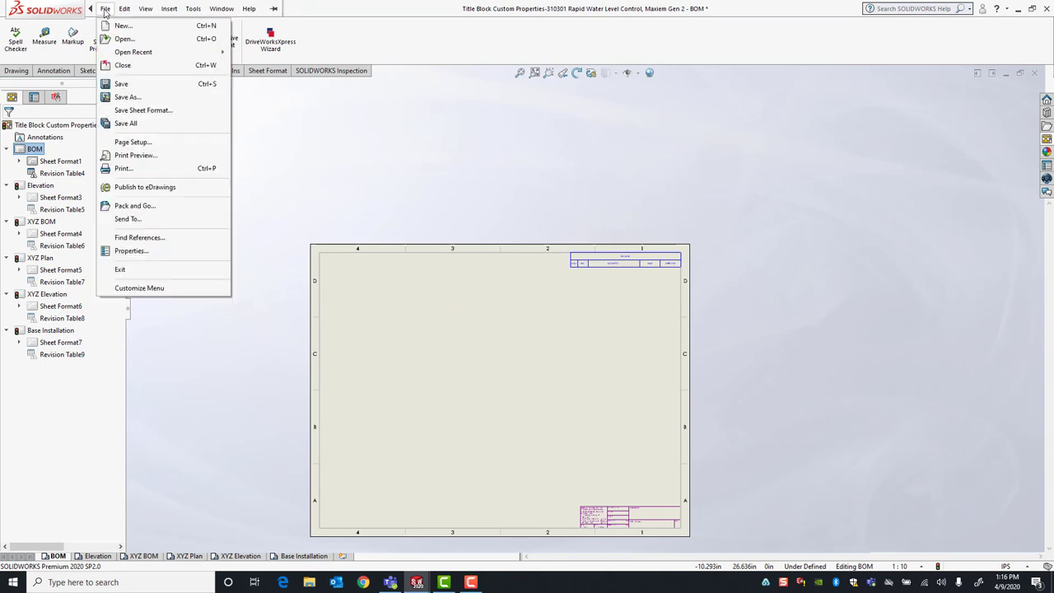
{"action": "left_click", "coordinate": [141, 98]}
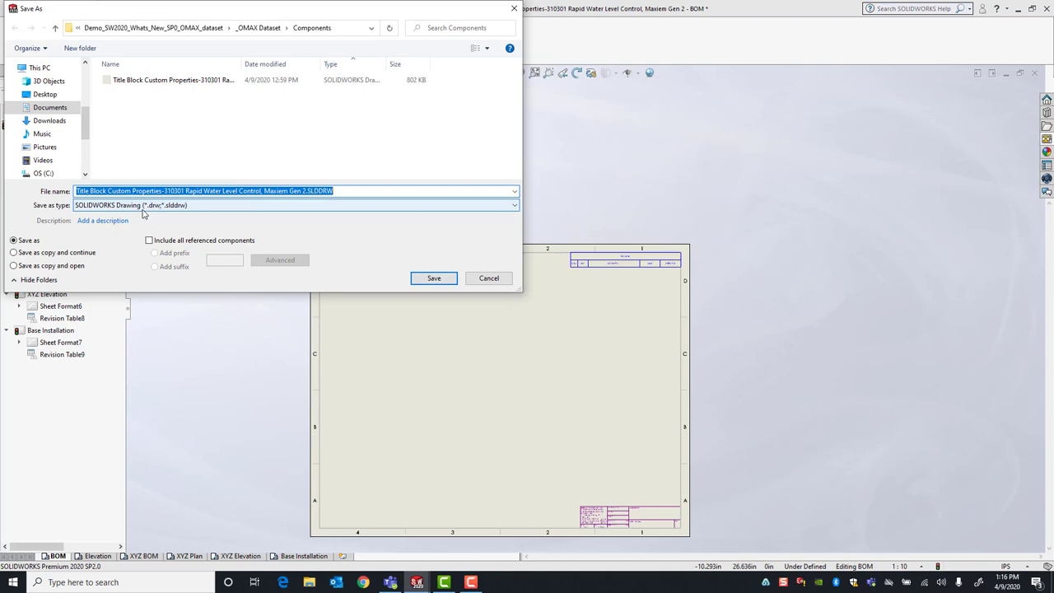
{"action": "left_click", "coordinate": [157, 208]}
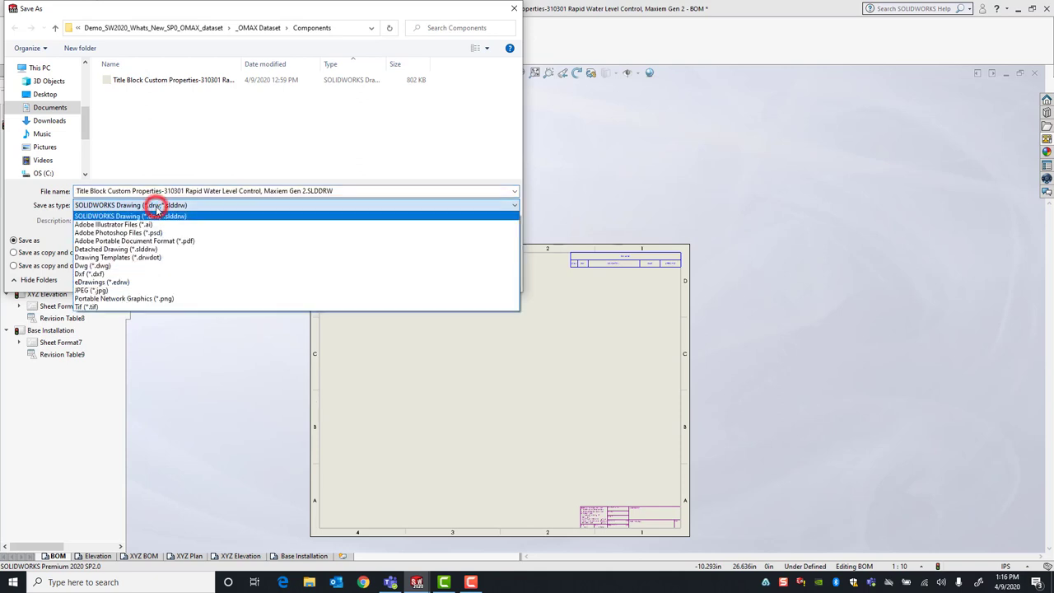
{"action": "left_click", "coordinate": [149, 257]}
- Choose the Training Templates folder inside SOLIDWORKS Training Files on the C: drive as the save location
{"action": "scroll", "coordinate": [49, 132], "scroll_direction": "down", "scroll_amount": 2}
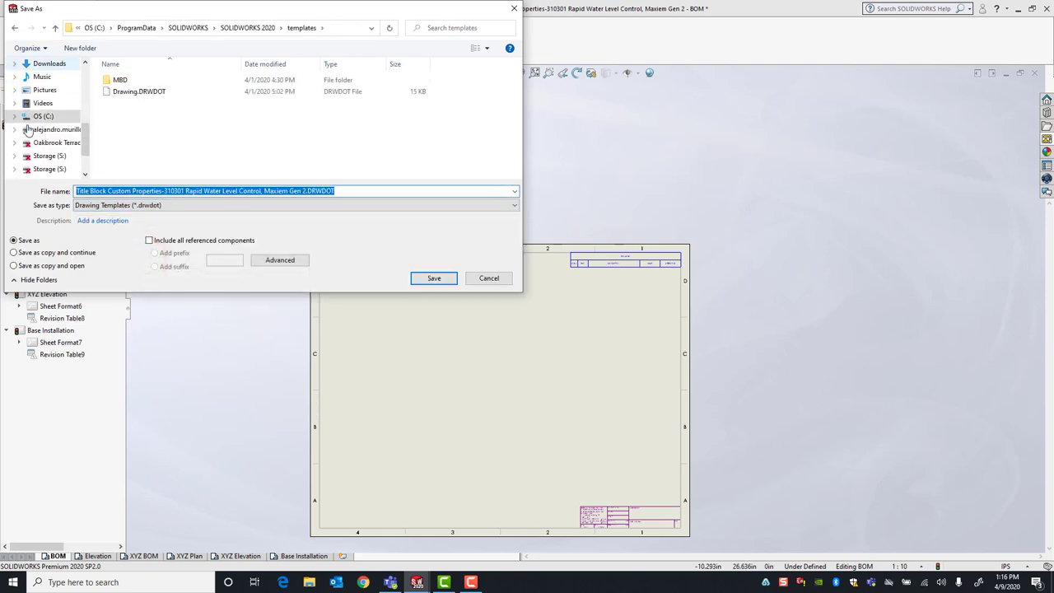
{"action": "scroll", "coordinate": [47, 136], "scroll_direction": "down", "scroll_amount": 2}
{"action": "scroll", "coordinate": [48, 116], "scroll_direction": "up", "scroll_amount": 1}
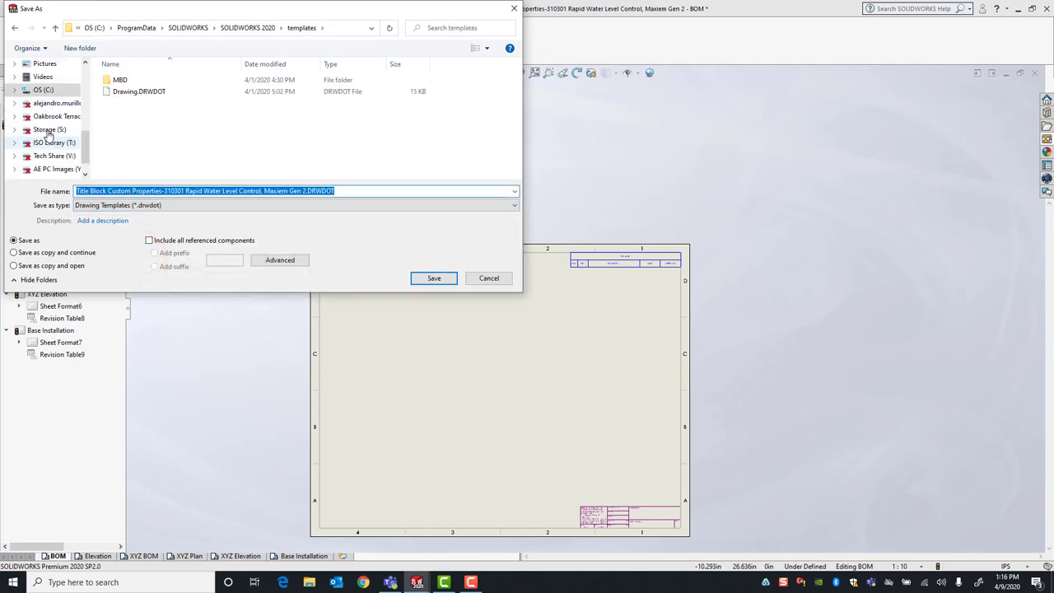
{"action": "left_click", "coordinate": [45, 90]}
{"action": "scroll", "coordinate": [140, 103], "scroll_direction": "down", "scroll_amount": 3}
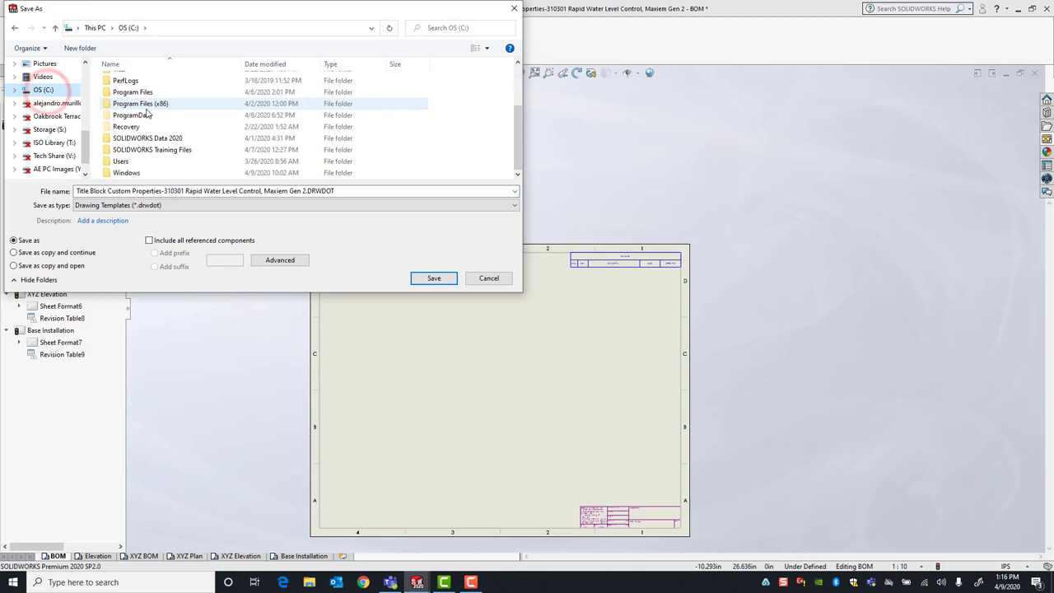
{"action": "double_click", "coordinate": [159, 150]}
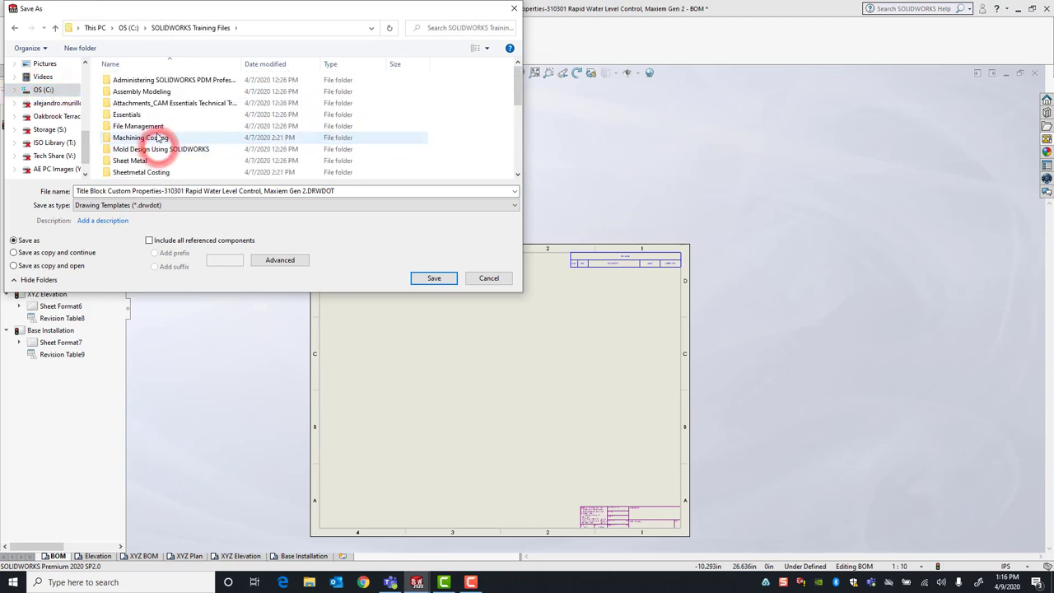
{"action": "scroll", "coordinate": [147, 107], "scroll_direction": "down", "scroll_amount": 5}
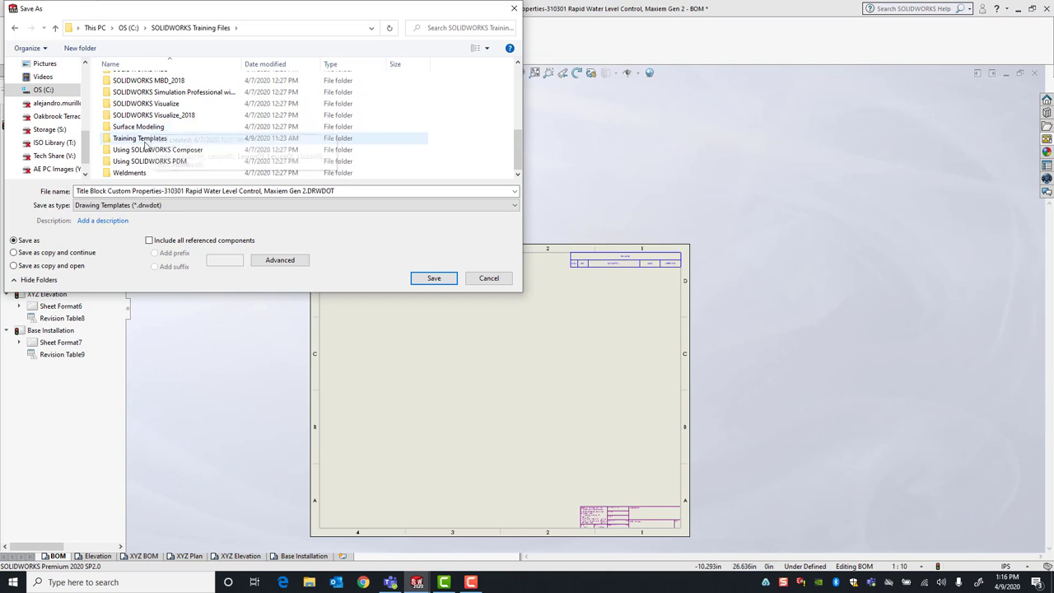
{"action": "double_click", "coordinate": [140, 138]}
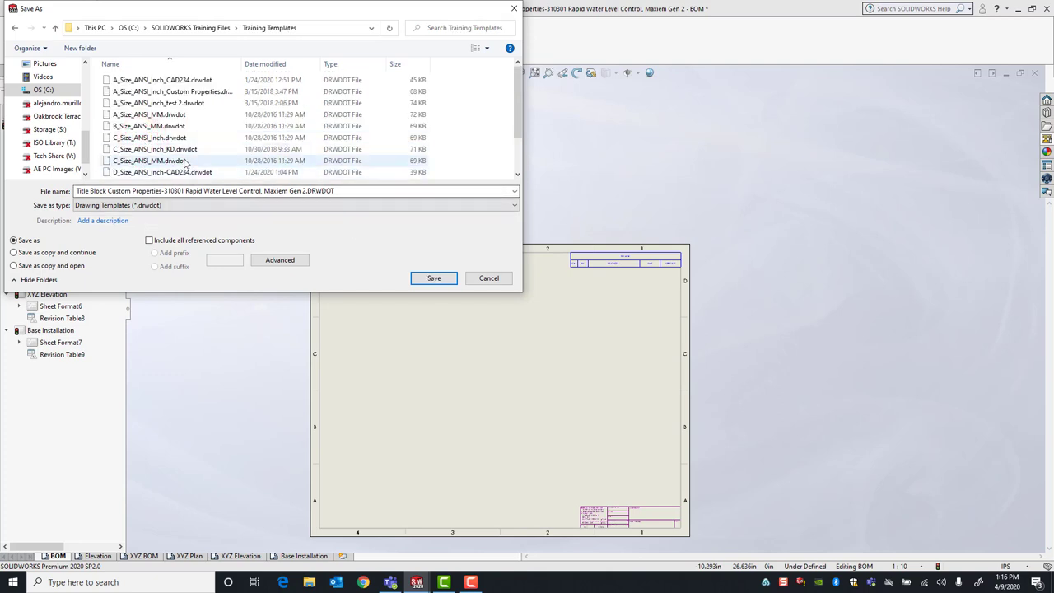
- Save the template over the existing MicroMax_C_Size_ANSI_Inch.DRWDOT file, accepting the replacement and the removal of model views
{"action": "scroll", "coordinate": [165, 161], "scroll_direction": "down", "scroll_amount": 2}
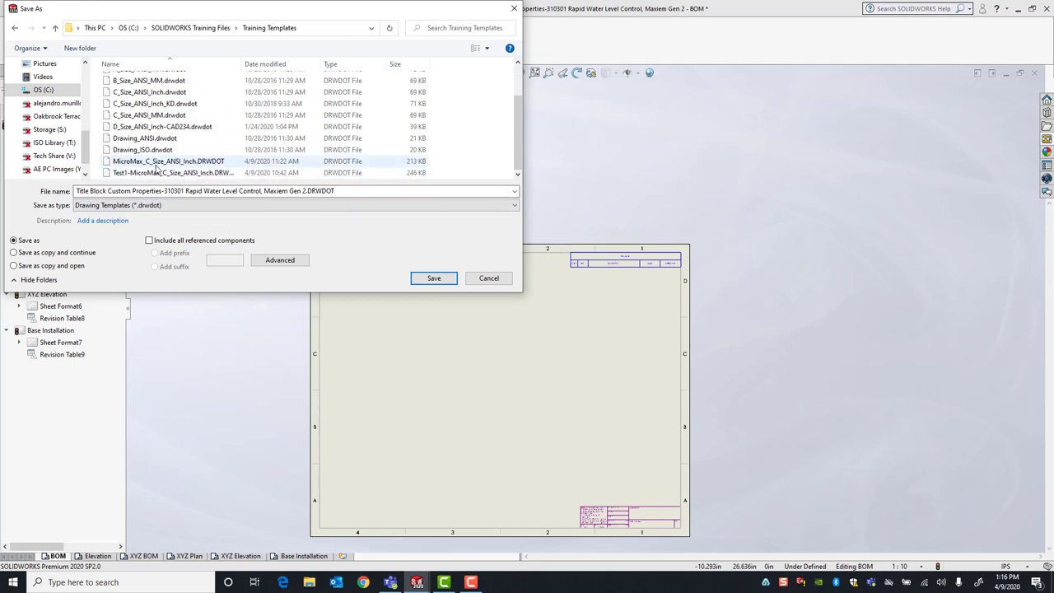
{"action": "left_click", "coordinate": [142, 164]}
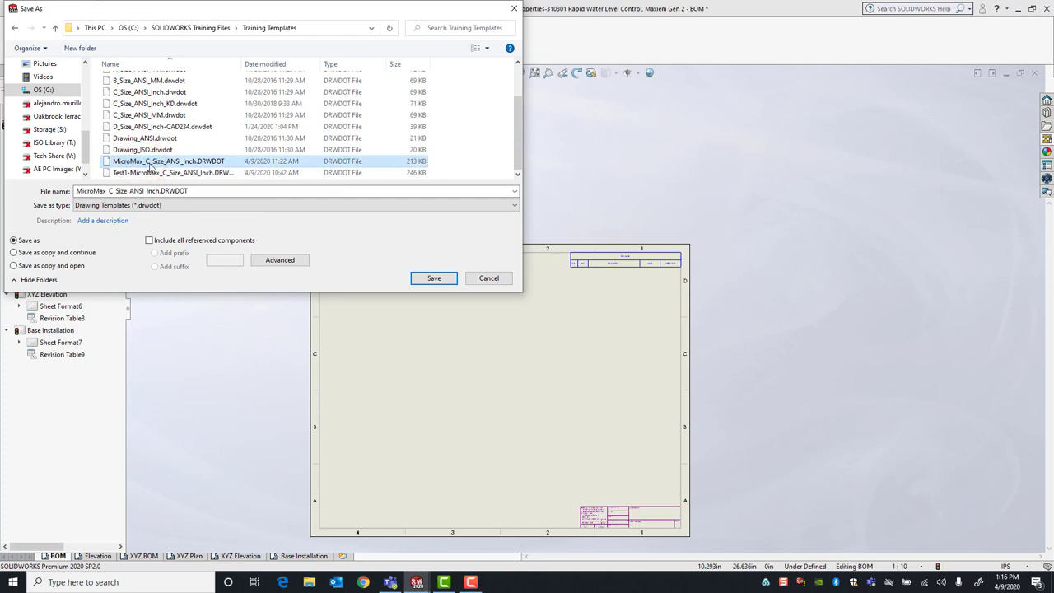
{"action": "left_click", "coordinate": [424, 281]}
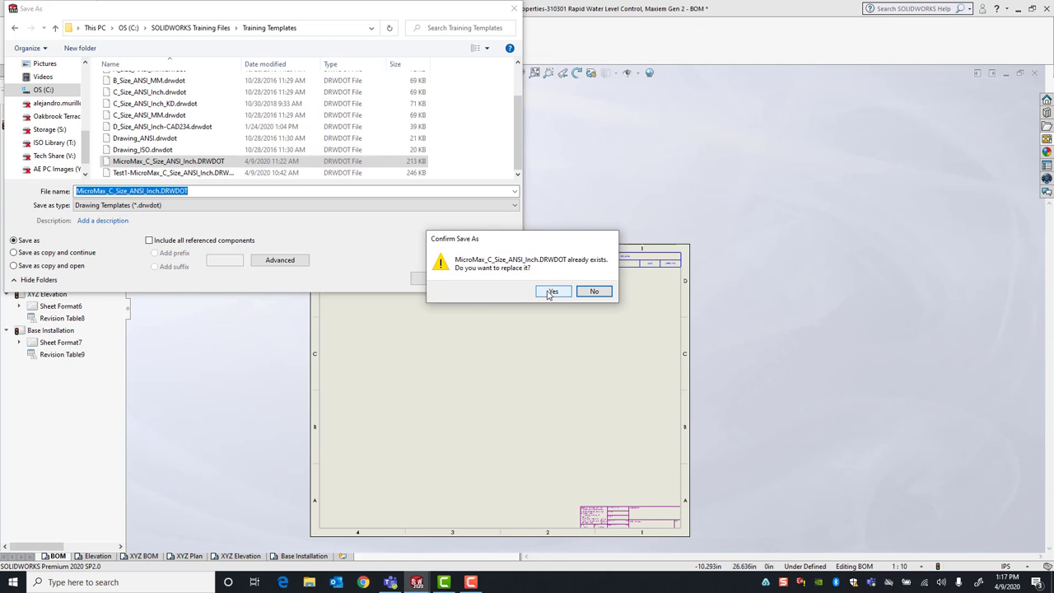
{"action": "left_click", "coordinate": [551, 292]}
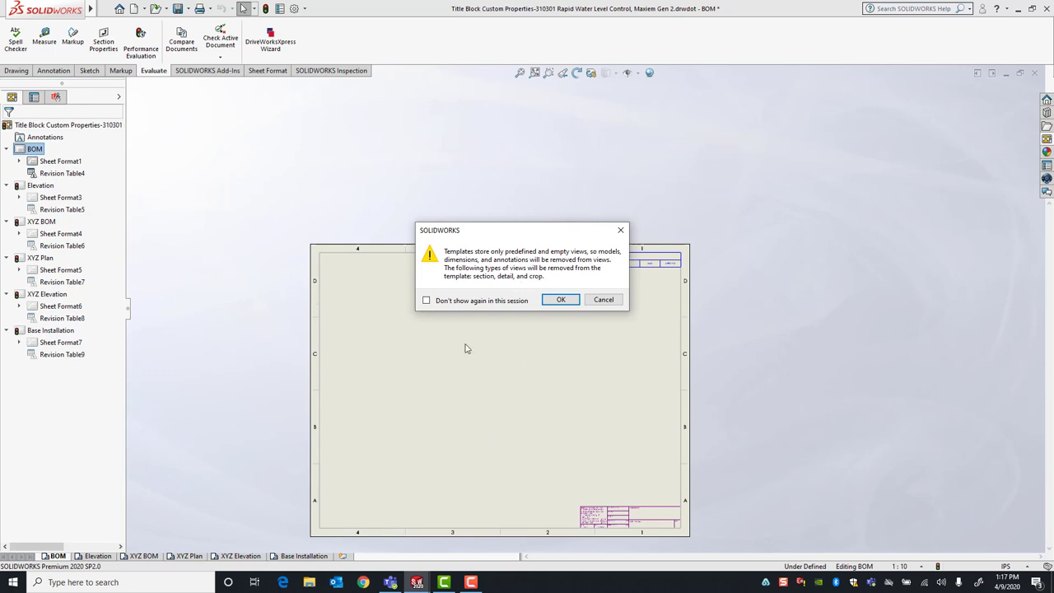
{"action": "left_click", "coordinate": [557, 300]}
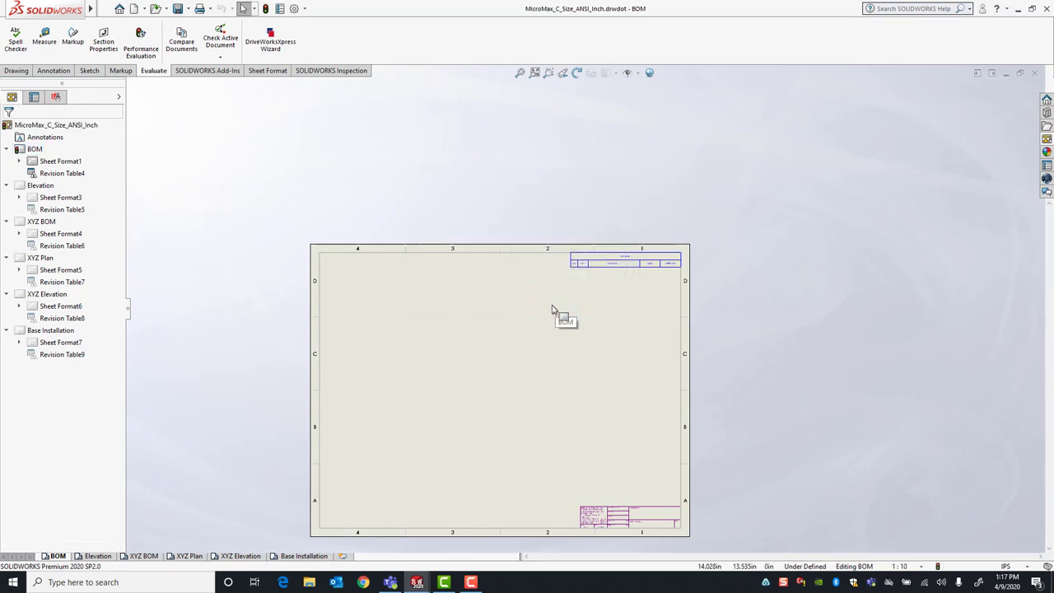
- Clear all views from the template's View Palette and close the template drawing
{"action": "scroll", "coordinate": [560, 353], "scroll_direction": "down", "scroll_amount": 3}
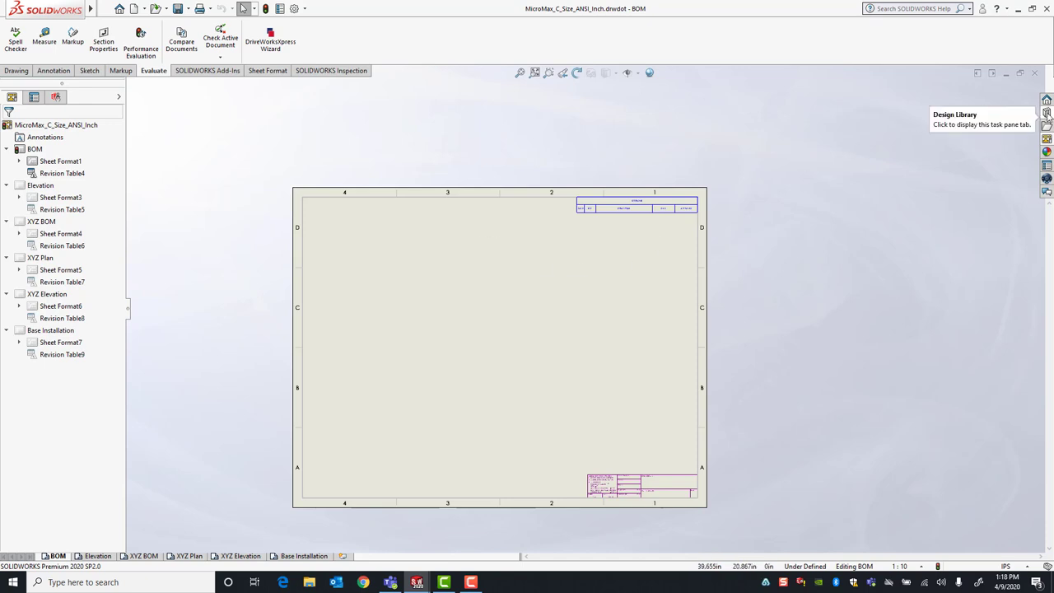
{"action": "left_click", "coordinate": [1047, 138]}
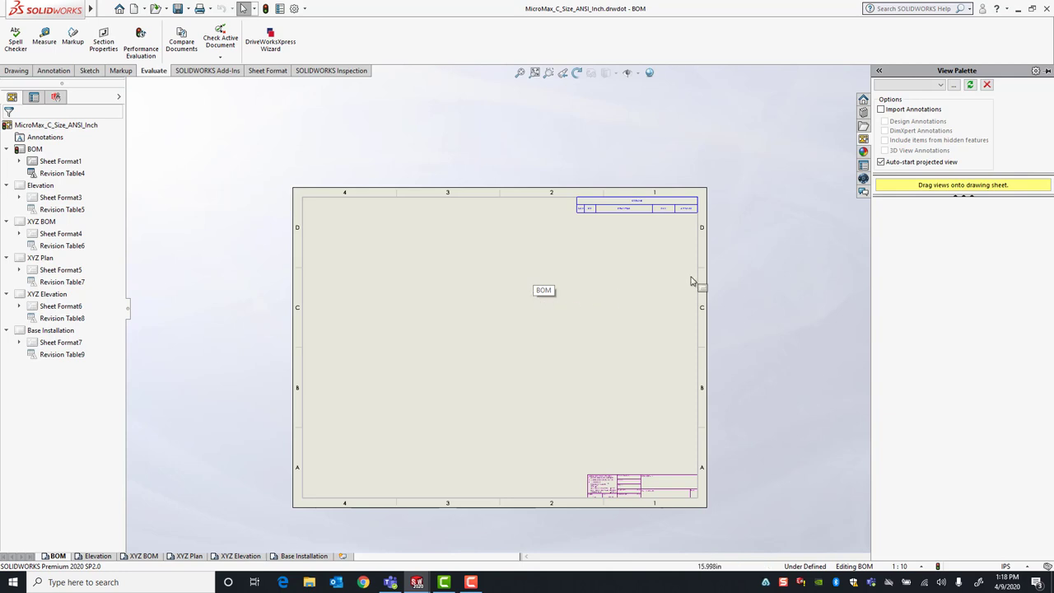
{"action": "left_click", "coordinate": [987, 86]}
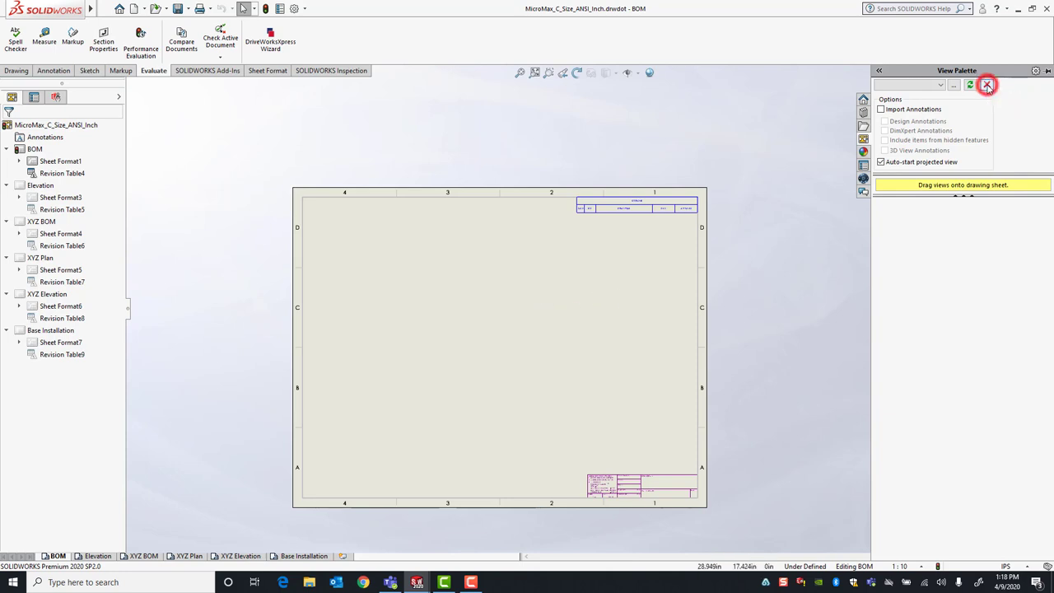
{"action": "left_click", "coordinate": [560, 280]}
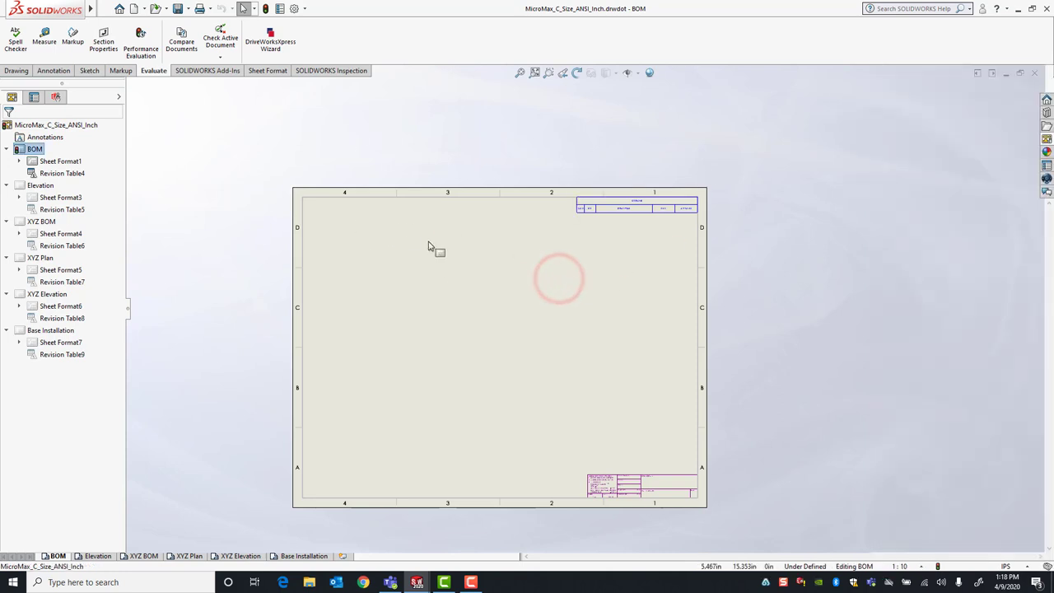
{"action": "scroll", "coordinate": [519, 305], "scroll_direction": "down", "scroll_amount": 1}
{"action": "scroll", "coordinate": [508, 305], "scroll_direction": "up", "scroll_amount": 1}
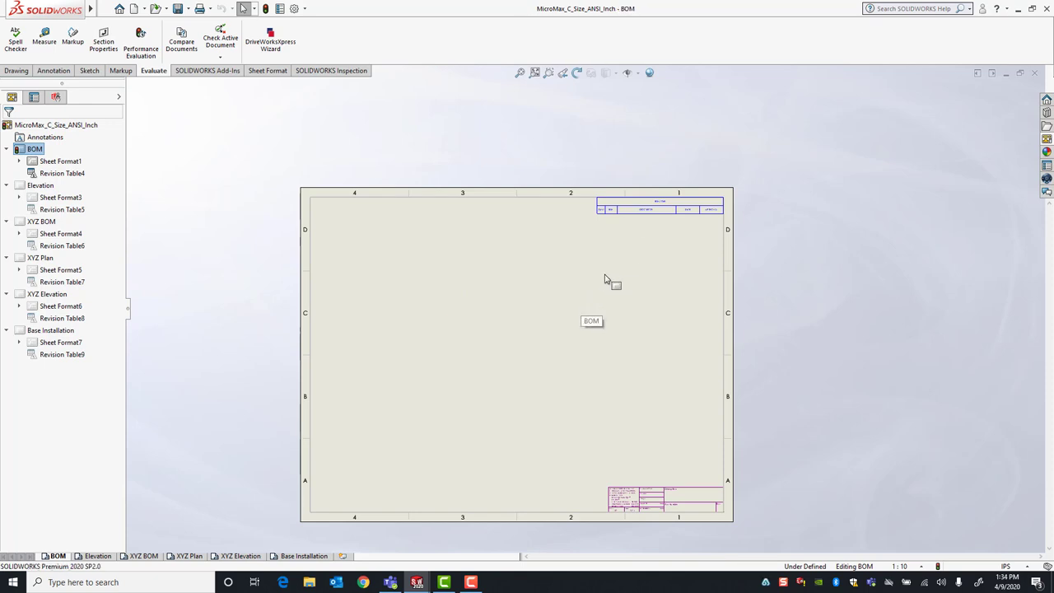
{"action": "left_click", "coordinate": [1034, 75]}
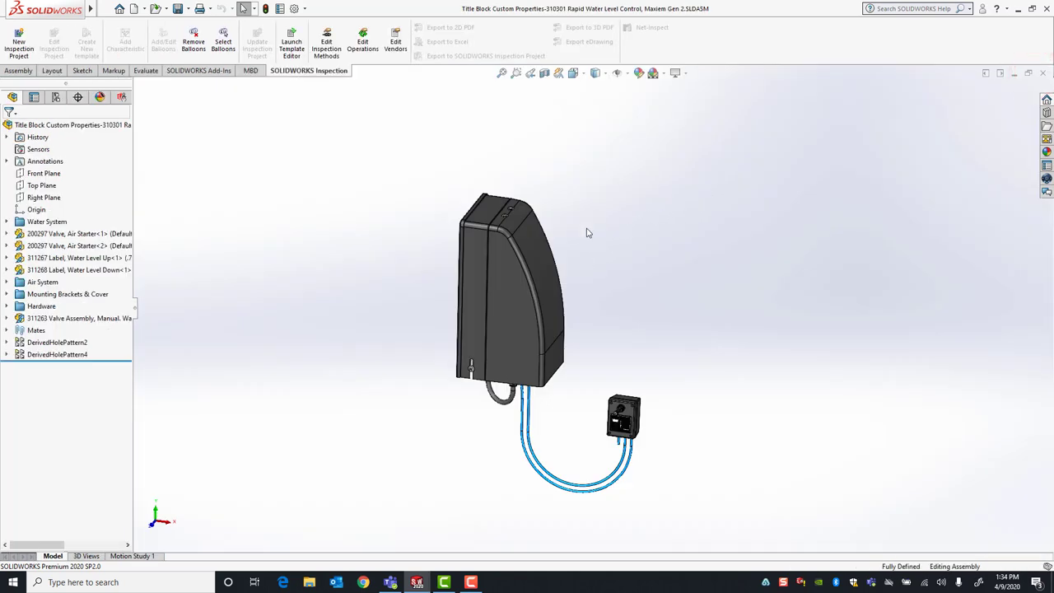
- Review the custom properties of the Rapid Water Level Control assembly
{"action": "middle_click_drag", "start_coordinate": [587, 233], "coordinate": [535, 236]}
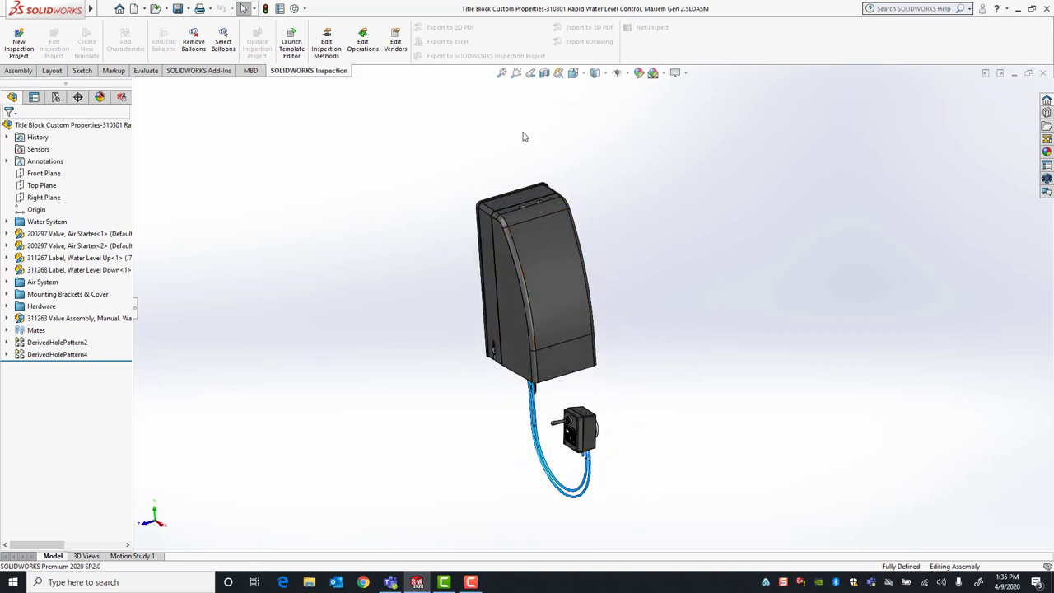
{"action": "left_click", "coordinate": [280, 8]}
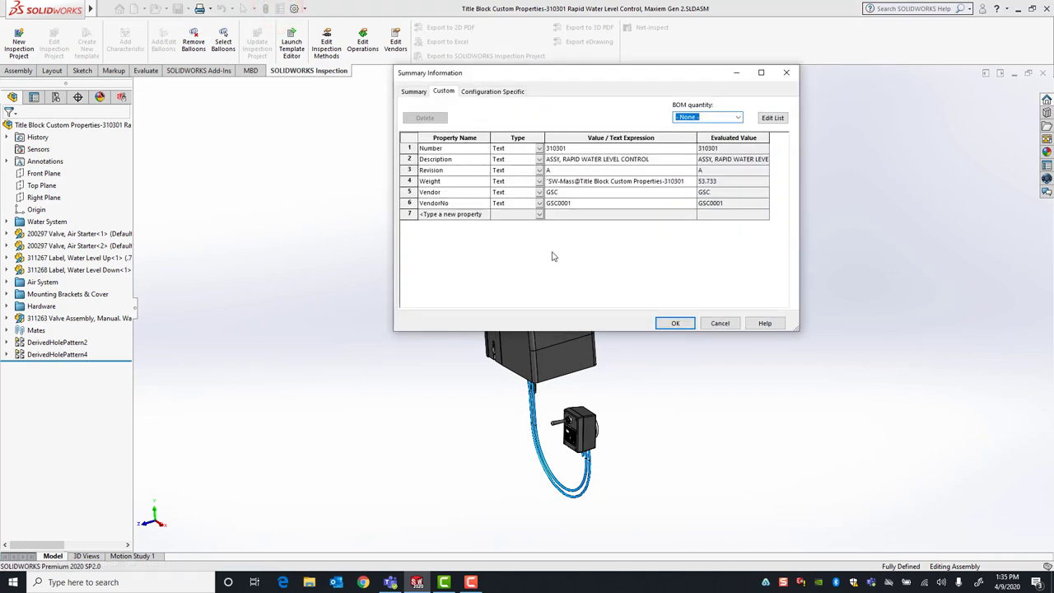
{"action": "left_click", "coordinate": [784, 73]}
- Make a new drawing from the assembly using the MicroMax_C_Size_ANSI_Inch training template
{"action": "left_click", "coordinate": [105, 9]}
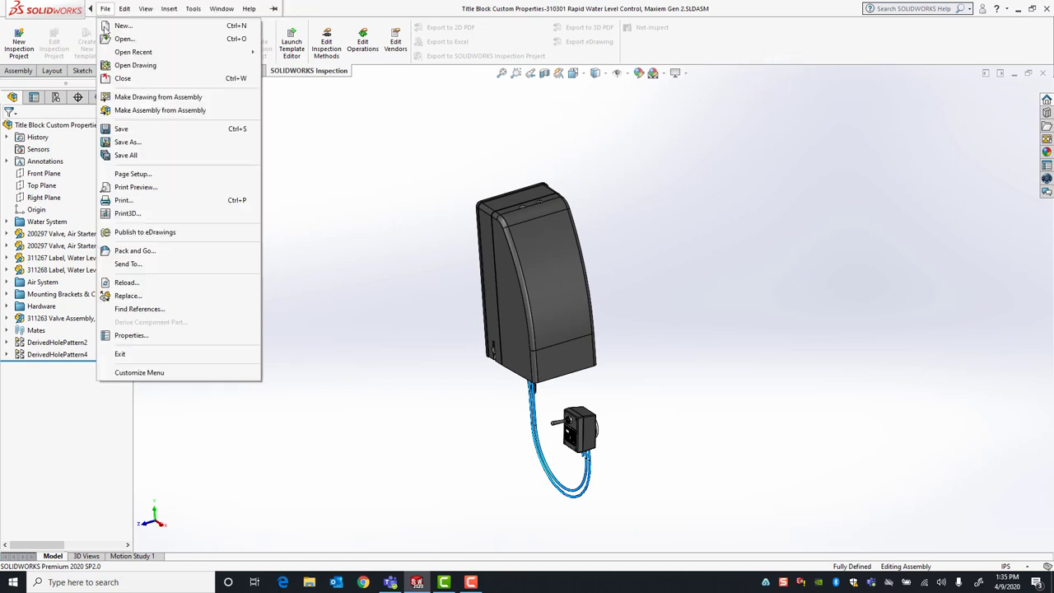
{"action": "left_click", "coordinate": [132, 100]}
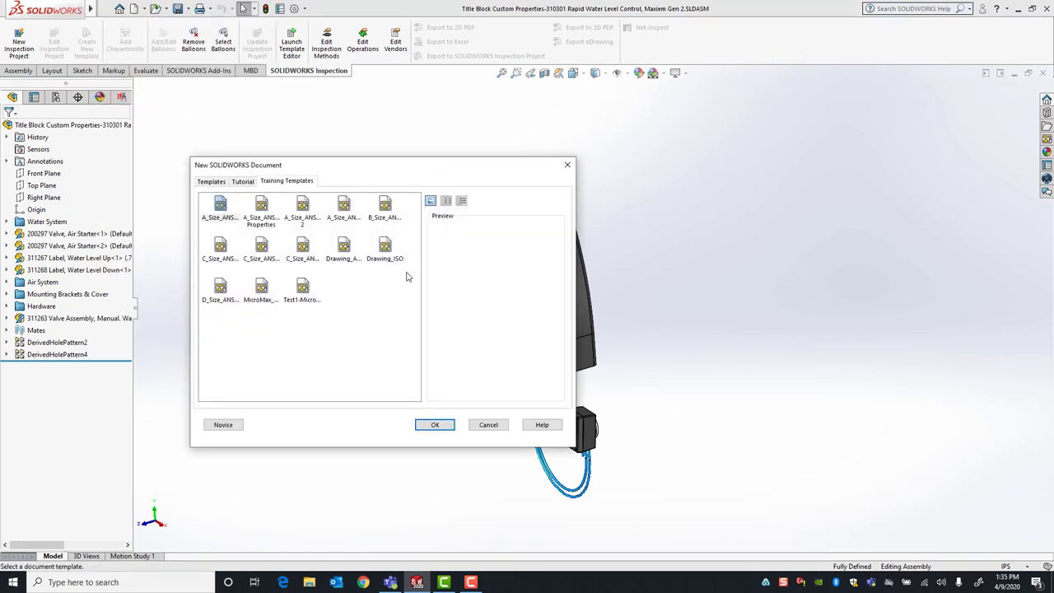
{"action": "left_click", "coordinate": [261, 289]}
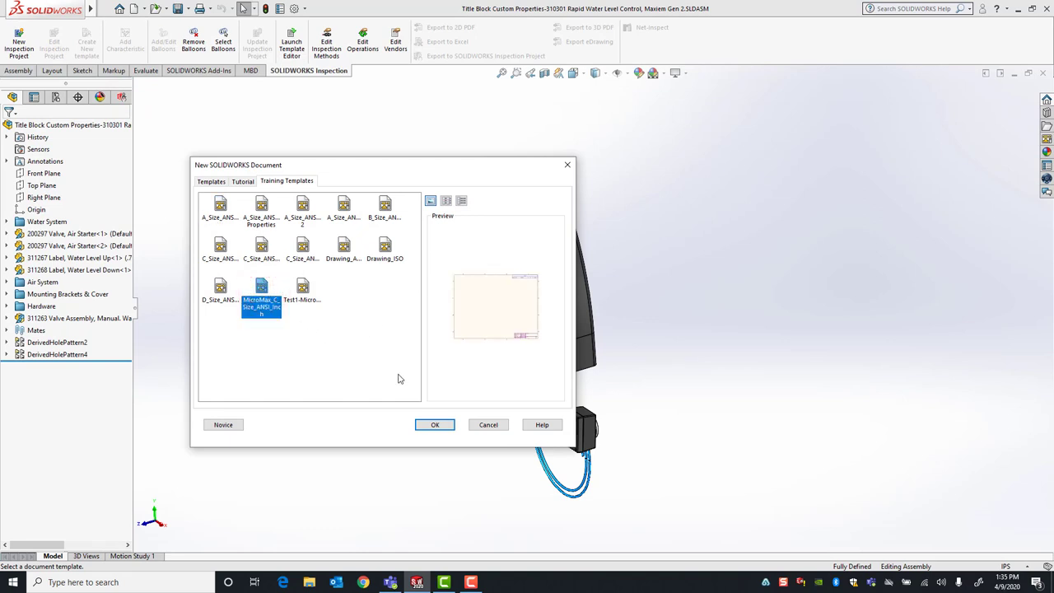
{"action": "left_click", "coordinate": [436, 425]}
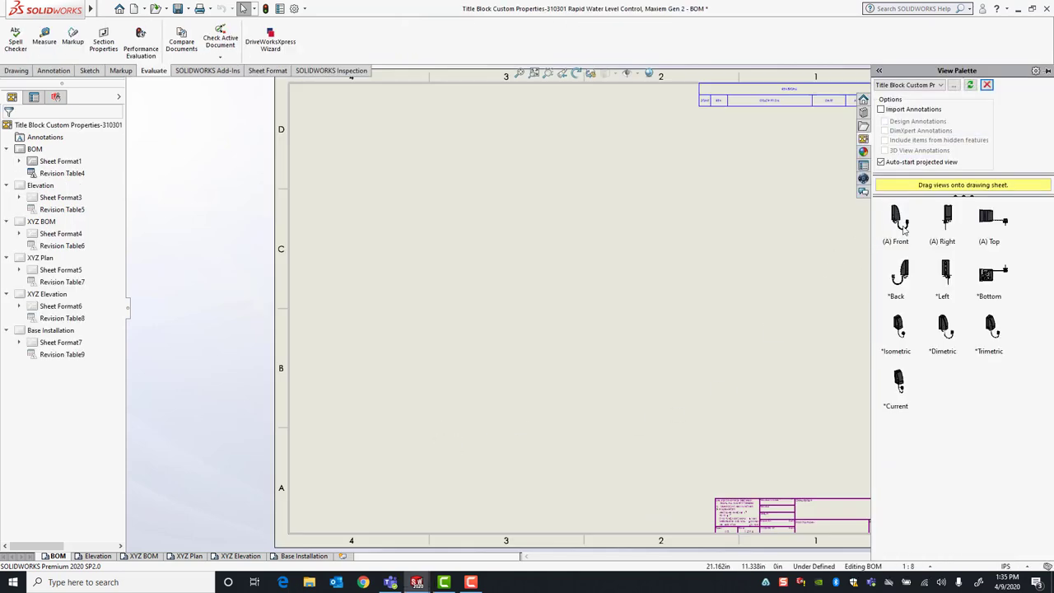
- Place the assembly's Front view in the upper middle of the BOM sheet without projected views, and check the title block fields
{"action": "scroll", "coordinate": [704, 350], "scroll_direction": "up", "scroll_amount": 3}
{"action": "scroll", "coordinate": [713, 392], "scroll_direction": "down", "scroll_amount": 10}
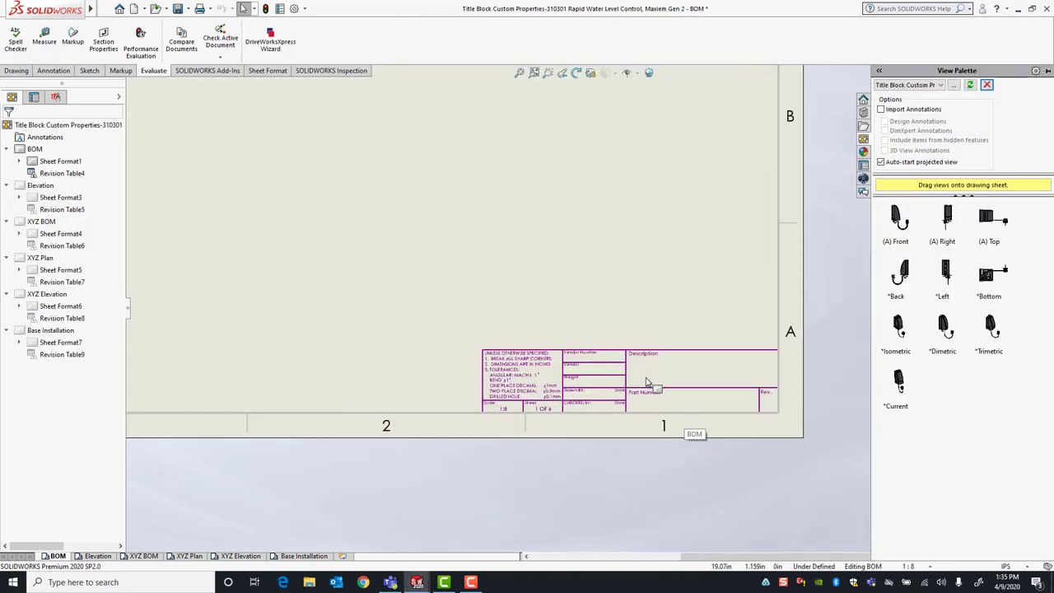
{"action": "scroll", "coordinate": [494, 292], "scroll_direction": "up", "scroll_amount": 8}
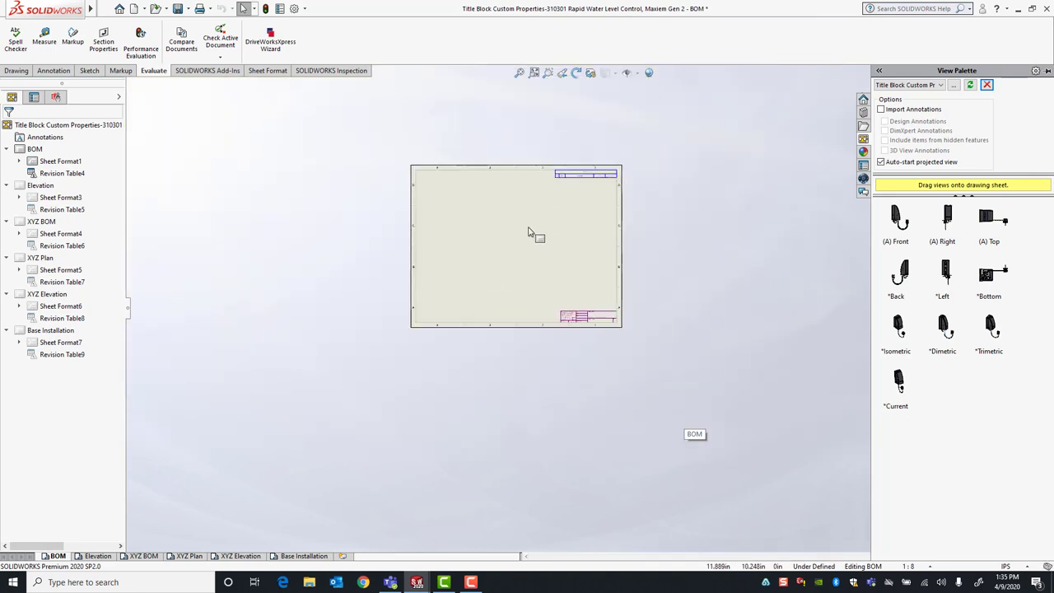
{"action": "scroll", "coordinate": [539, 231], "scroll_direction": "down", "scroll_amount": 3}
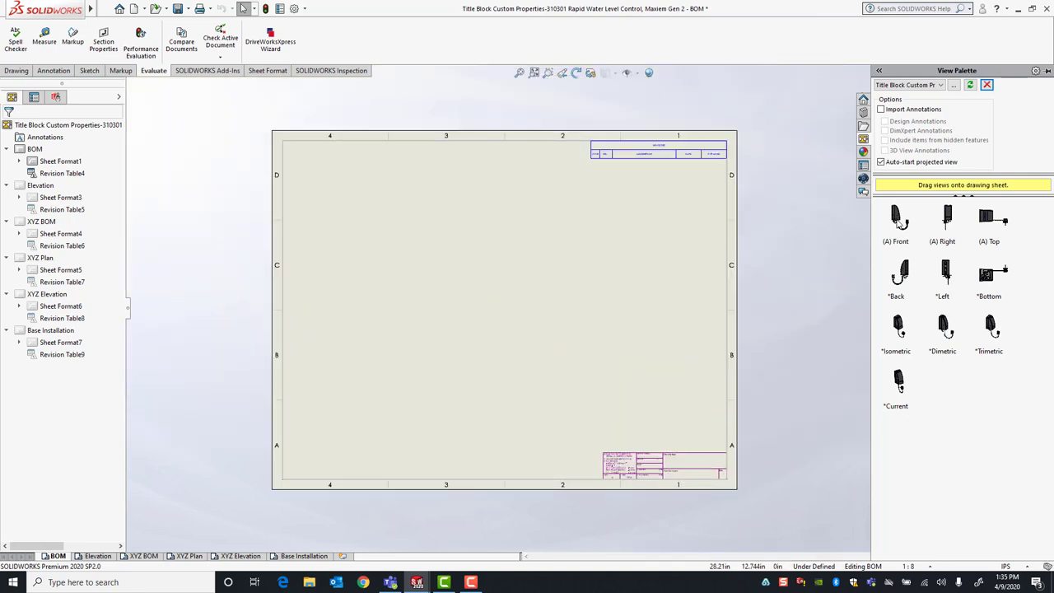
{"action": "left_click_drag", "start_coordinate": [895, 218], "coordinate": [502, 281]}
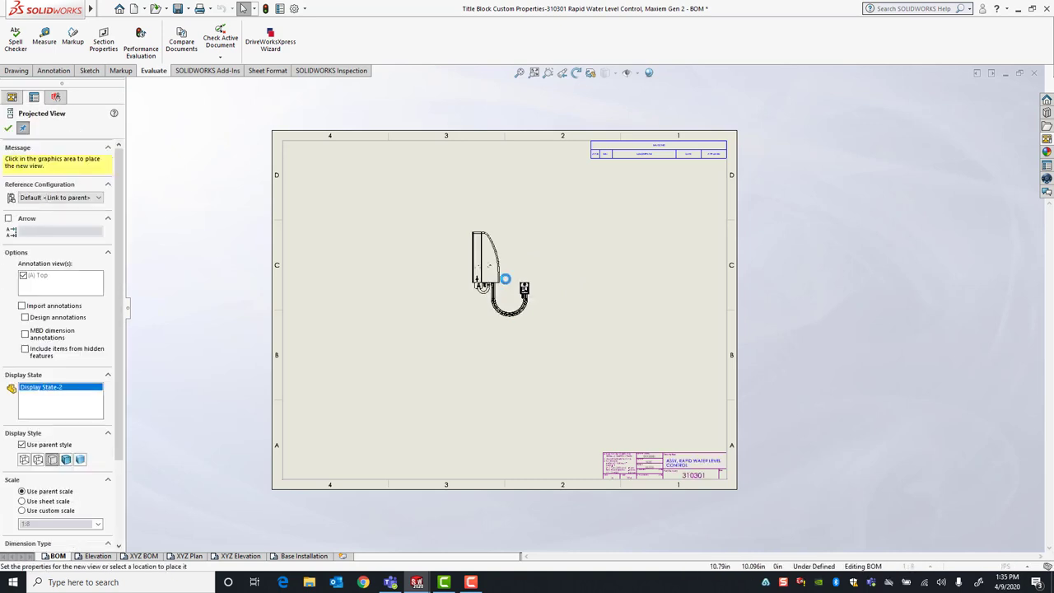
{"action": "key", "text": "Escape"}
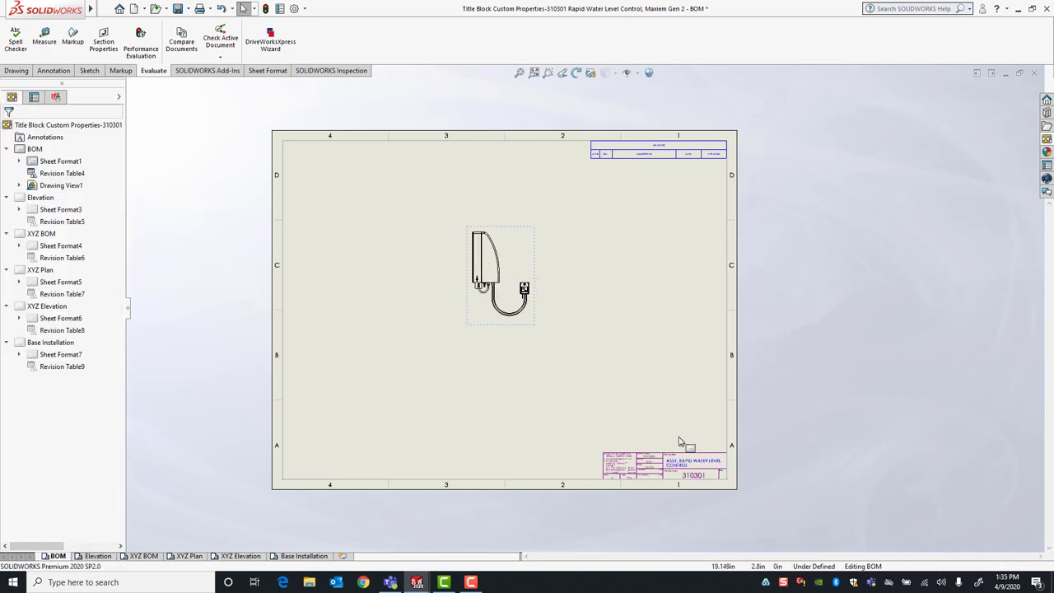
{"action": "scroll", "coordinate": [679, 442], "scroll_direction": "down", "scroll_amount": 8}
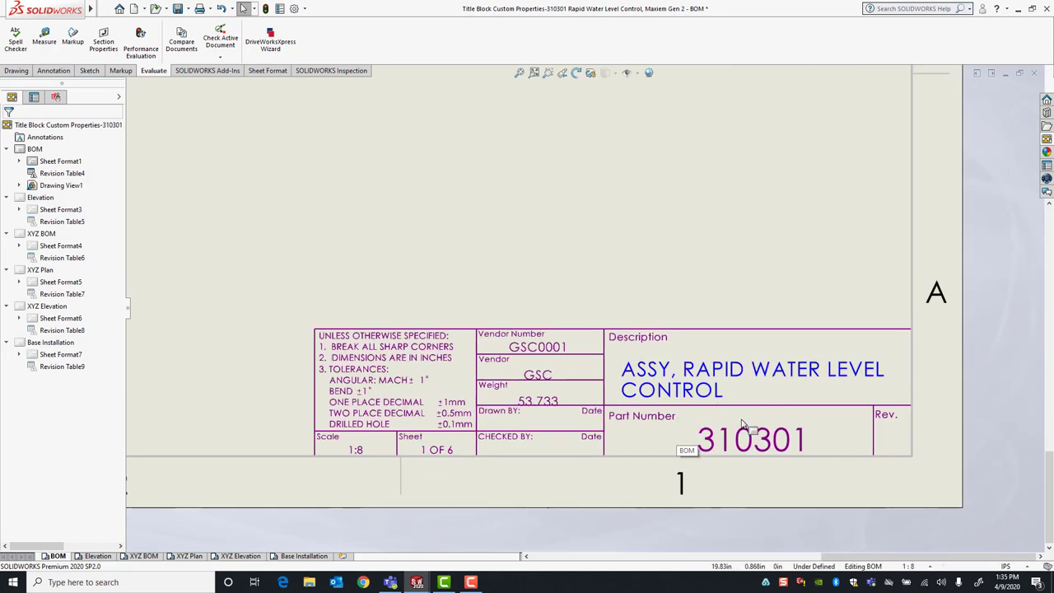
{"action": "key", "text": "f"}
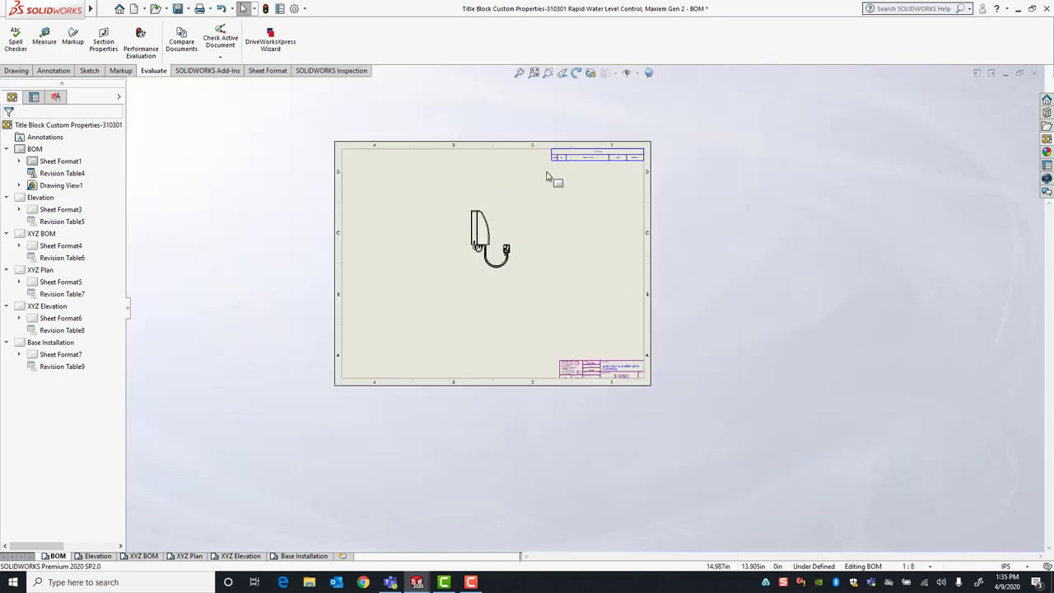
- Set the drawing's DrawnBy and CheckedBy custom properties to AM, and check the BOM sheet's title block
{"action": "left_click", "coordinate": [280, 8]}
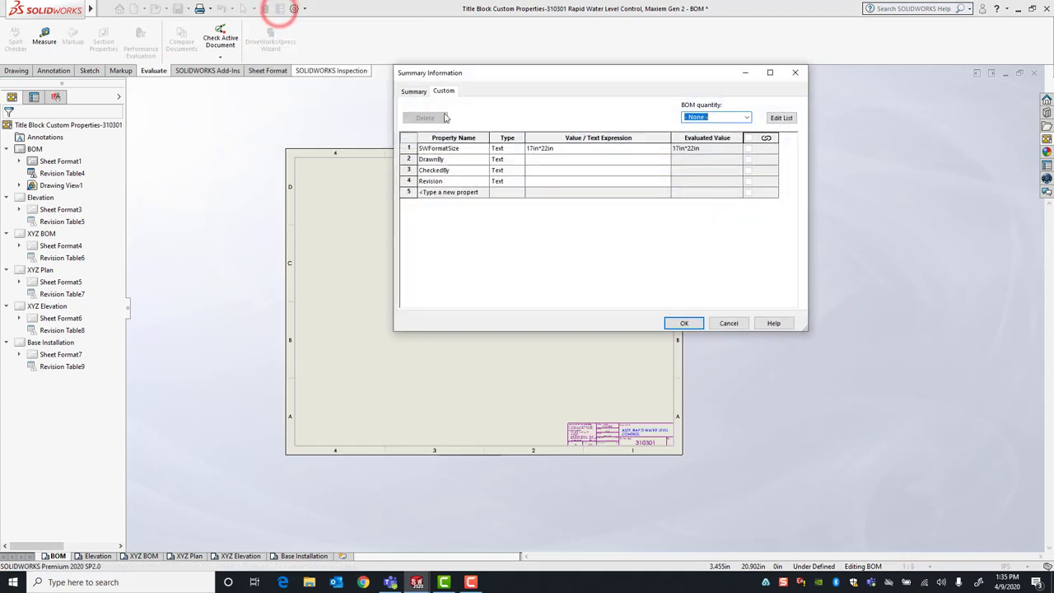
{"action": "left_click", "coordinate": [533, 158]}
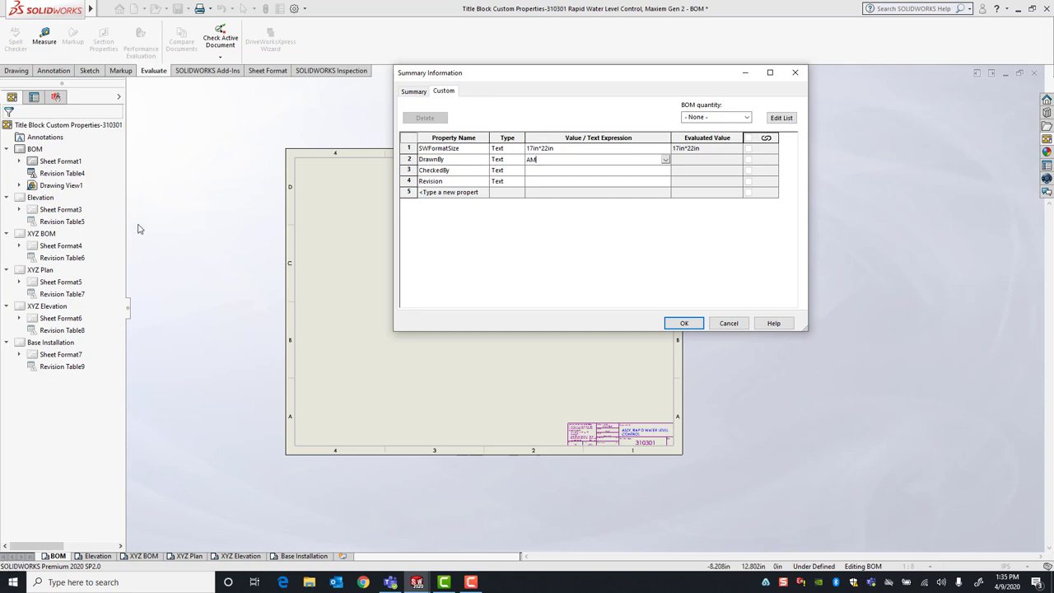
{"action": "left_click", "coordinate": [547, 171]}
{"action": "type", "text": "AM"}
{"action": "left_click", "coordinate": [682, 323]}
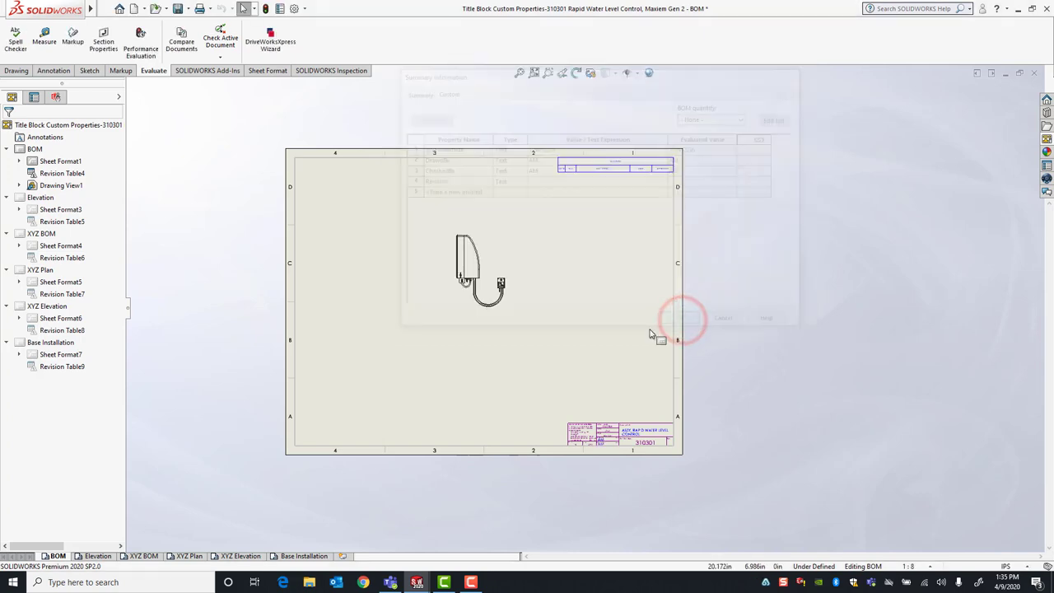
{"action": "scroll", "coordinate": [650, 395], "scroll_direction": "down", "scroll_amount": 5}
{"action": "scroll", "coordinate": [581, 464], "scroll_direction": "down", "scroll_amount": 5}
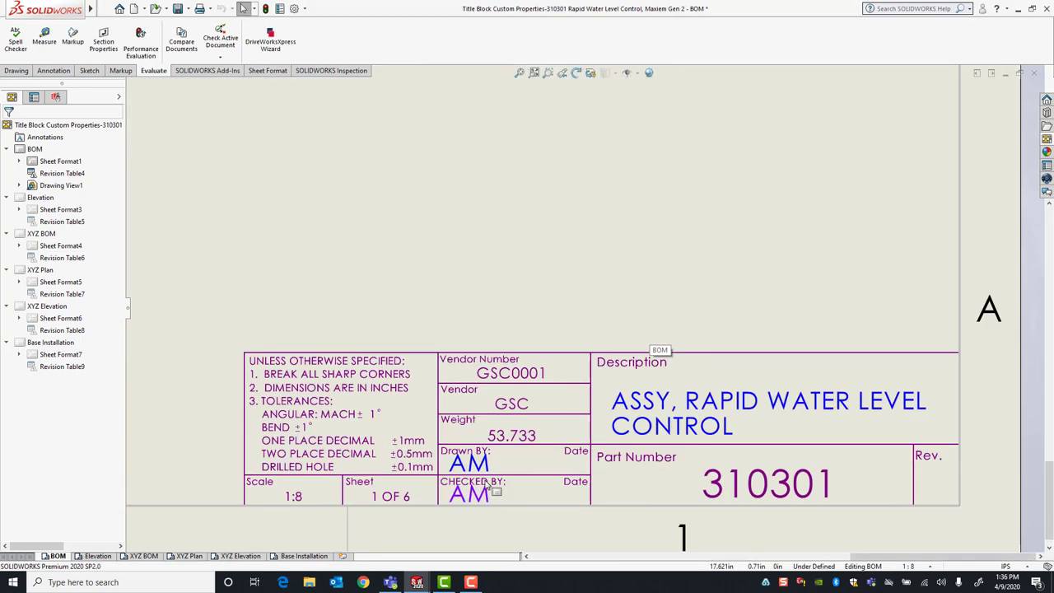
{"action": "scroll", "coordinate": [541, 223], "scroll_direction": "up", "scroll_amount": 8}
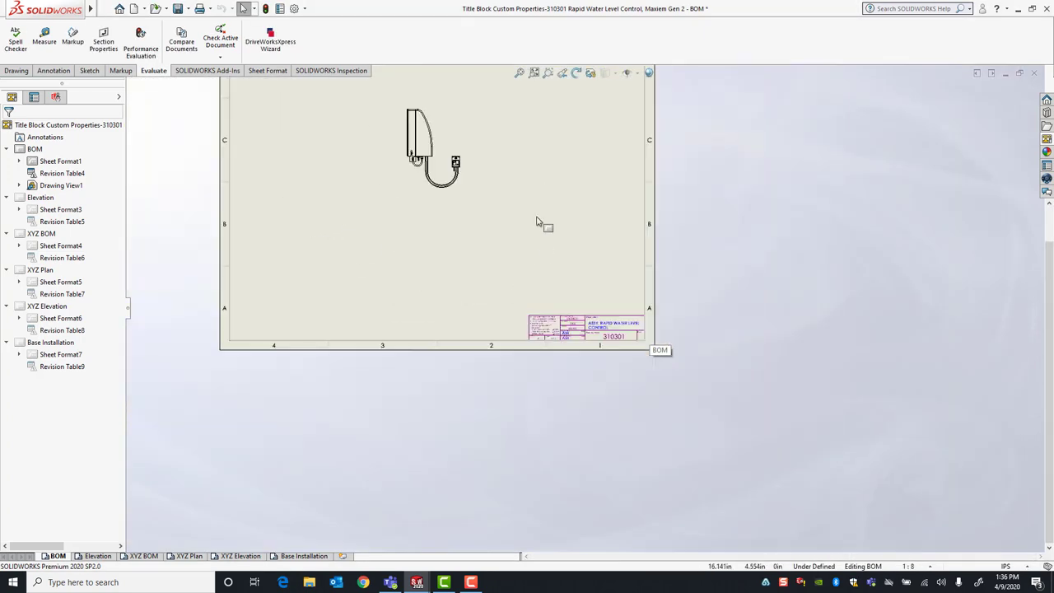
{"action": "scroll", "coordinate": [602, 325], "scroll_direction": "down", "scroll_amount": 3}
{"action": "scroll", "coordinate": [602, 326], "scroll_direction": "down", "scroll_amount": 4}
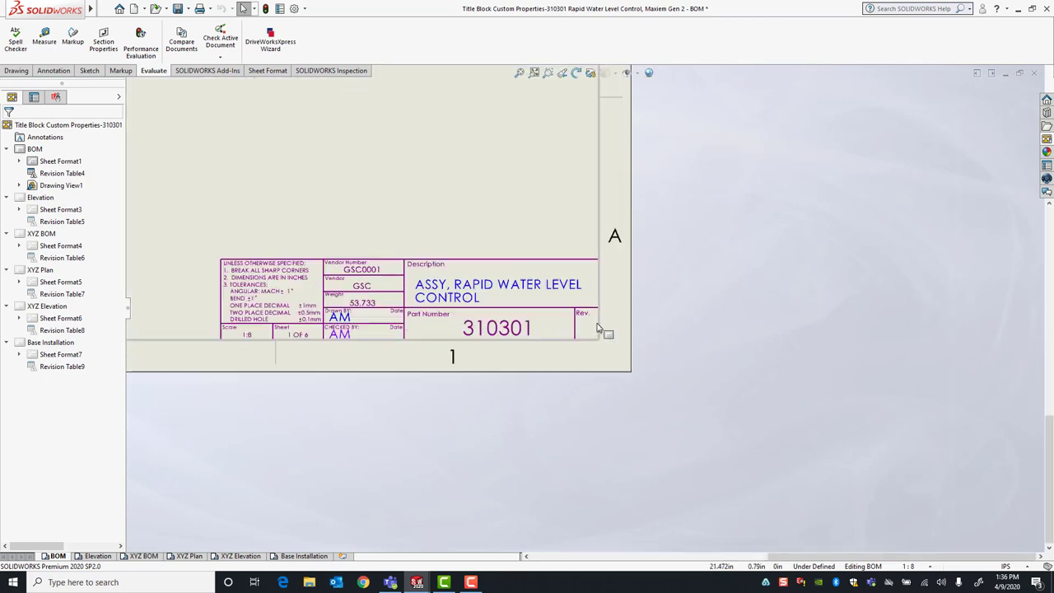
- Add a revision row to the BOM sheet's revision table and place its triangle revision symbol beside the assembly view
{"action": "scroll", "coordinate": [535, 243], "scroll_direction": "up", "scroll_amount": 7}
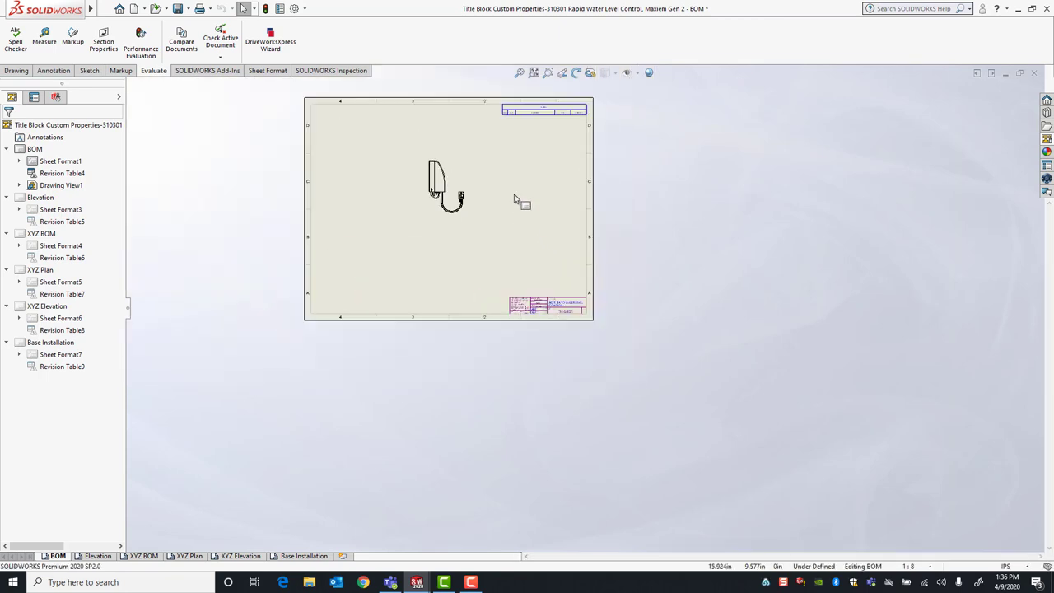
{"action": "scroll", "coordinate": [527, 197], "scroll_direction": "down", "scroll_amount": 4}
{"action": "scroll", "coordinate": [542, 194], "scroll_direction": "down", "scroll_amount": 3}
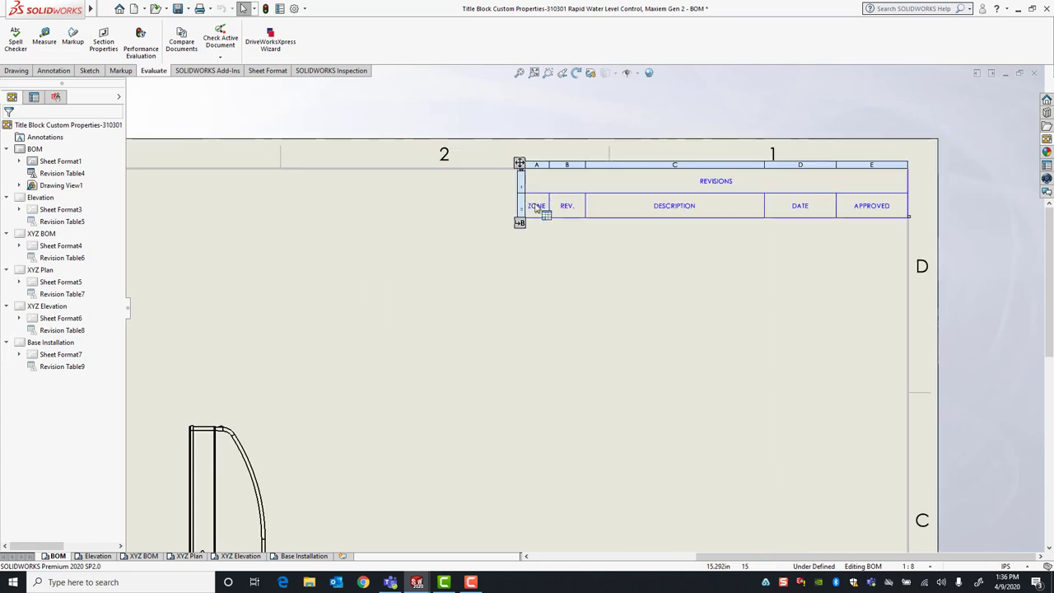
{"action": "left_click", "coordinate": [521, 223]}
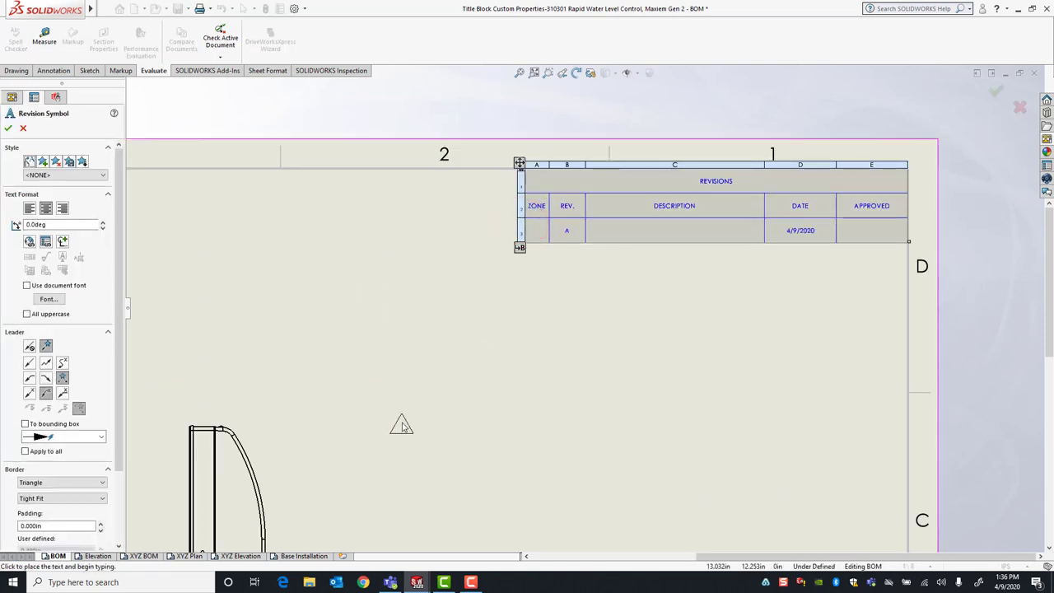
{"action": "left_click", "coordinate": [405, 421]}
{"action": "key", "text": "Escape"}
{"action": "scroll", "coordinate": [555, 447], "scroll_direction": "up", "scroll_amount": 5}
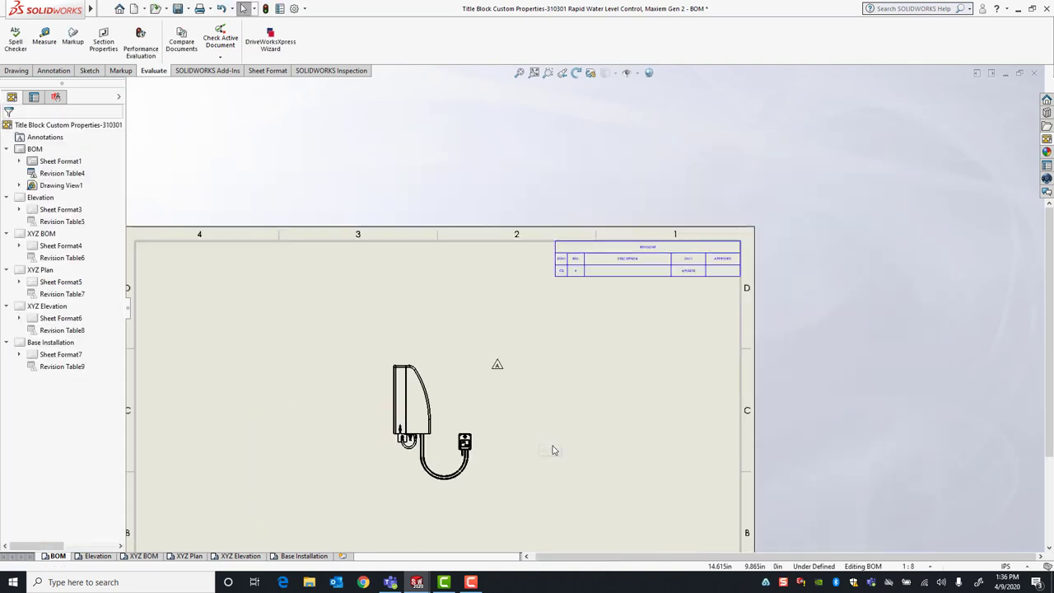
- Check the Revision value in the drawing's custom properties
{"action": "left_click", "coordinate": [281, 8]}
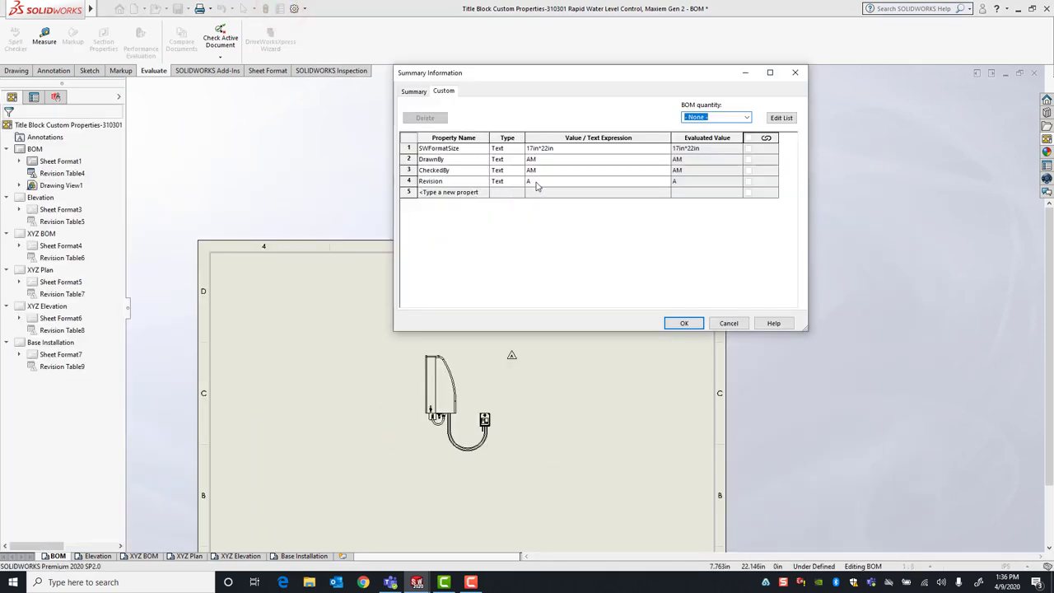
{"action": "left_click", "coordinate": [680, 322]}
{"action": "scroll", "coordinate": [675, 317], "scroll_direction": "up", "scroll_amount": 3}
- Enter and exit sheet format editing on the BOM sheet to refresh the title block's revision field
{"action": "scroll", "coordinate": [612, 401], "scroll_direction": "down", "scroll_amount": 6}
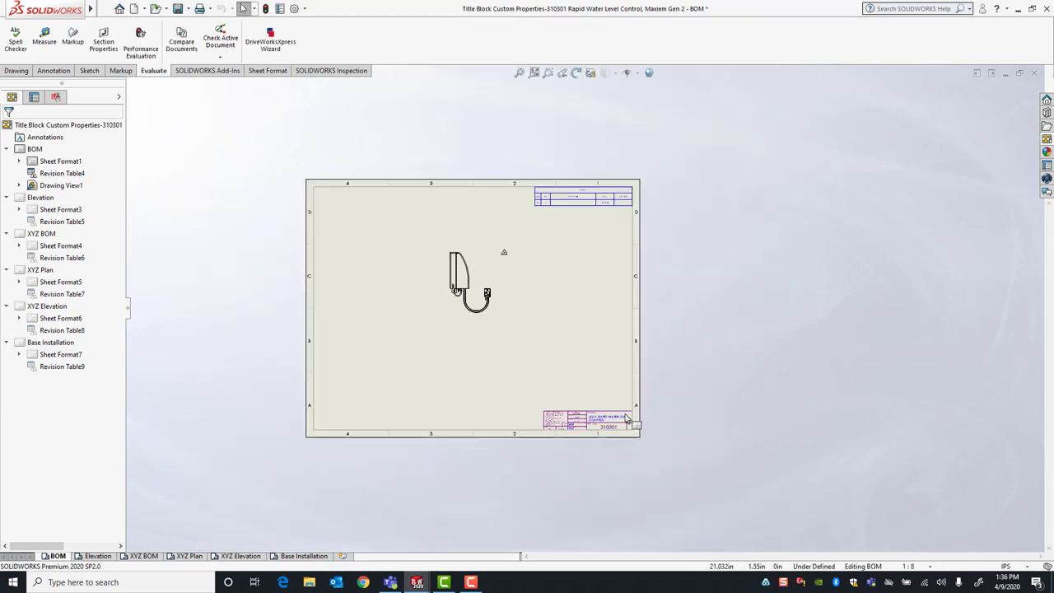
{"action": "scroll", "coordinate": [607, 395], "scroll_direction": "down", "scroll_amount": 2}
{"action": "right_click", "coordinate": [556, 214]}
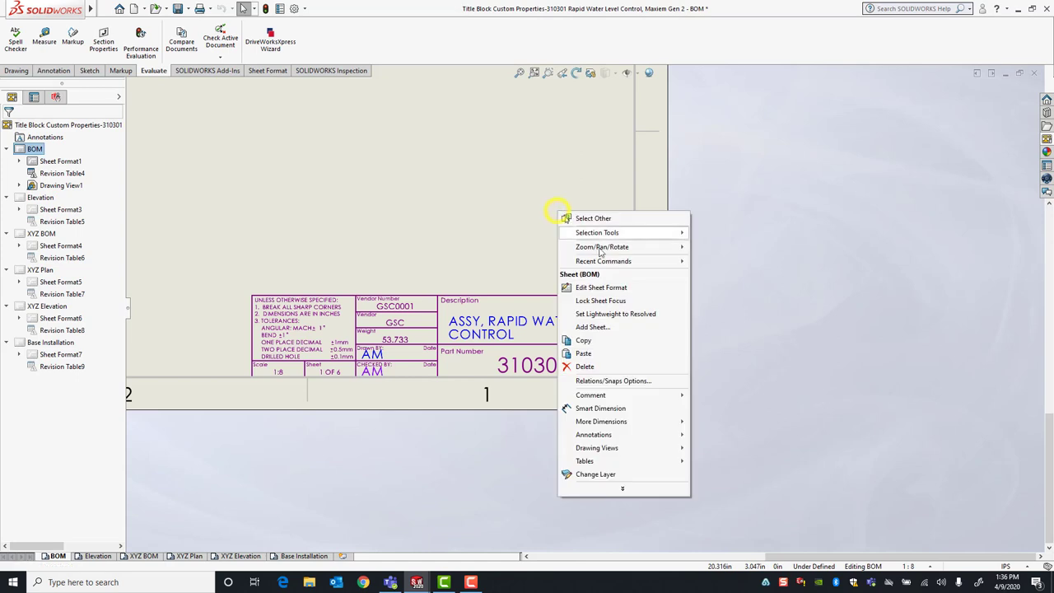
{"action": "left_click", "coordinate": [607, 285]}
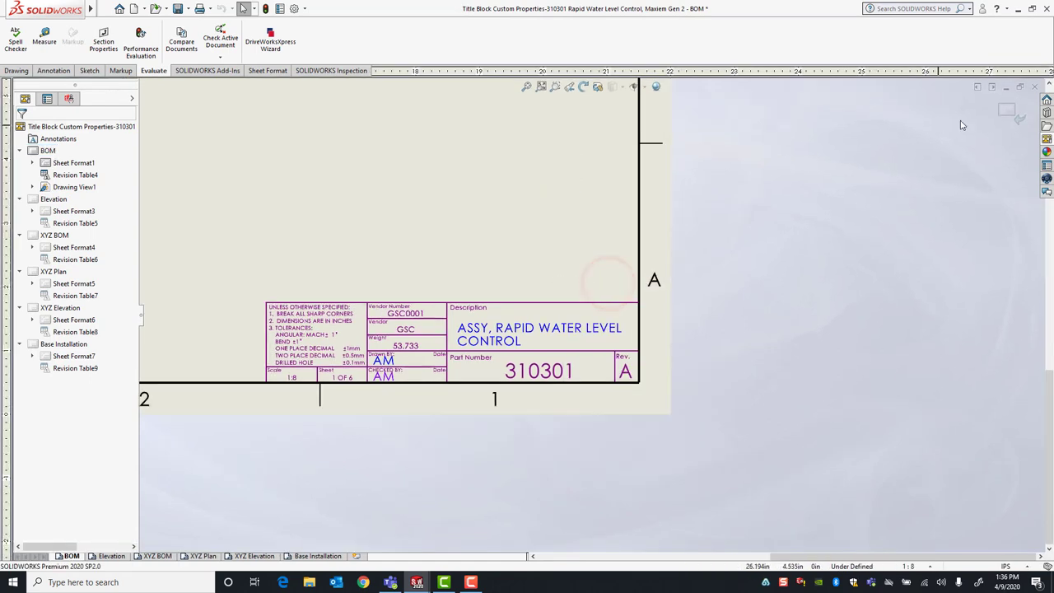
{"action": "left_click", "coordinate": [1002, 111]}
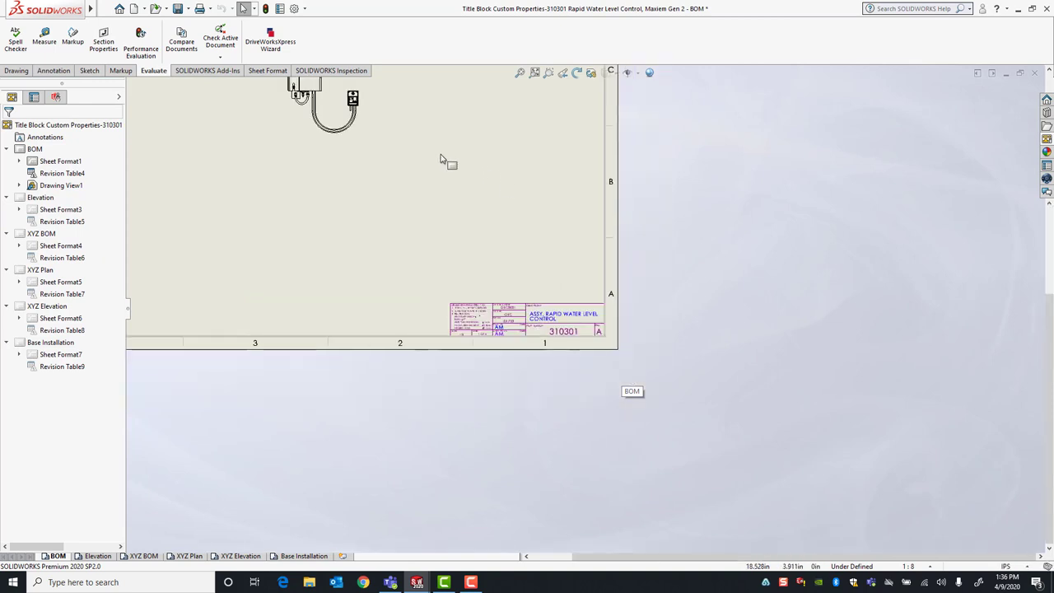
{"action": "key", "text": "z"}
{"action": "key", "text": "shift+z"}
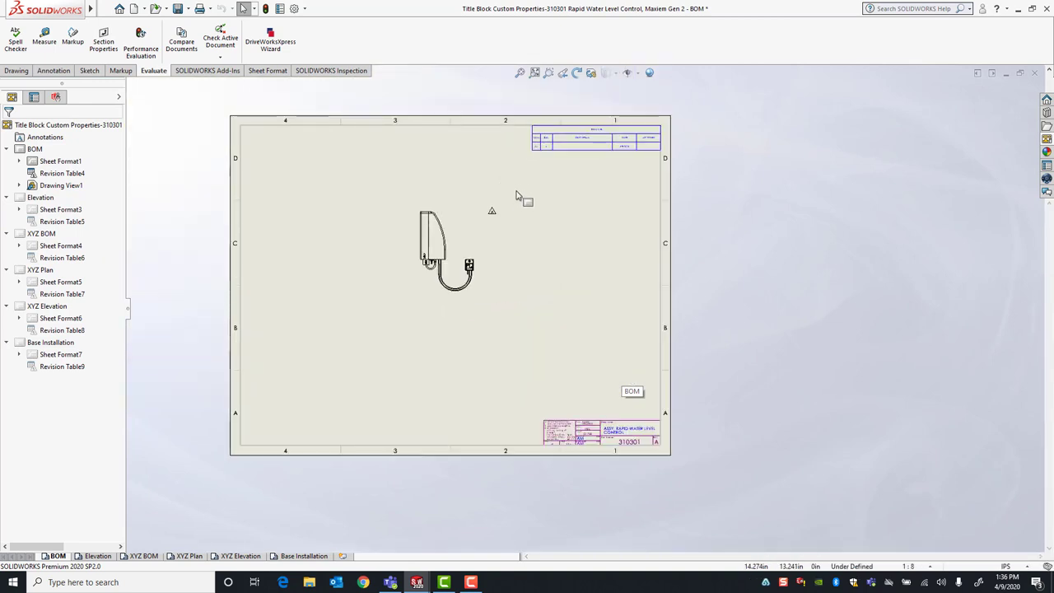
- Place the assembly's Right view in the upper middle of the Elevation sheet without projected views, and check the title block fields
{"action": "left_click", "coordinate": [102, 558]}
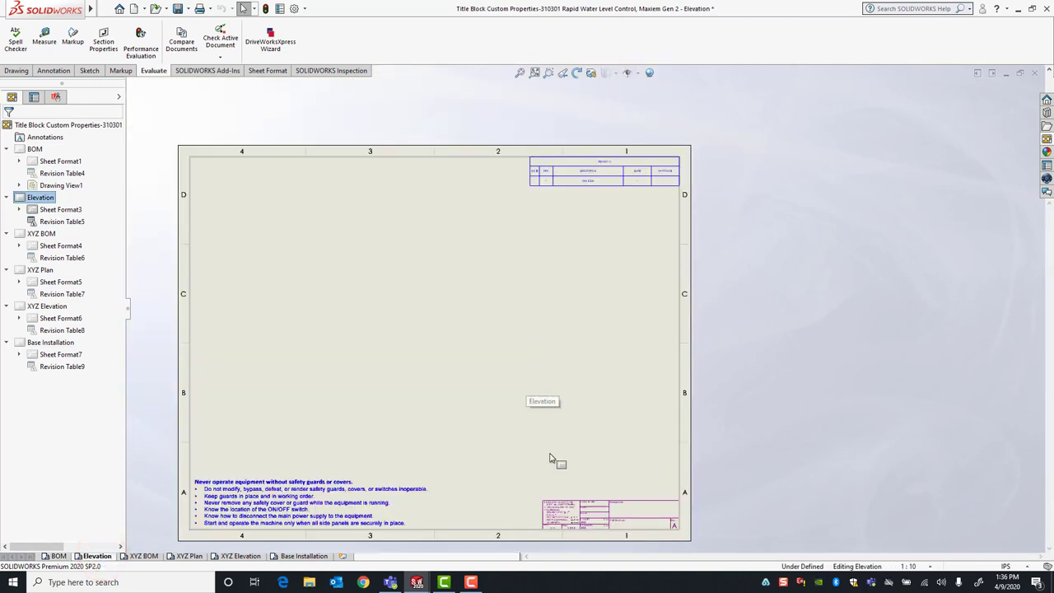
{"action": "scroll", "coordinate": [617, 453], "scroll_direction": "down", "scroll_amount": 6}
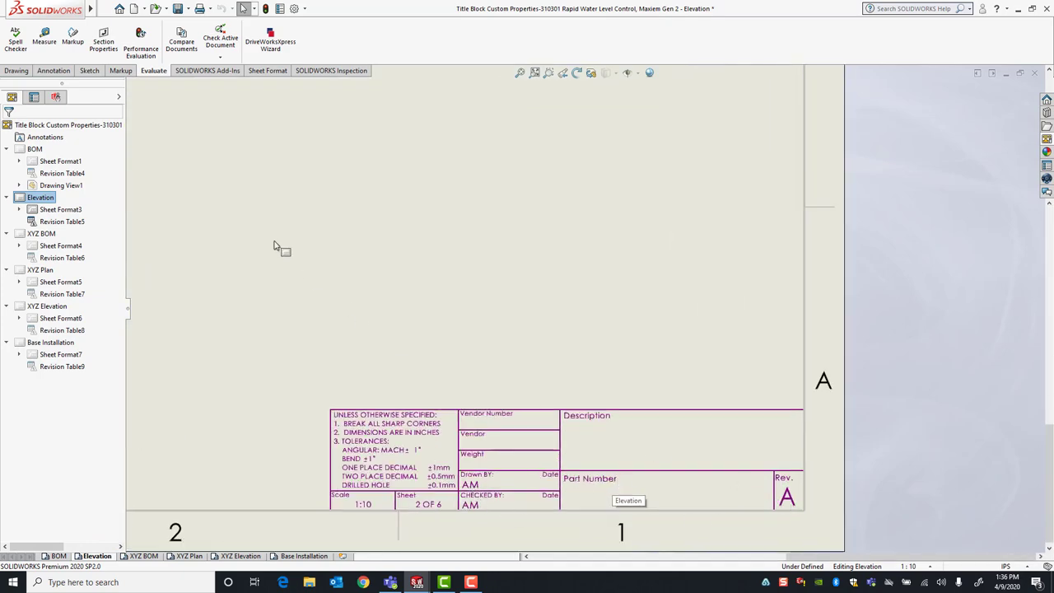
{"action": "scroll", "coordinate": [274, 246], "scroll_direction": "up", "scroll_amount": 5}
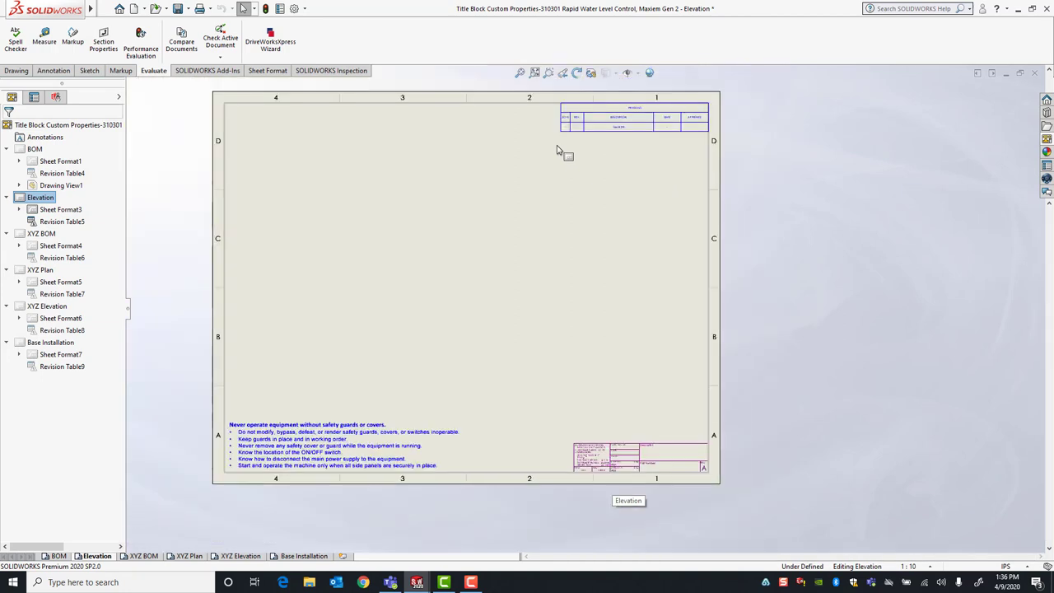
{"action": "left_click", "coordinate": [1046, 139]}
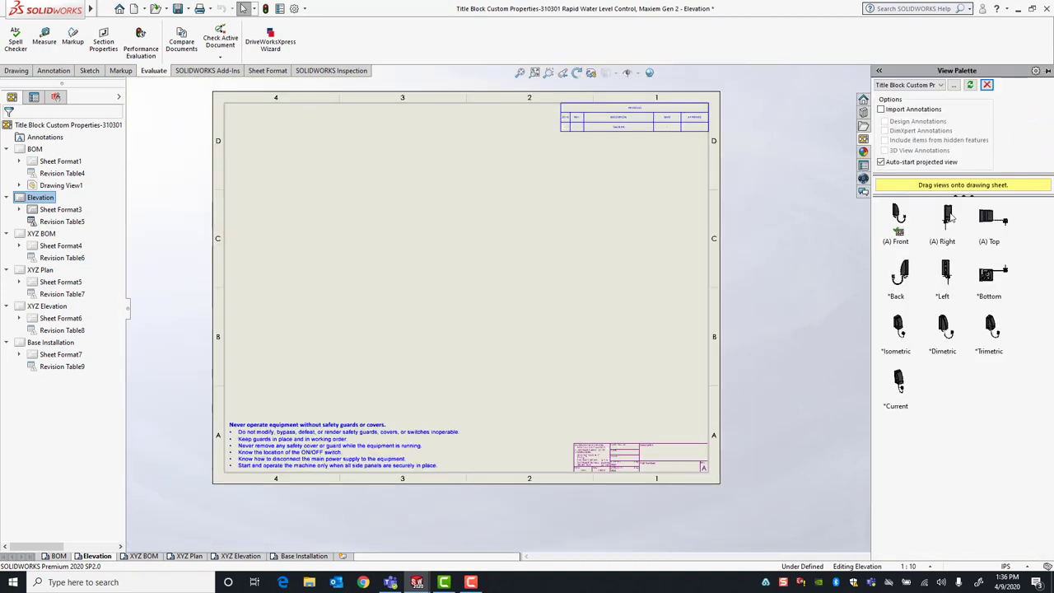
{"action": "left_click_drag", "start_coordinate": [947, 218], "coordinate": [452, 236]}
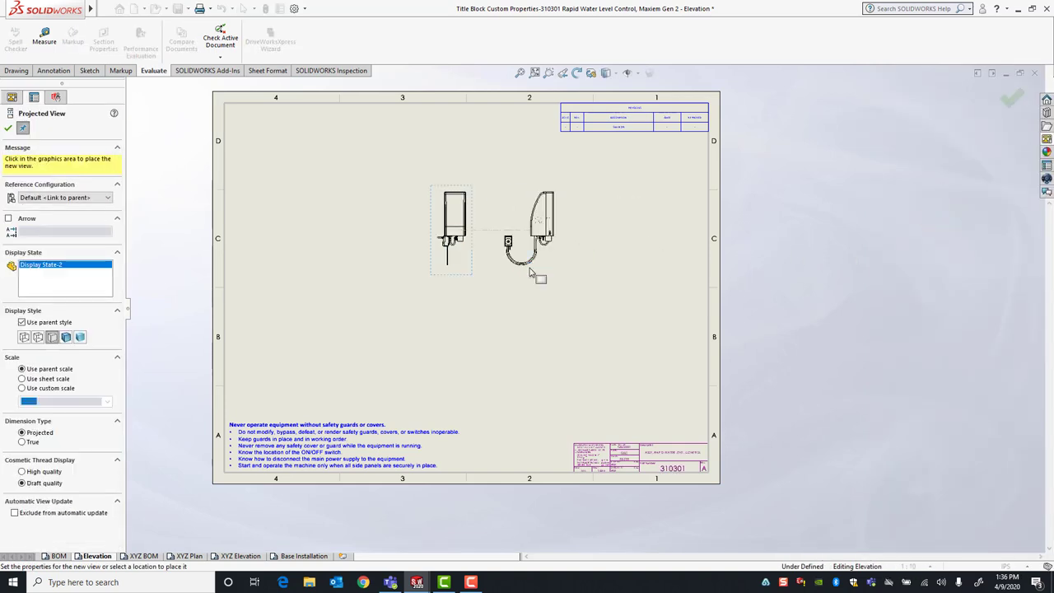
{"action": "key", "text": "Escape"}
{"action": "scroll", "coordinate": [595, 370], "scroll_direction": "down", "scroll_amount": 3}
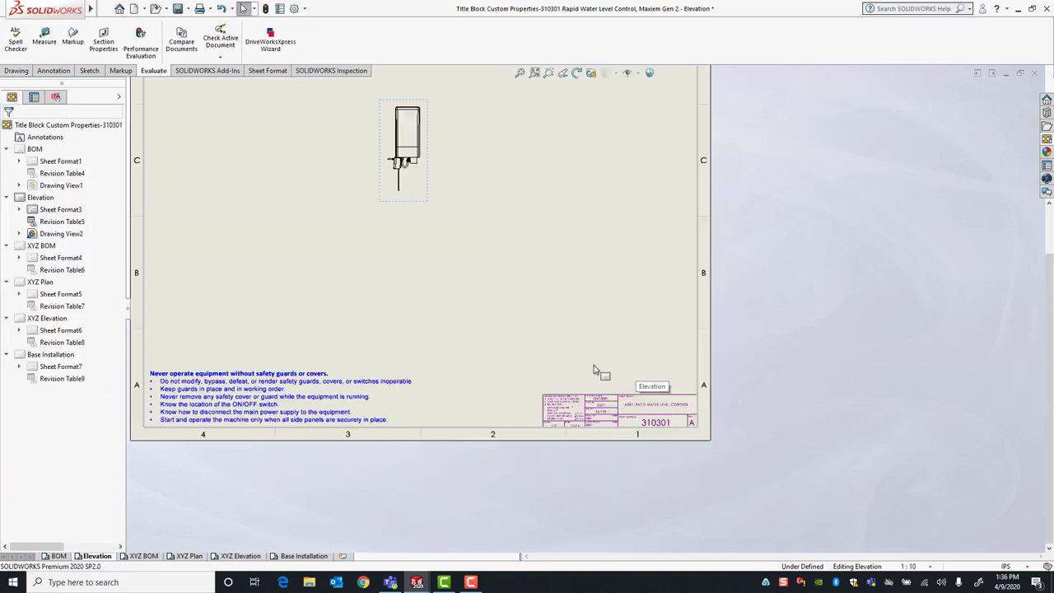
{"action": "scroll", "coordinate": [594, 370], "scroll_direction": "down", "scroll_amount": 4}
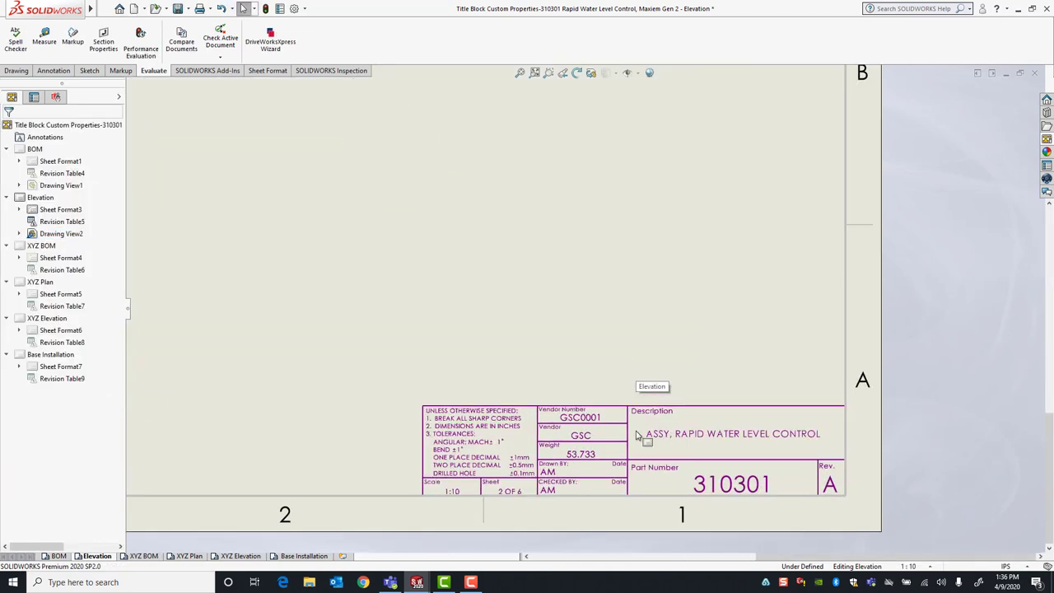
- Place the assembly's Top view in the middle of the XYZ BOM sheet without projected views, and check its title block
{"action": "left_click", "coordinate": [151, 557]}
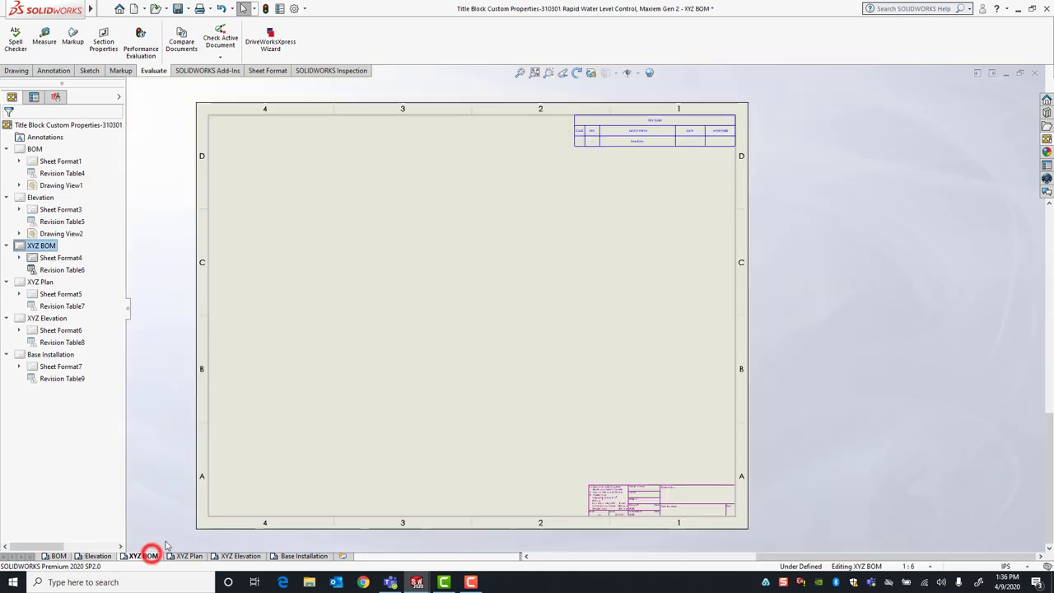
{"action": "left_click", "coordinate": [1046, 151]}
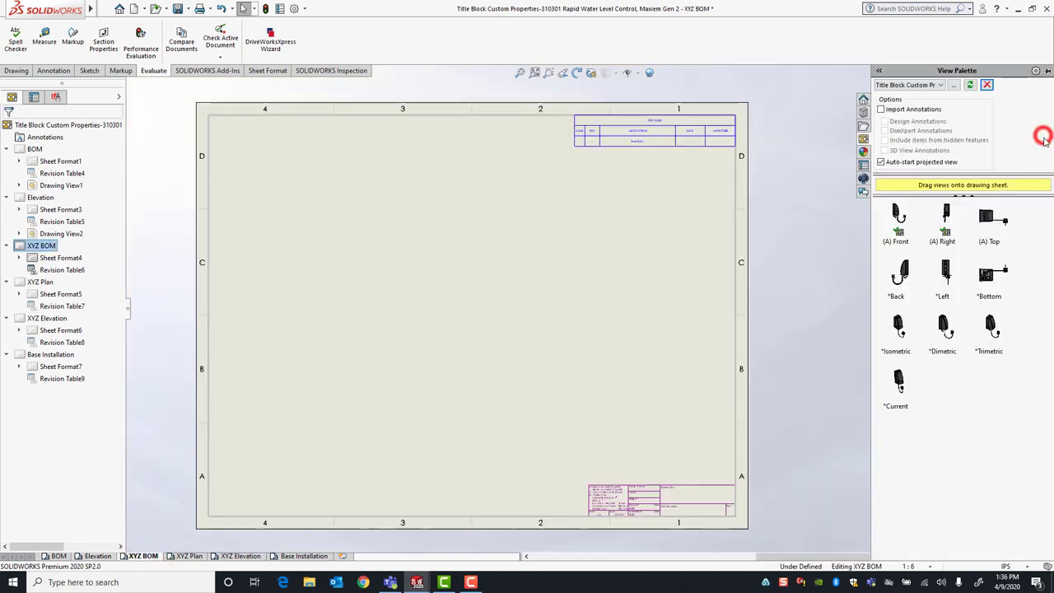
{"action": "mouse_move", "coordinate": [984, 218]}
{"action": "left_mouse_down"}
{"action": "mouse_move", "coordinate": [558, 329]}
{"action": "mouse_move", "coordinate": [484, 328]}
{"action": "left_mouse_up"}
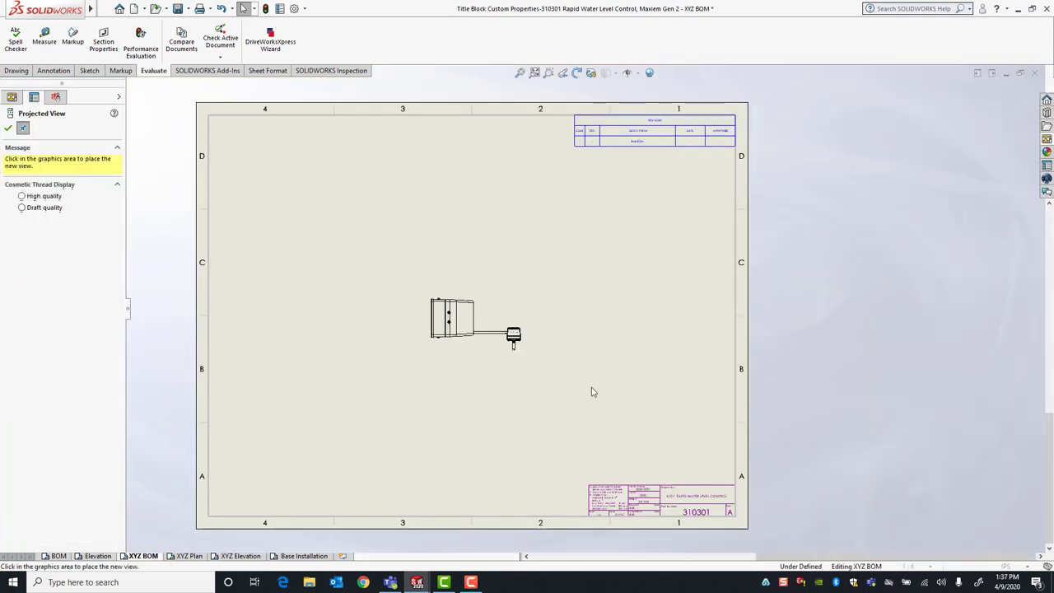
{"action": "key", "text": "Escape"}
{"action": "scroll", "coordinate": [661, 476], "scroll_direction": "down", "scroll_amount": 3}
{"action": "scroll", "coordinate": [661, 476], "scroll_direction": "down", "scroll_amount": 2}
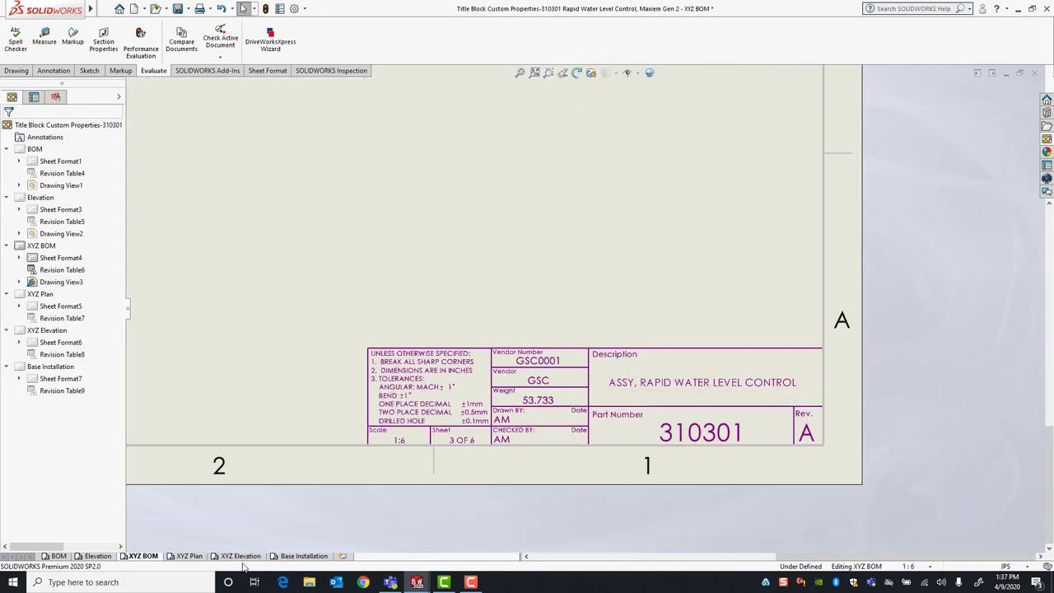
- Place the assembly's Right view right of centre on the XYZ Elevation sheet without projected views, and check its title block
{"action": "left_click", "coordinate": [196, 556]}
{"action": "left_click", "coordinate": [240, 556]}
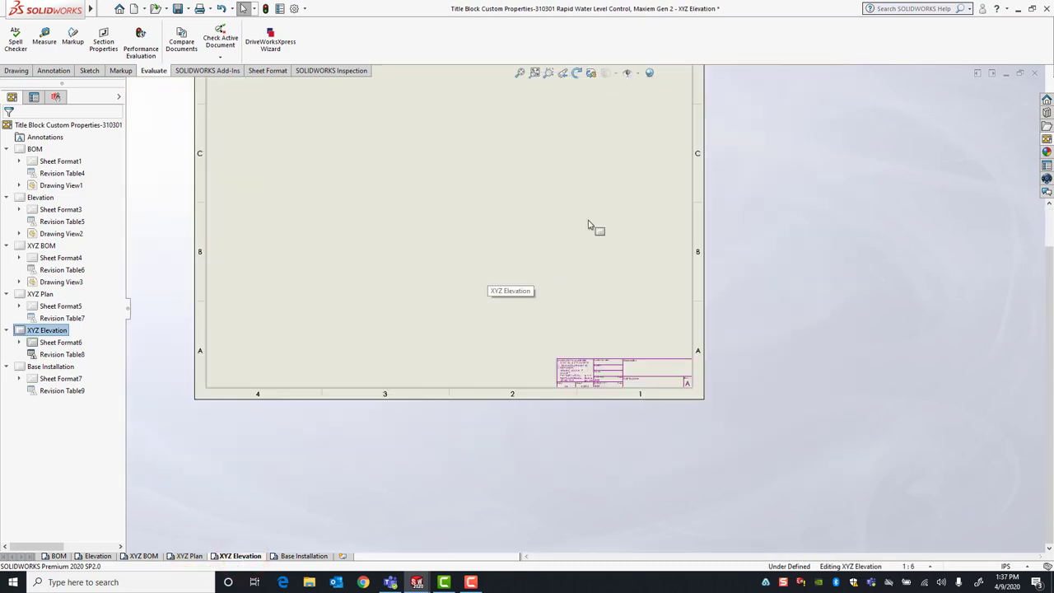
{"action": "scroll", "coordinate": [582, 214], "scroll_direction": "down", "scroll_amount": 2}
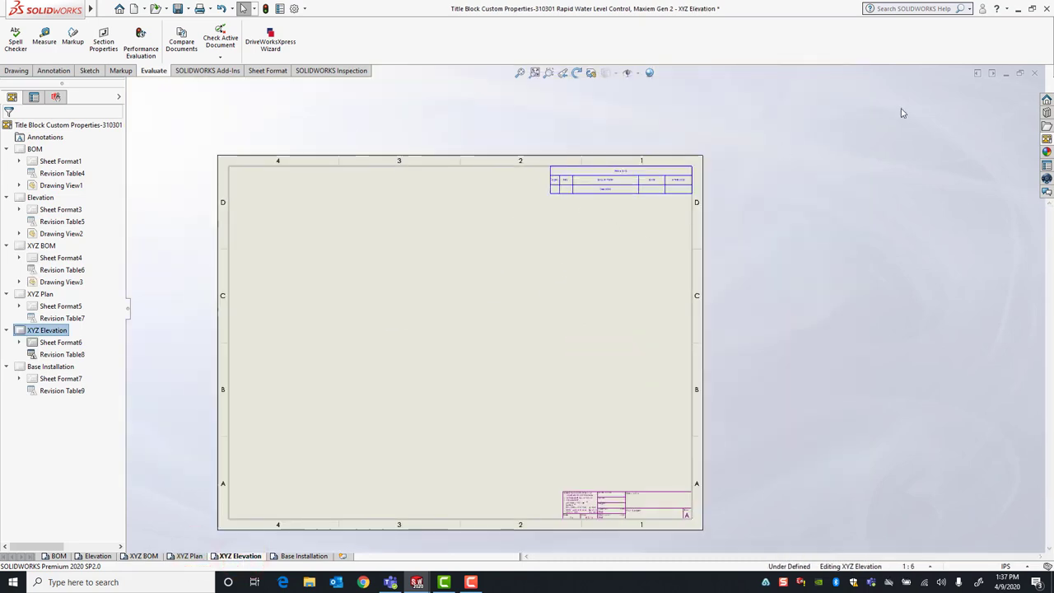
{"action": "left_click", "coordinate": [1046, 137]}
{"action": "left_click_drag", "start_coordinate": [944, 220], "coordinate": [535, 355]}
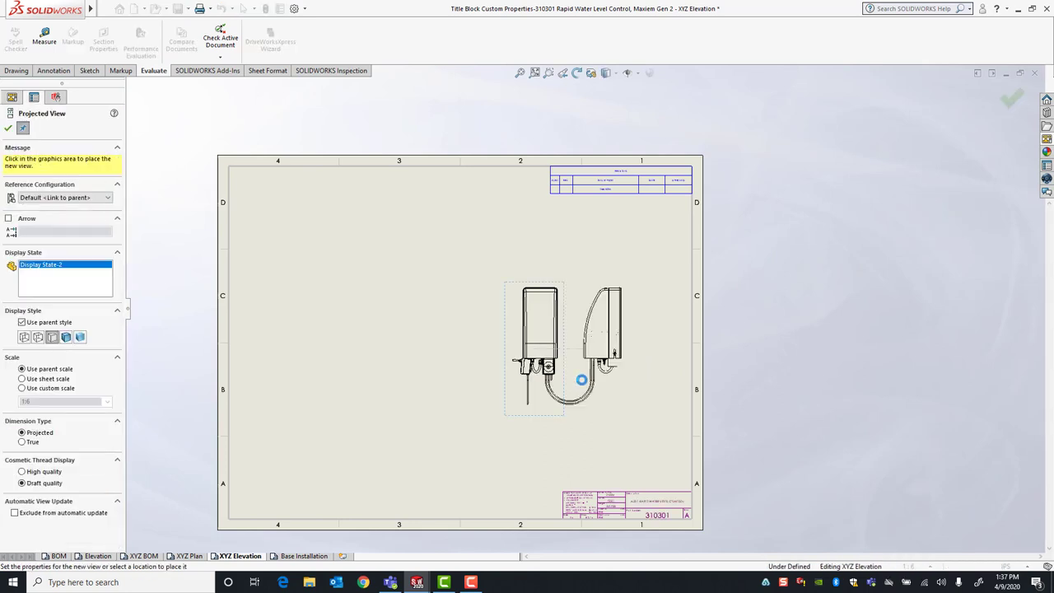
{"action": "key", "text": "Escape"}
{"action": "scroll", "coordinate": [618, 465], "scroll_direction": "down", "scroll_amount": 2}
{"action": "scroll", "coordinate": [617, 465], "scroll_direction": "down", "scroll_amount": 1}
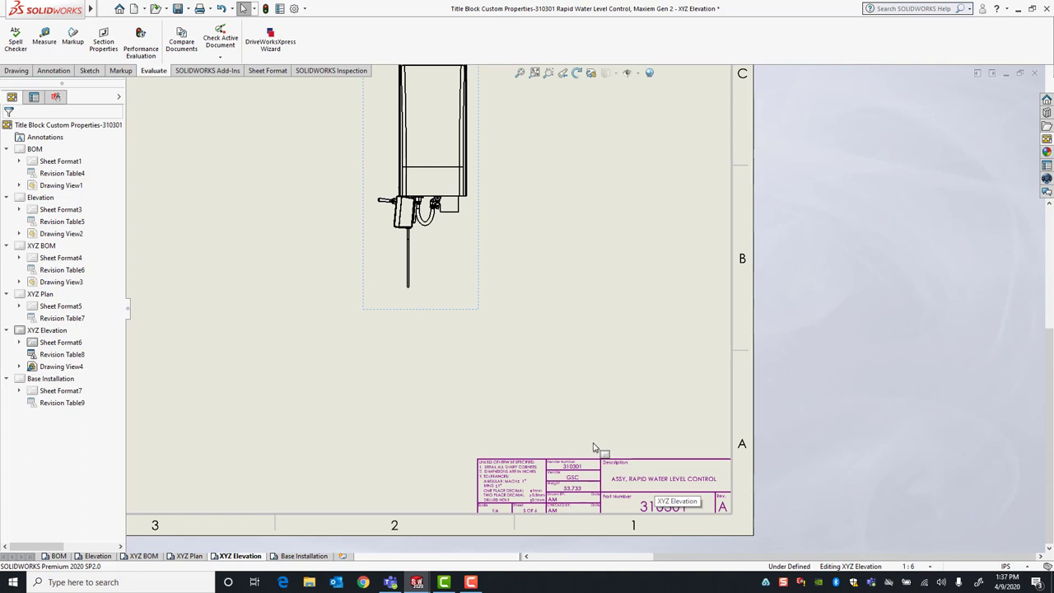
{"action": "scroll", "coordinate": [595, 444], "scroll_direction": "up", "scroll_amount": 4}
{"action": "scroll", "coordinate": [567, 301], "scroll_direction": "down", "scroll_amount": 2}
{"action": "scroll", "coordinate": [532, 202], "scroll_direction": "up", "scroll_amount": 1}
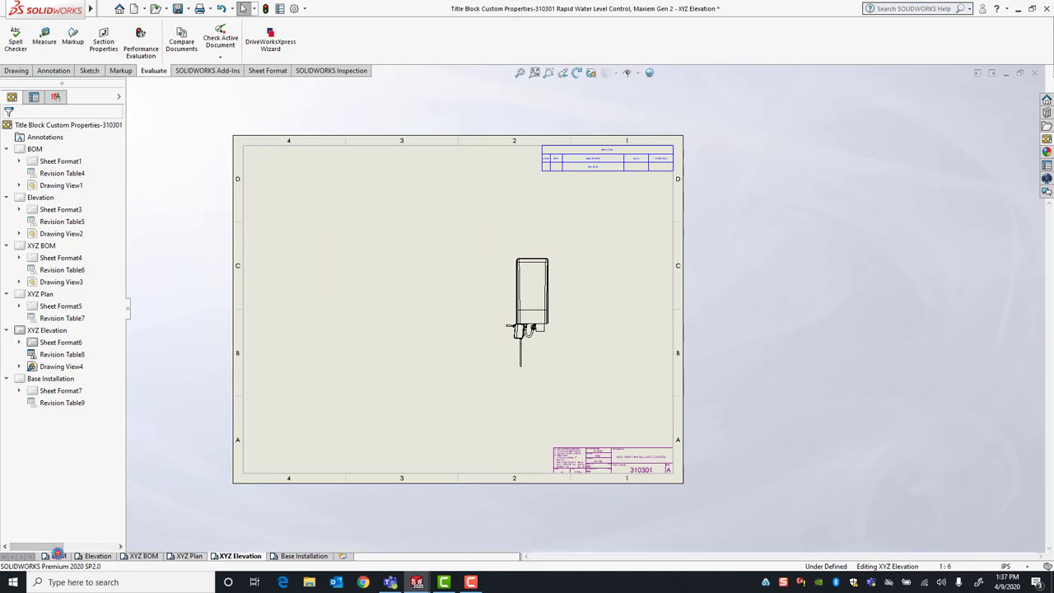
- Return to the BOM sheet and review the drawing's custom properties
{"action": "left_click", "coordinate": [57, 556]}
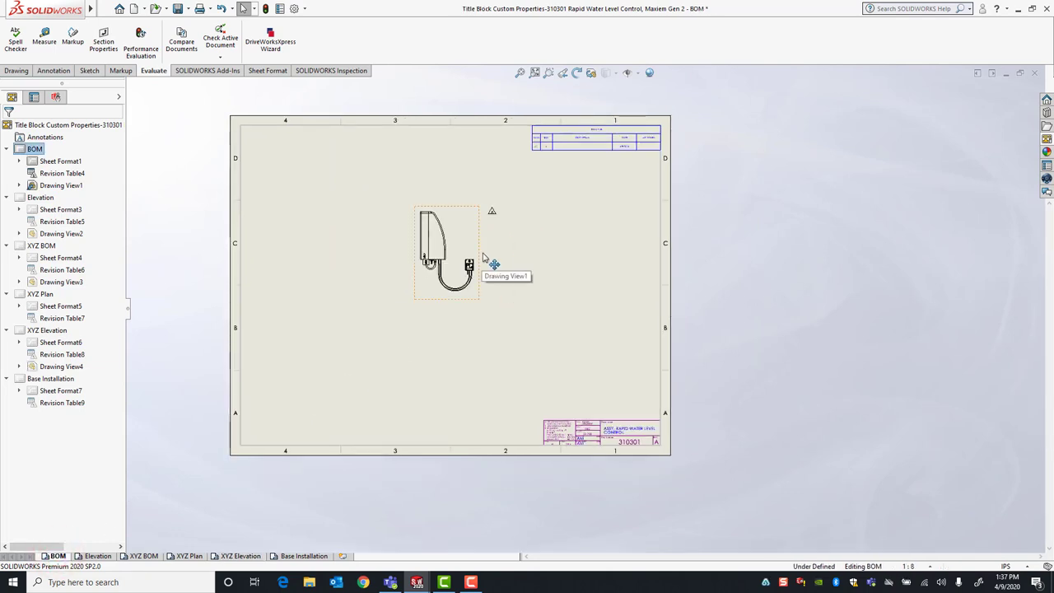
{"action": "left_click", "coordinate": [280, 10]}
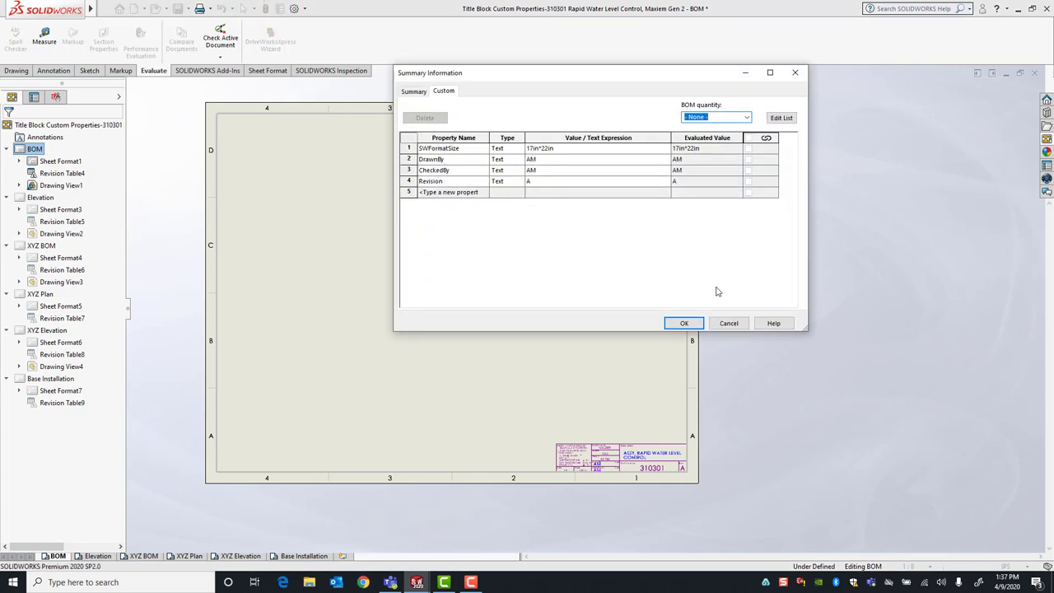
{"action": "left_click", "coordinate": [696, 323]}
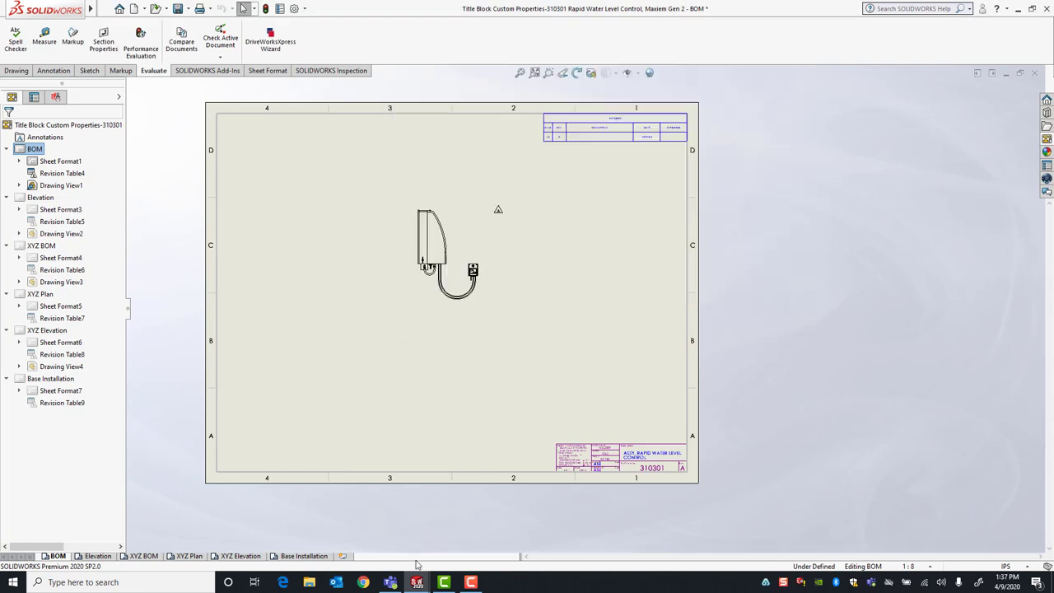
- Switch to the assembly model and review its custom properties without changing them
{"action": "left_click", "coordinate": [376, 525]}
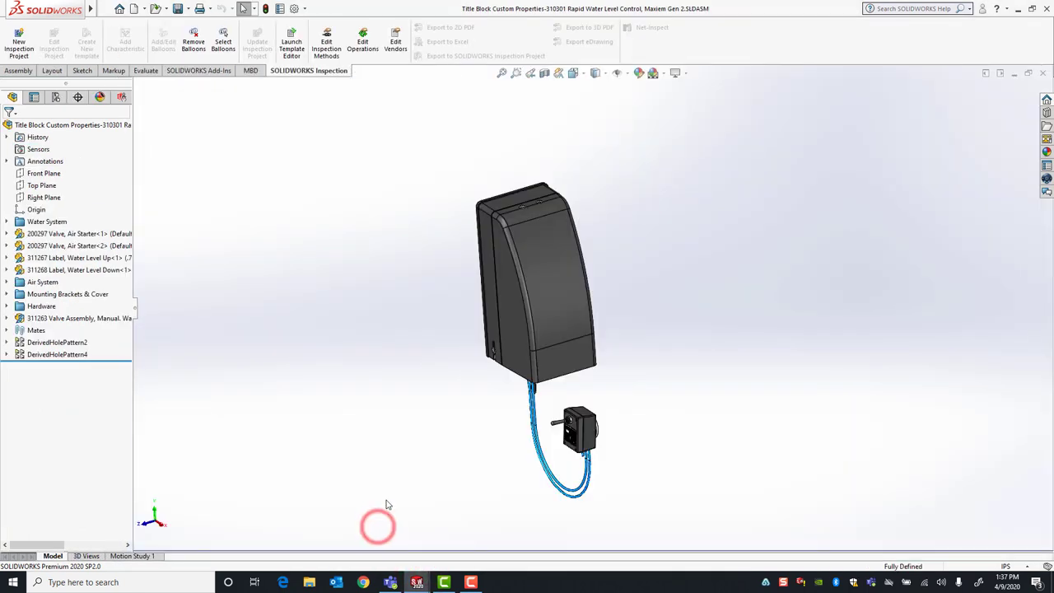
{"action": "left_click", "coordinate": [281, 10]}
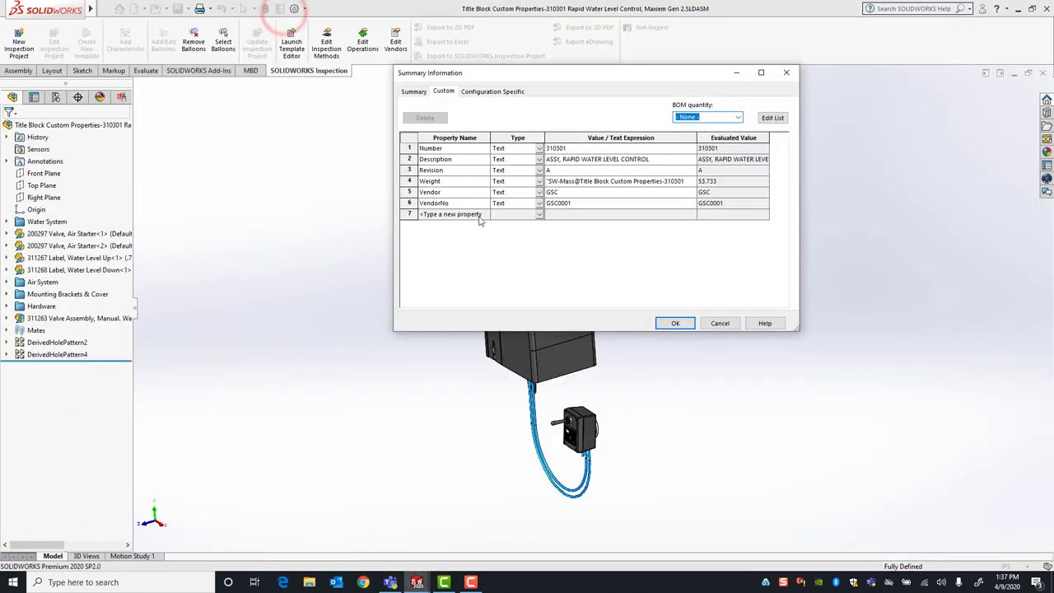
{"action": "left_click", "coordinate": [717, 323]}
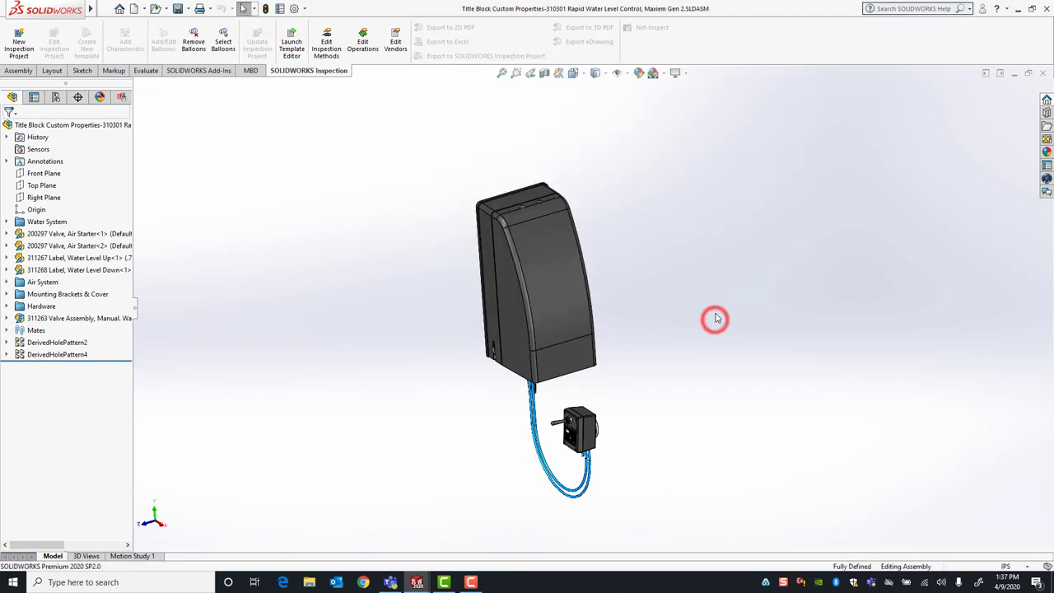
- Return to the drawing's BOM sheet and examine its title block against the assembly's custom properties
{"action": "mouse_move", "coordinate": [417, 583]}
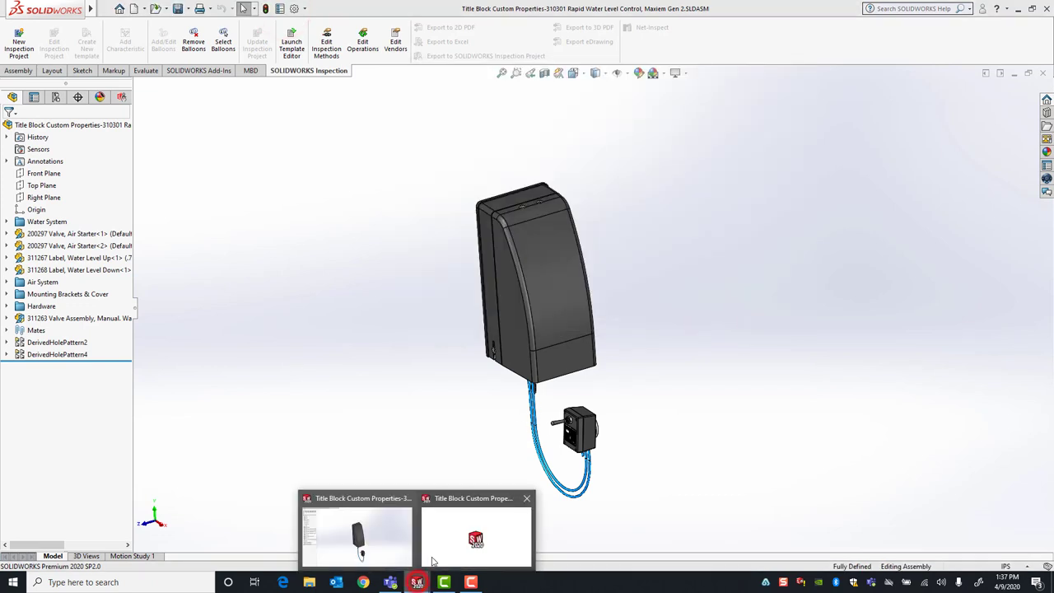
{"action": "left_click", "coordinate": [450, 536]}
{"action": "left_click", "coordinate": [450, 535]}
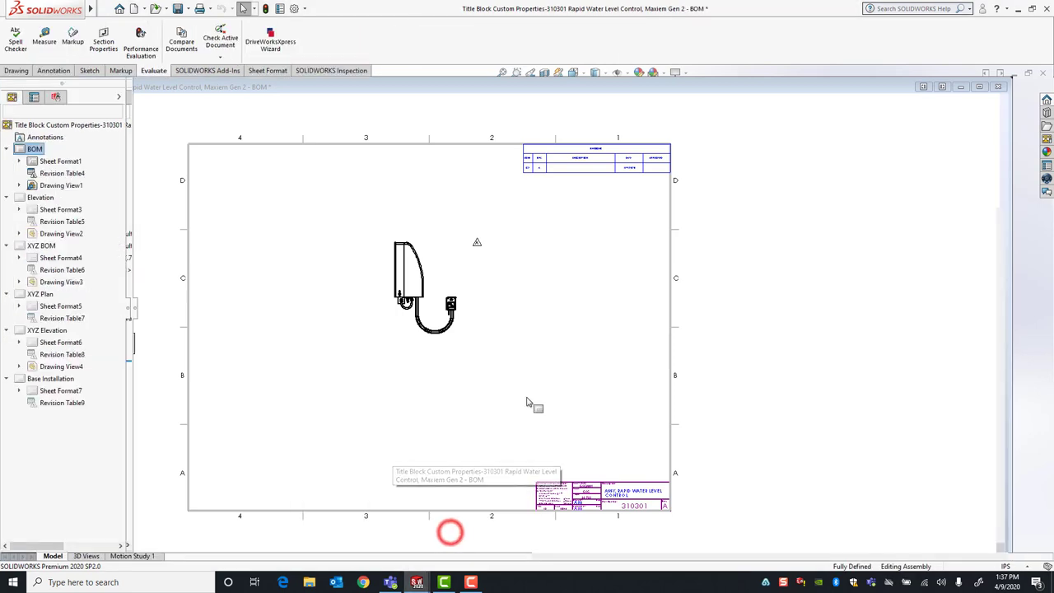
{"action": "scroll", "coordinate": [599, 392], "scroll_direction": "down", "scroll_amount": 2}
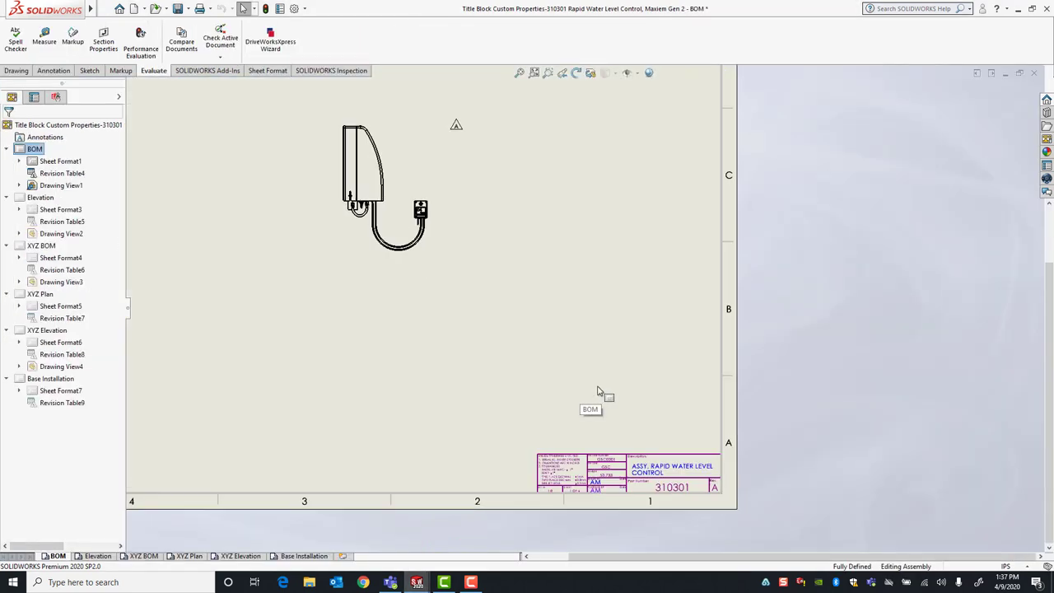